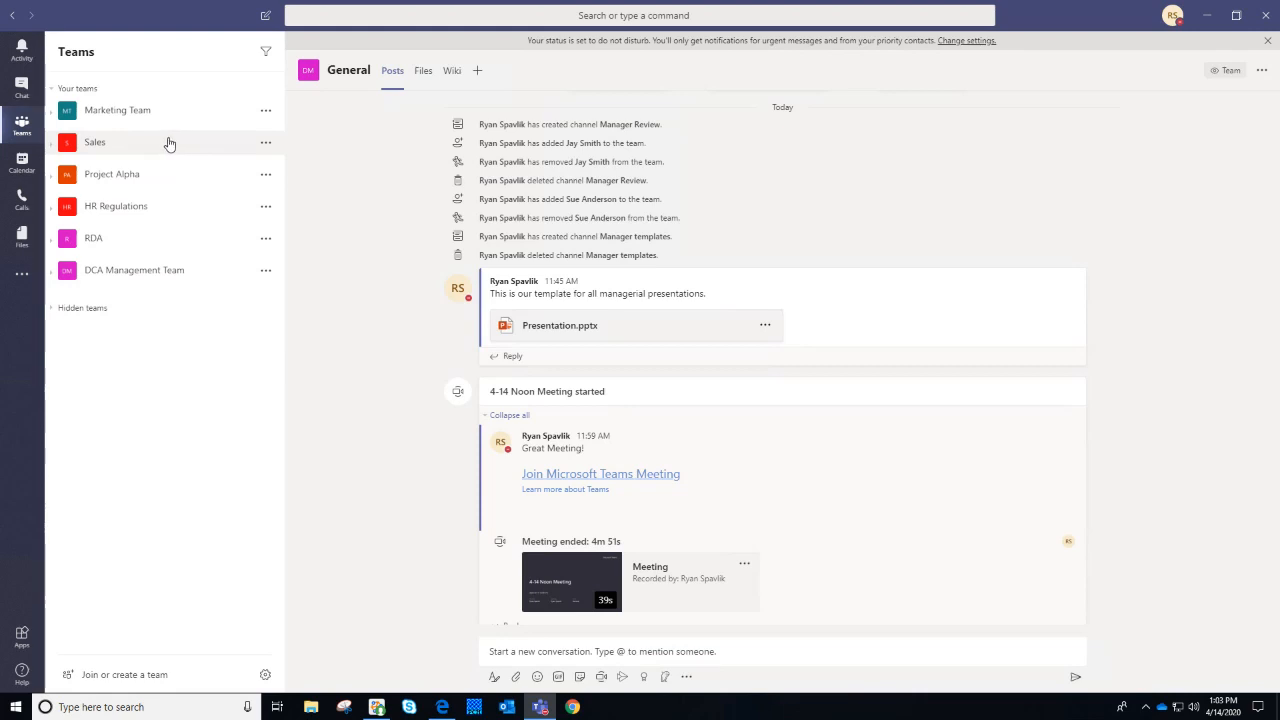
Expand Marketing Team (5 hidden channels) and Sales to list their channels
left_click(90, 112)
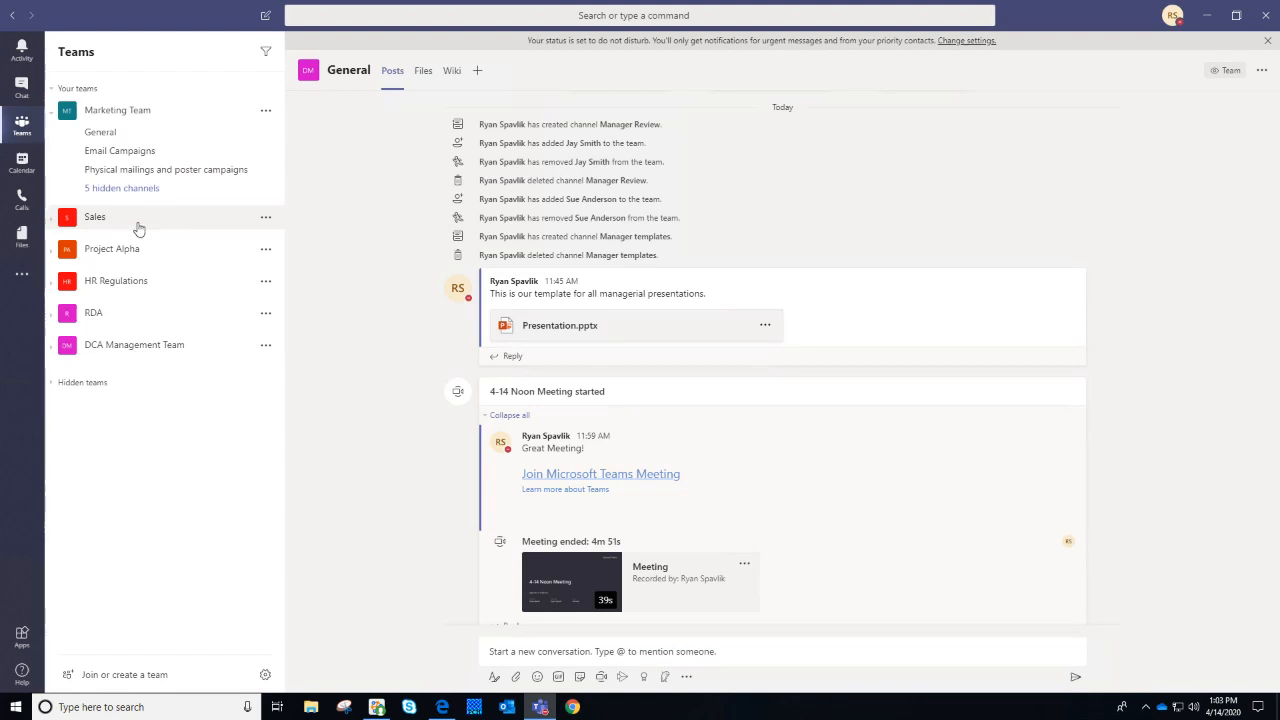
left_click(64, 228)
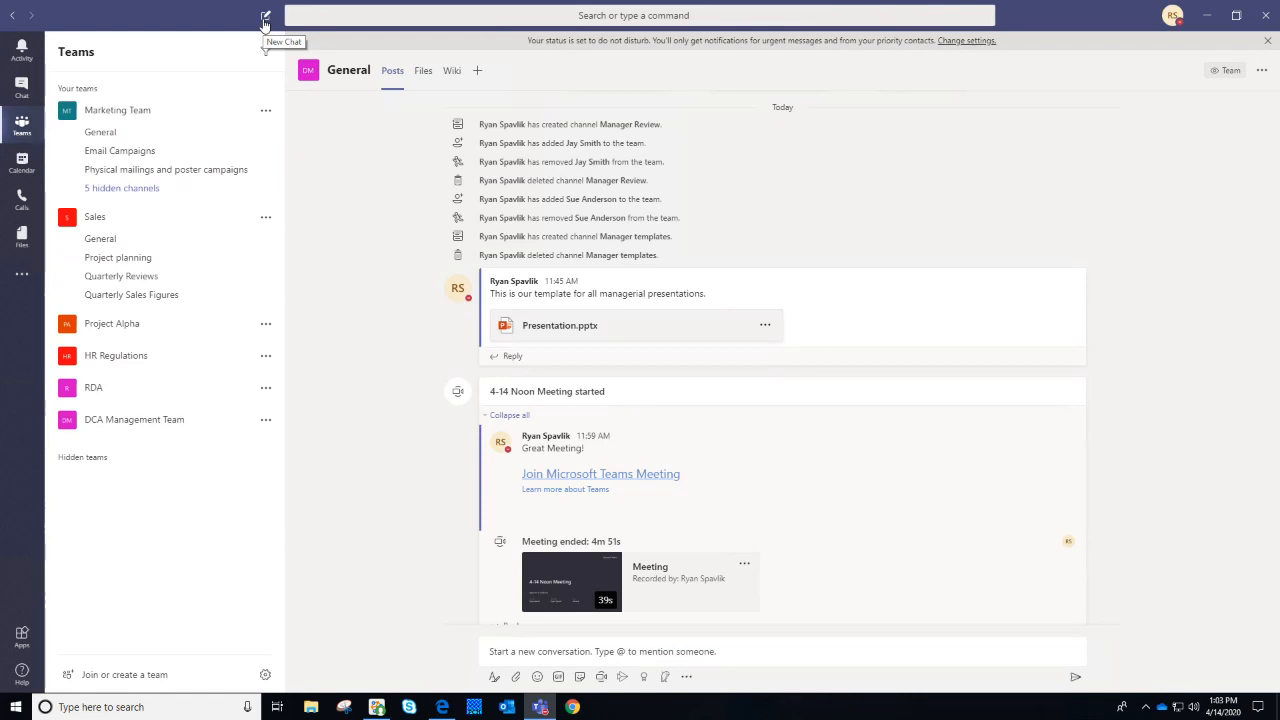
Open the Email Campaigns channel and look at its Files and Wiki tabs
left_click(180, 151)
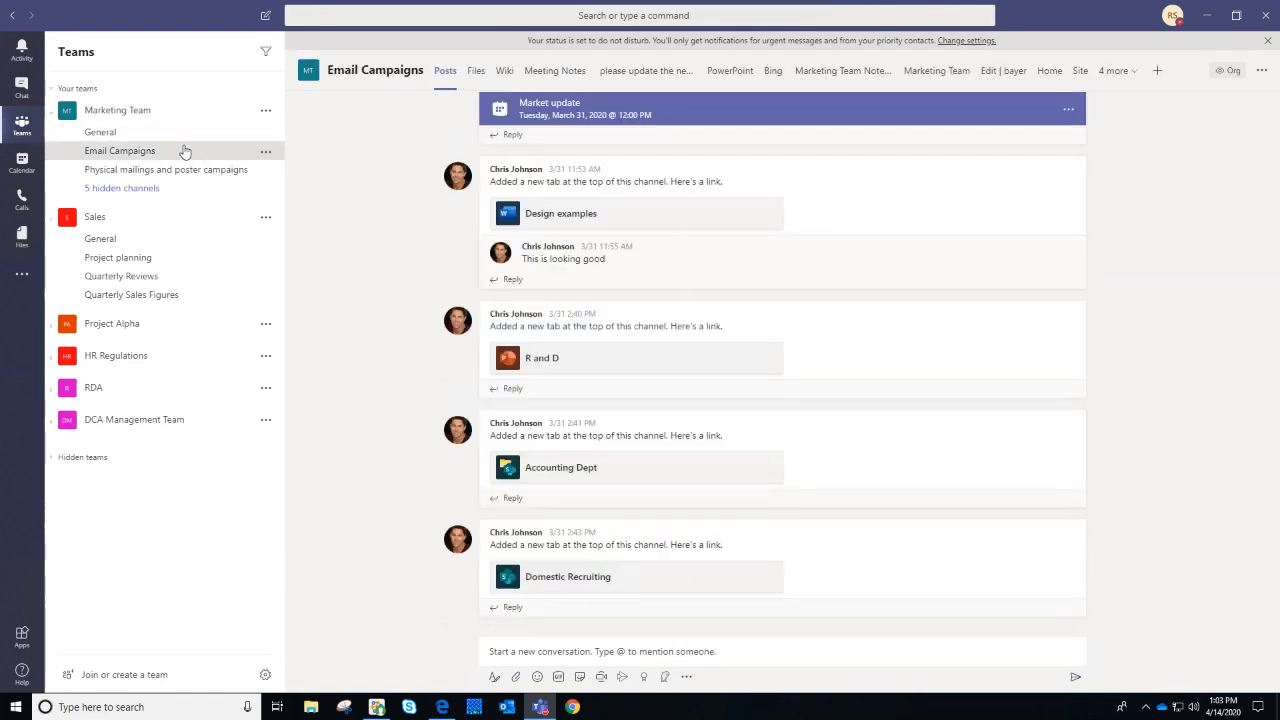
left_click(476, 71)
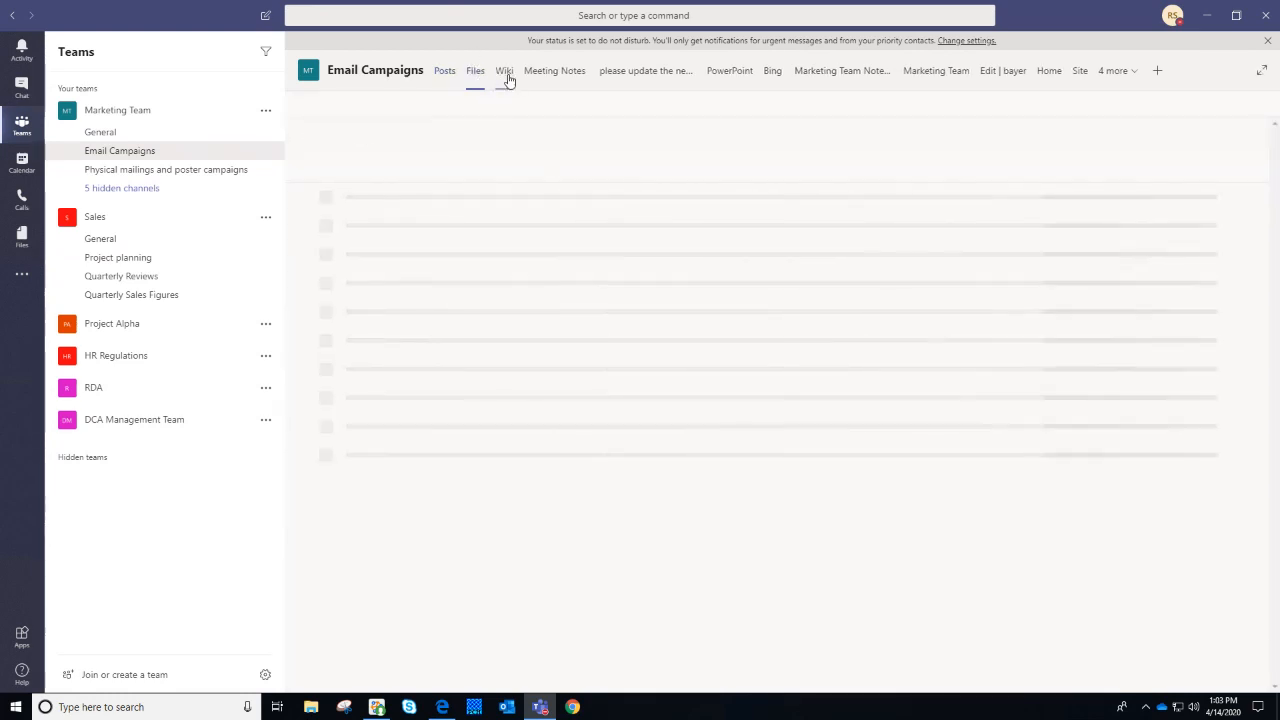
left_click(505, 72)
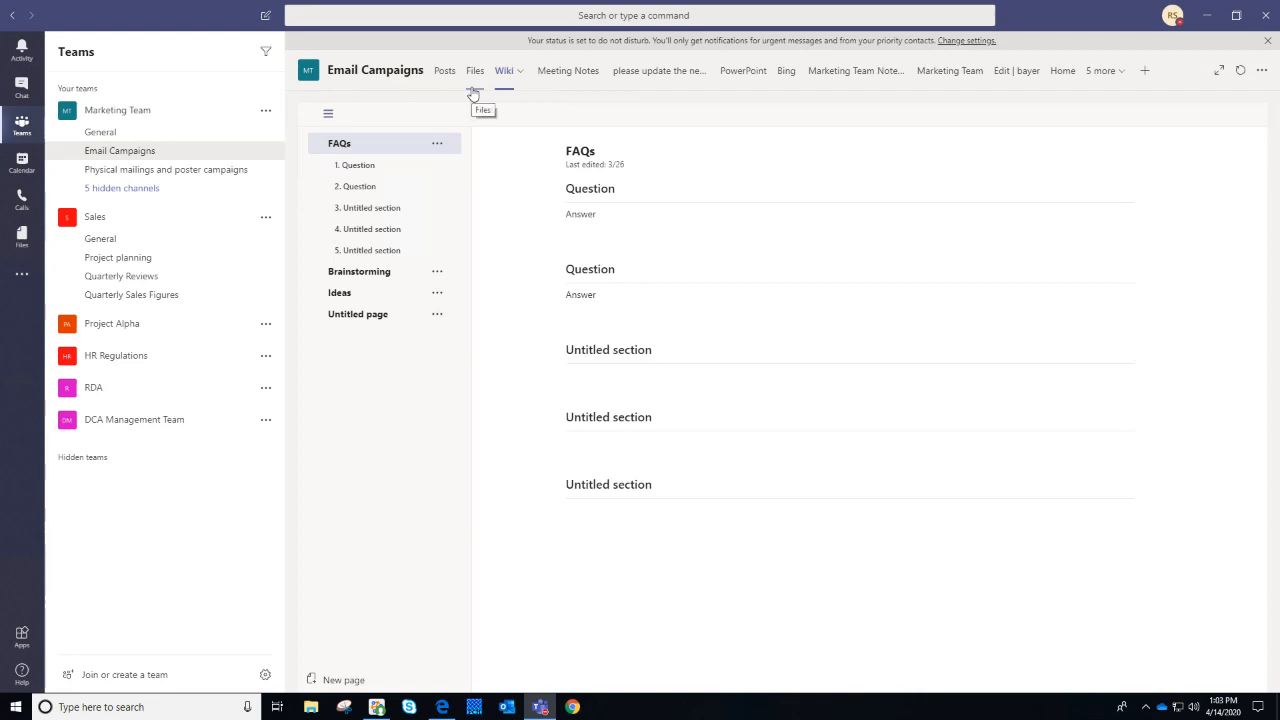
Return to Marketing Team's General channel and collapse Marketing Team and Sales
left_click(122, 135)
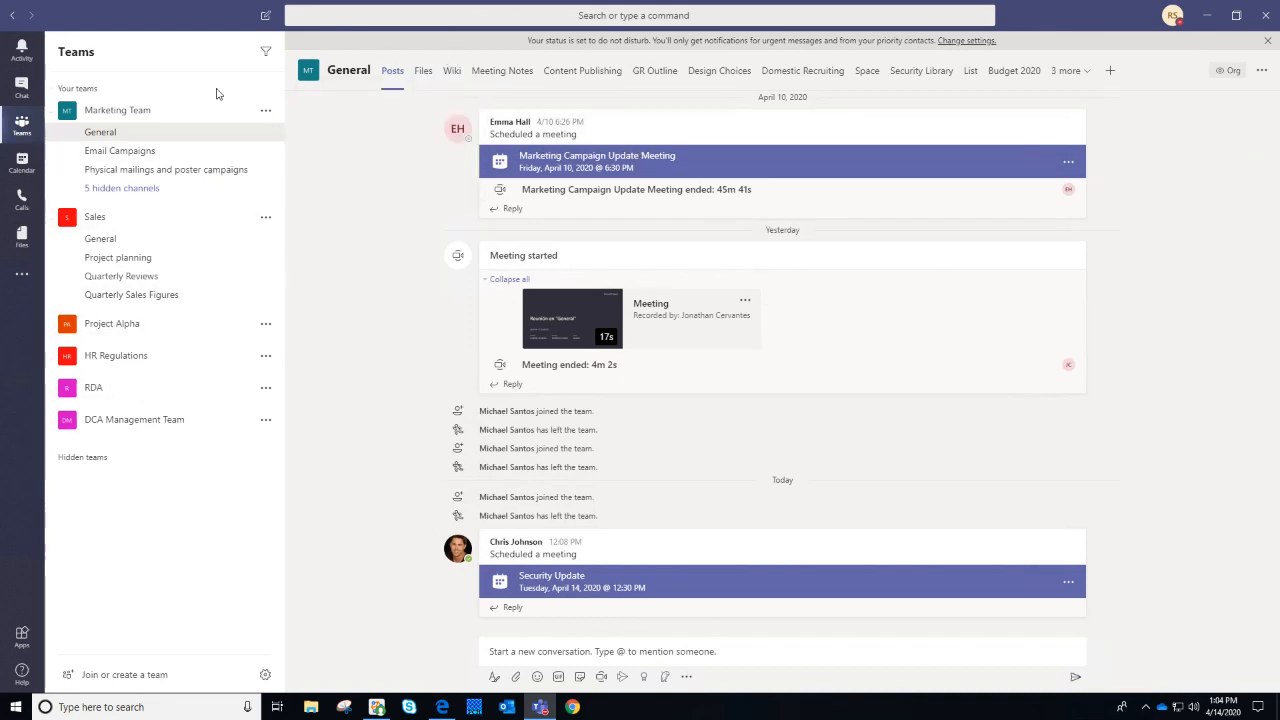
left_click(56, 113)
left_click(56, 143)
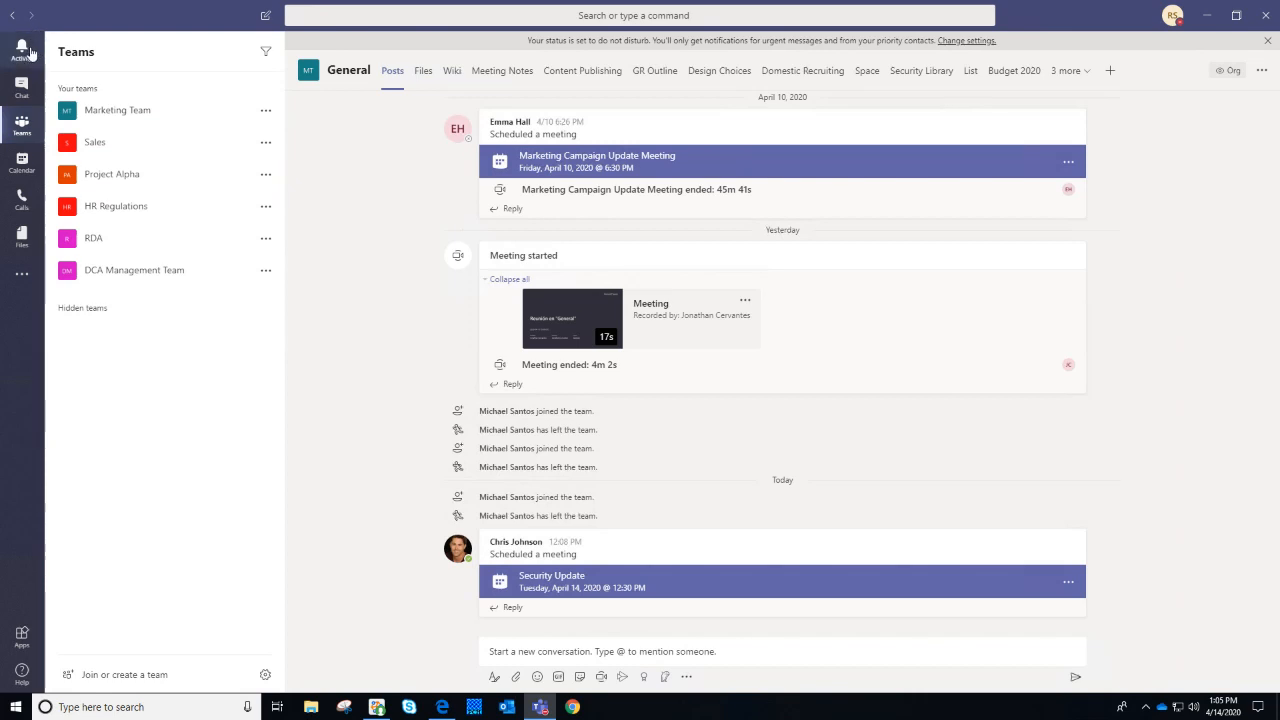
Open the Activity feed and jump to the Email Campaigns reply and the General mention
left_click(31, 52)
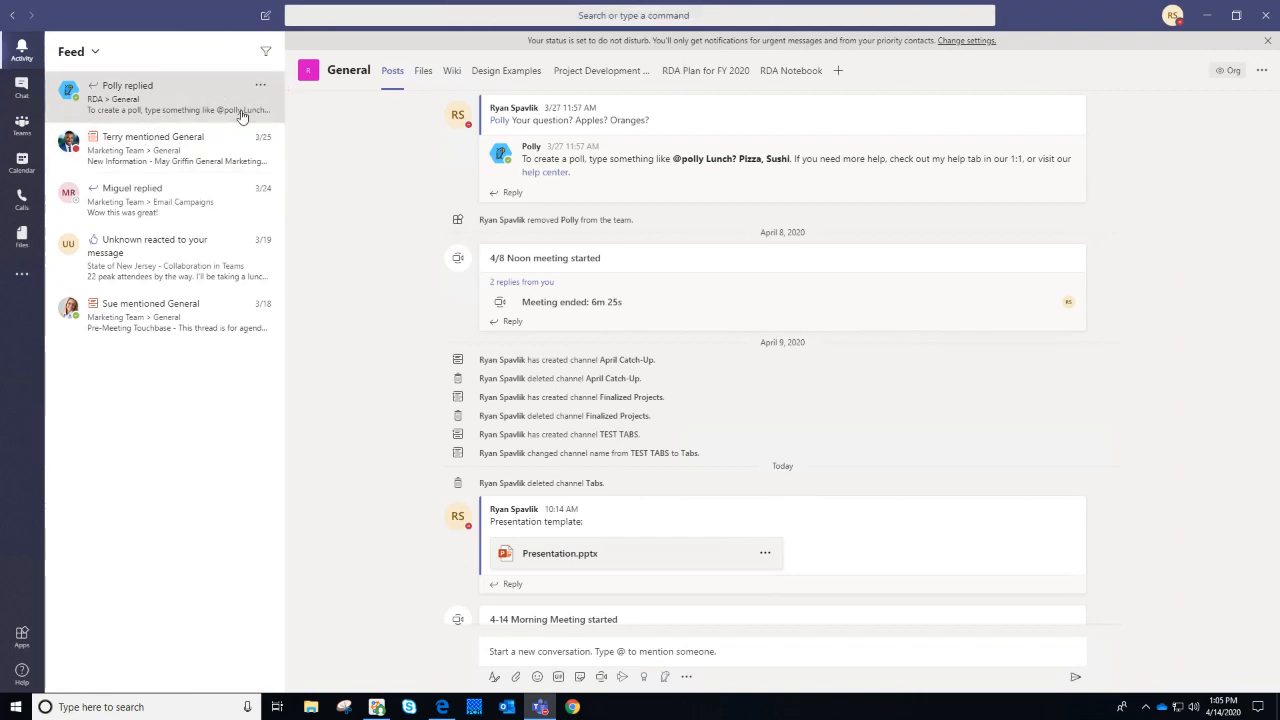
left_click(214, 216)
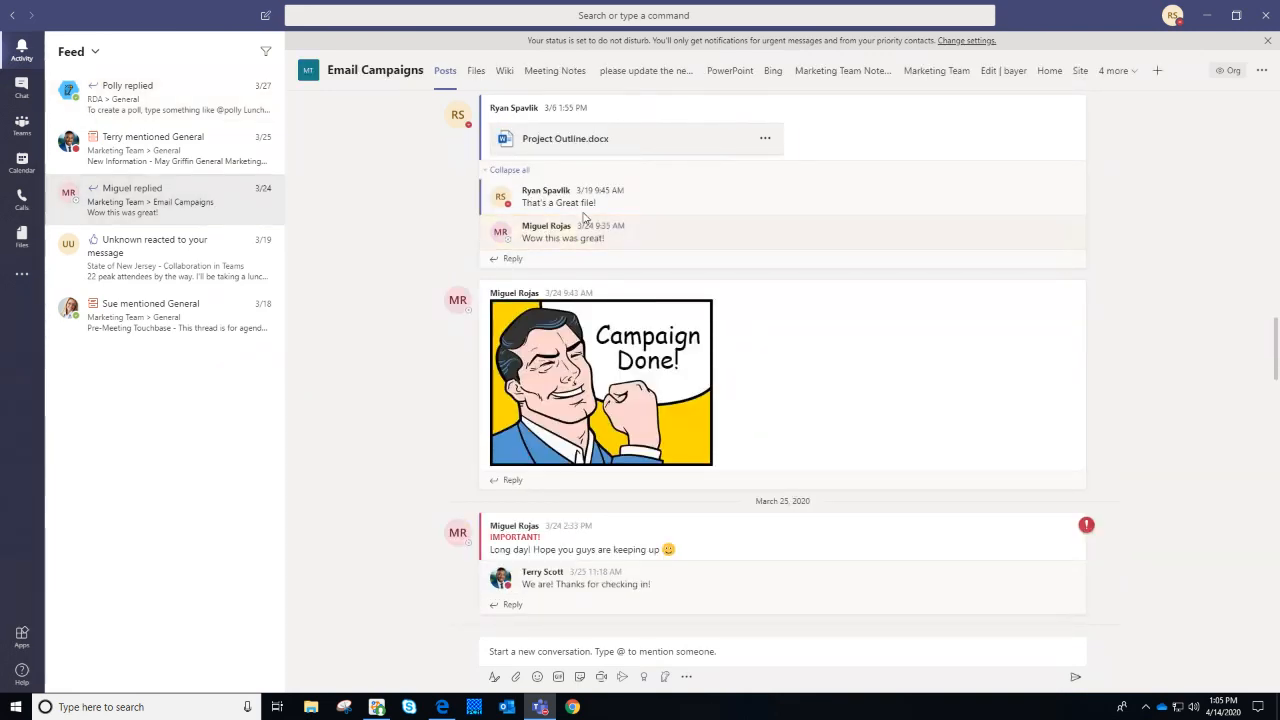
left_click(195, 333)
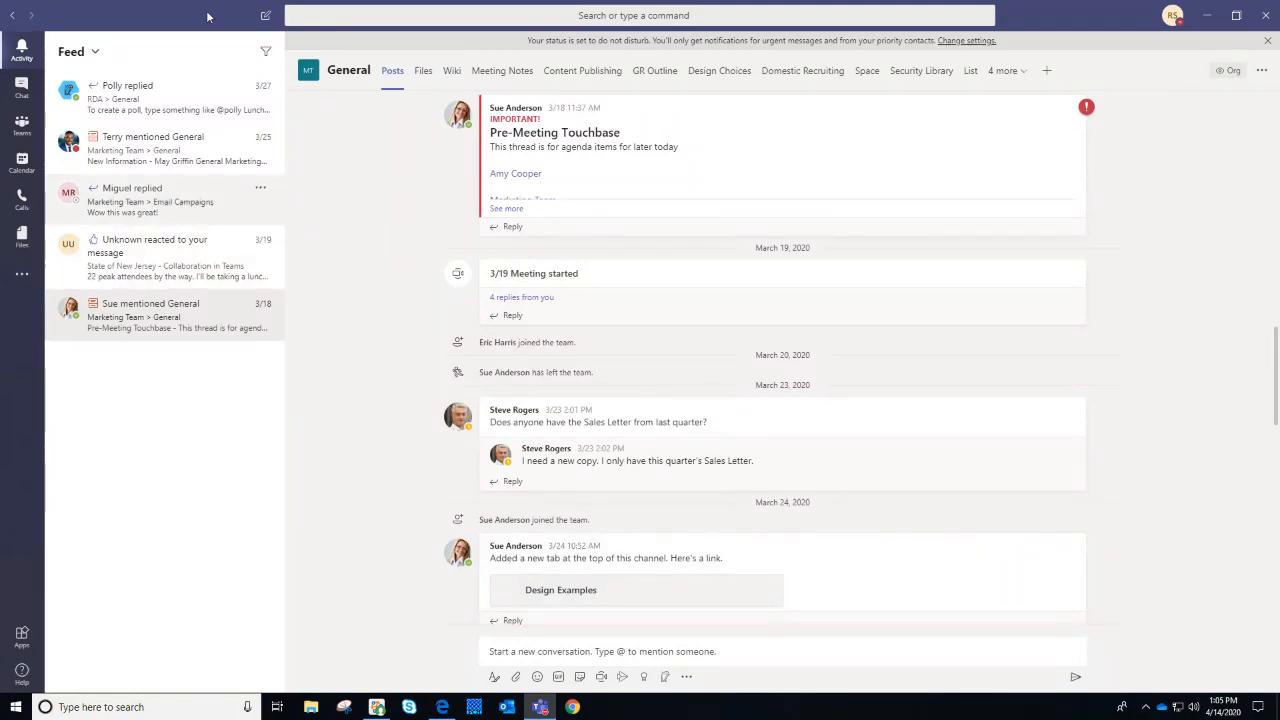
Open the activity filter, view the notification types, then close the filter
left_click(268, 58)
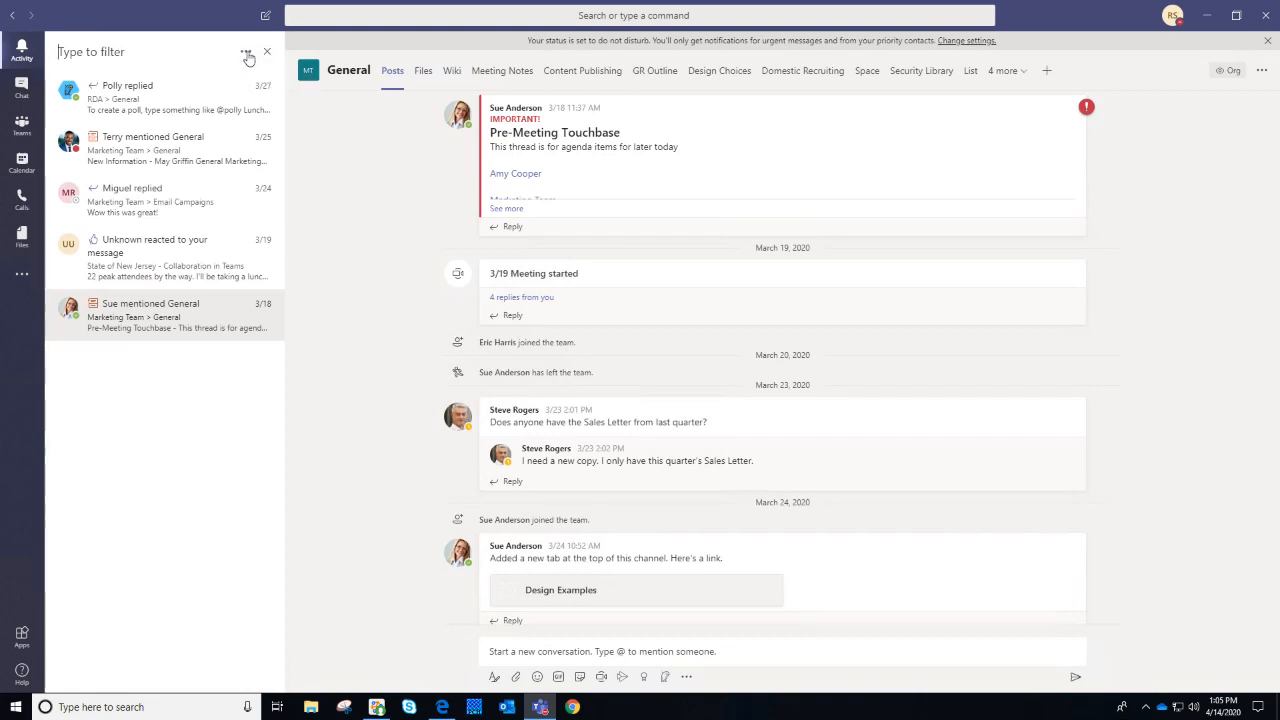
left_click(247, 55)
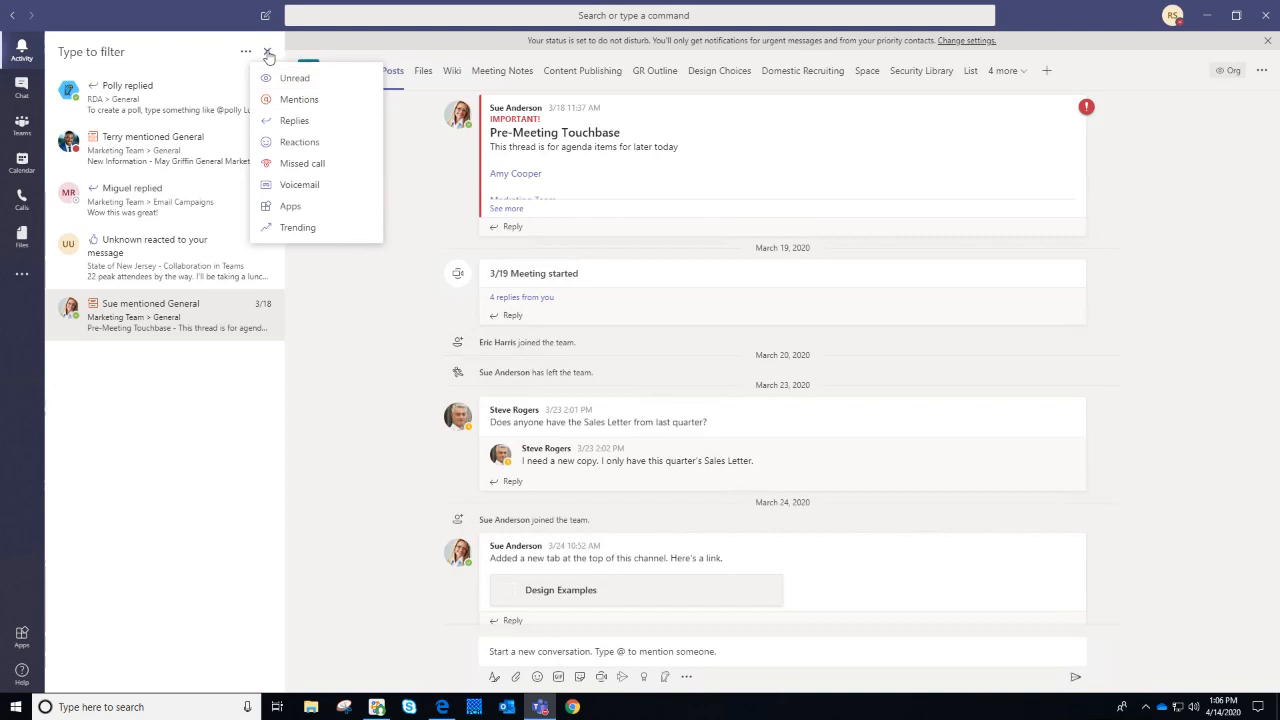
key("Escape")
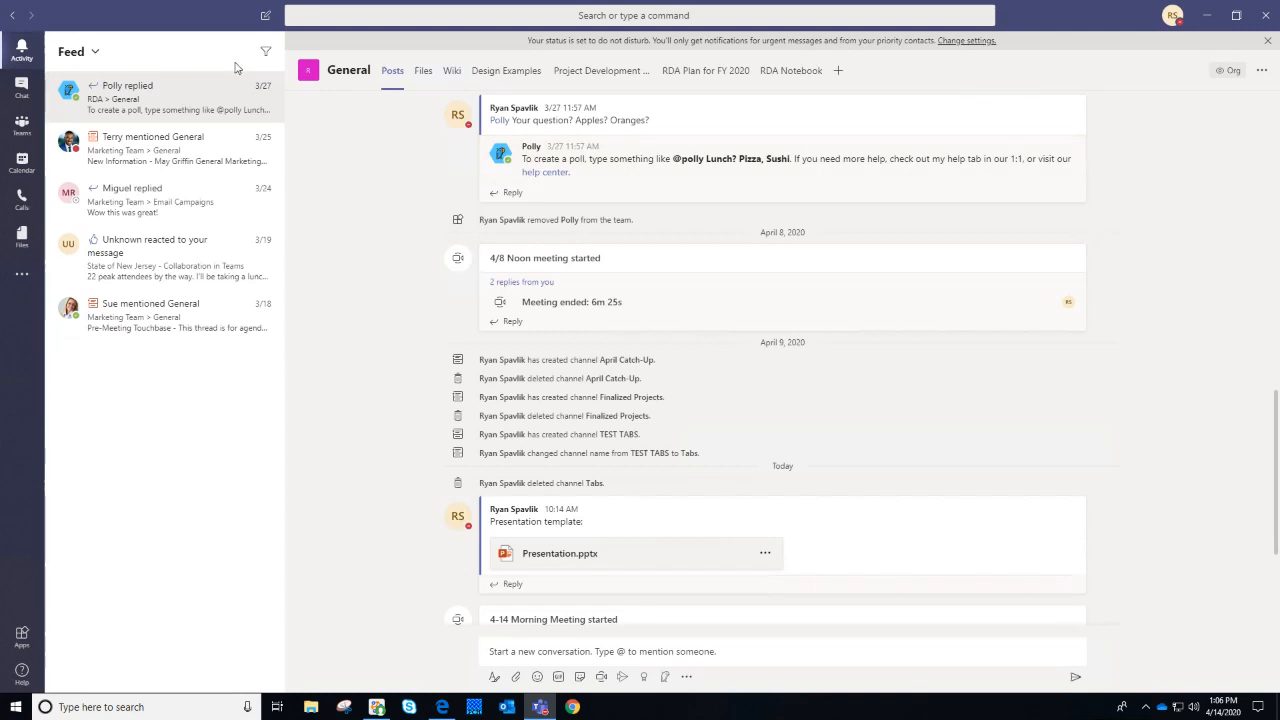
Switch the feed to My Activity and open the first item and the 11:58 and 10:29 General replies
left_click(101, 54)
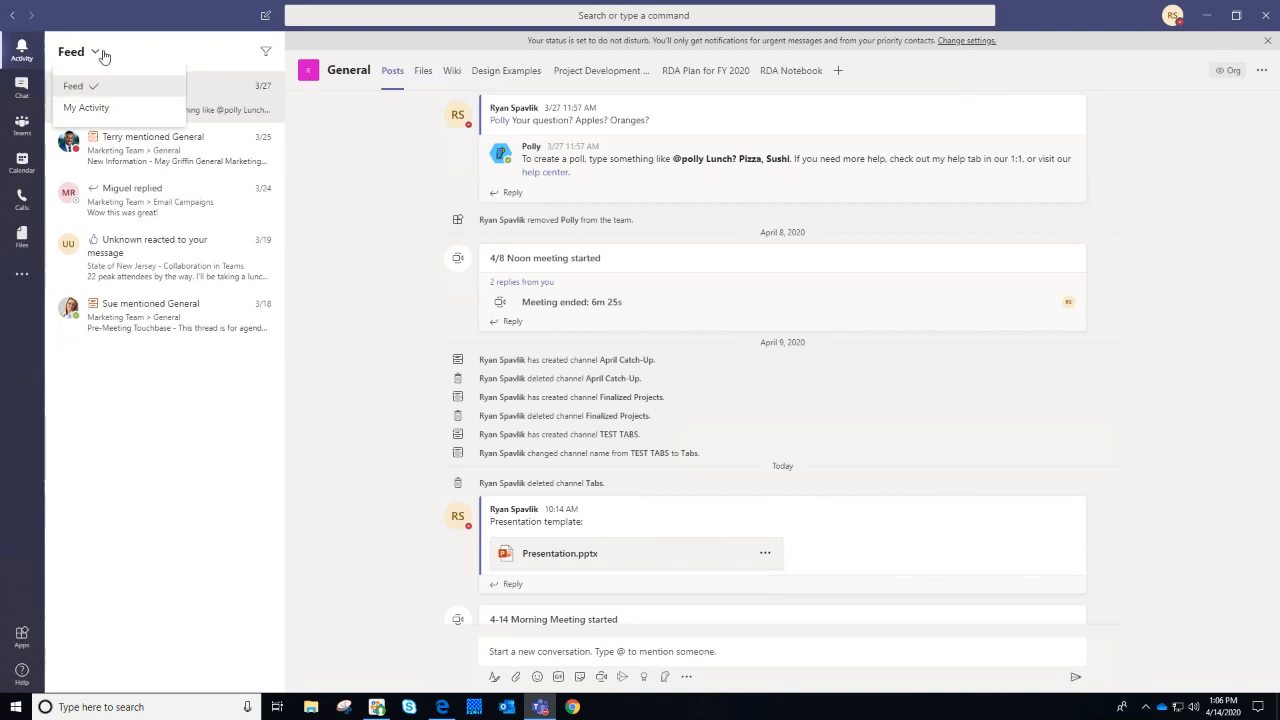
left_click(104, 107)
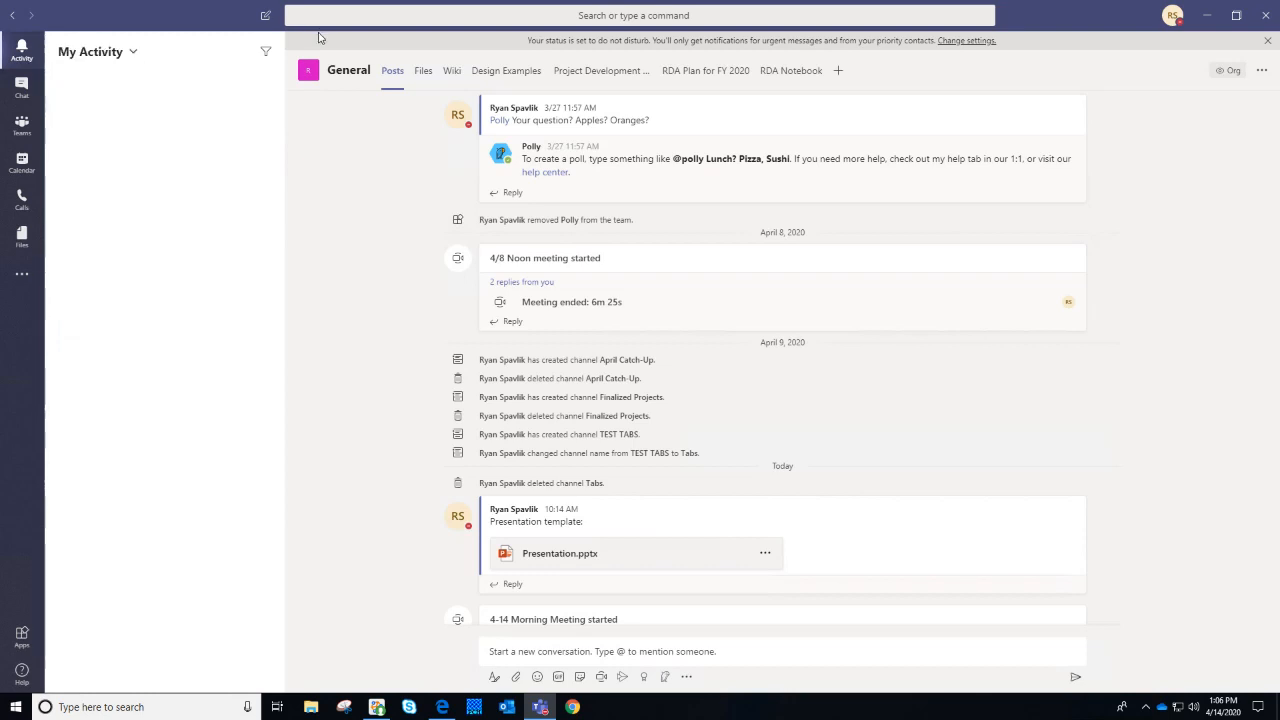
left_click(158, 90)
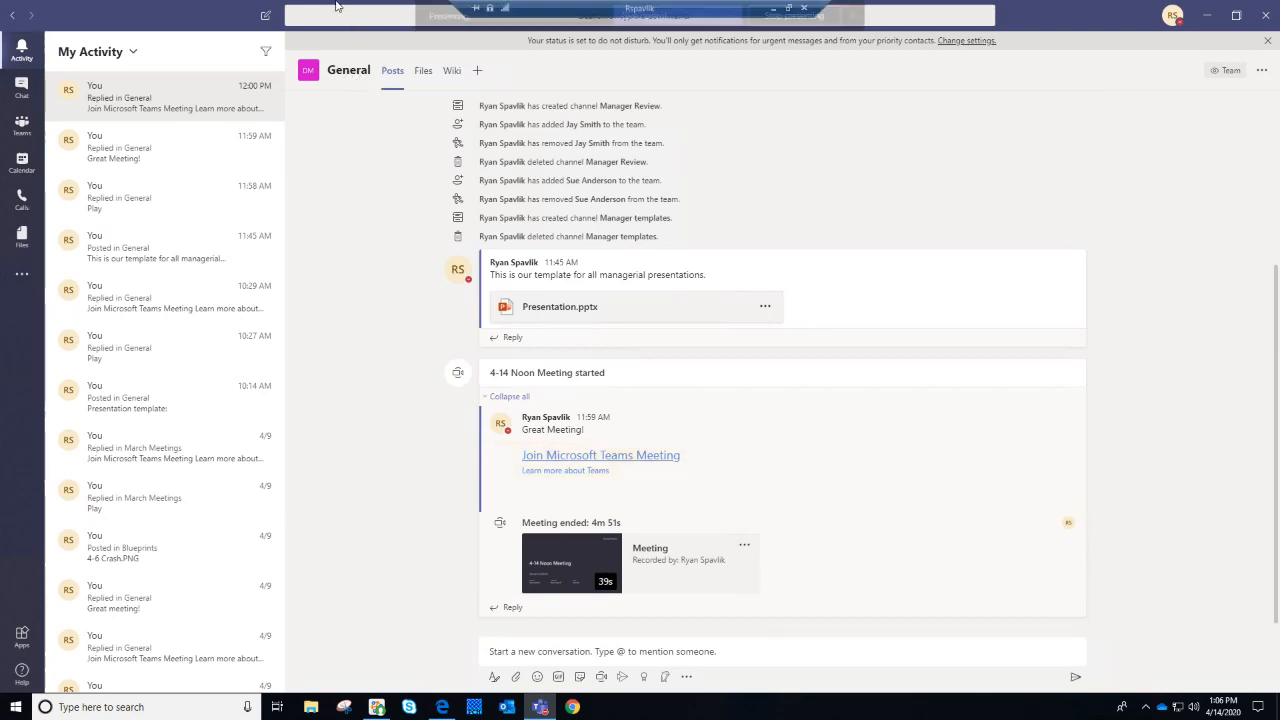
left_click(145, 192)
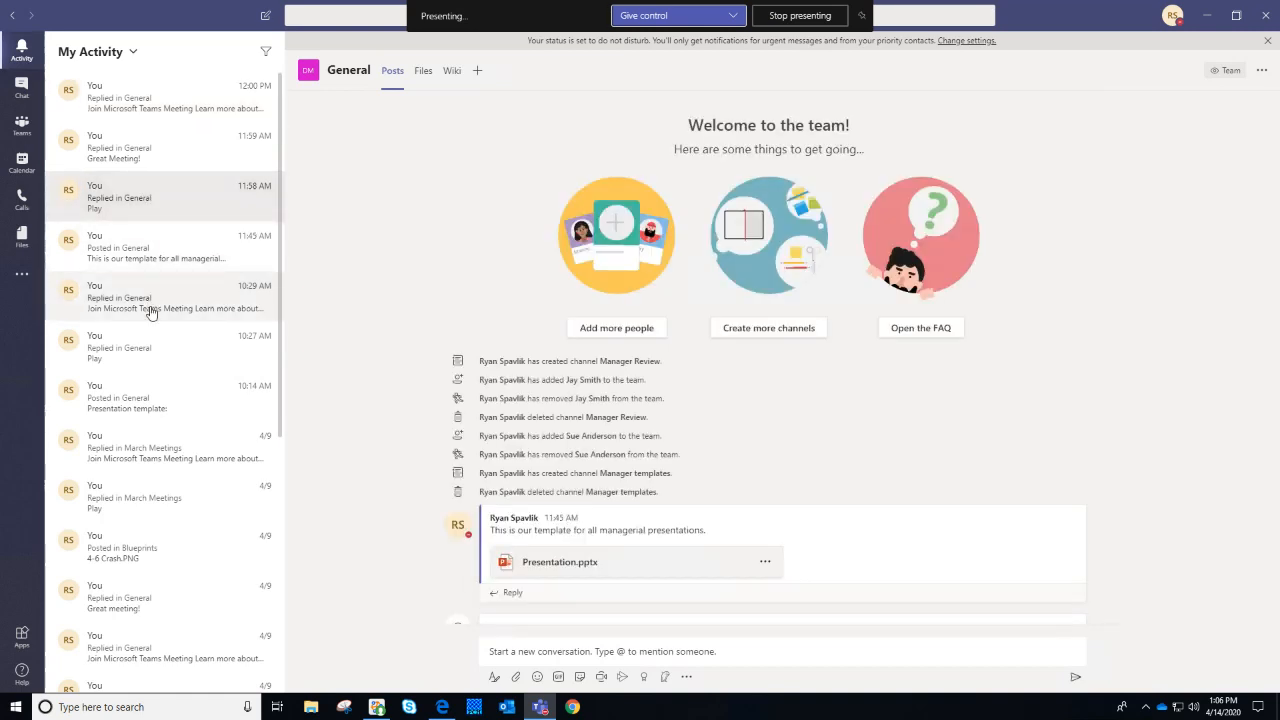
left_click(150, 310)
Open the Presentation template, March Meetings, Blueprints and 'Great meeting!' items, ending on the 11:45 General post
left_click(162, 400)
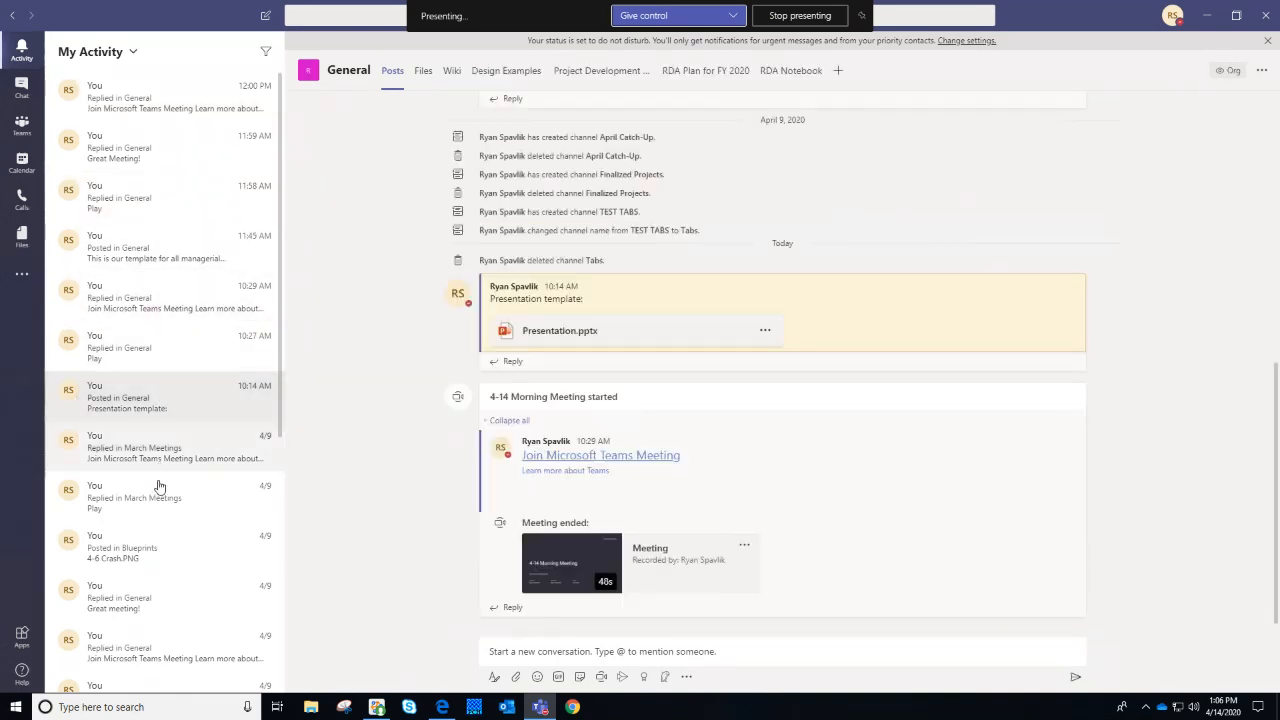
left_click(162, 495)
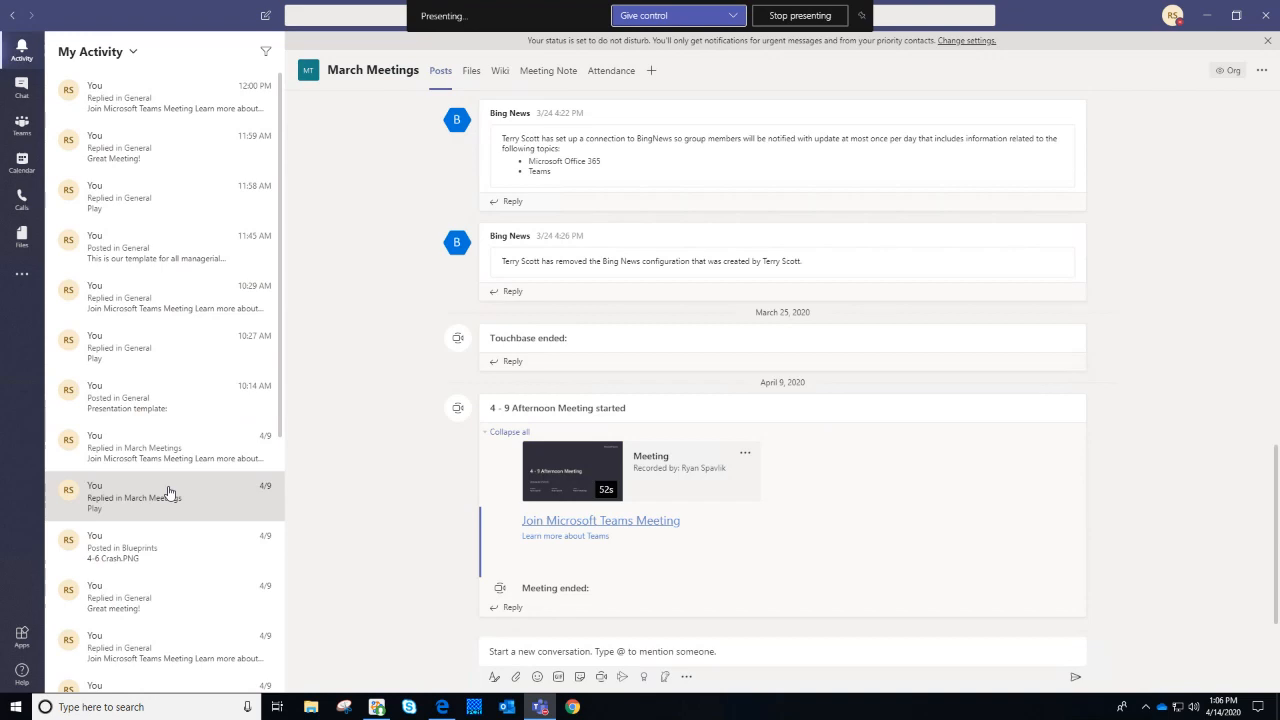
left_click(168, 557)
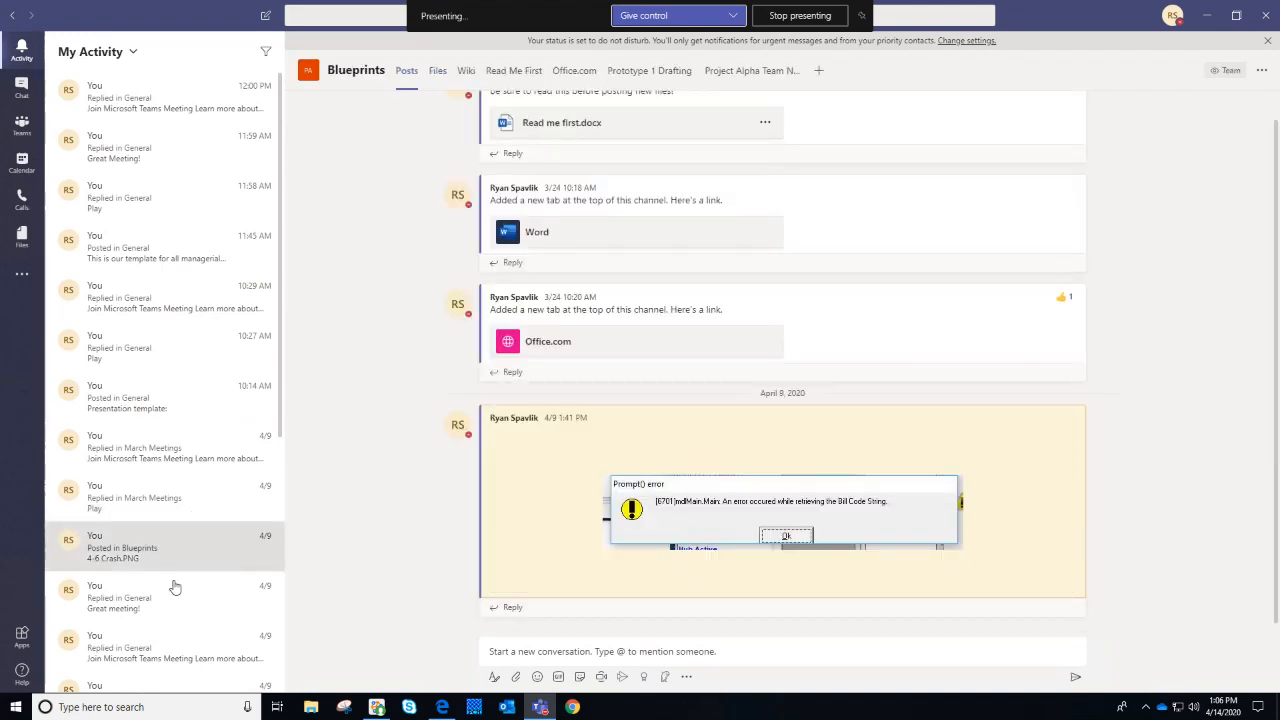
left_click(183, 607)
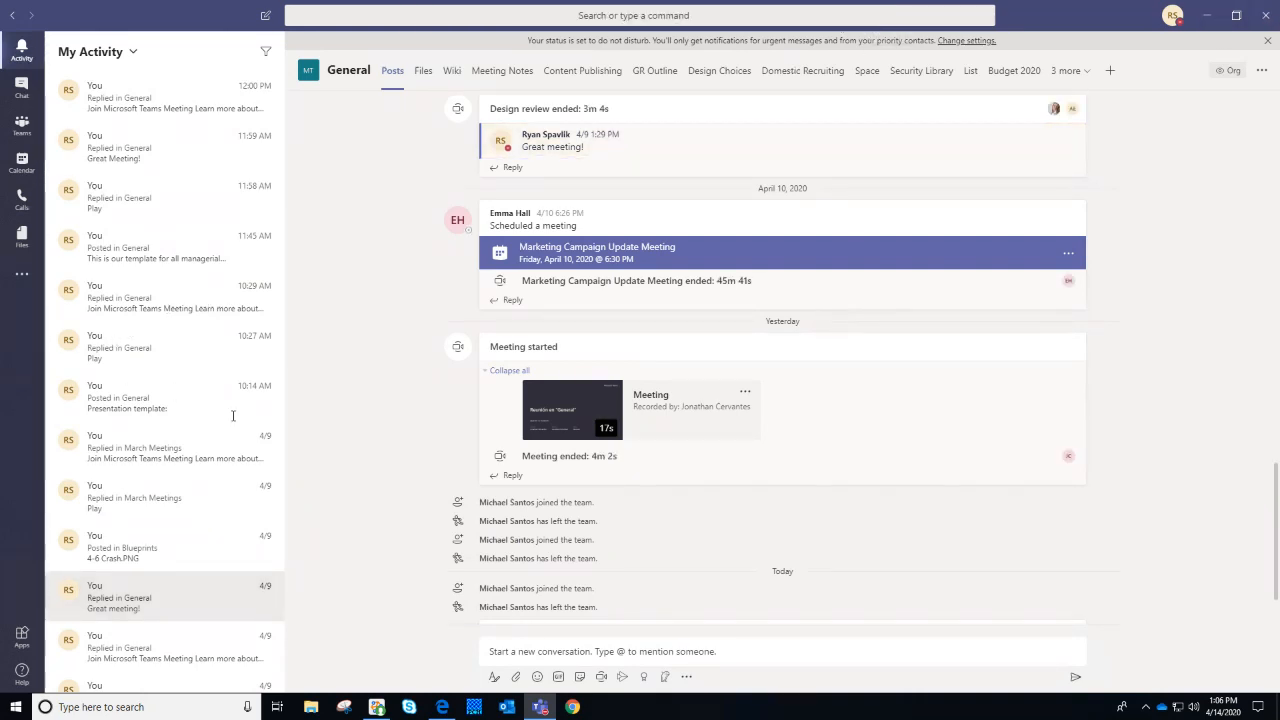
left_click(199, 386)
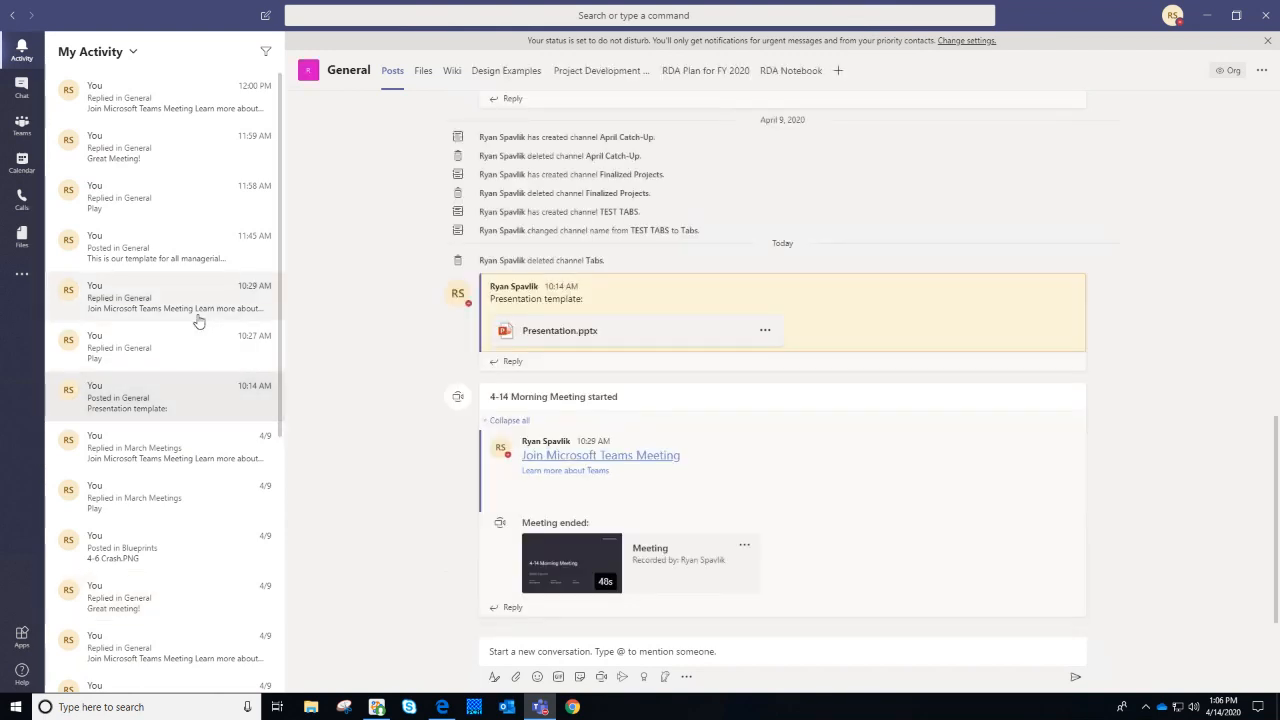
left_click(185, 231)
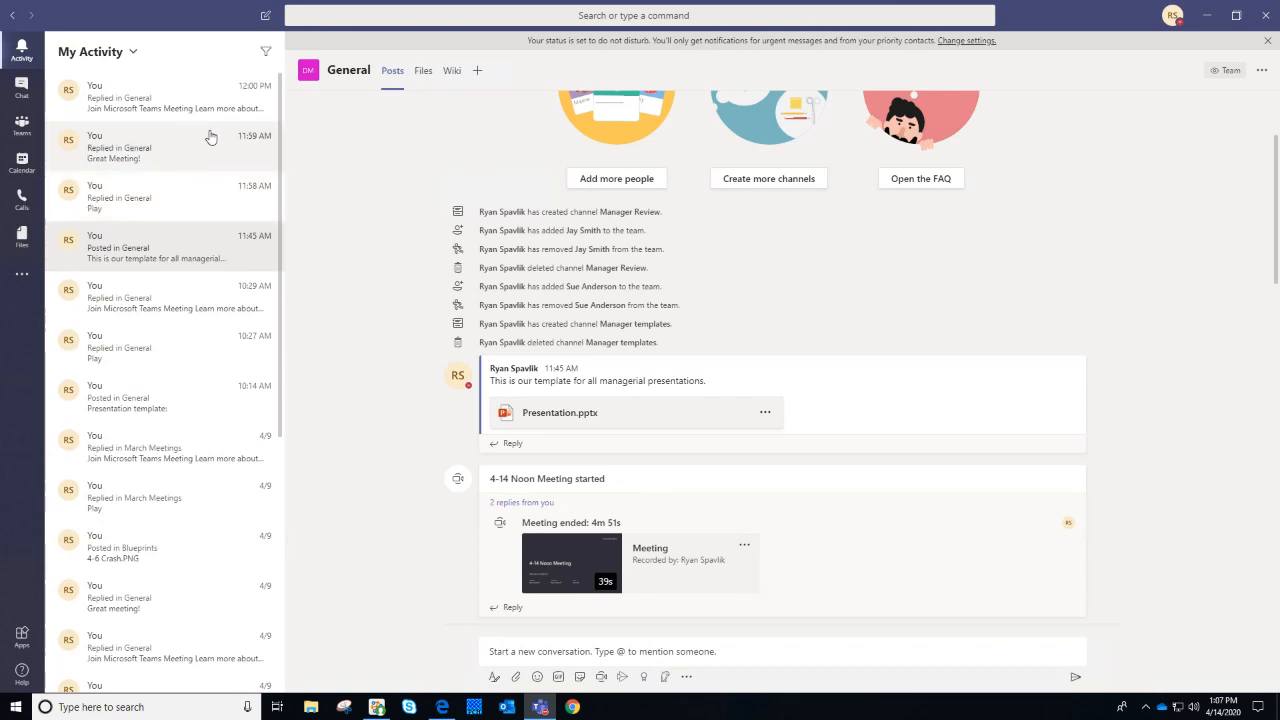
left_click(266, 52)
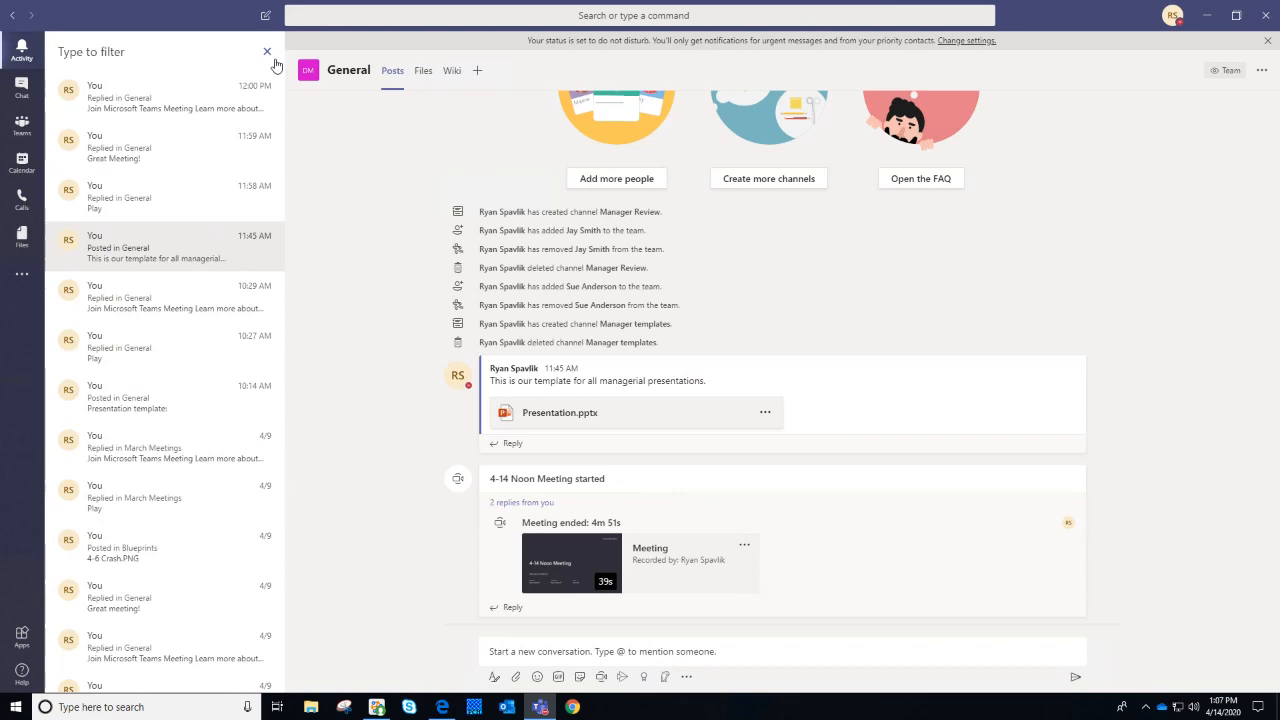
left_click(268, 54)
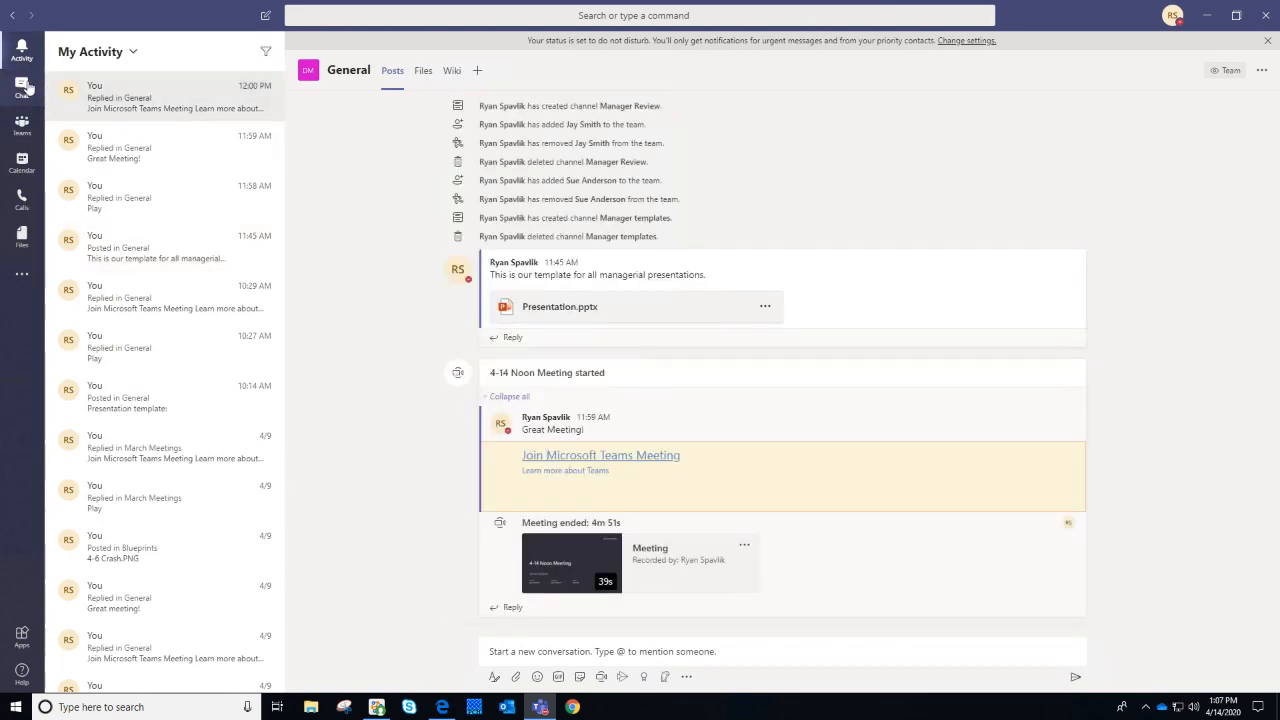
Browse recent chats, open the three-person group chat, then return to the teams list
left_click(28, 88)
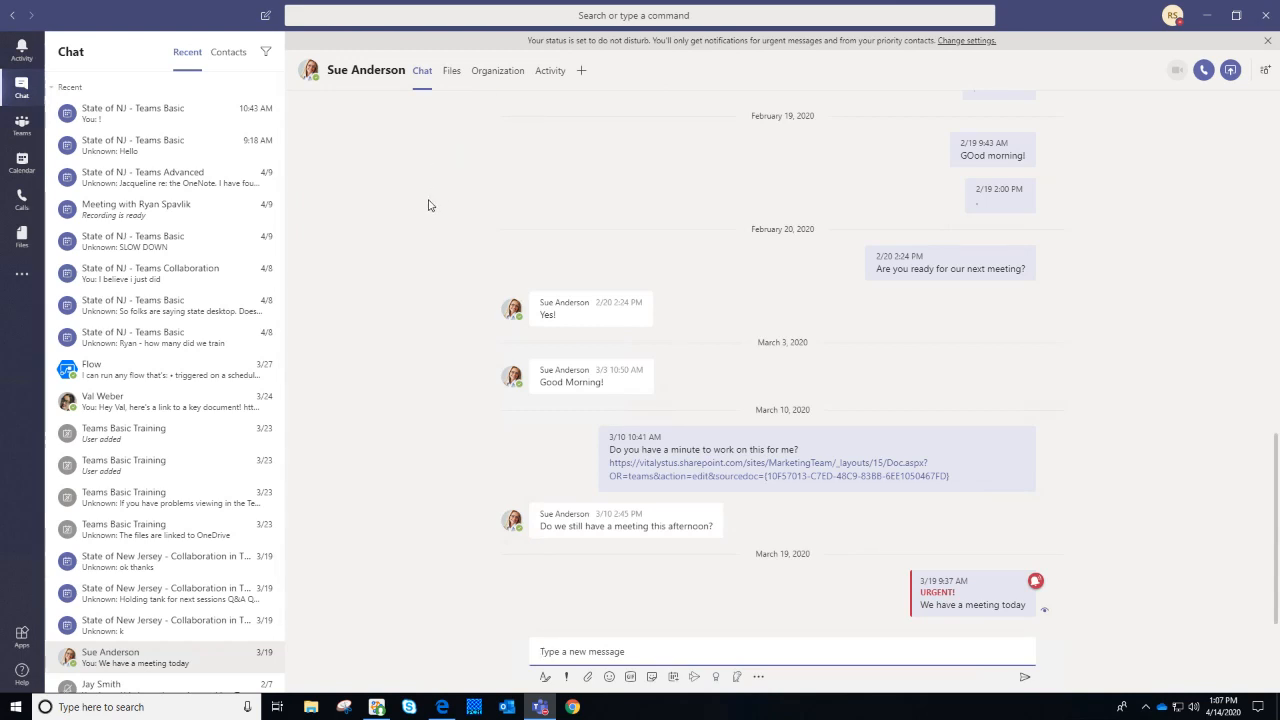
scroll(256, 278, "down", 2)
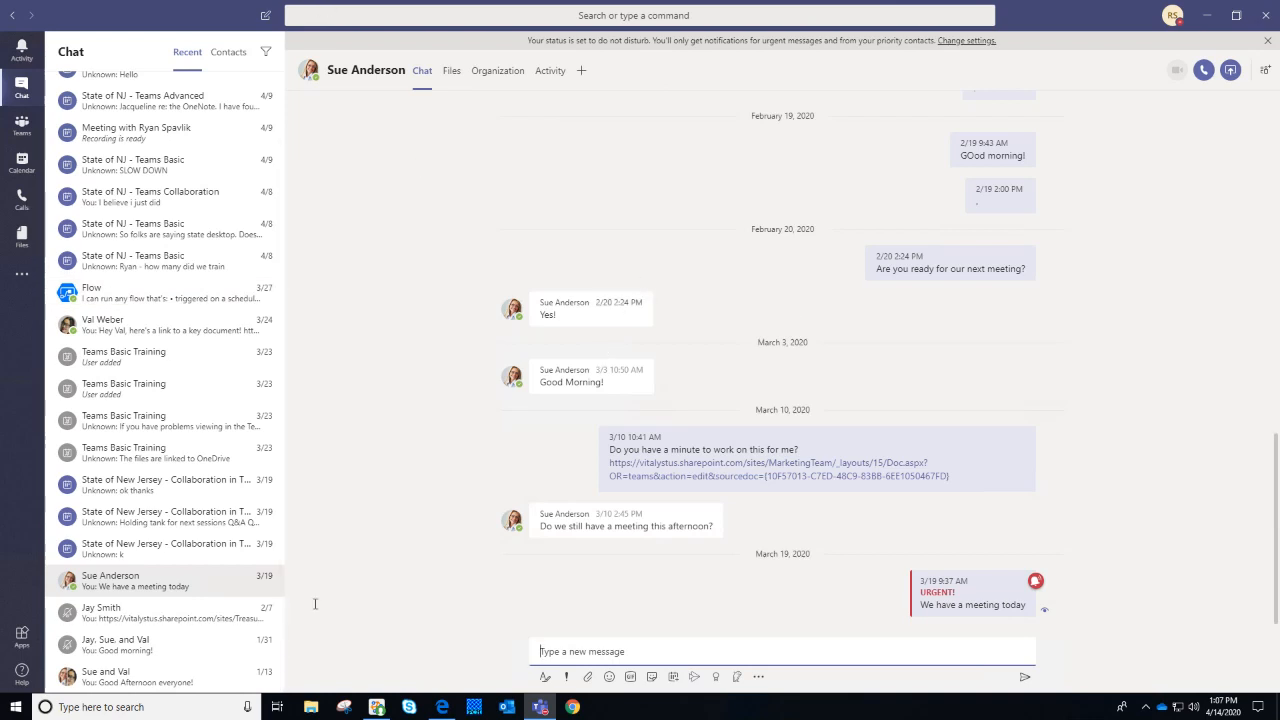
left_click(130, 645)
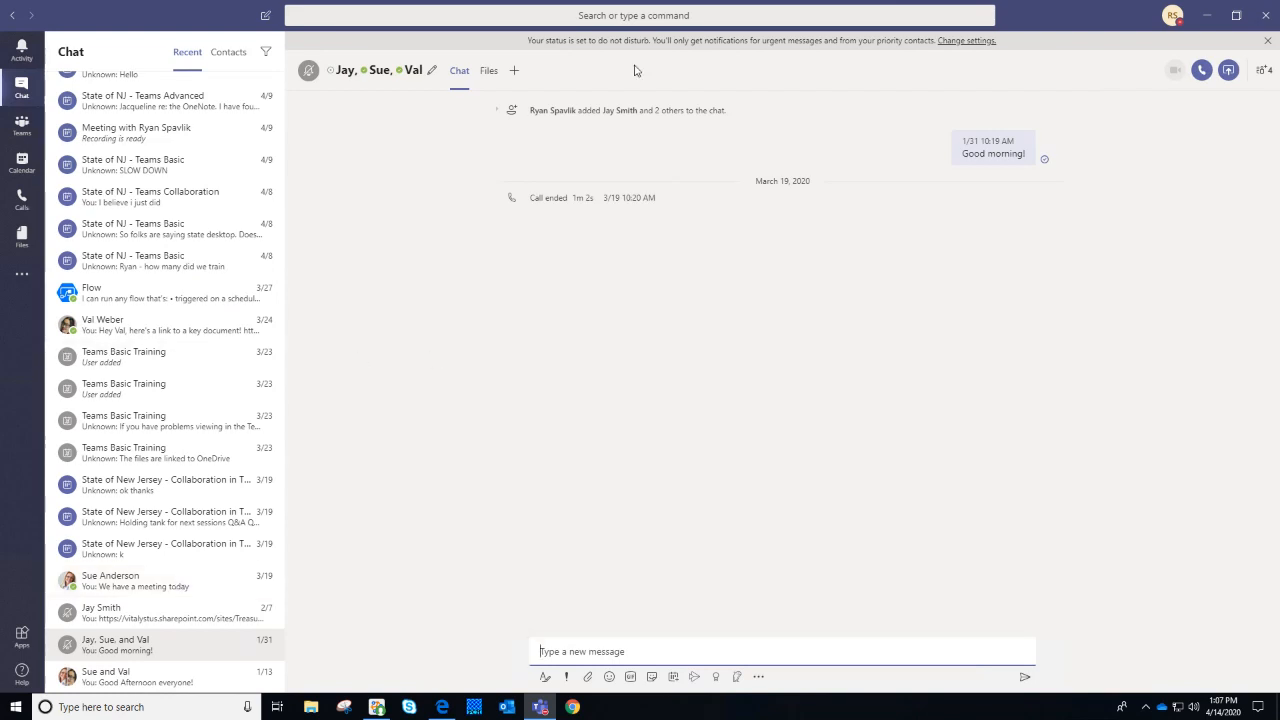
left_click(22, 125)
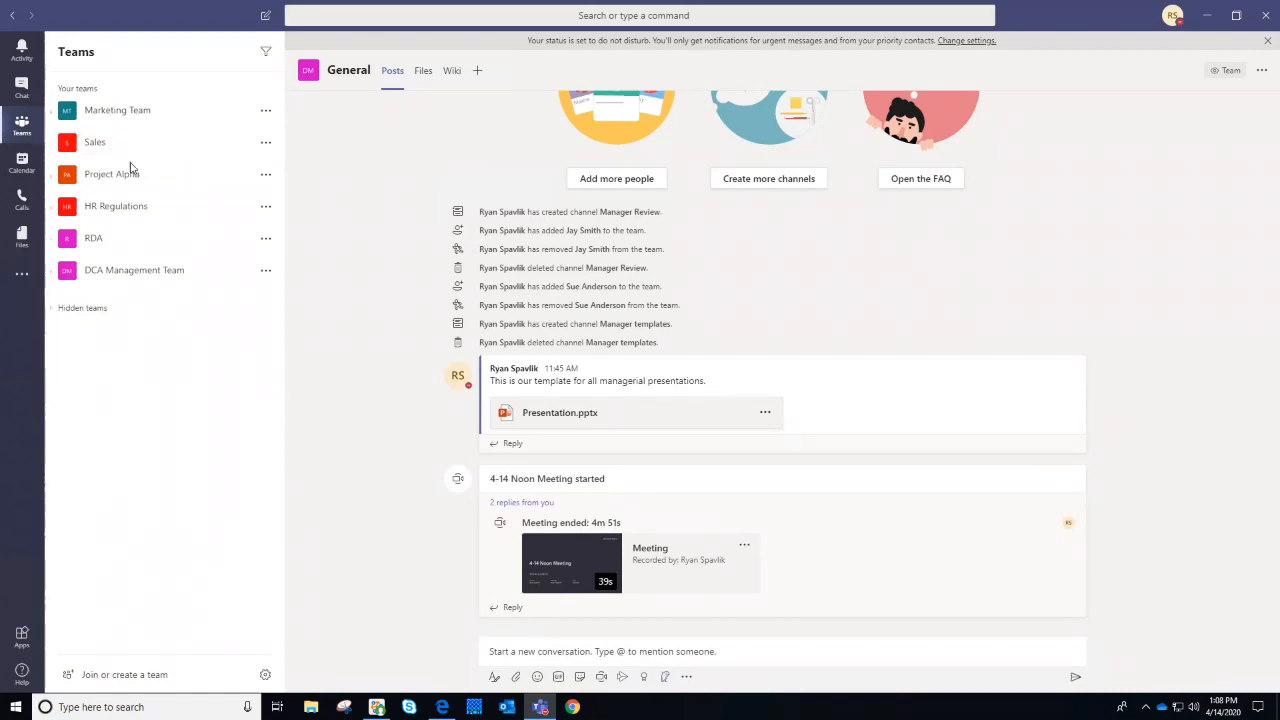
Look through the calendar, then switch to Files to see the Recent files list
left_click(22, 163)
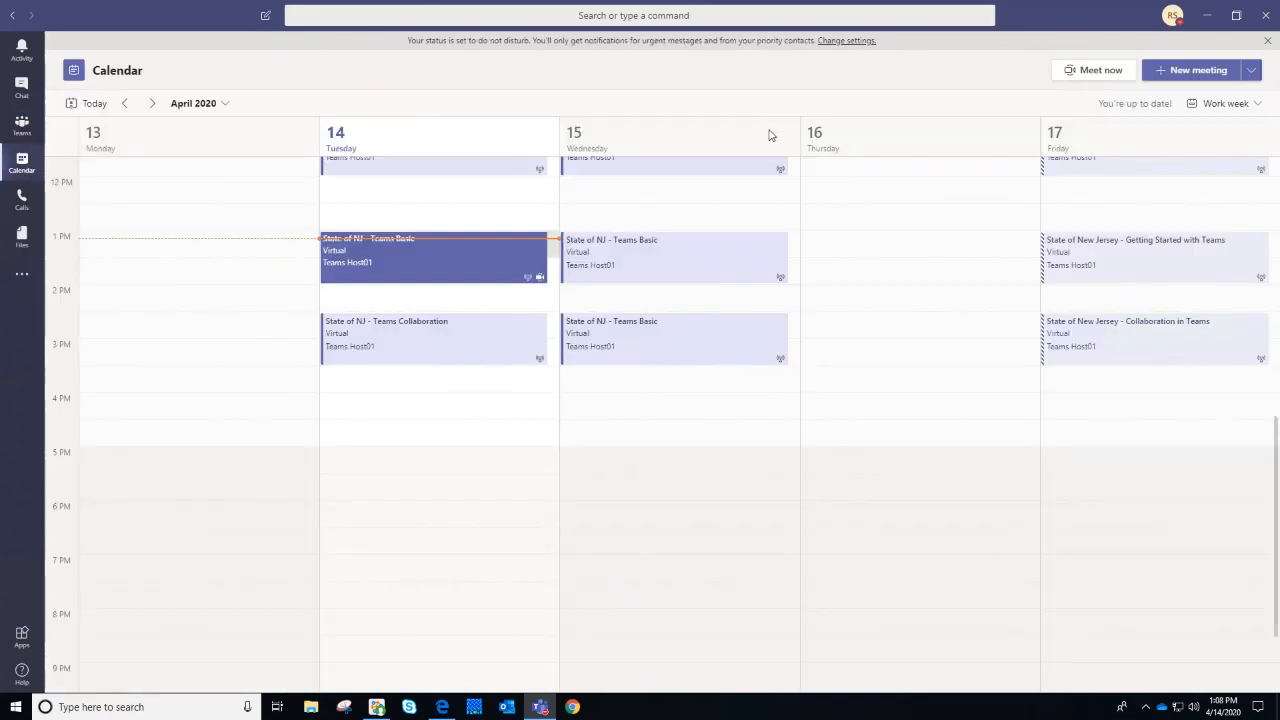
scroll(840, 370, "up", 5)
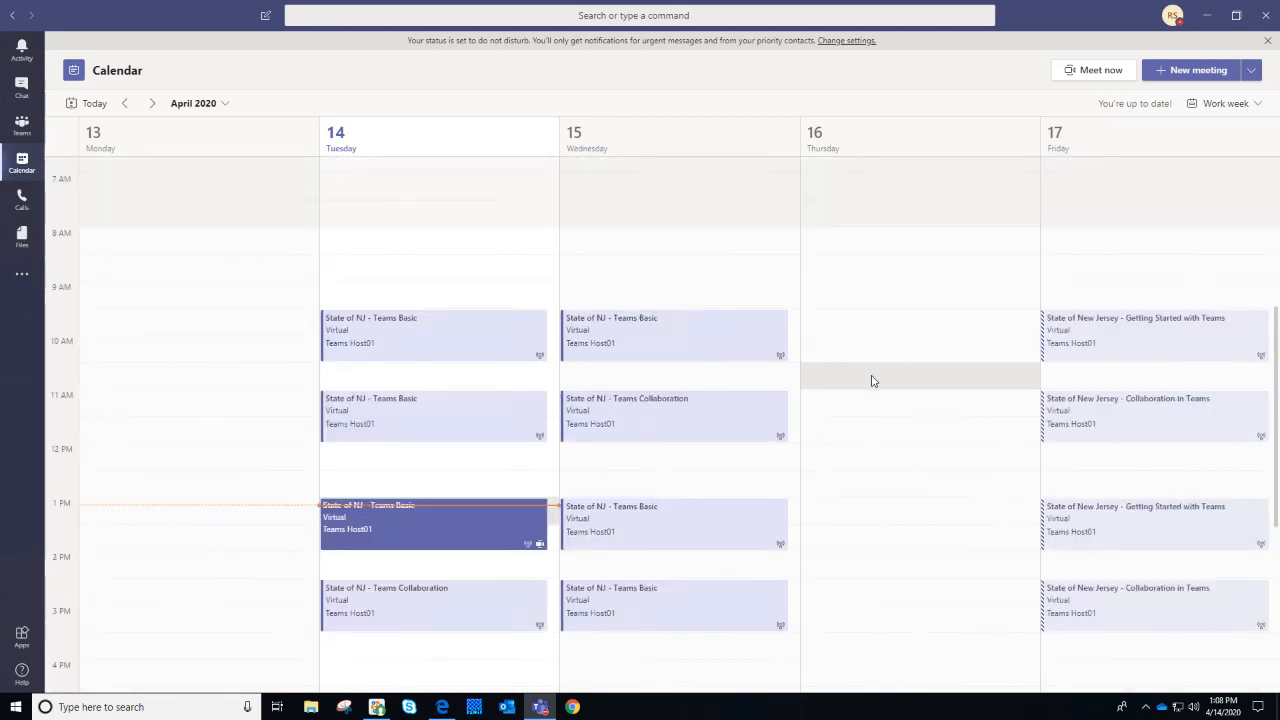
scroll(885, 370, "down", 1)
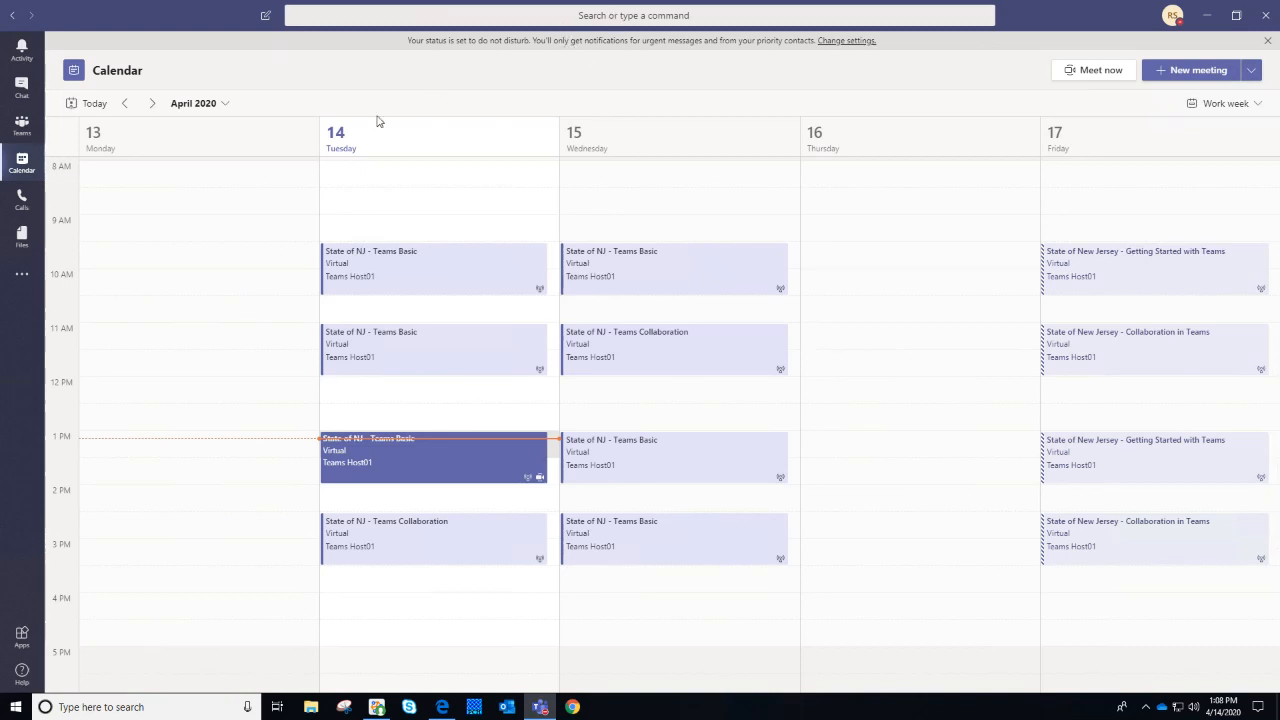
left_click(20, 238)
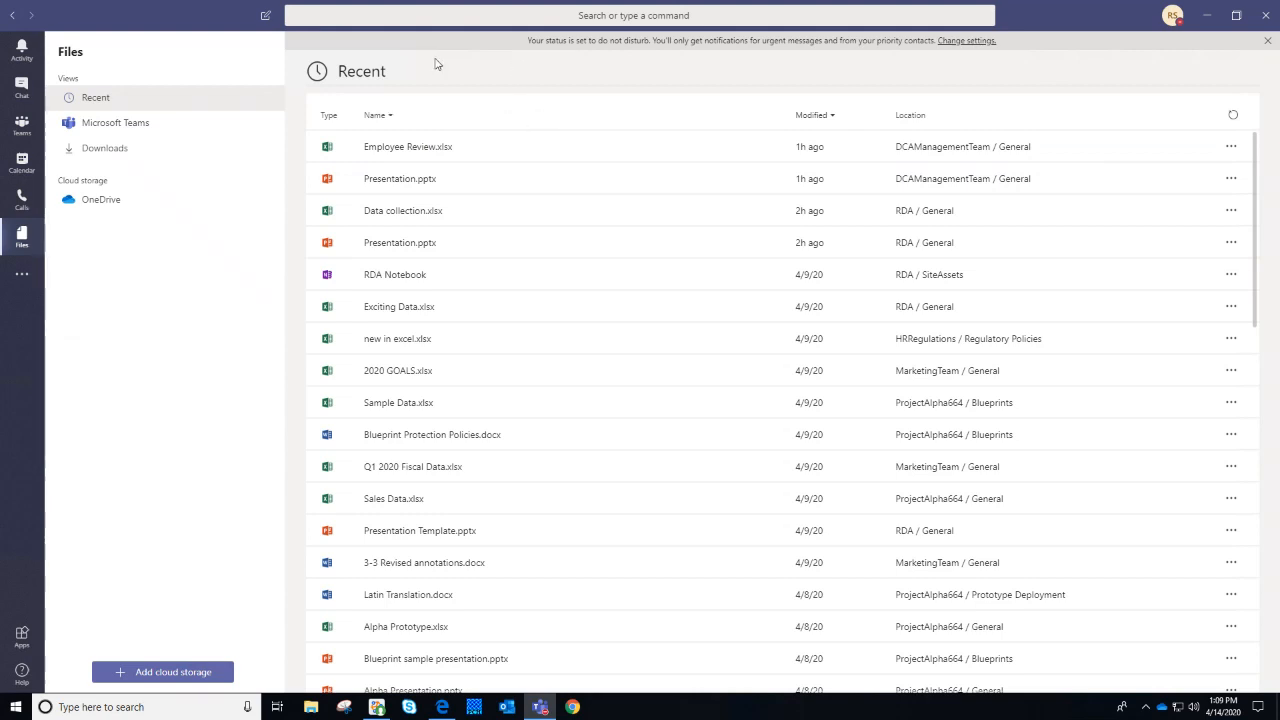
Switch Files to the Microsoft Teams view and scroll through files from every team site
left_click(210, 122)
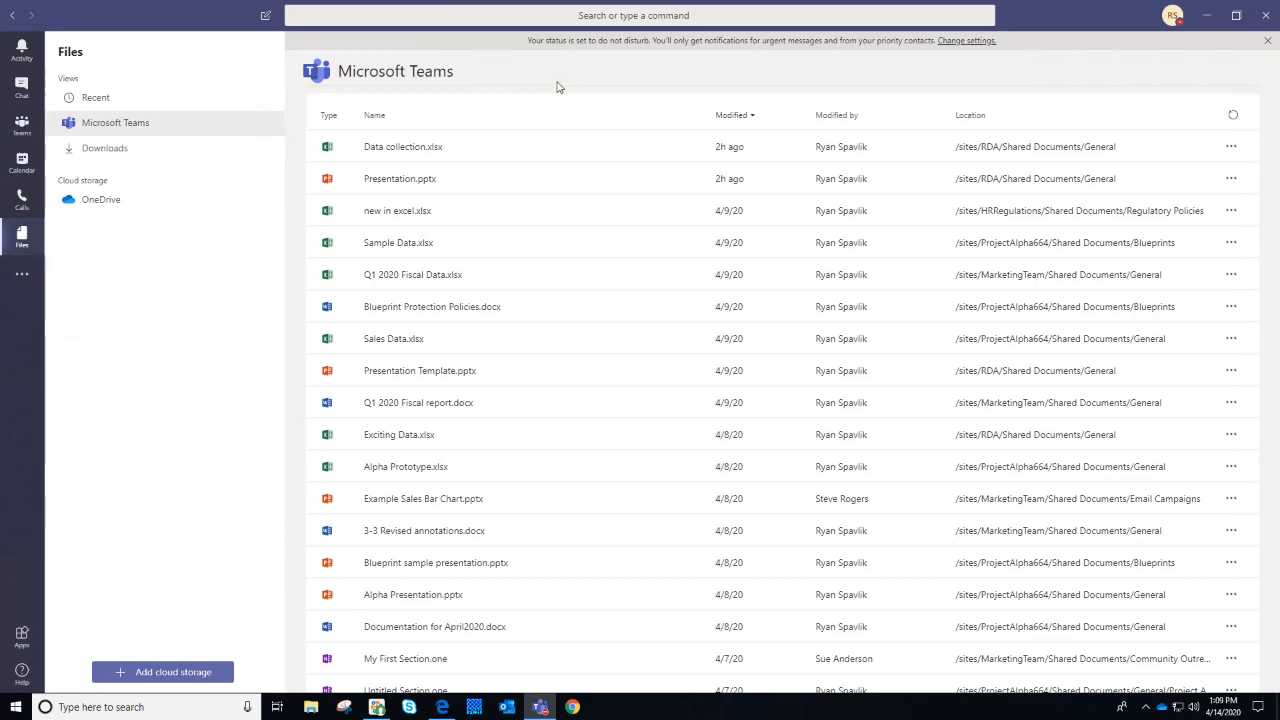
scroll(603, 424, "down", 5)
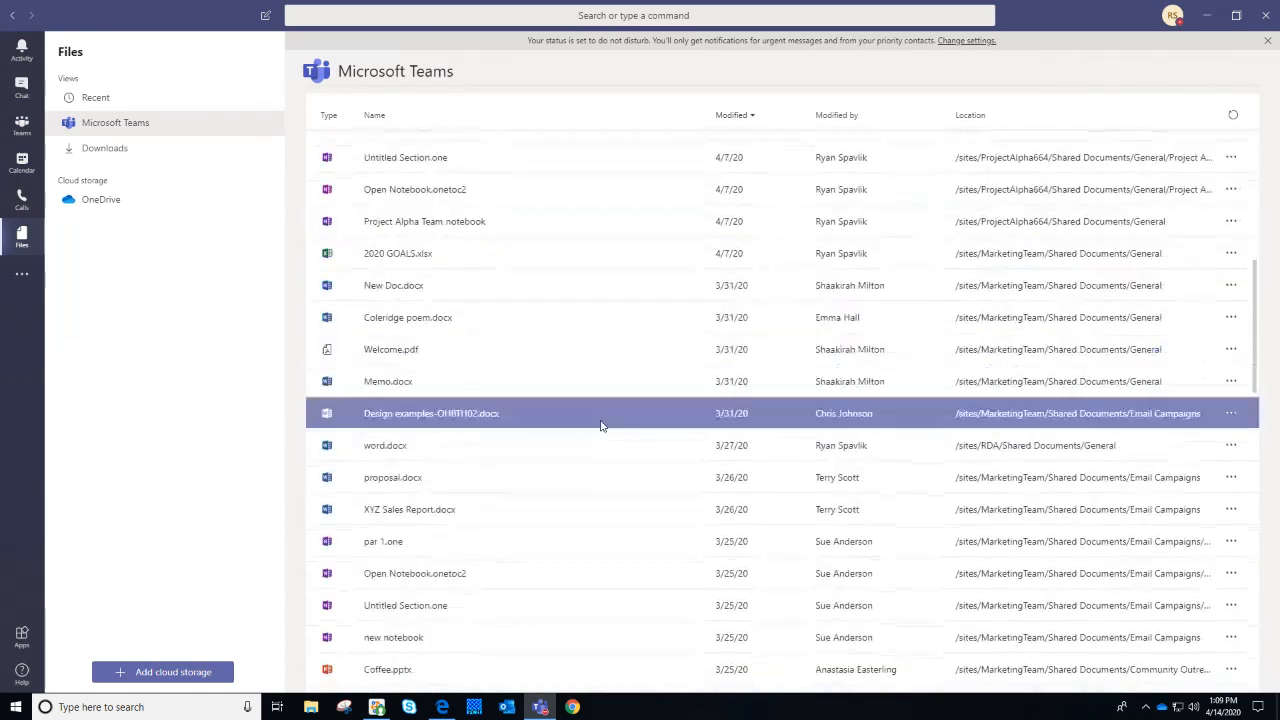
scroll(601, 425, "down", 2)
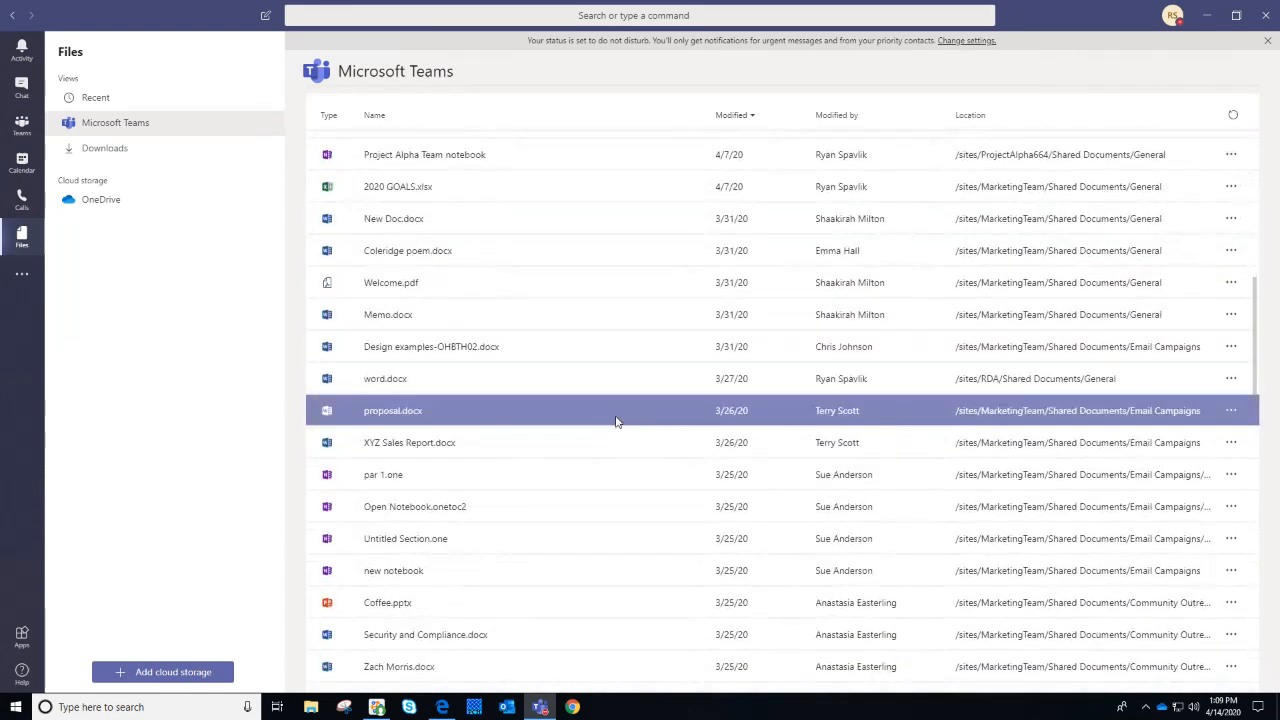
Show the Downloads page in Files
left_click(109, 149)
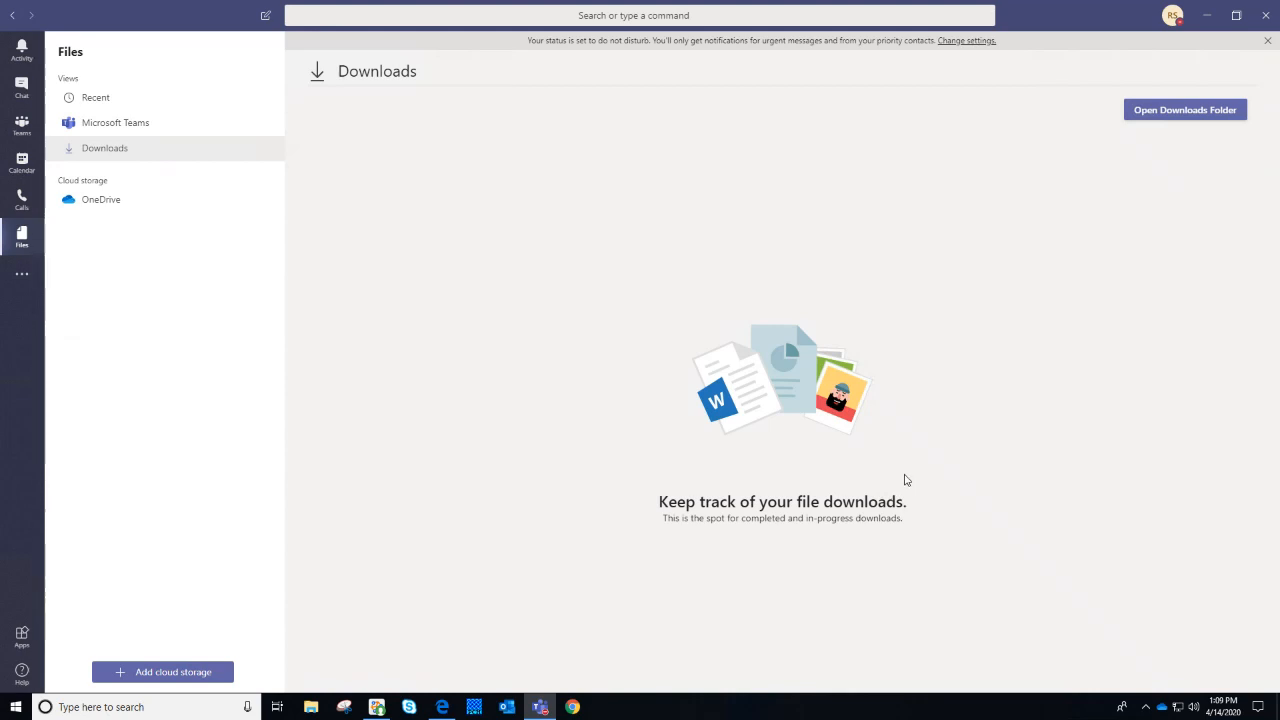
Show OneDrive cloud storage, with folders like Non-Business Folder and files like Presentation.pptx
left_click(63, 201)
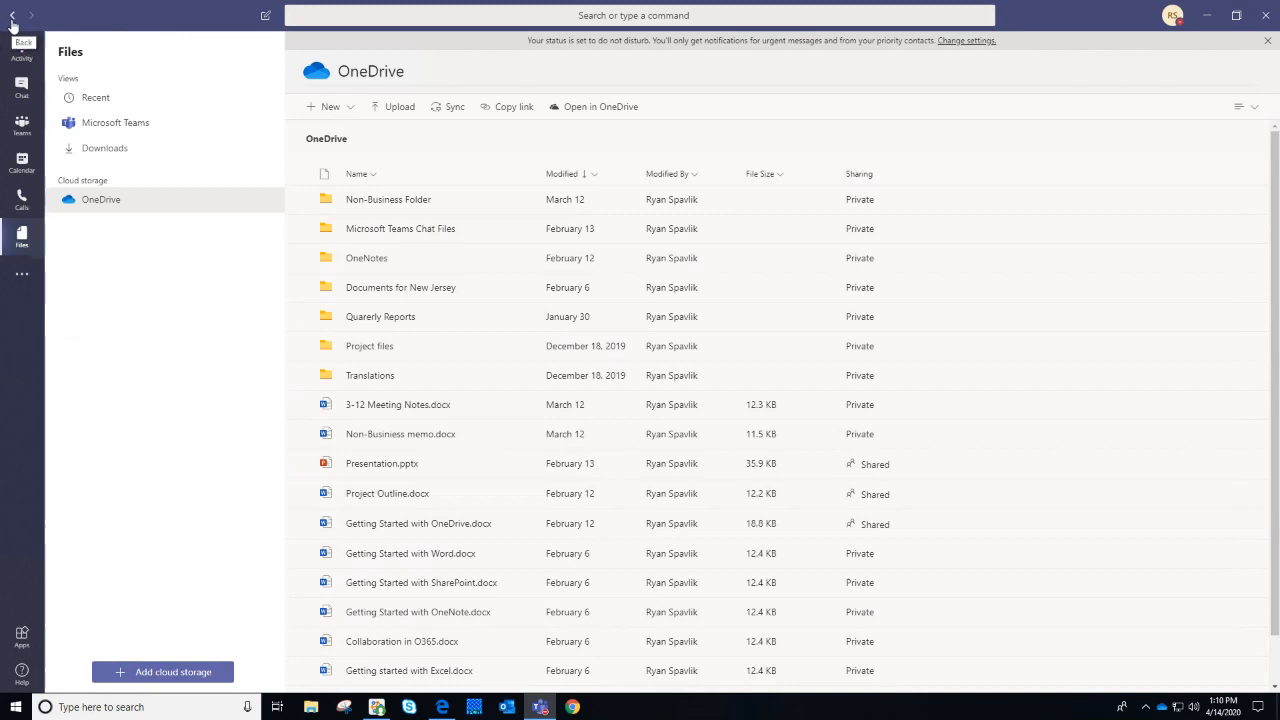
Step back through recent files, calendar, General posts and earlier chats to reach the Activity feed
left_click(12, 20)
left_click(12, 20)
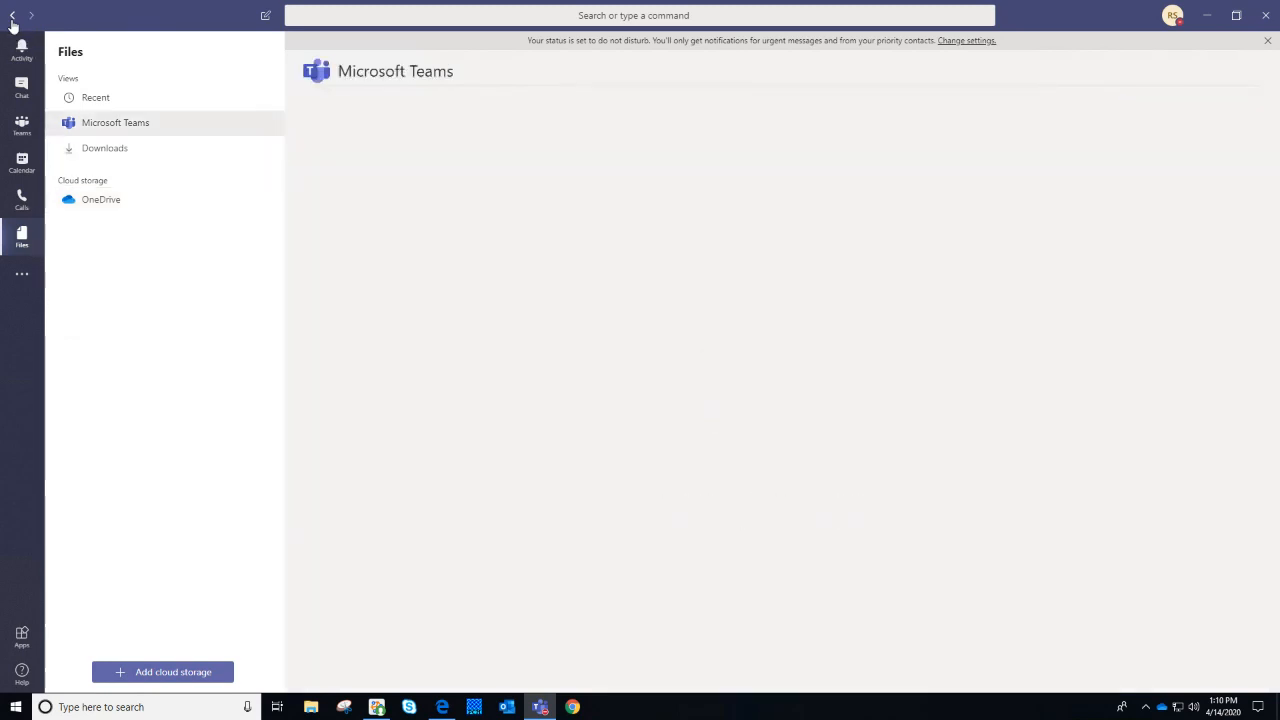
left_click(12, 20)
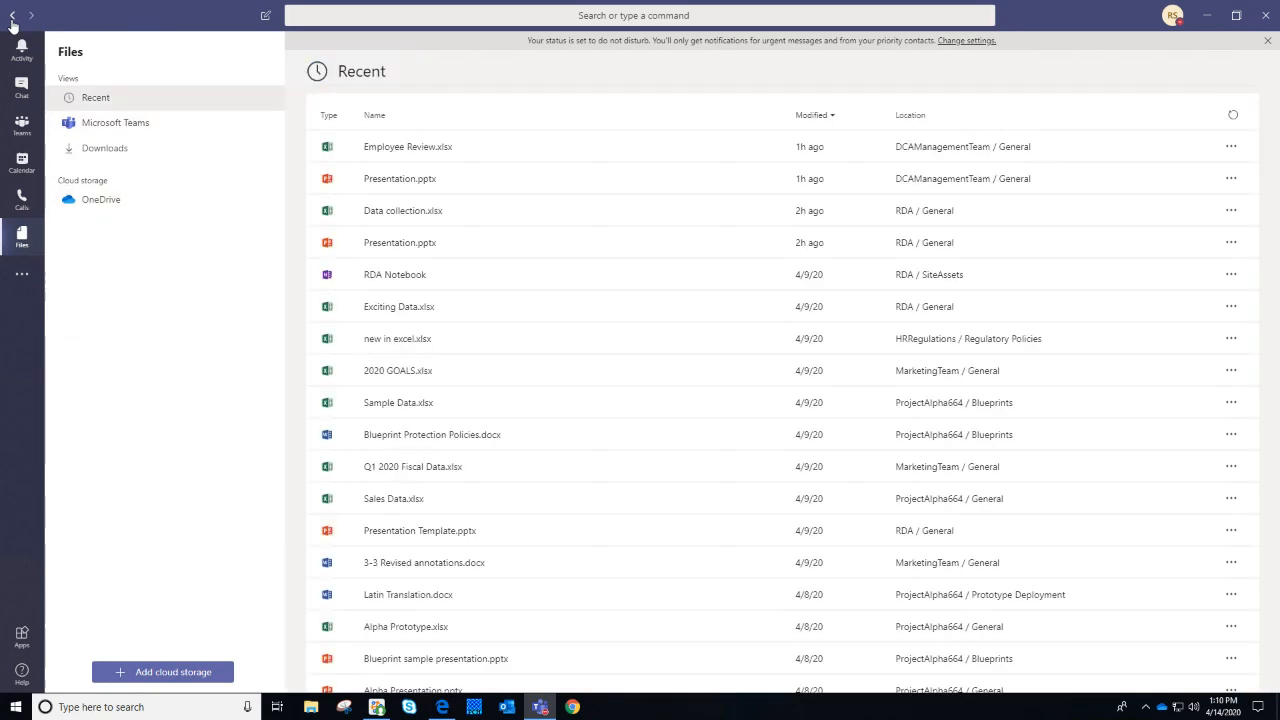
left_click(12, 20)
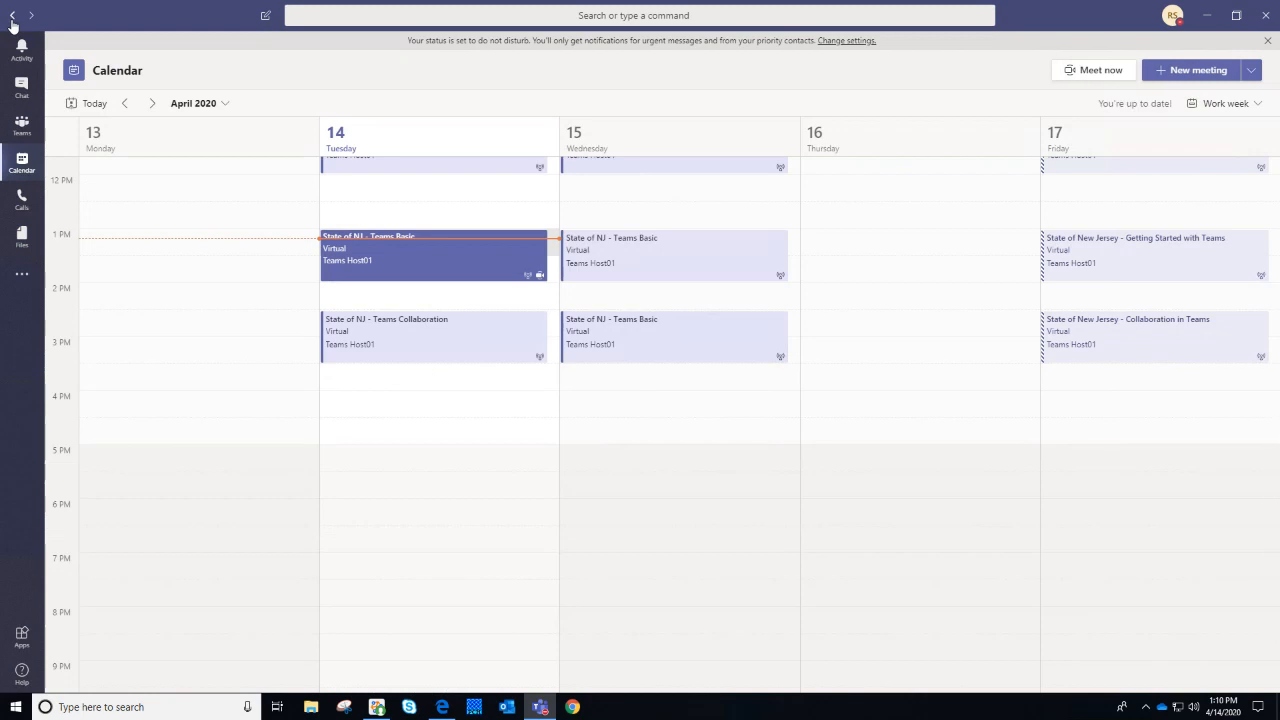
left_click(12, 20)
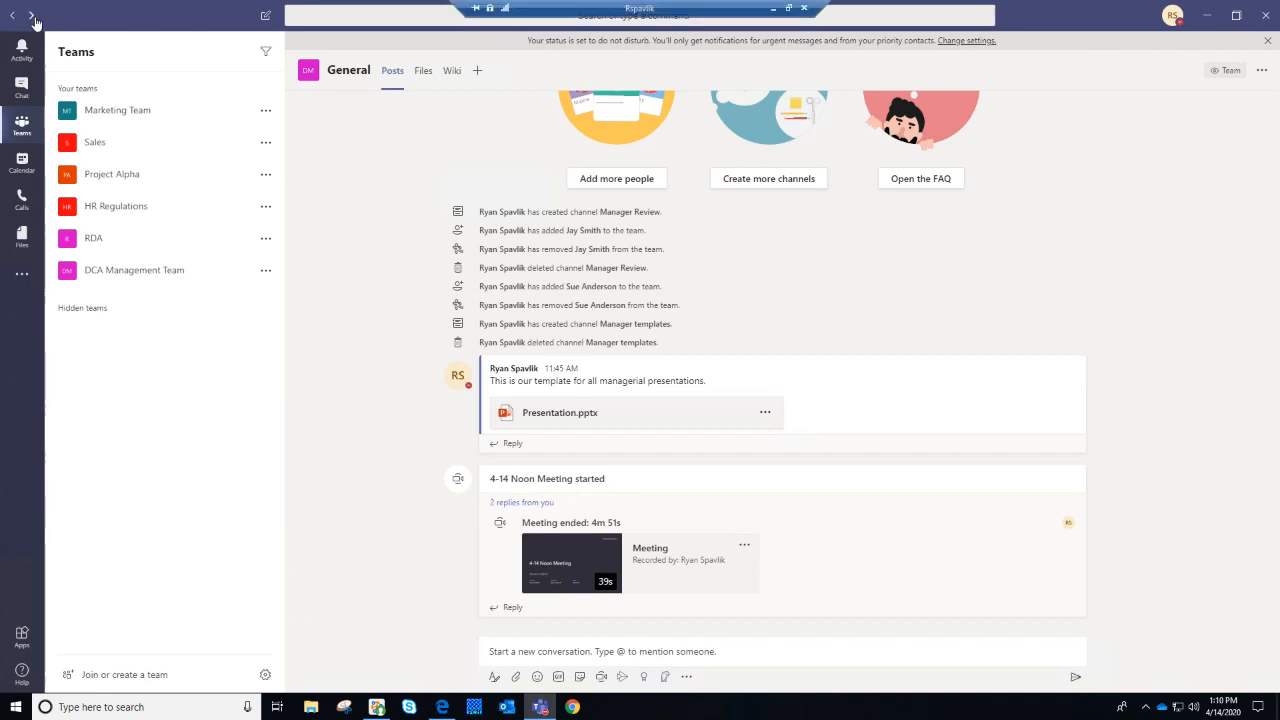
left_click(13, 16)
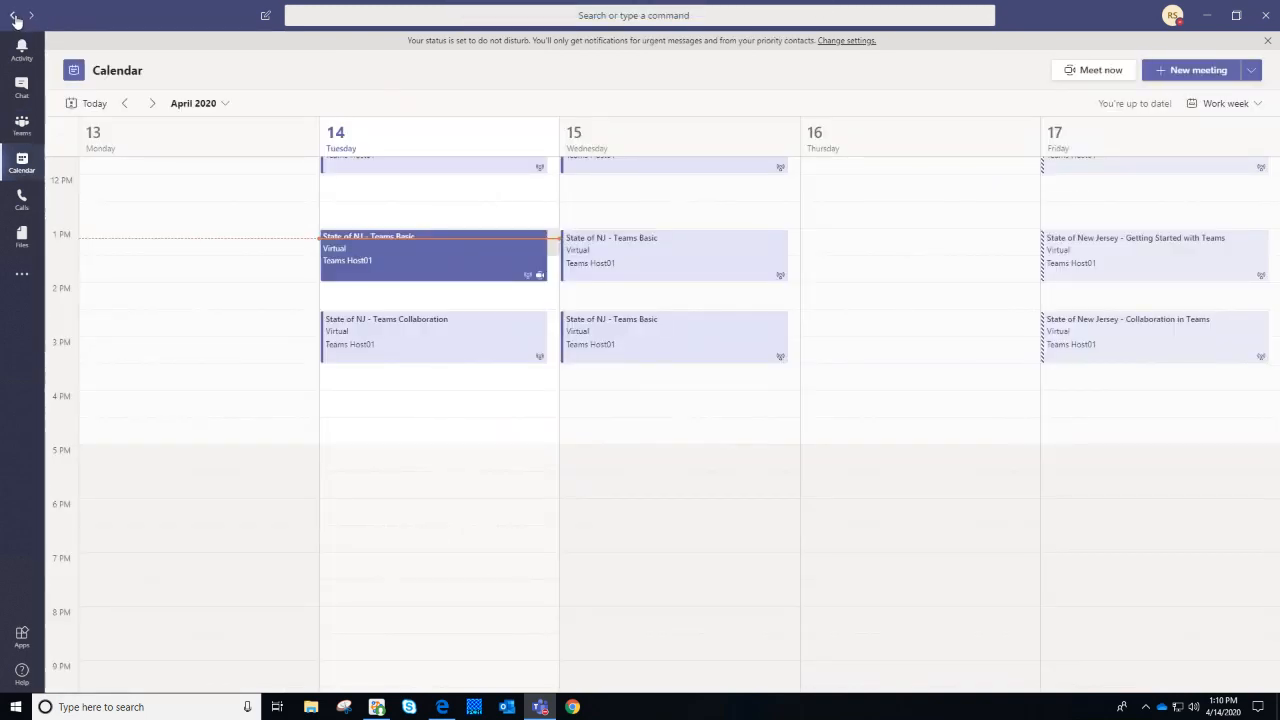
left_click(13, 16)
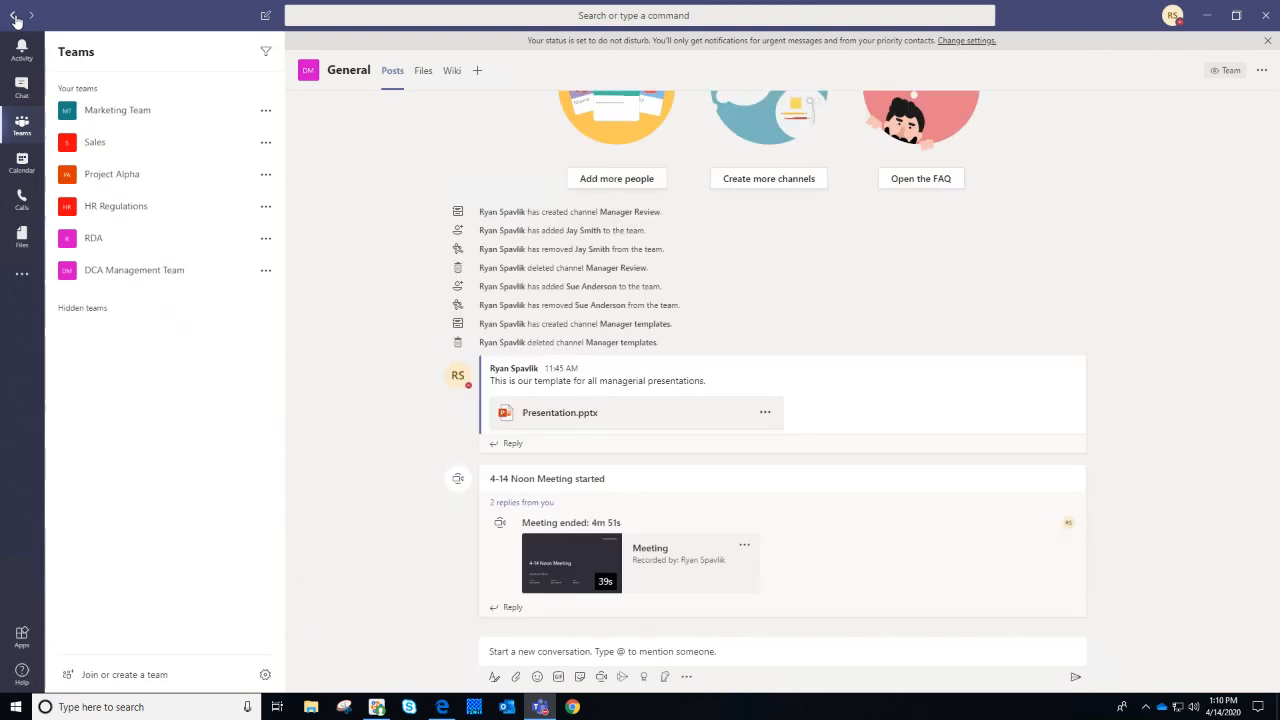
left_click(13, 16)
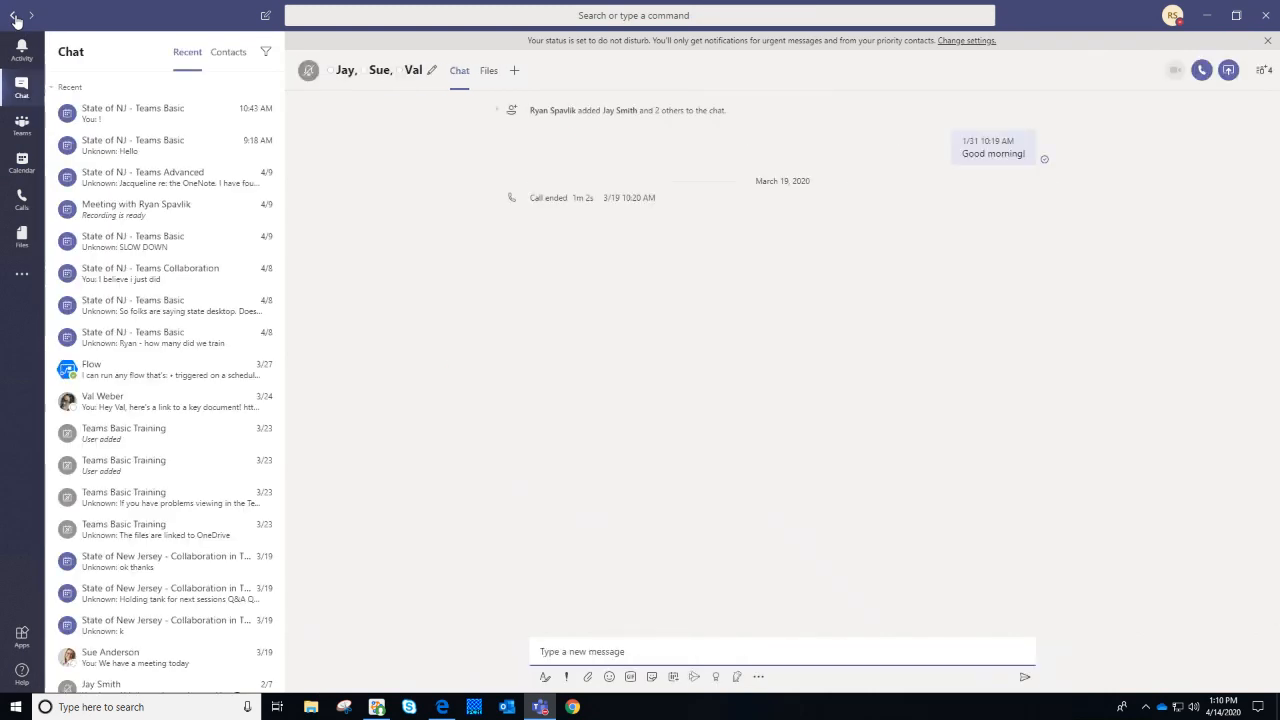
left_click(13, 16)
left_click(13, 16)
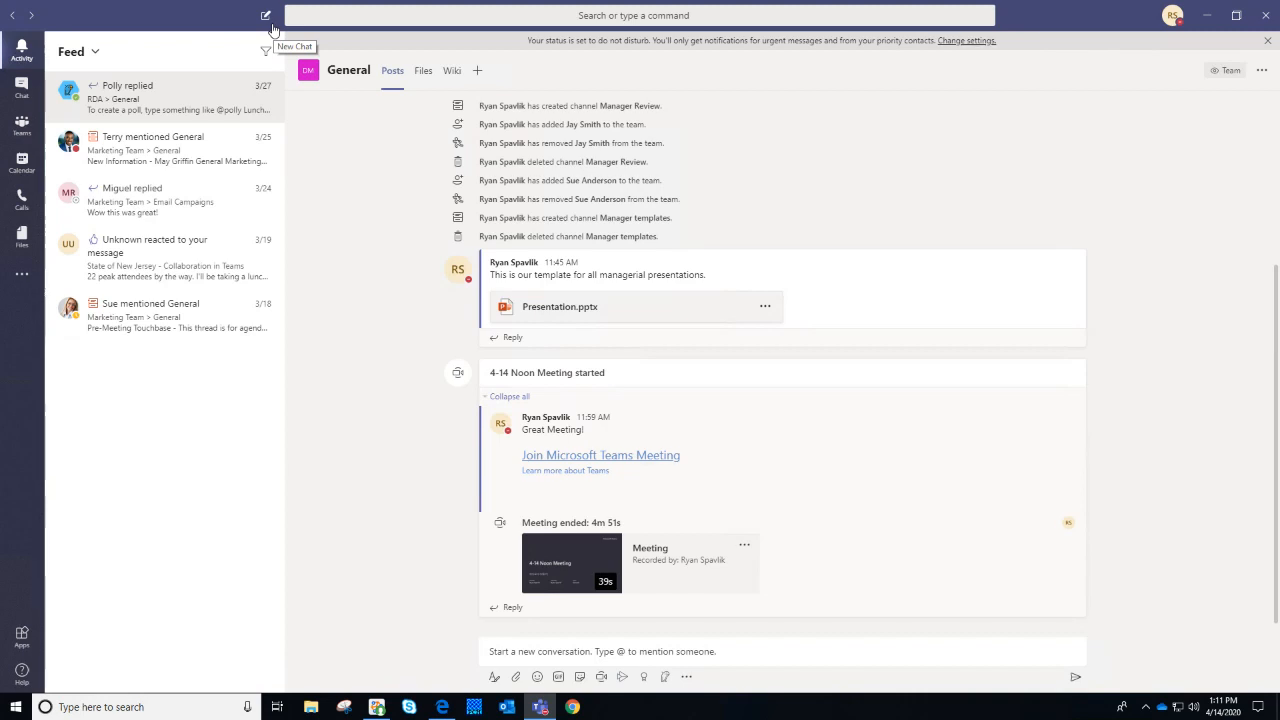
Start a new chat, add a suggested contact as recipient, then remove them to leave it blank
left_click(271, 26)
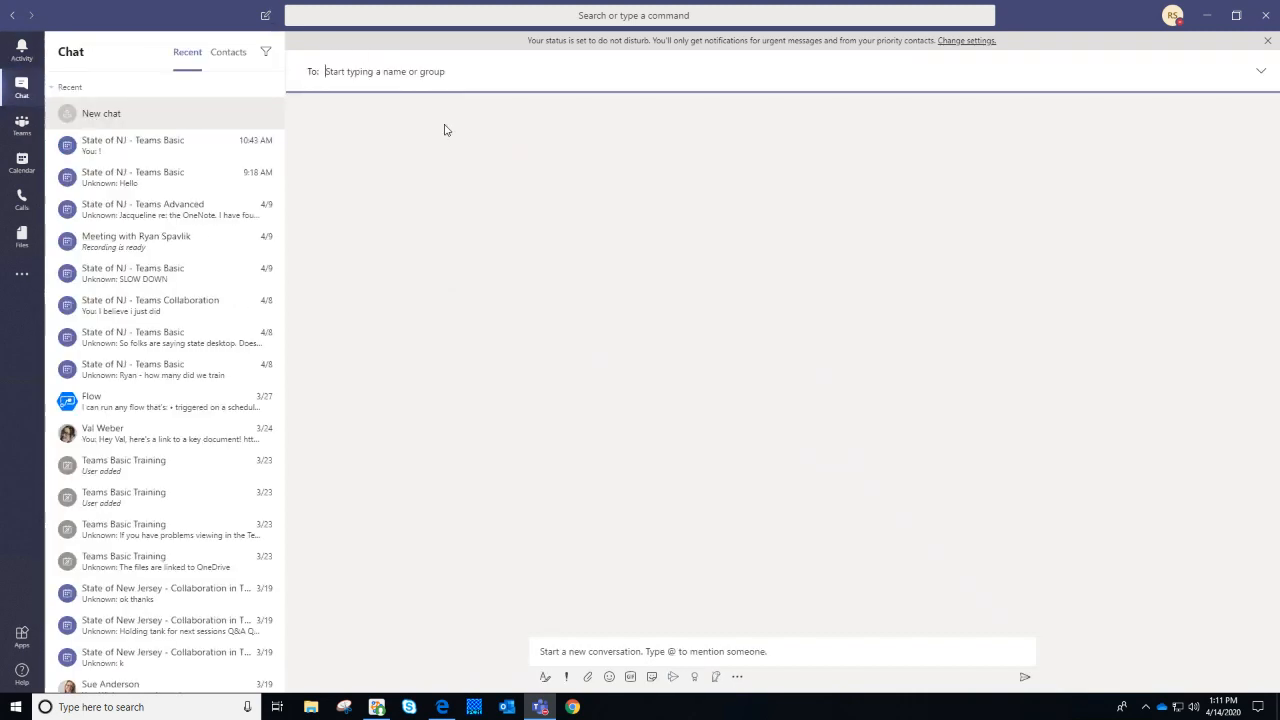
type("ytren")
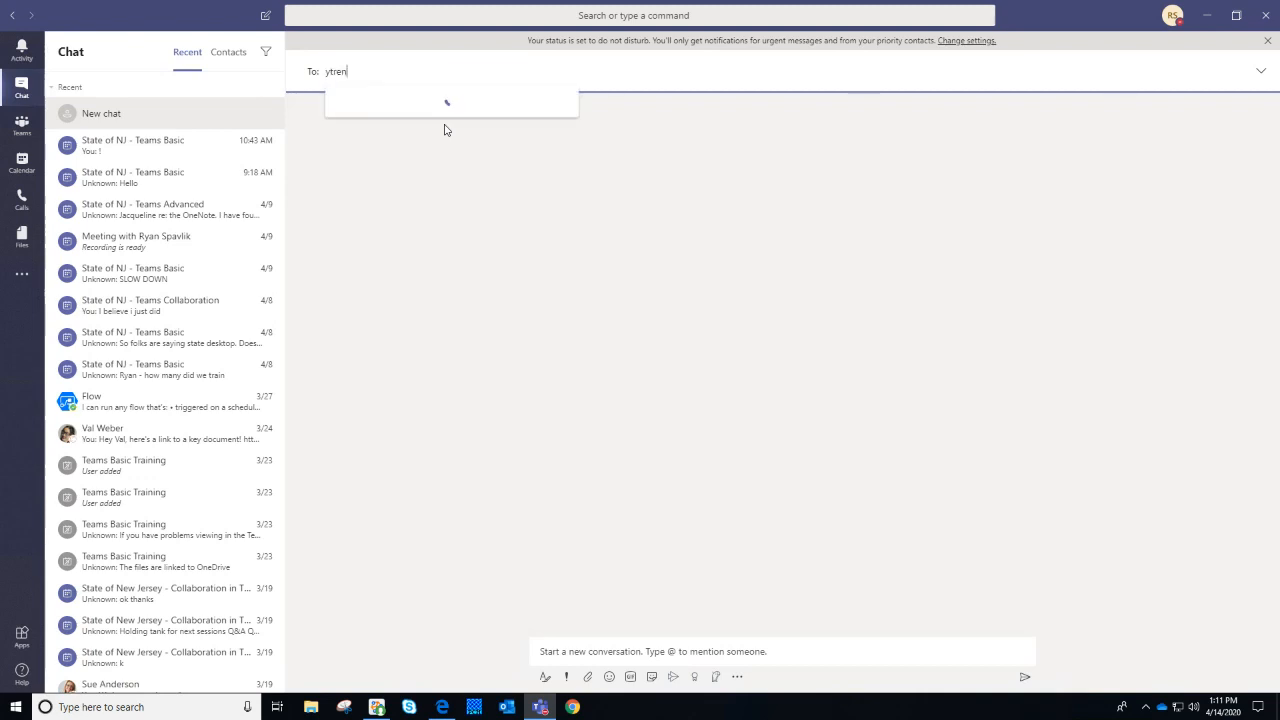
key("BackSpace")
key("BackSpace")
key("BackSpace")
key("BackSpace")
key("BackSpace")
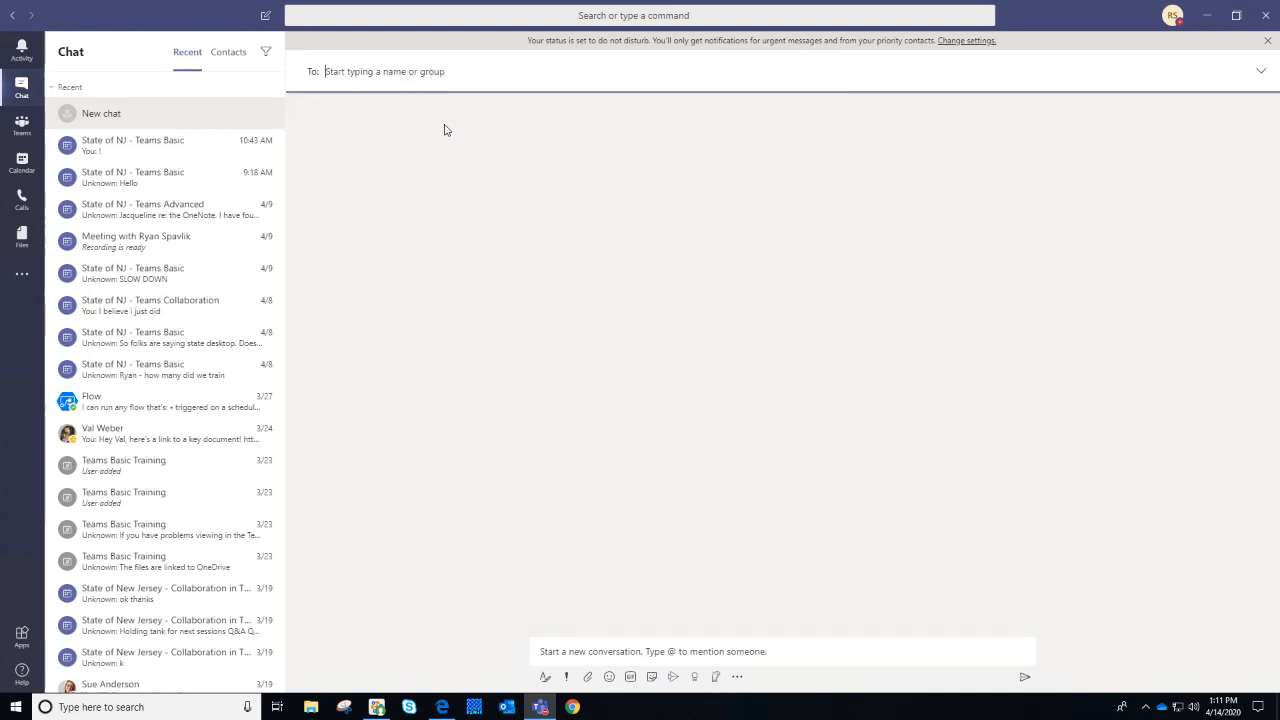
type("tyren")
key("Return")
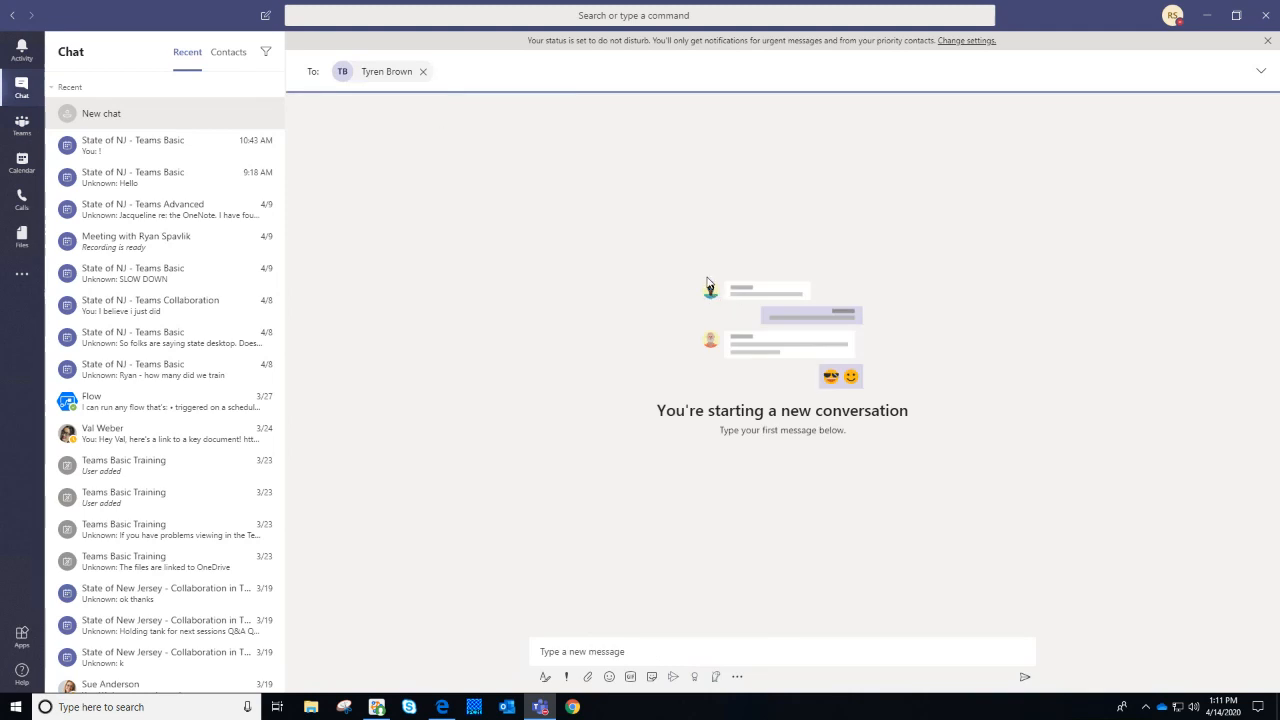
left_click_drag(654, 289, 962, 455)
left_click(957, 451)
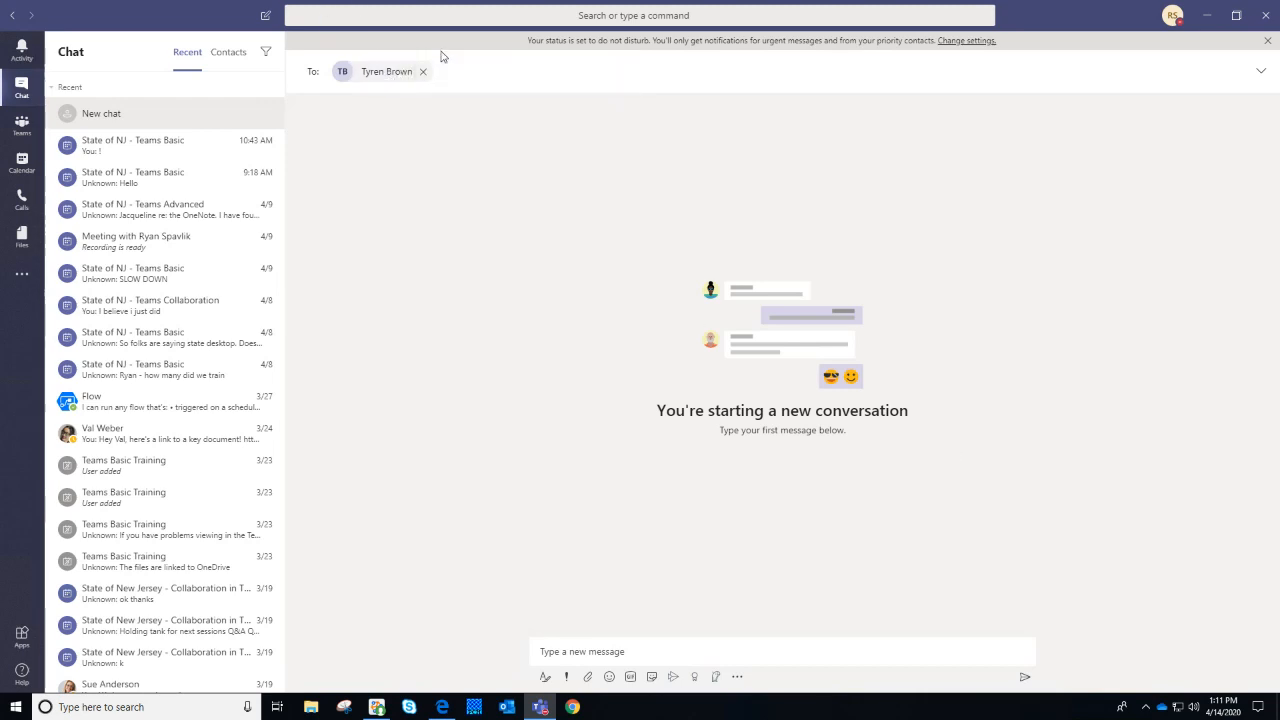
left_click(424, 71)
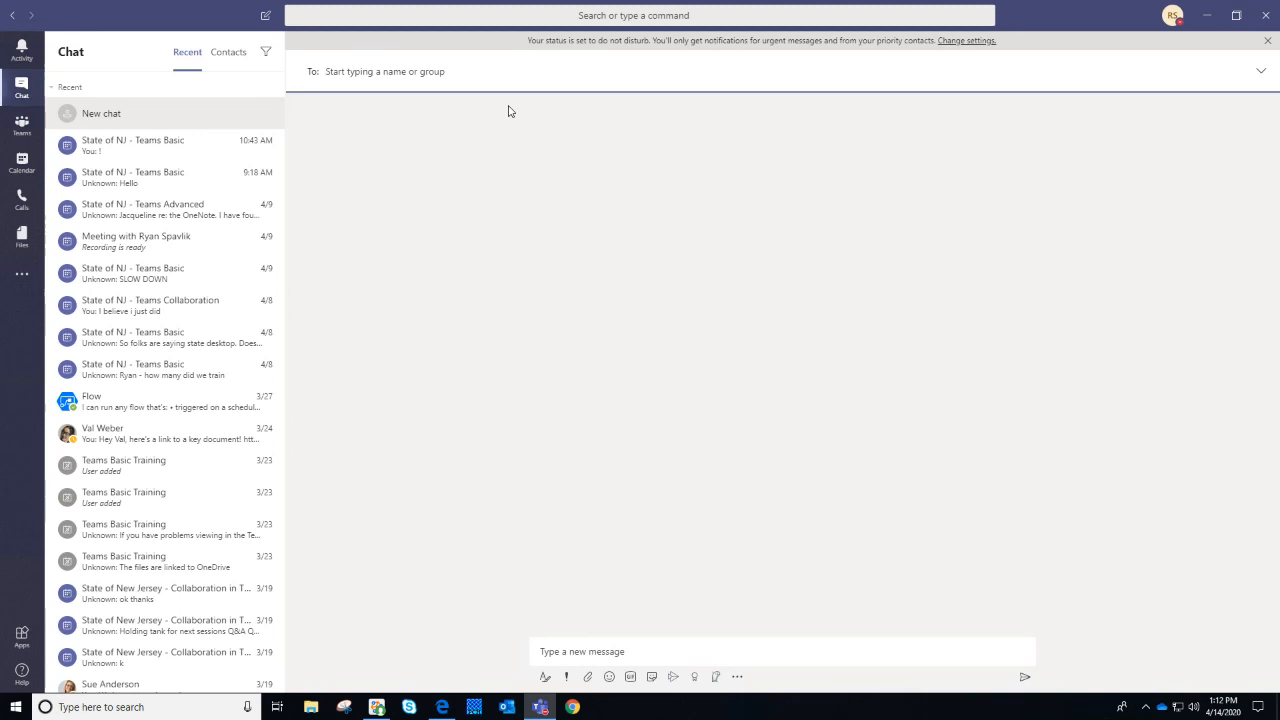
type("su")
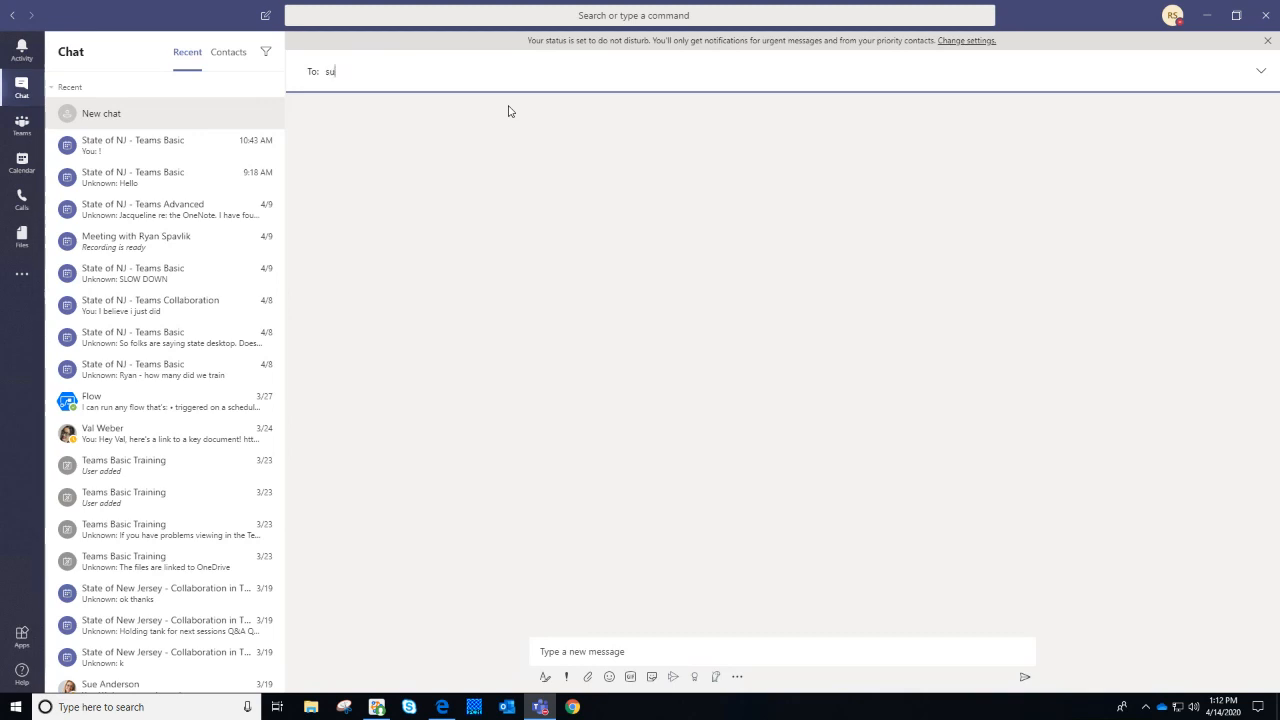
type("e")
left_click(500, 124)
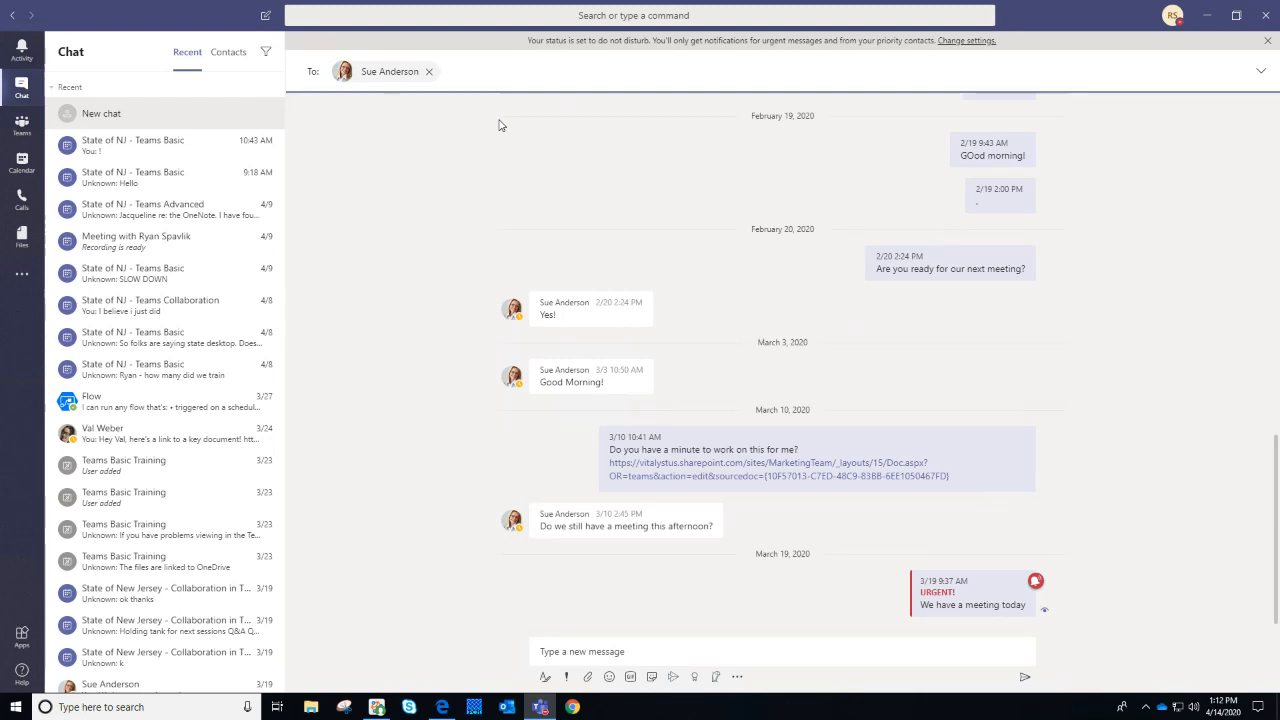
scroll(751, 255, "up", 6)
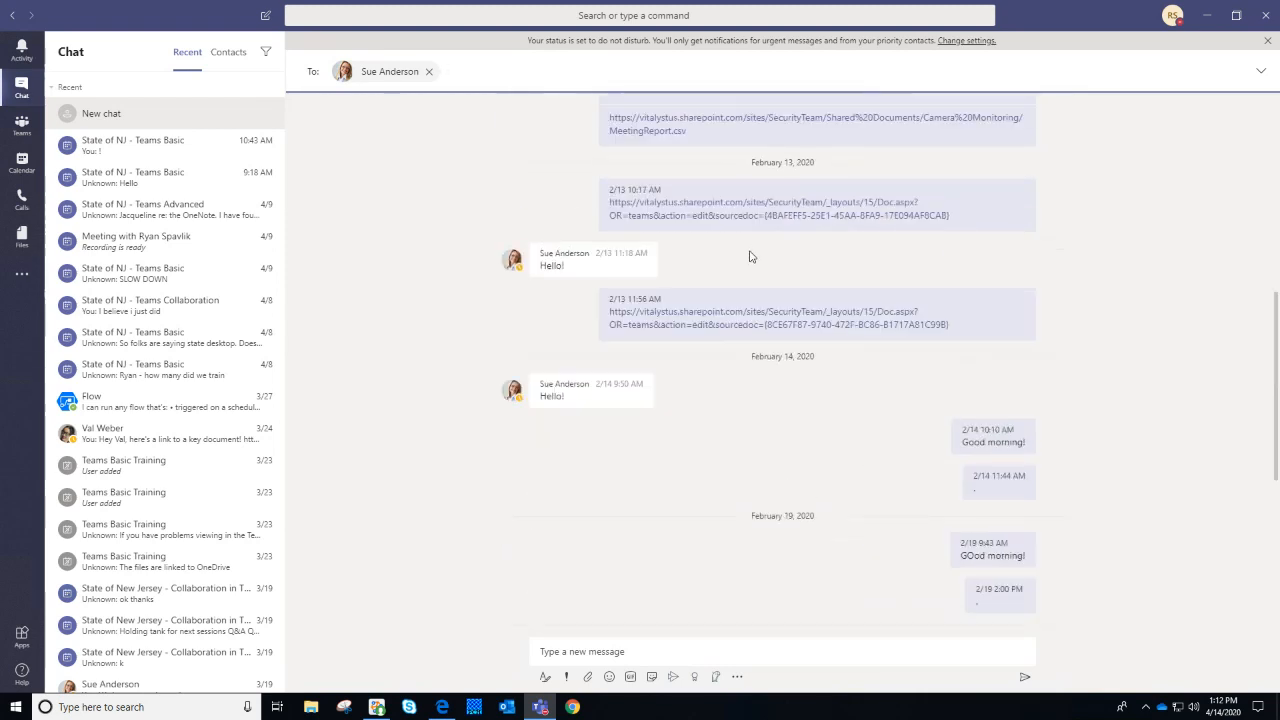
scroll(752, 258, "up", 4)
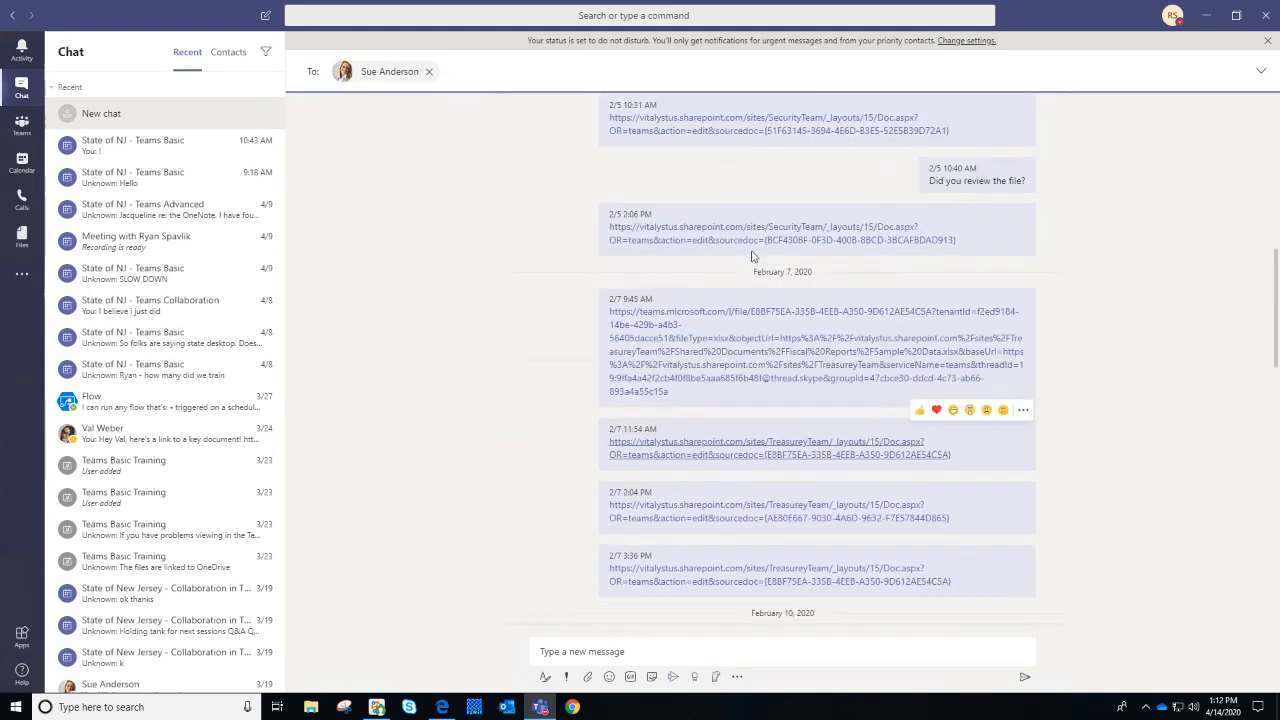
scroll(752, 255, "down", 10)
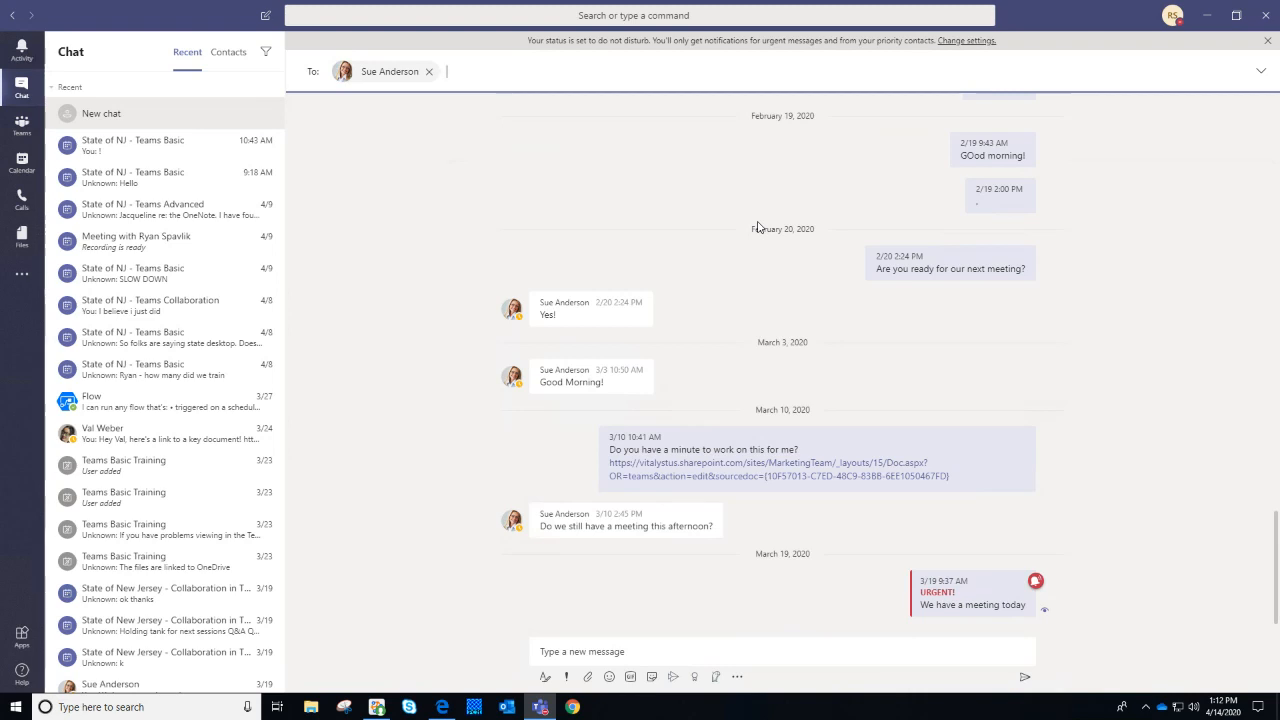
left_click(430, 73)
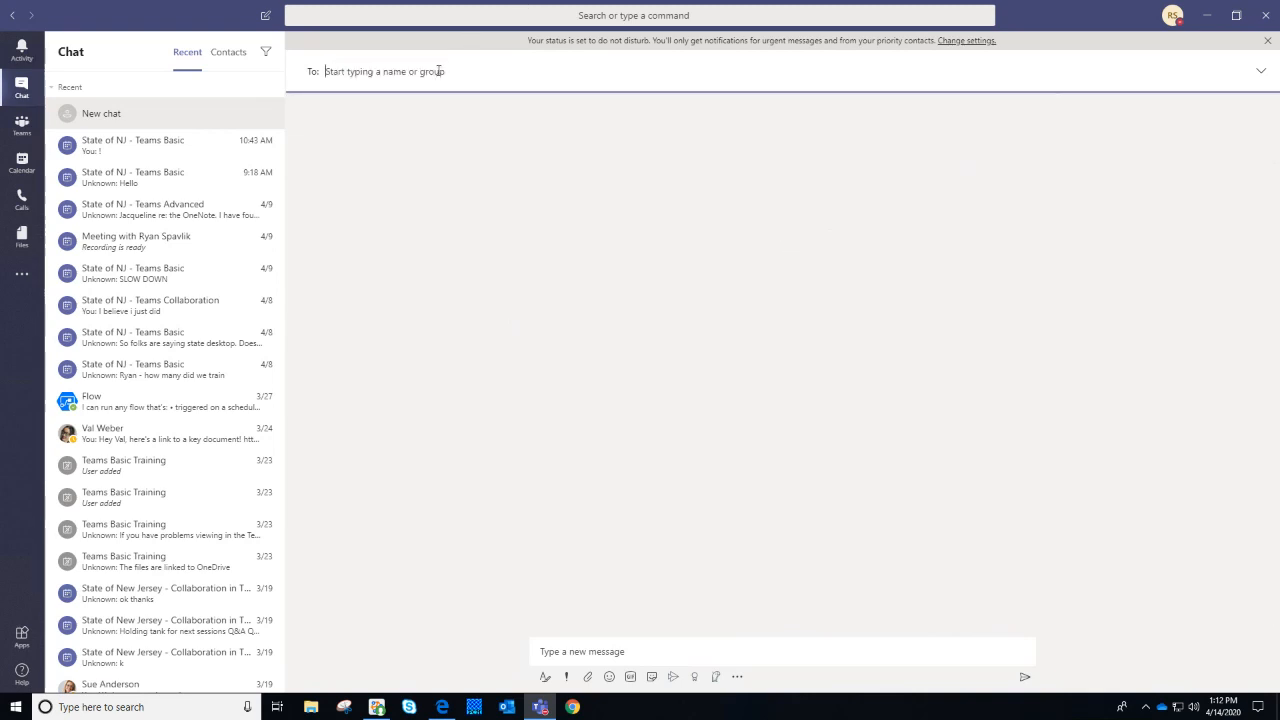
Search messages for 'Training', try the sender, type and More filters options, then close them
left_click(475, 18)
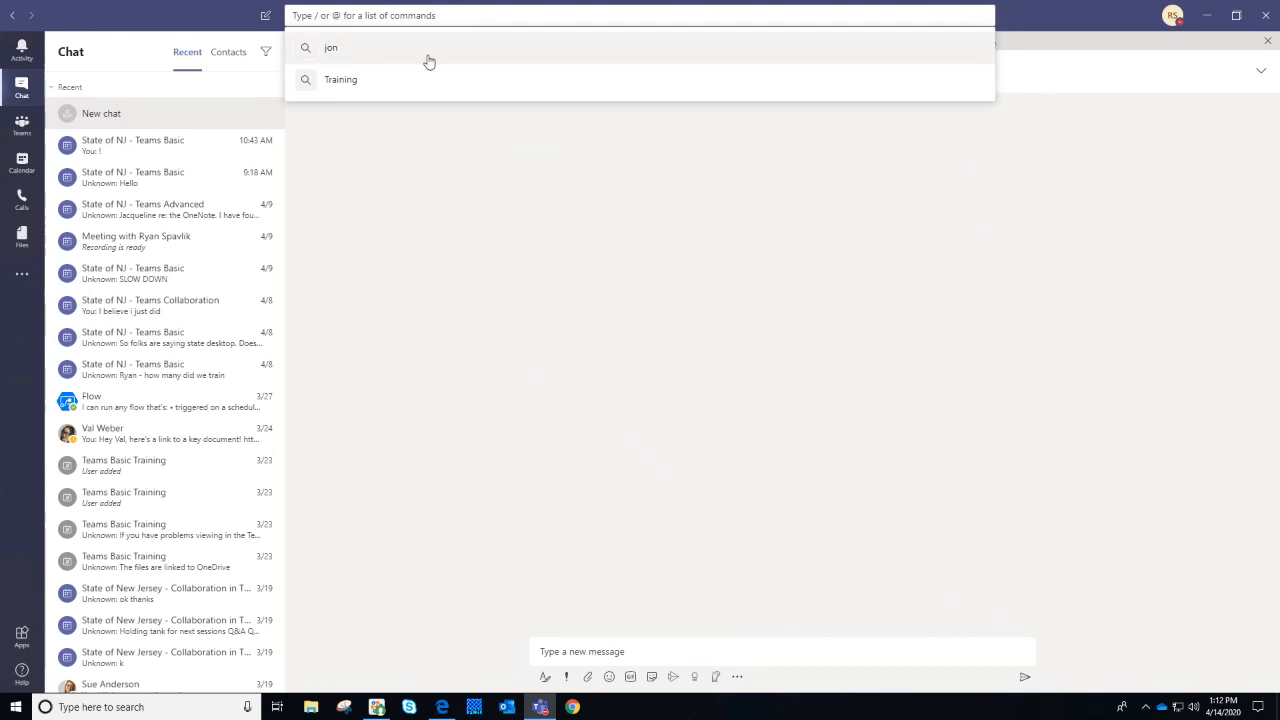
left_click(424, 86)
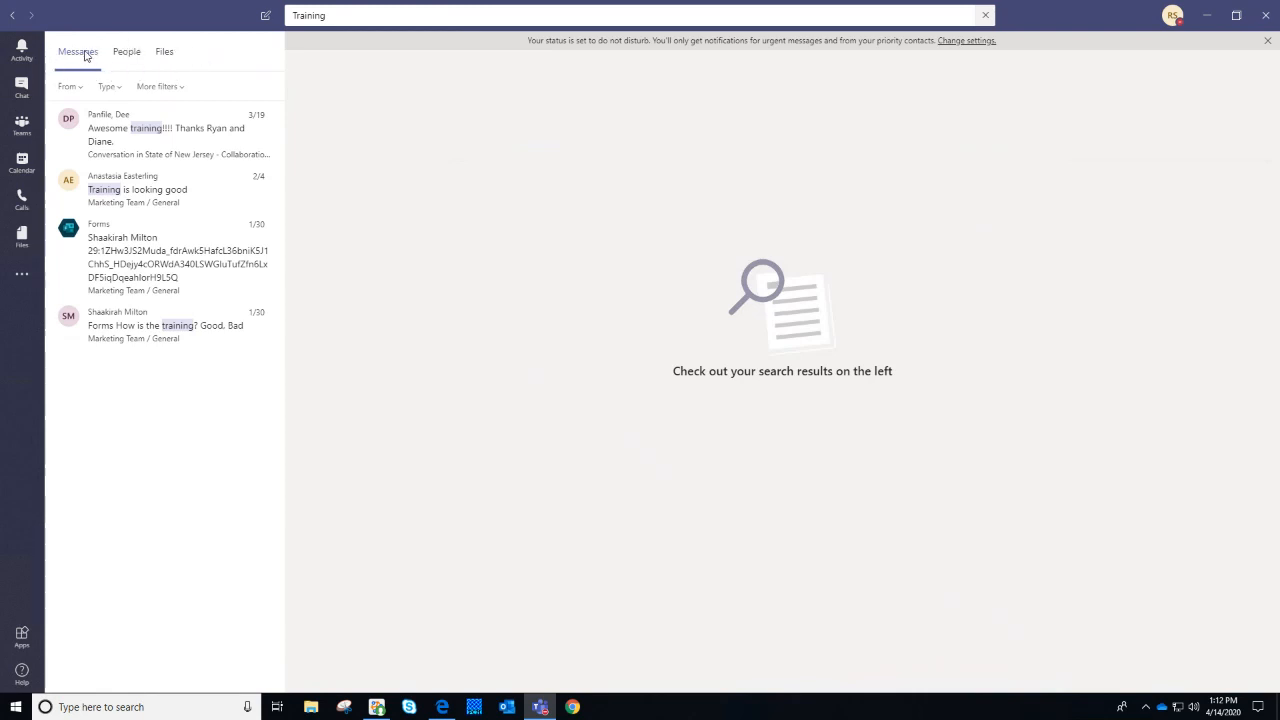
mouse_move(135, 7)
left_click(70, 87)
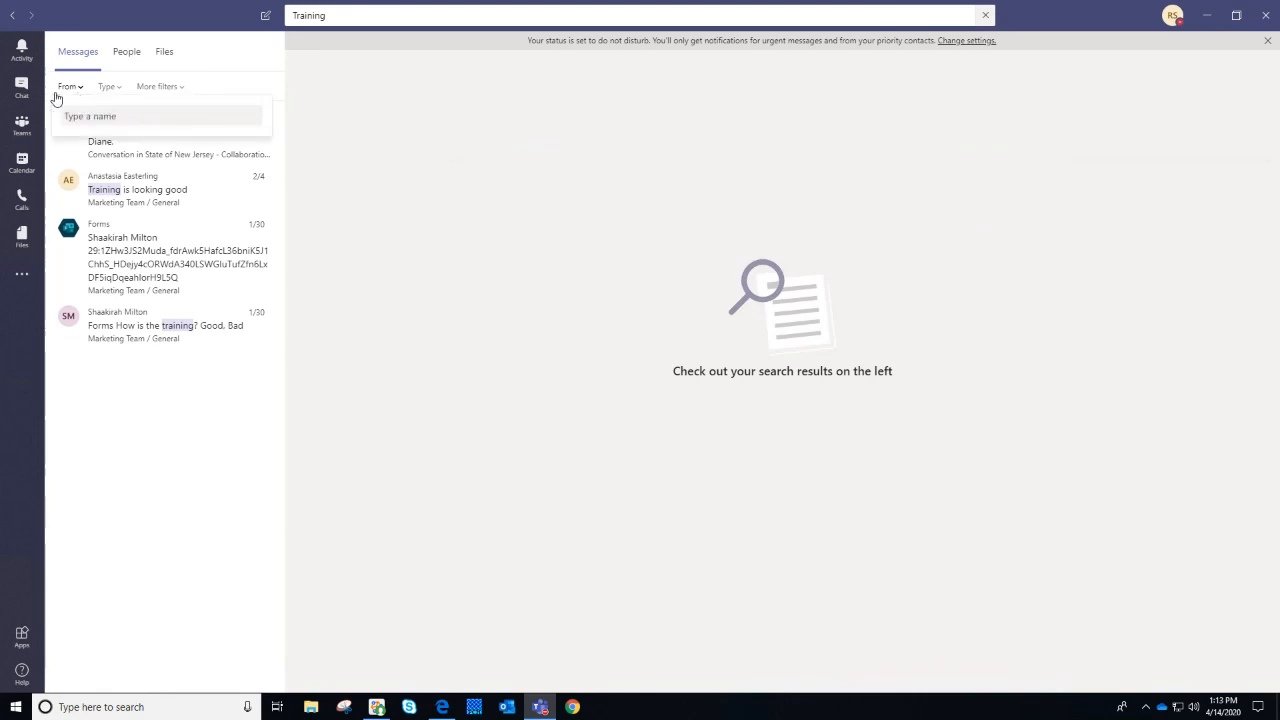
left_click(101, 85)
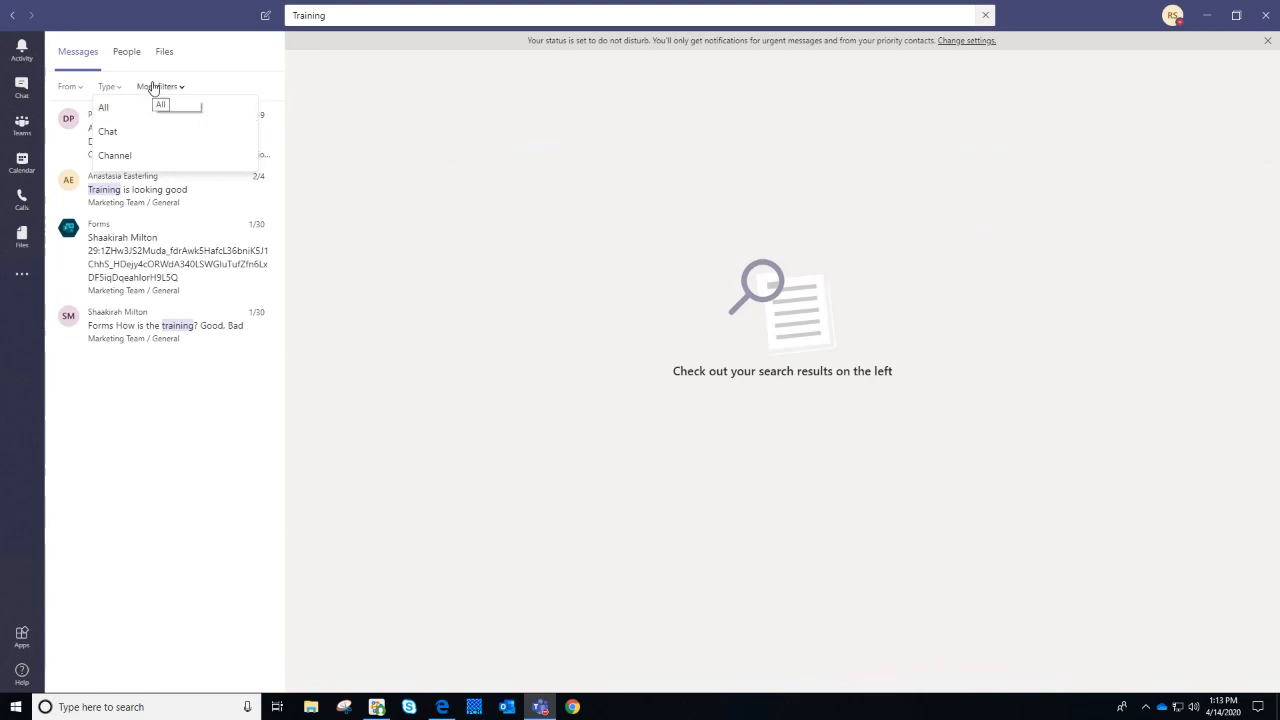
left_click(152, 87)
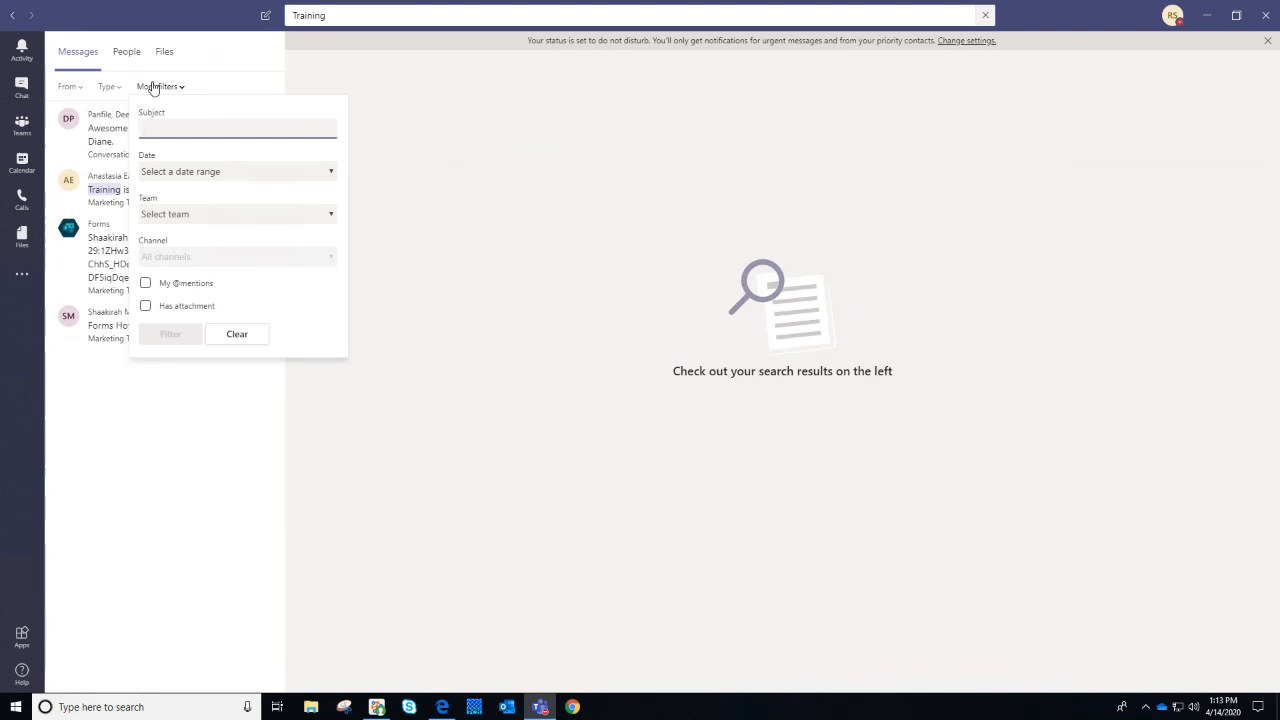
left_click(433, 178)
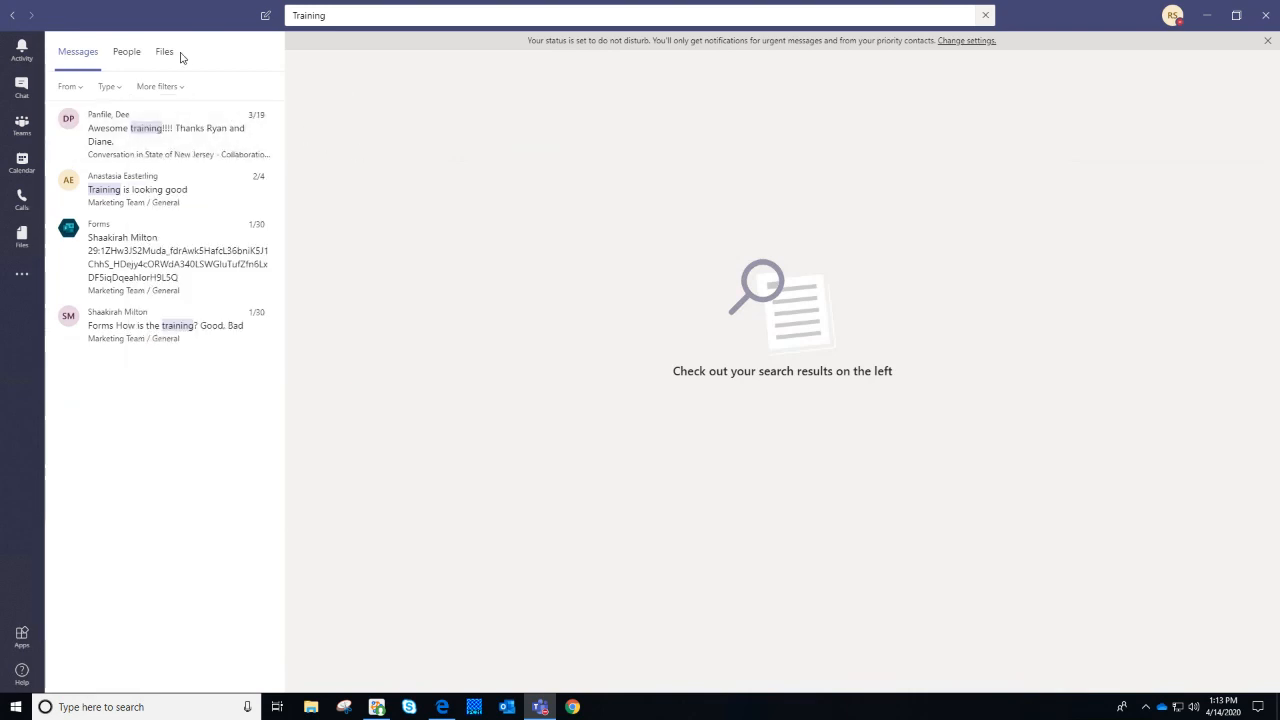
Browse People and Files results for 'Training', opening the file filters and closing them unapplied
left_click(127, 53)
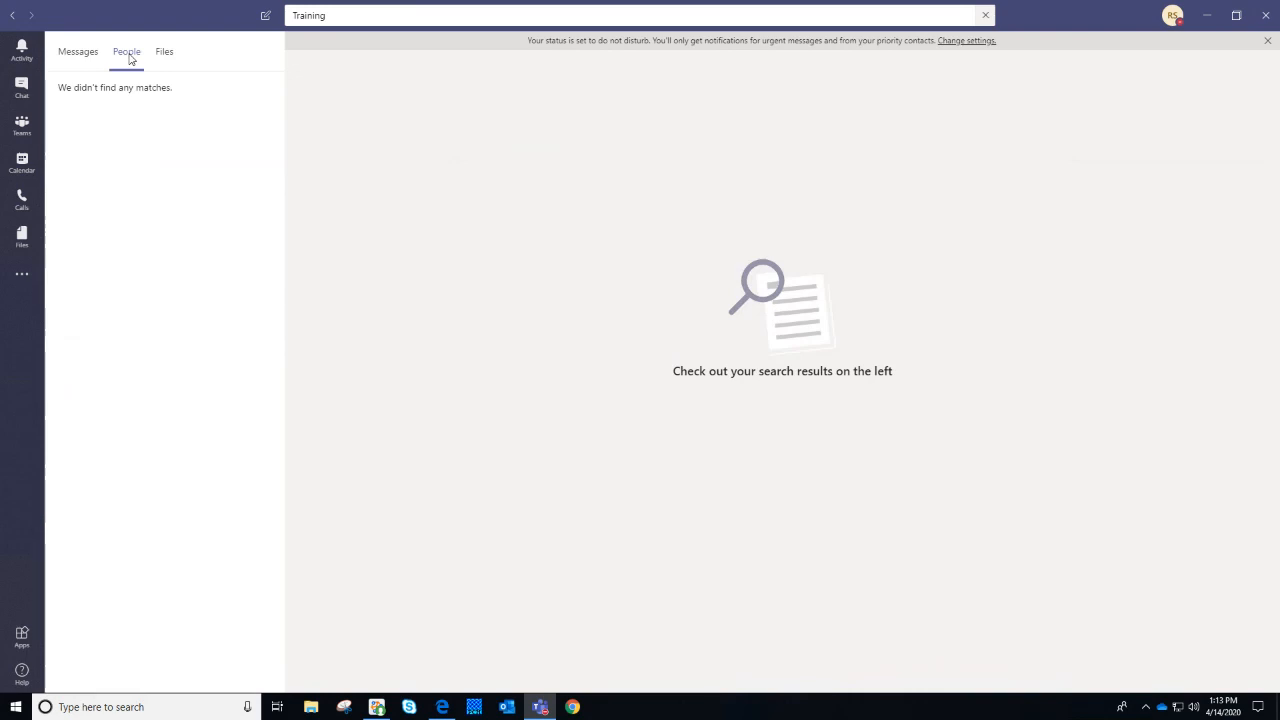
left_click(166, 53)
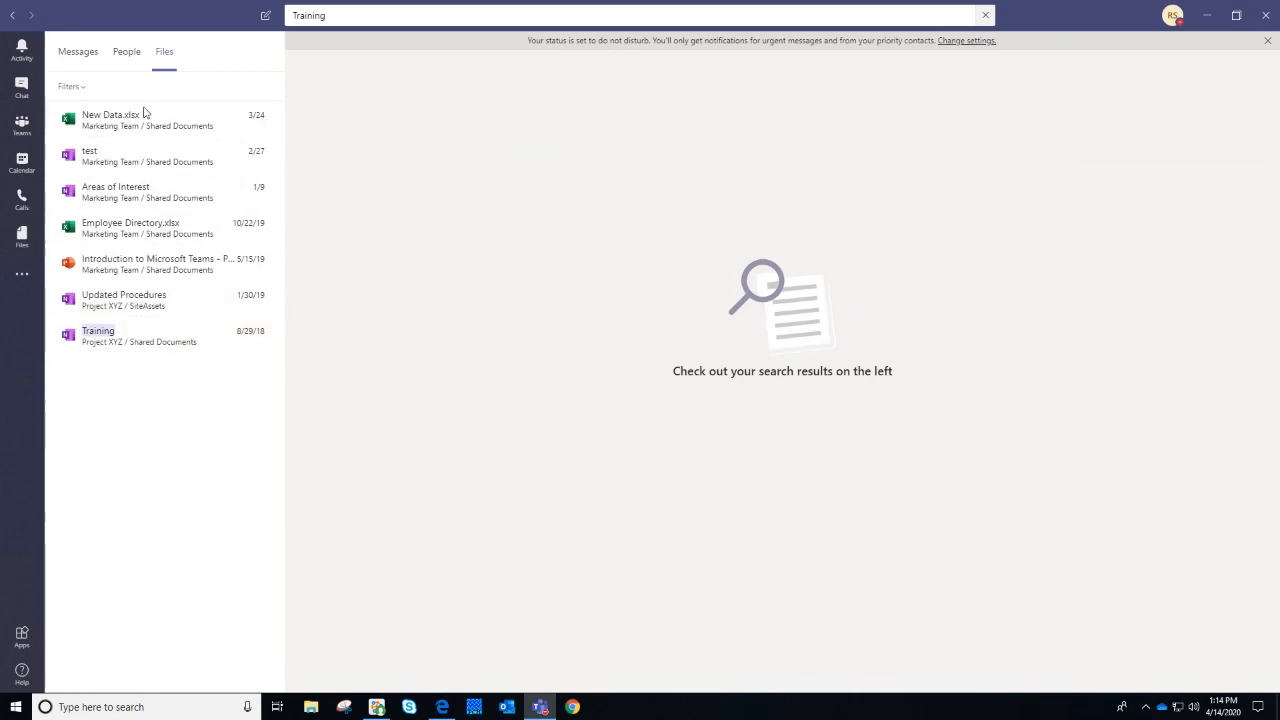
left_click(85, 86)
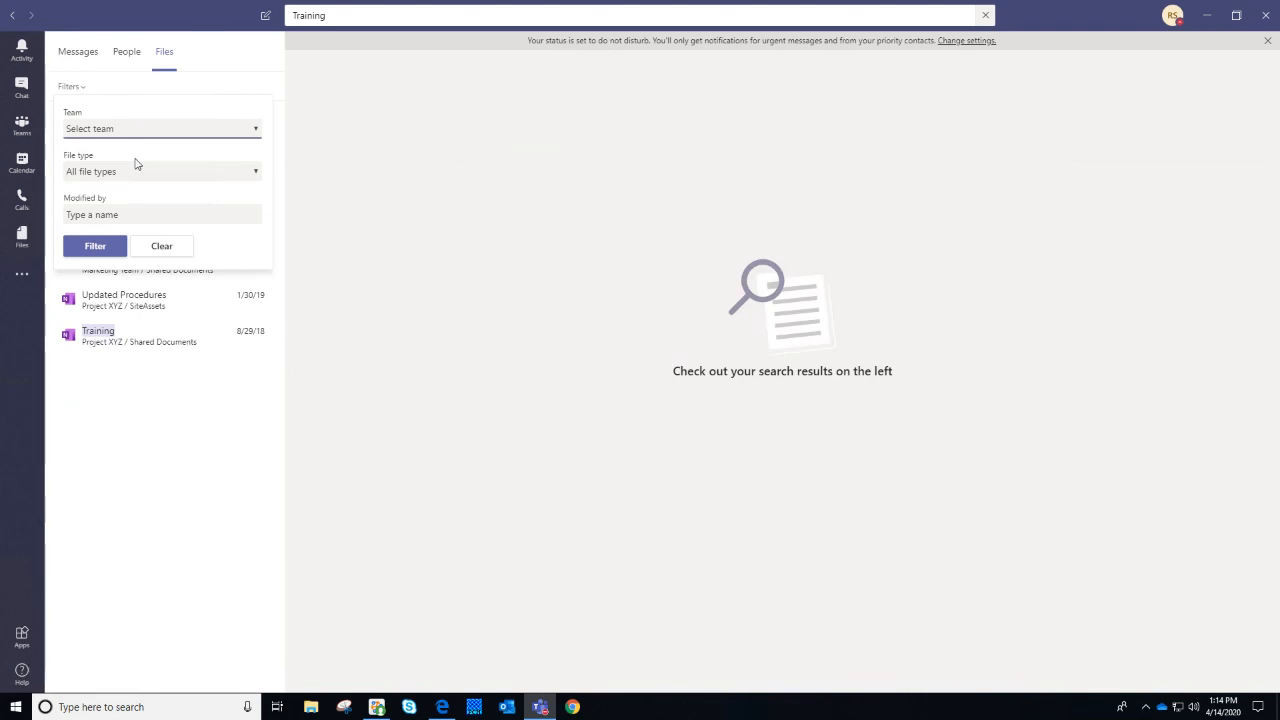
left_click(149, 206)
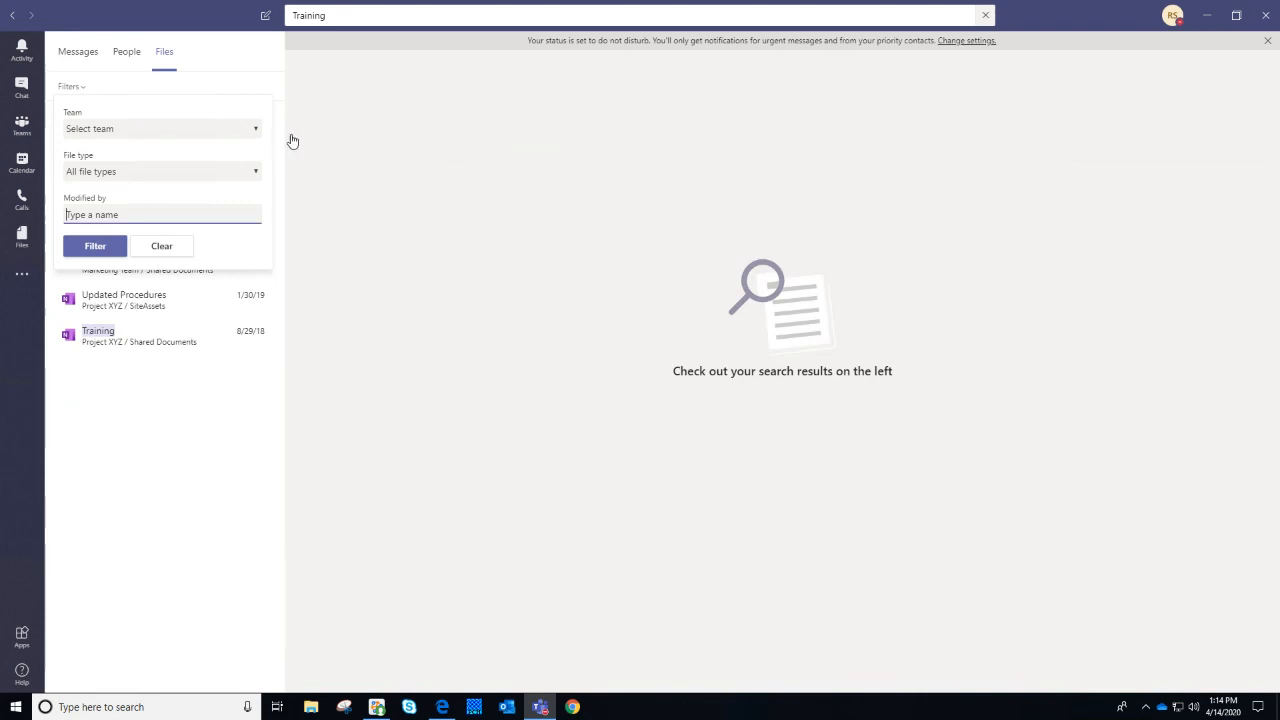
left_click(166, 57)
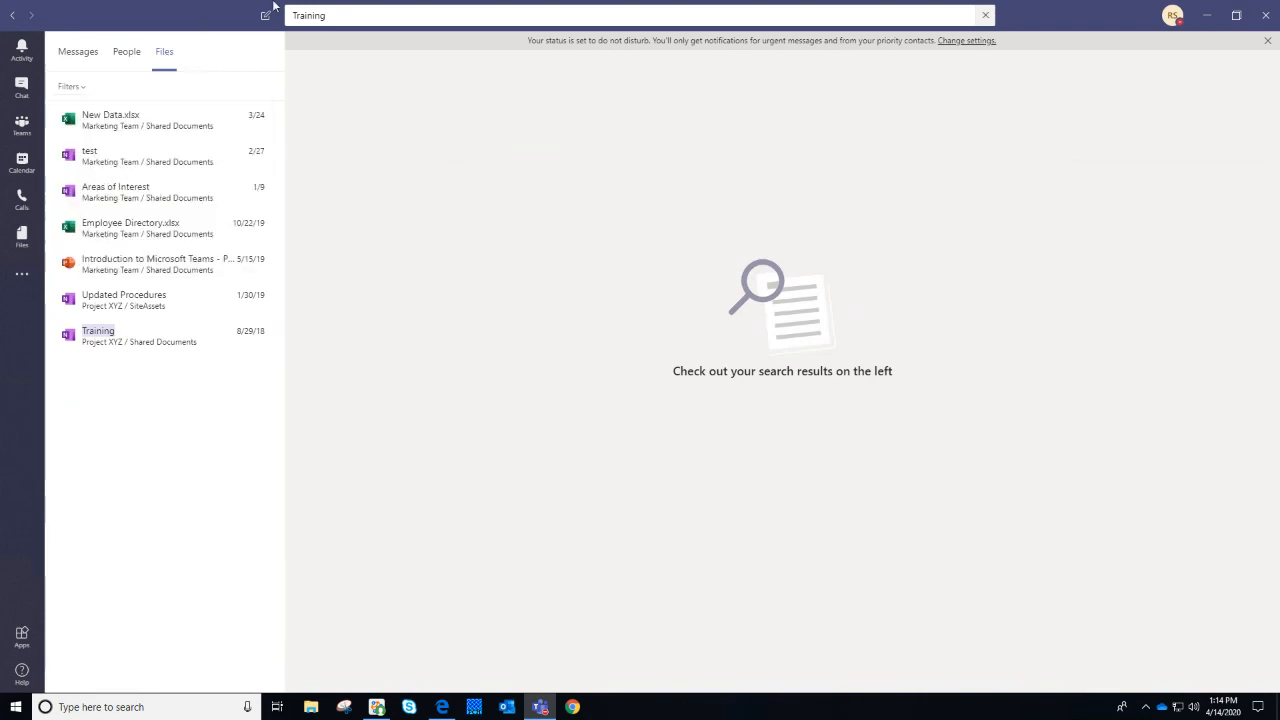
Replace 'Training' with a person's name, show the matching People, then clear the search box
left_click(318, 15)
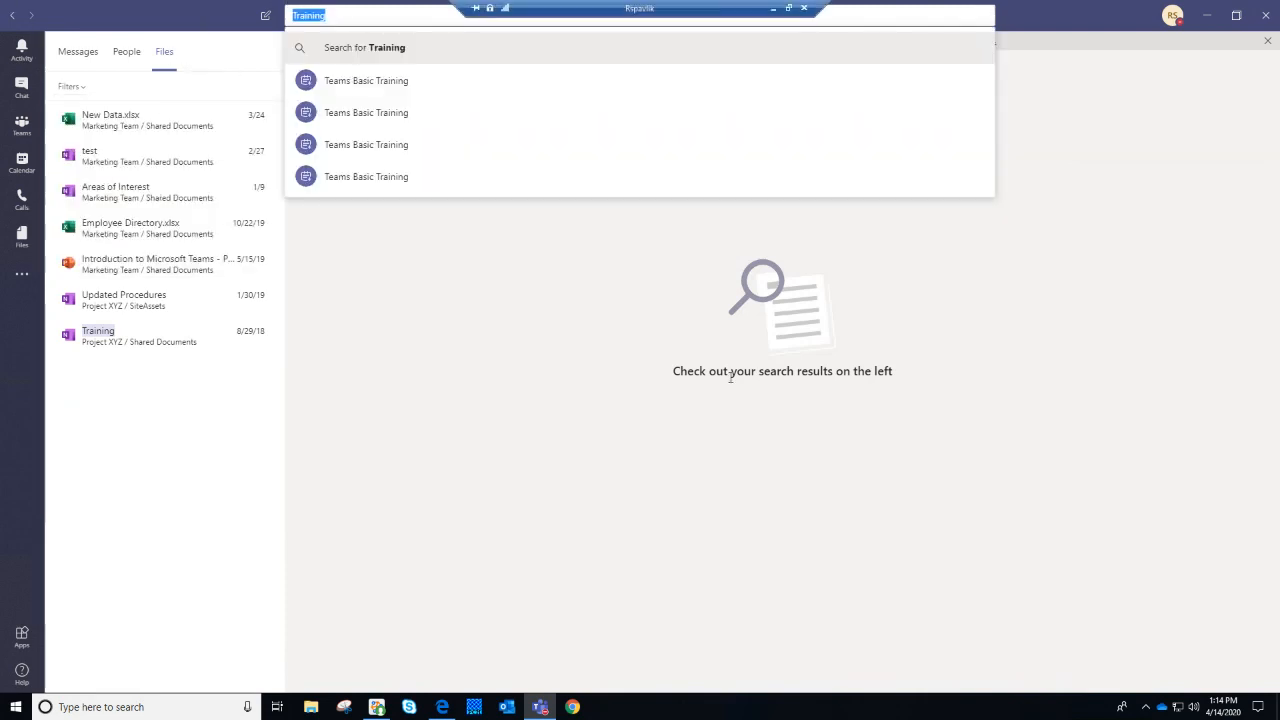
key("BackSpace")
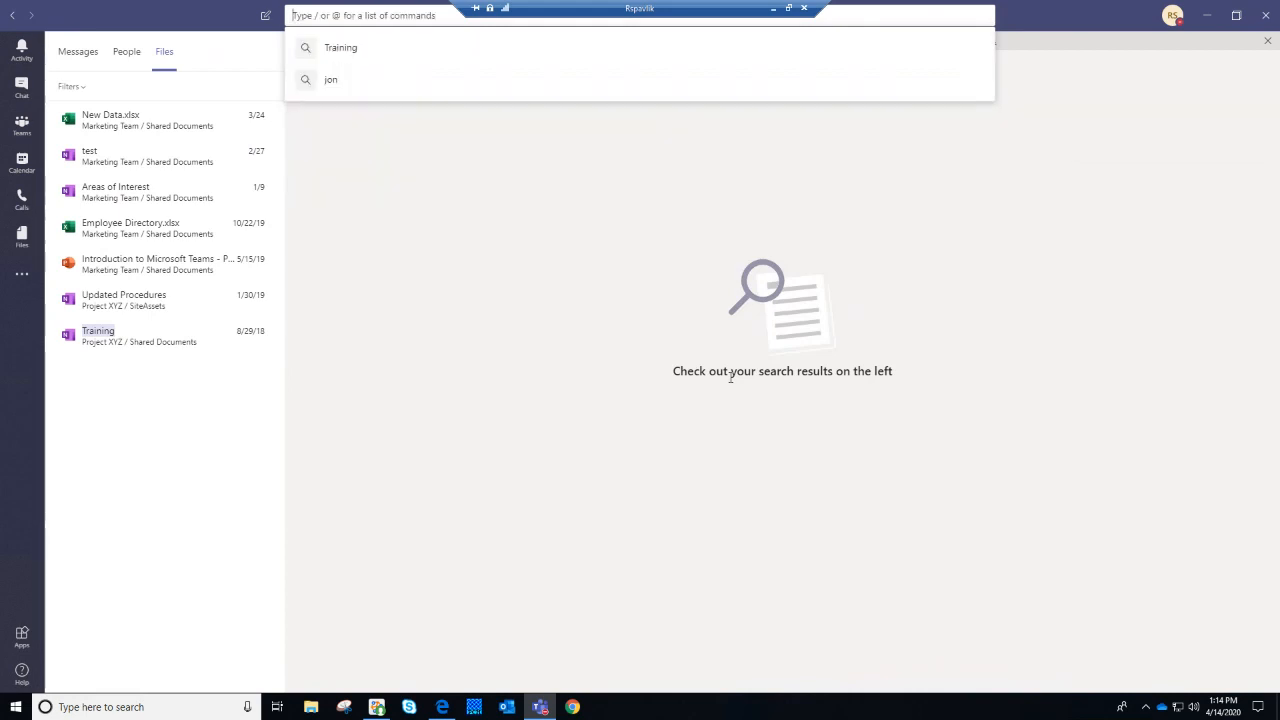
type("jon")
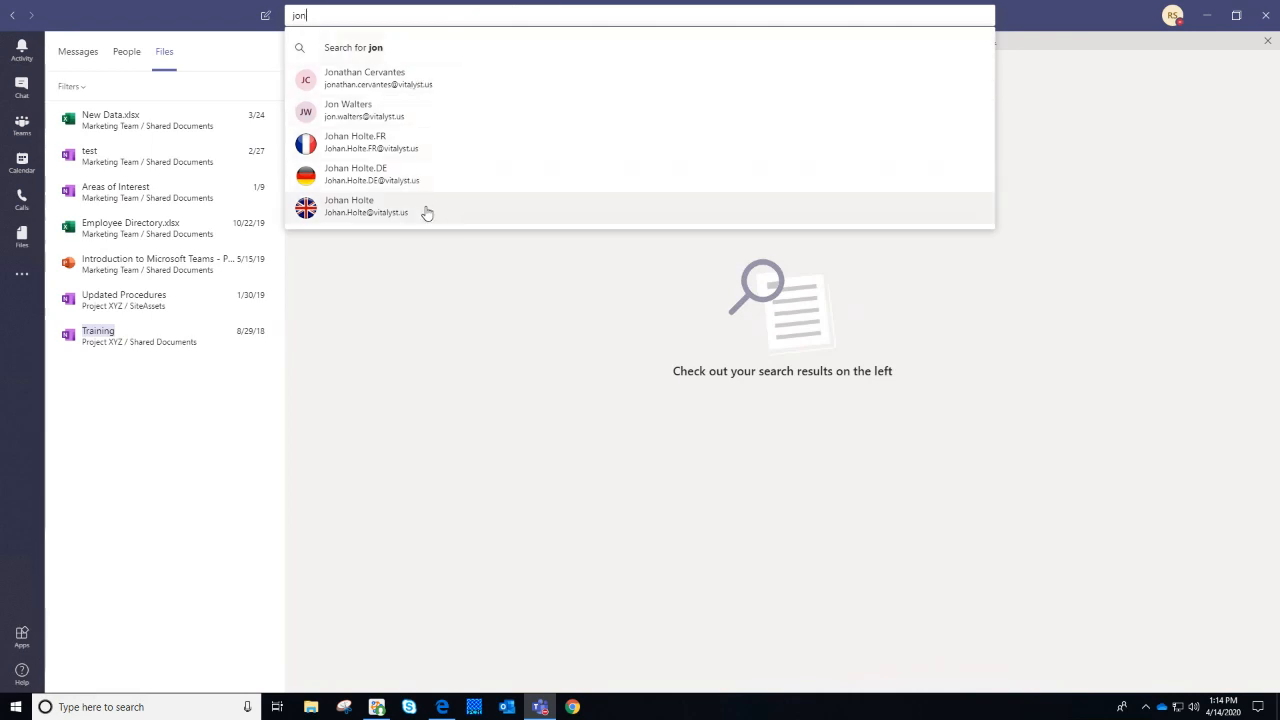
left_click(434, 40)
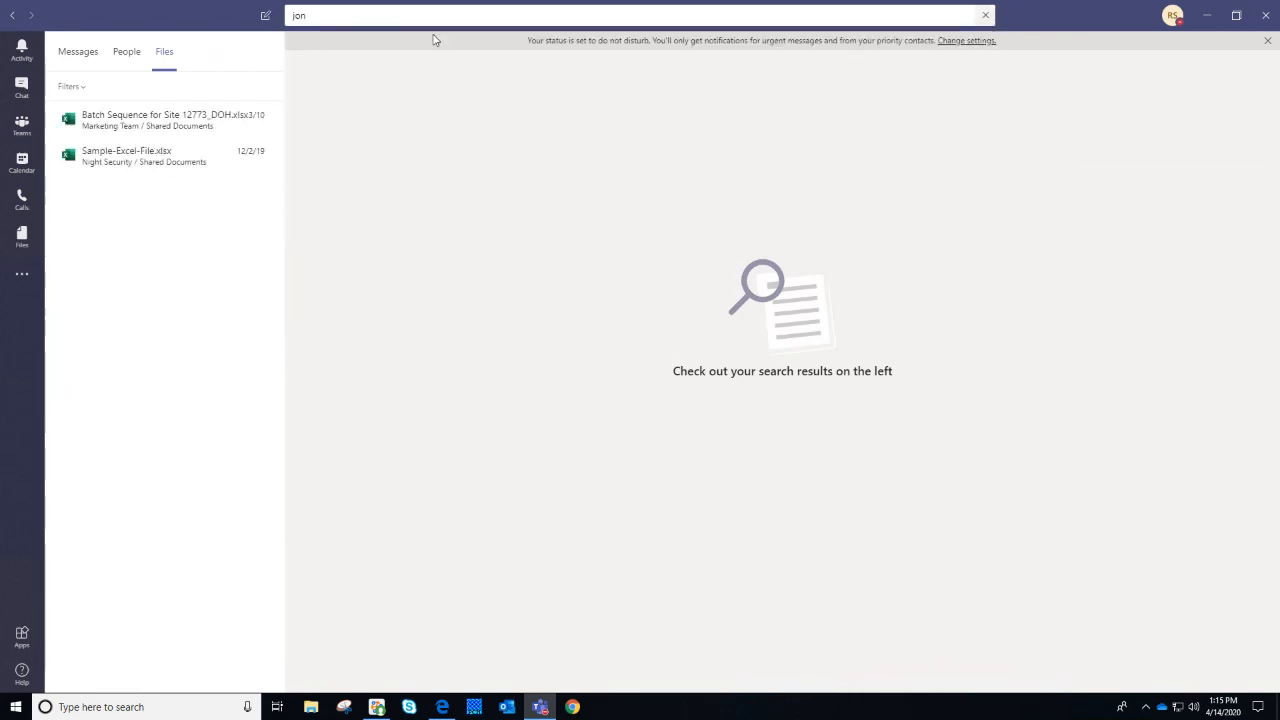
left_click(132, 60)
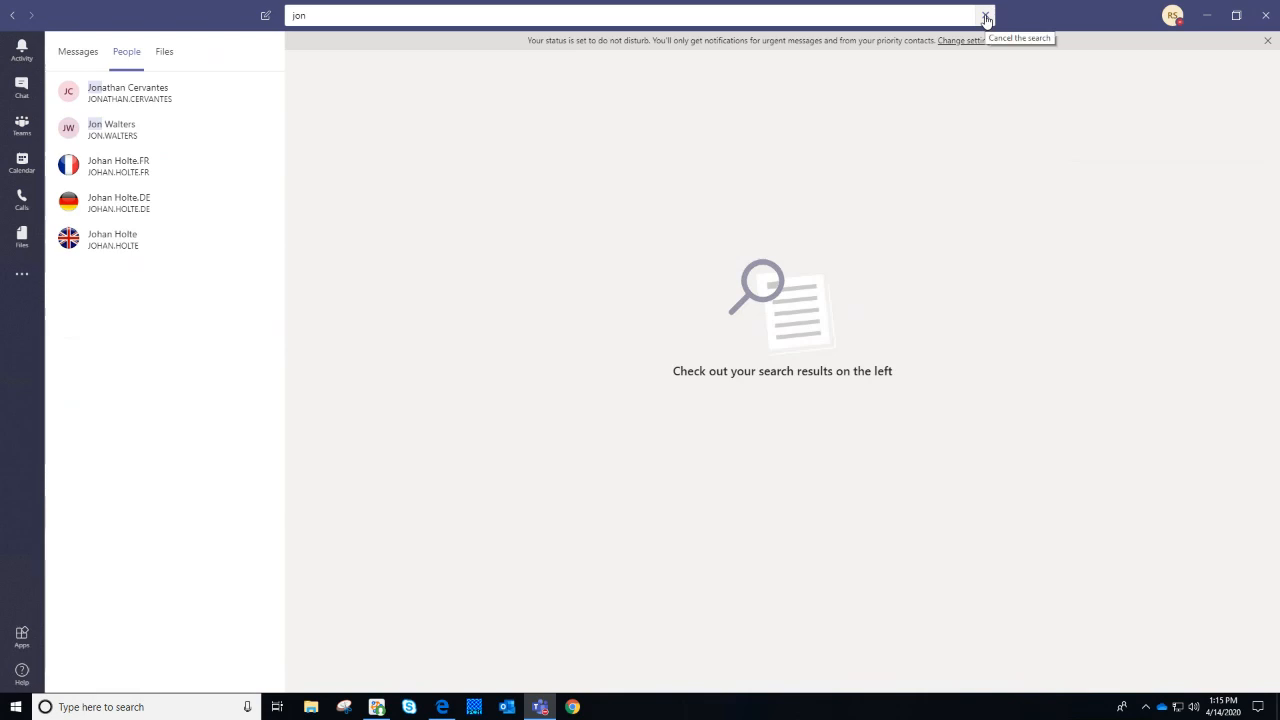
left_click(985, 18)
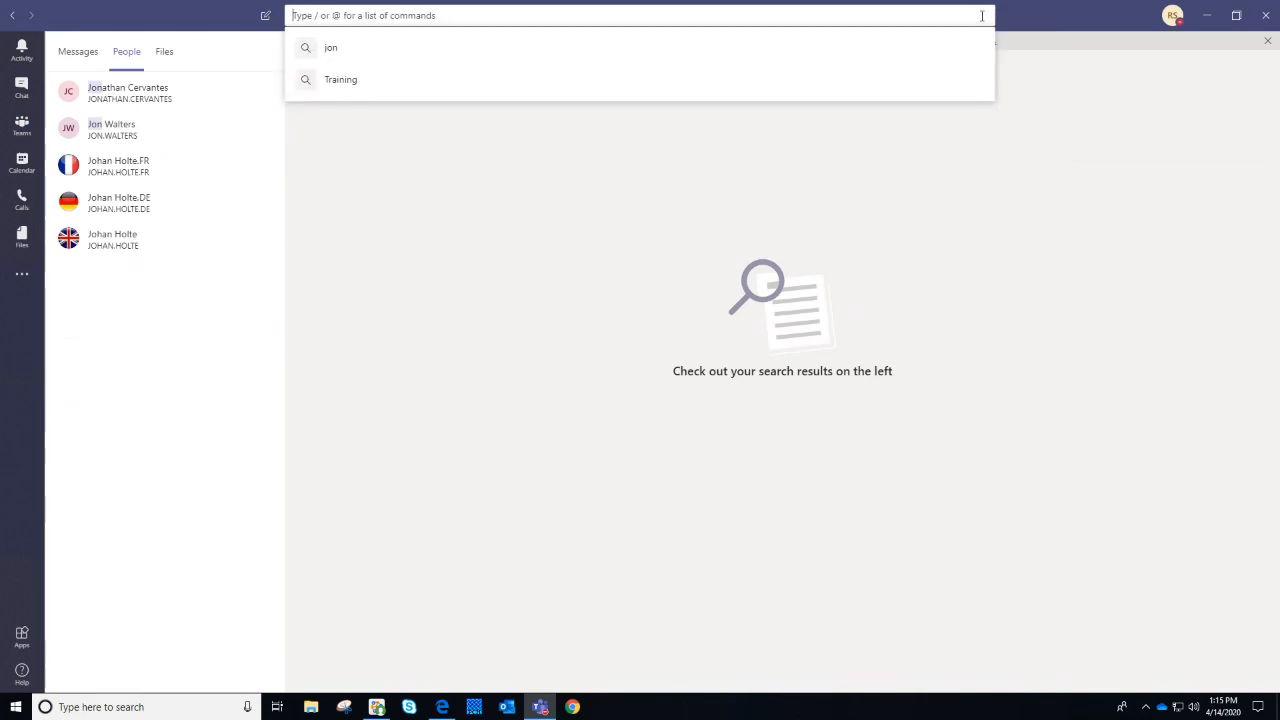
left_click(1267, 40)
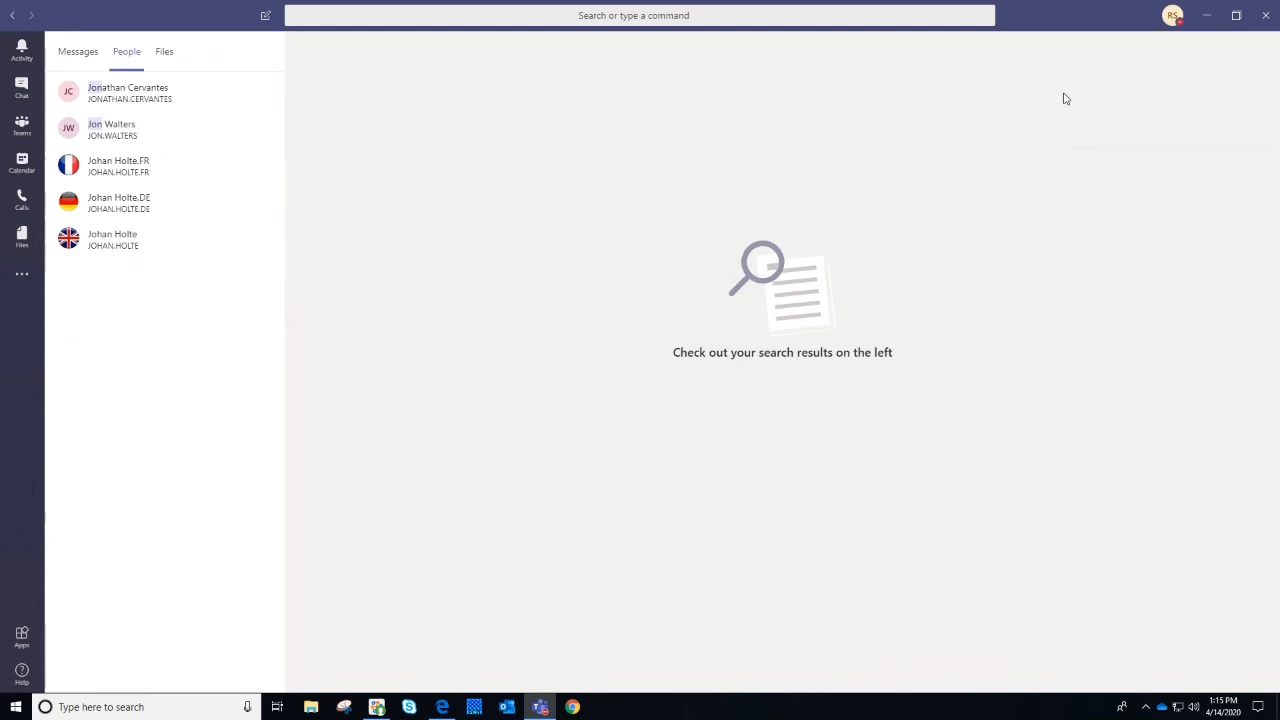
Open Settings from the profile picture menu at the top right
left_click(1171, 25)
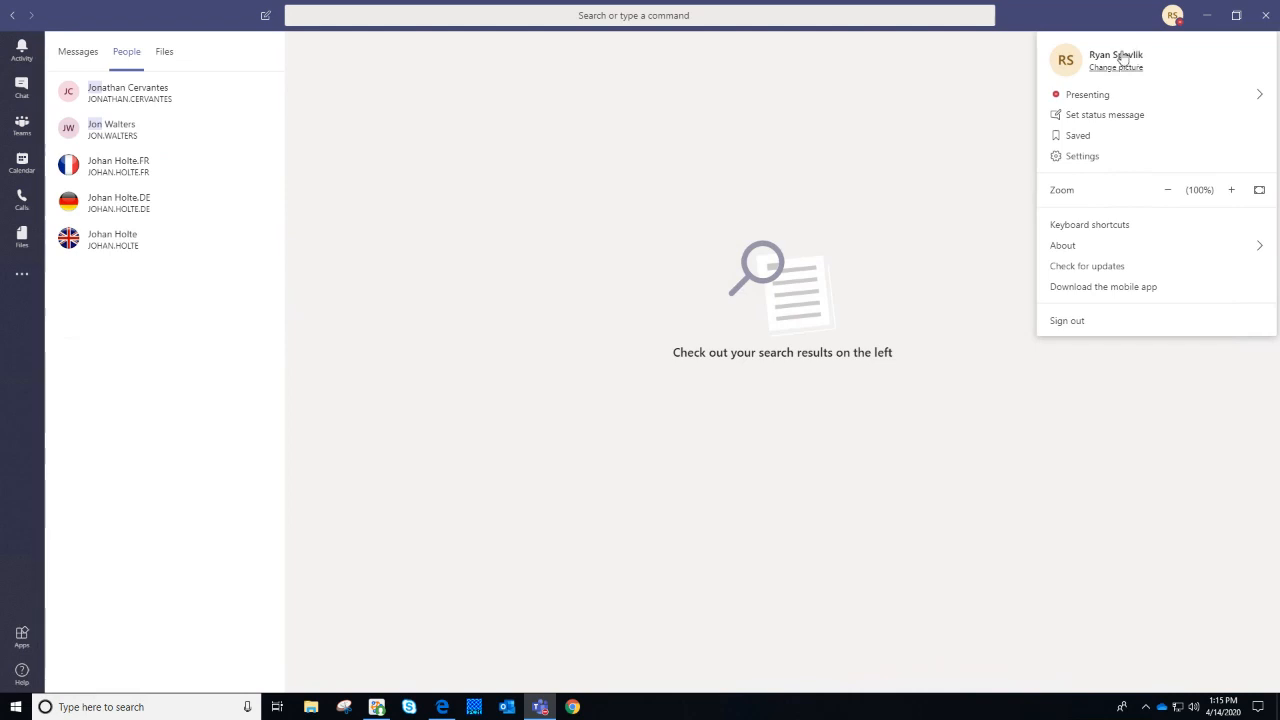
left_click(1108, 162)
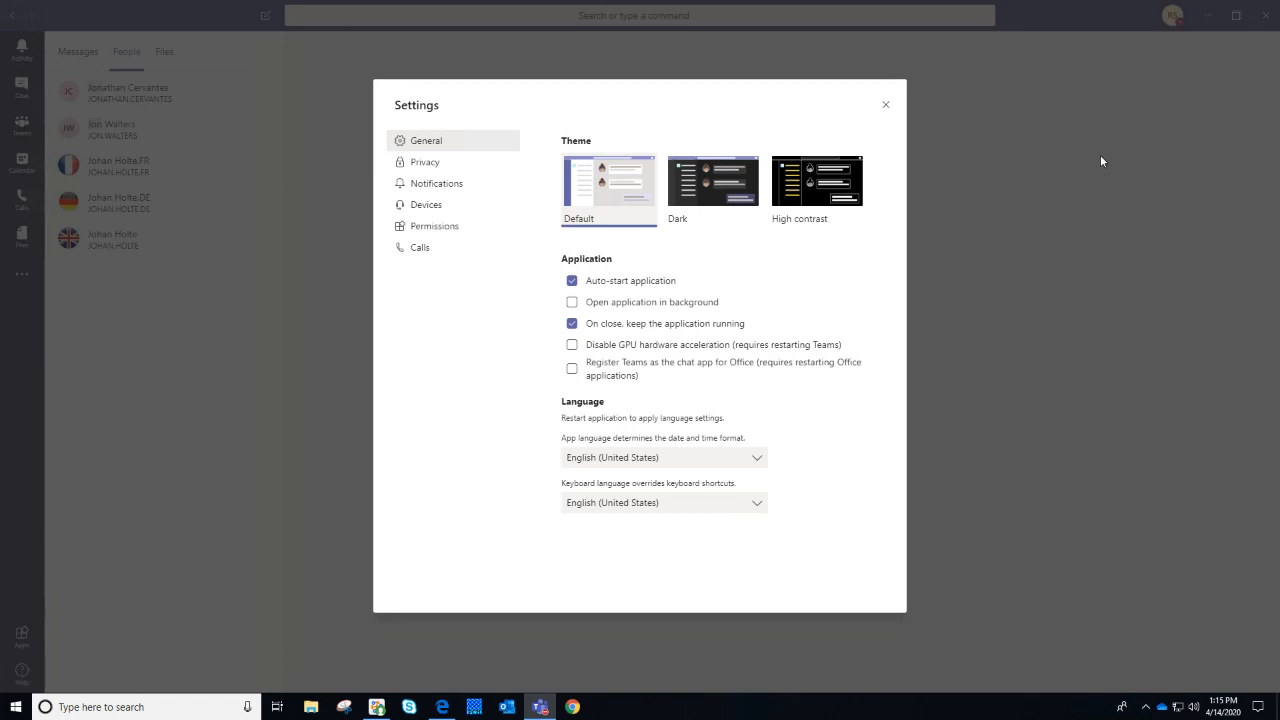
Show the Notifications settings, glance at Devices, and return to Notifications
left_click(448, 186)
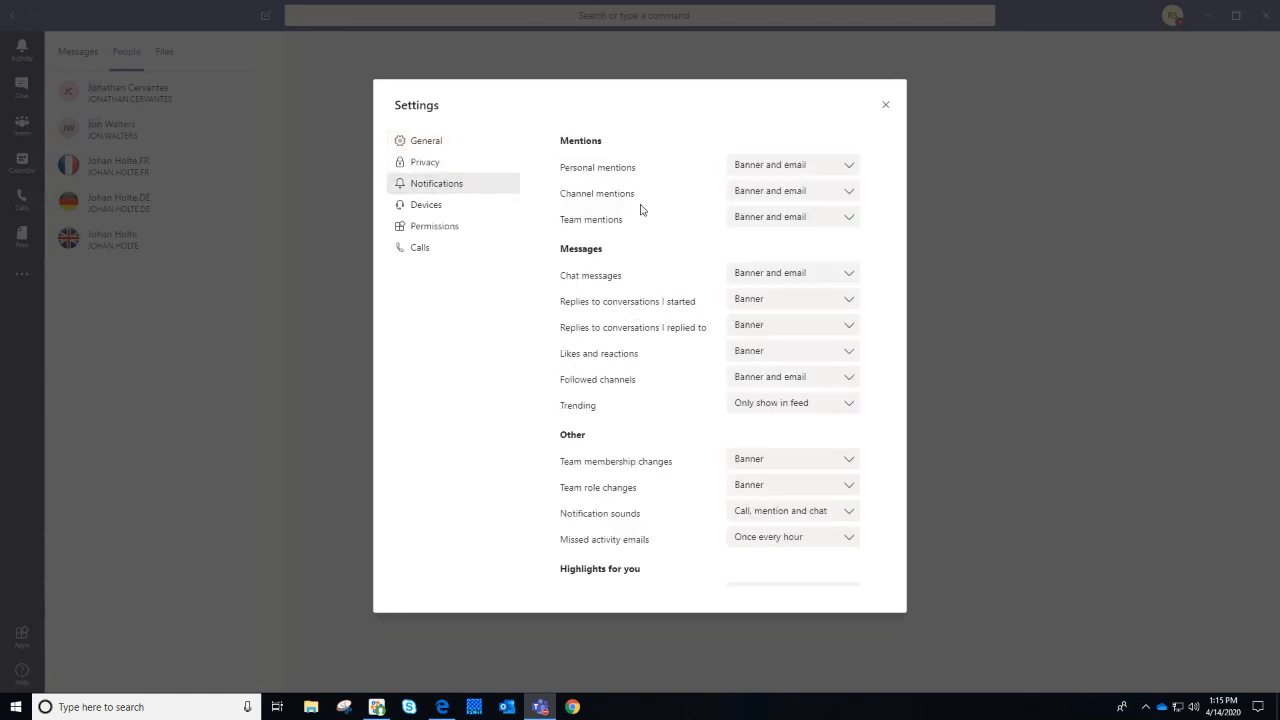
left_click(451, 205)
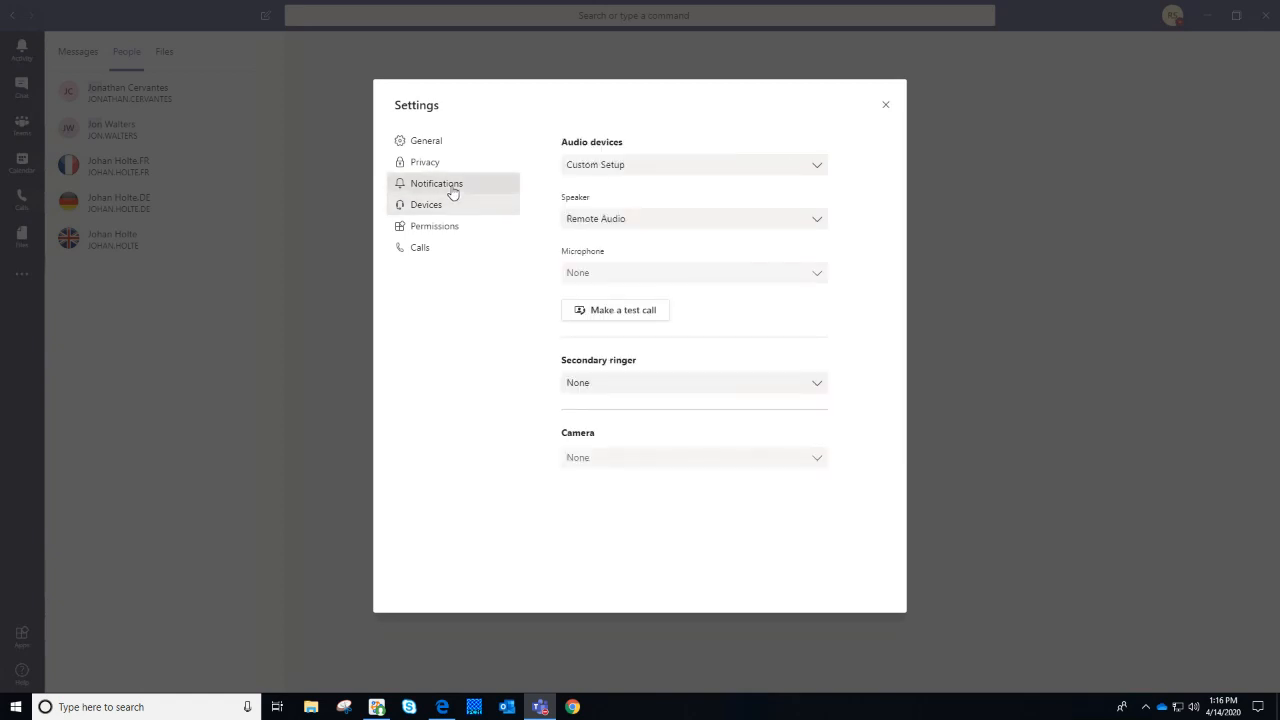
left_click(452, 190)
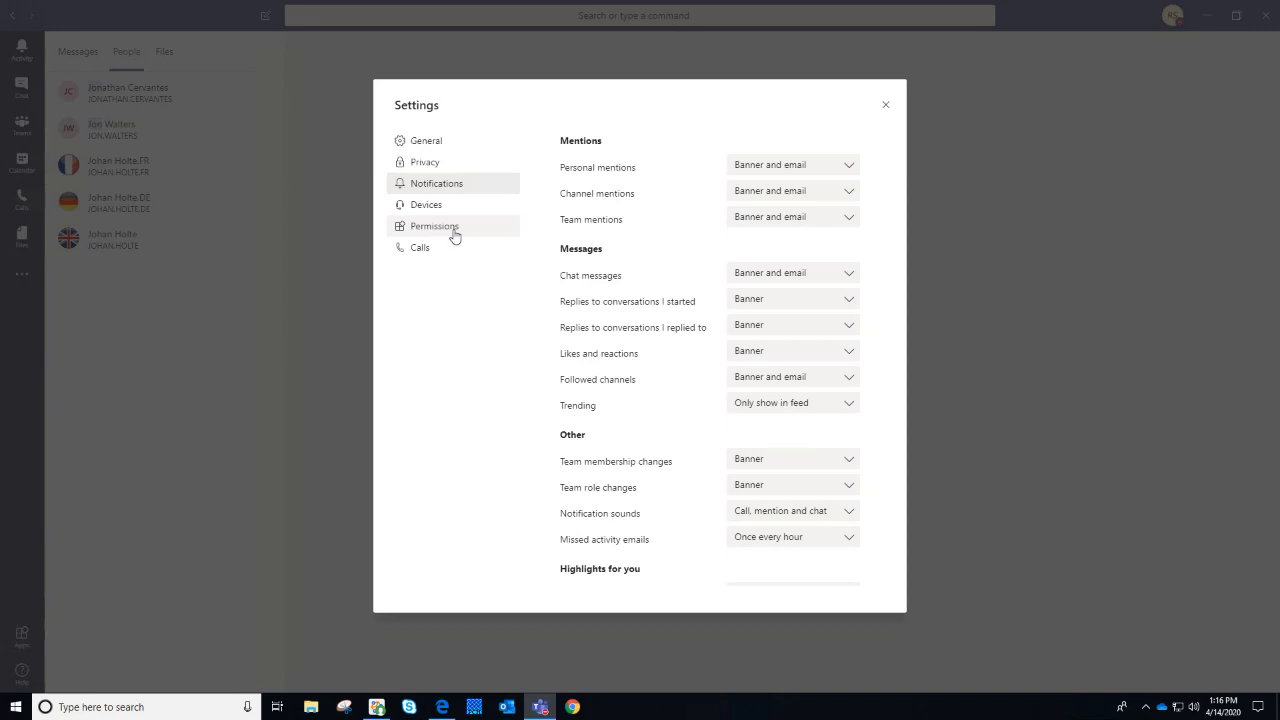
Scroll through notification settings, highlighting the Chat messages and 'Replies to conversations I started' labels
scroll(660, 290, "down", 4)
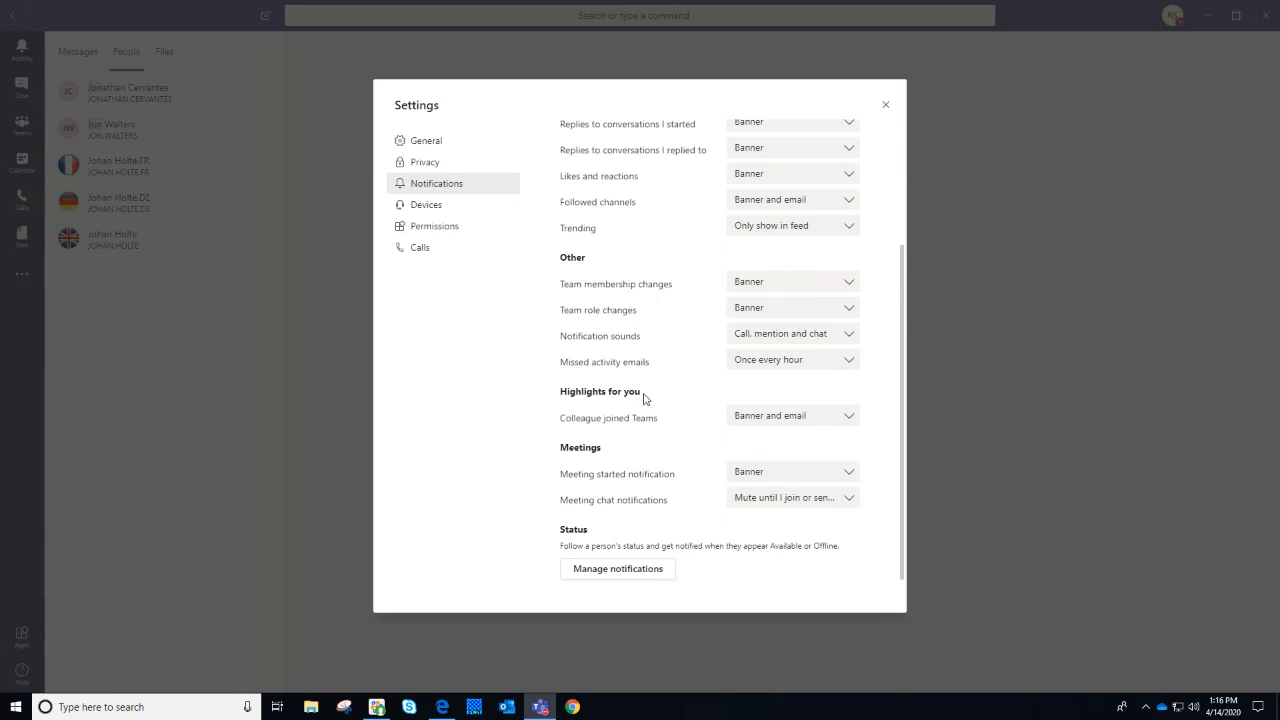
scroll(686, 390, "up", 3)
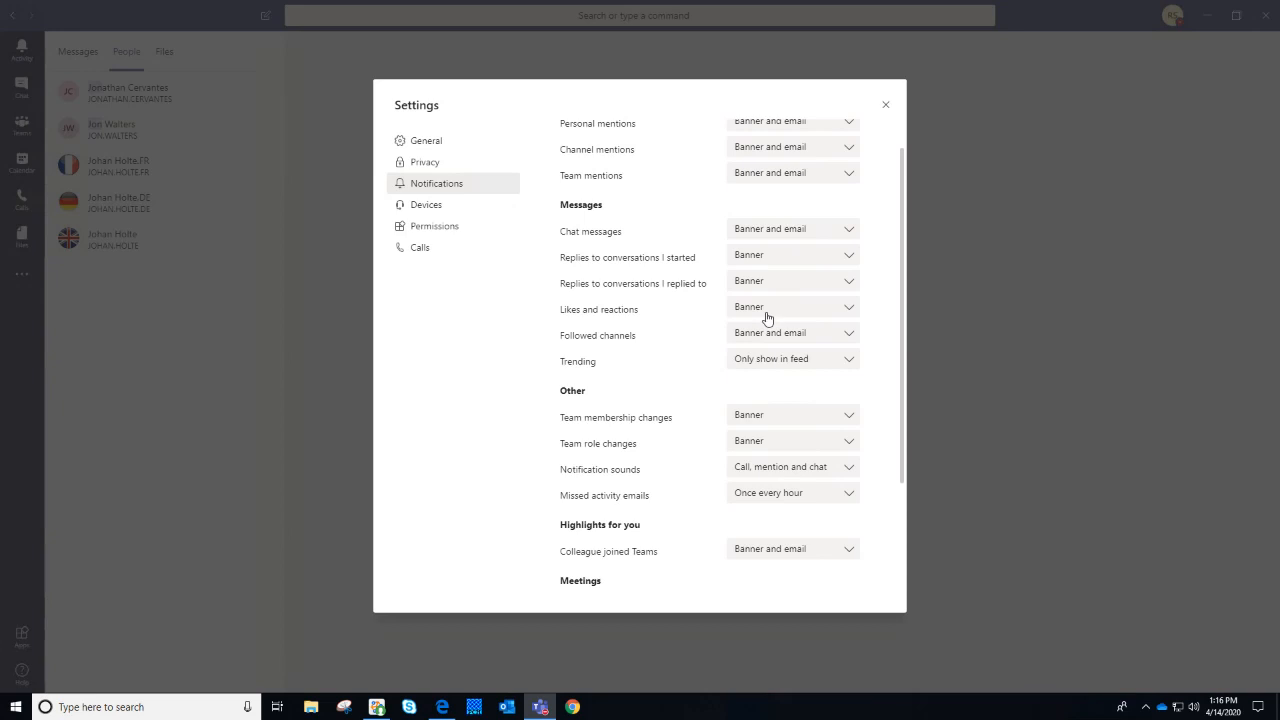
left_click_drag(576, 206, 621, 213)
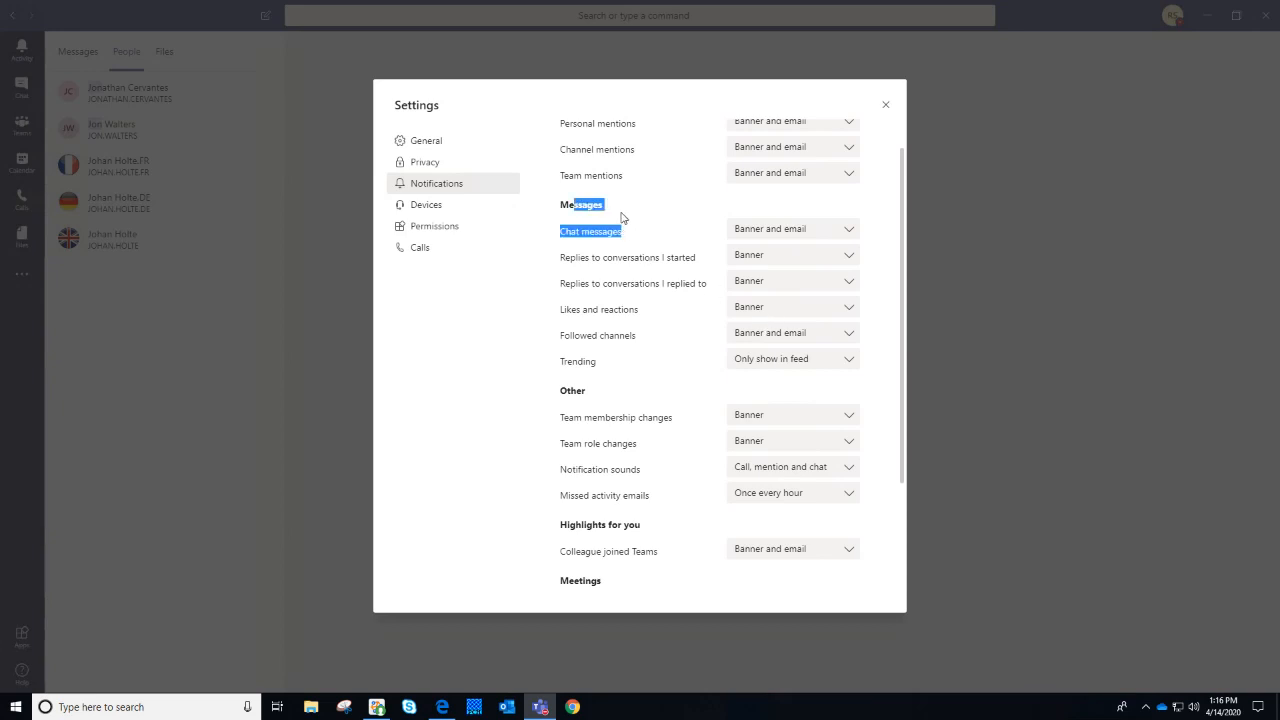
left_click(578, 250)
left_click_drag(576, 257, 703, 266)
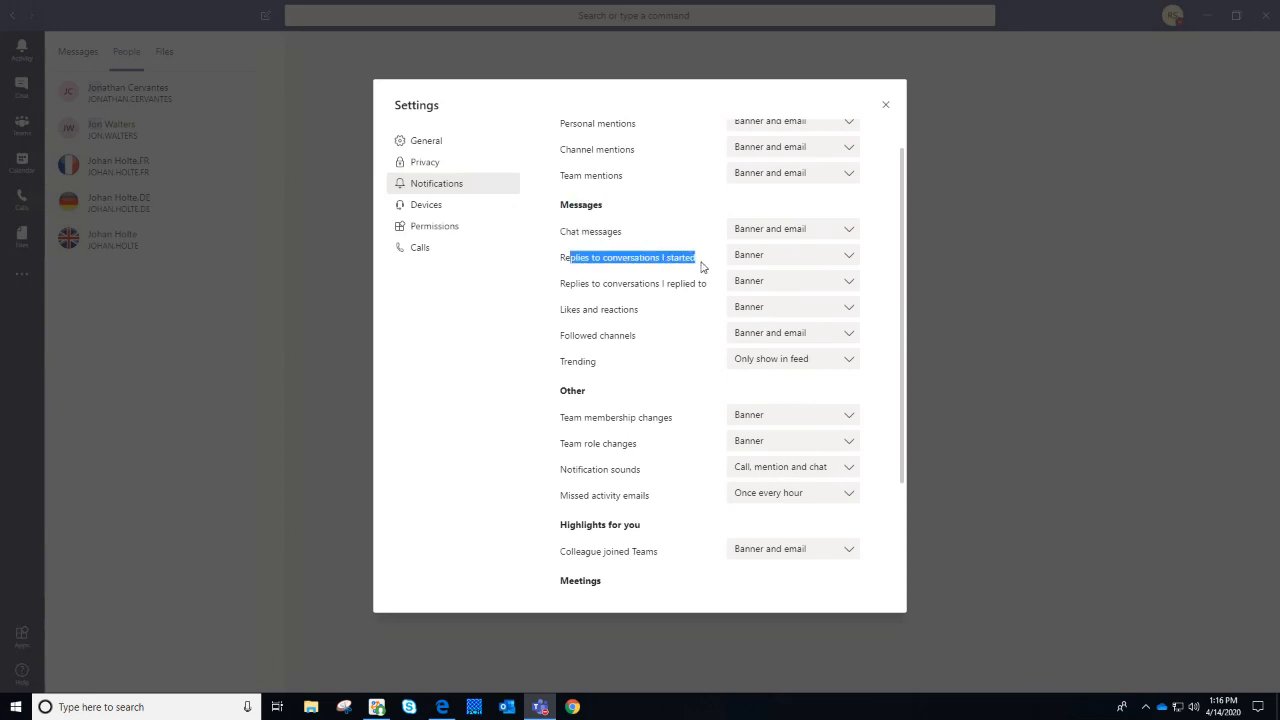
left_click(702, 267)
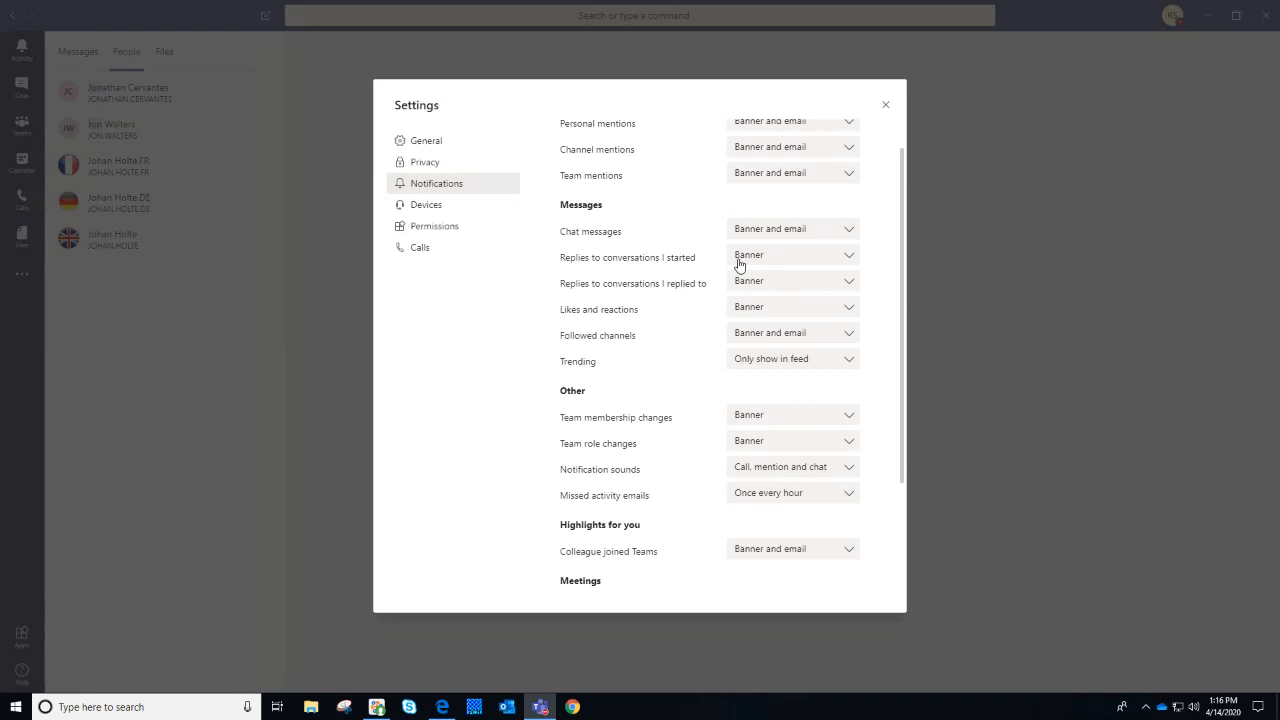
Try Off and Only show in feed for replies to my conversations, leaving Banner, then view Devices
left_click(739, 262)
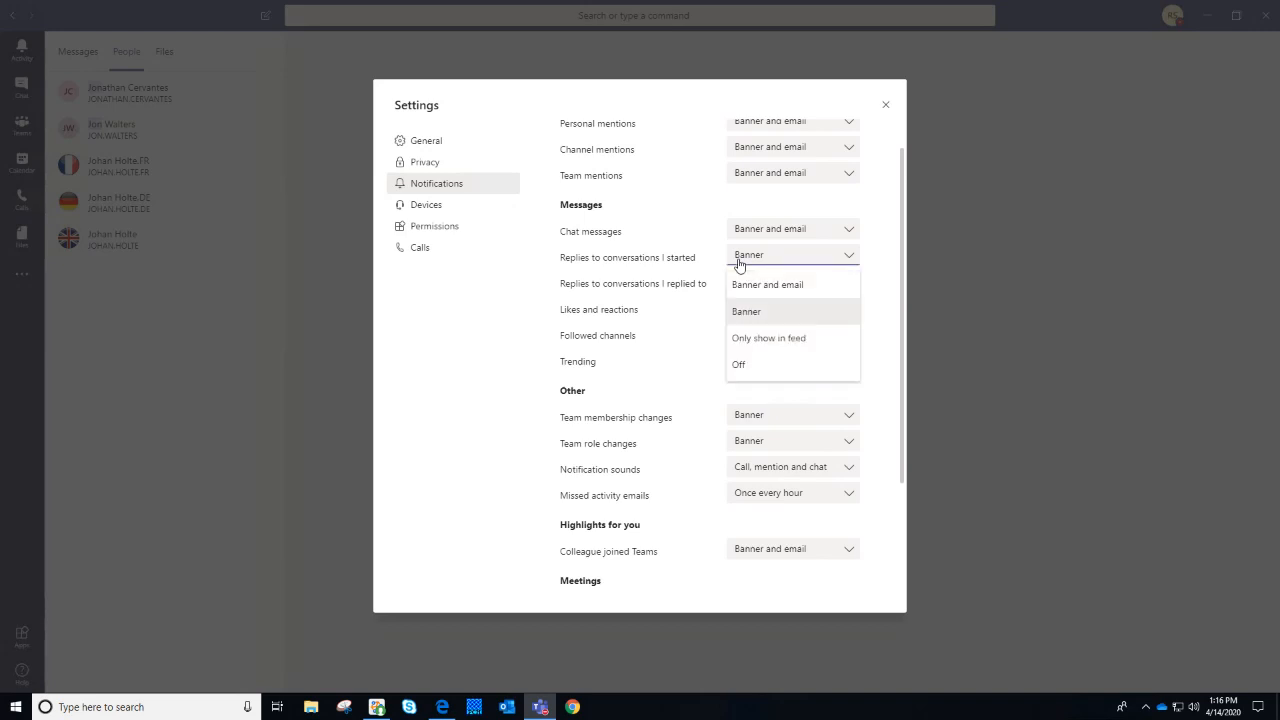
left_click(762, 370)
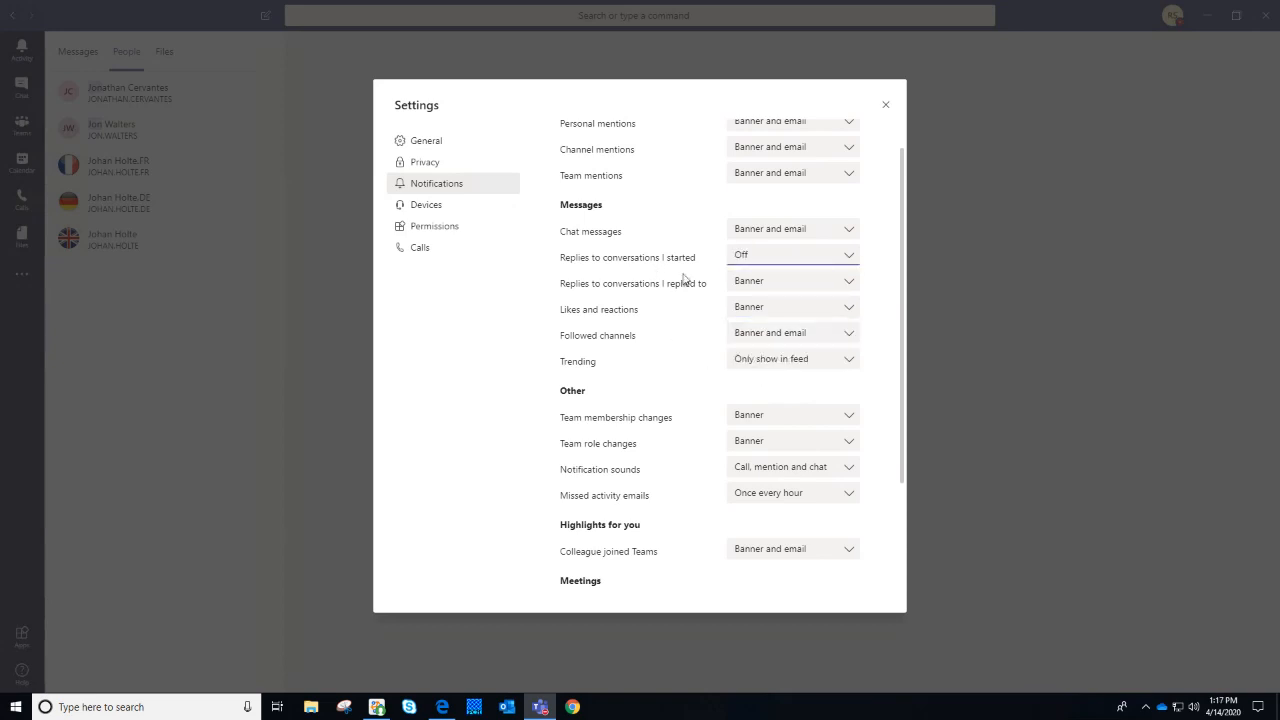
left_click(805, 260)
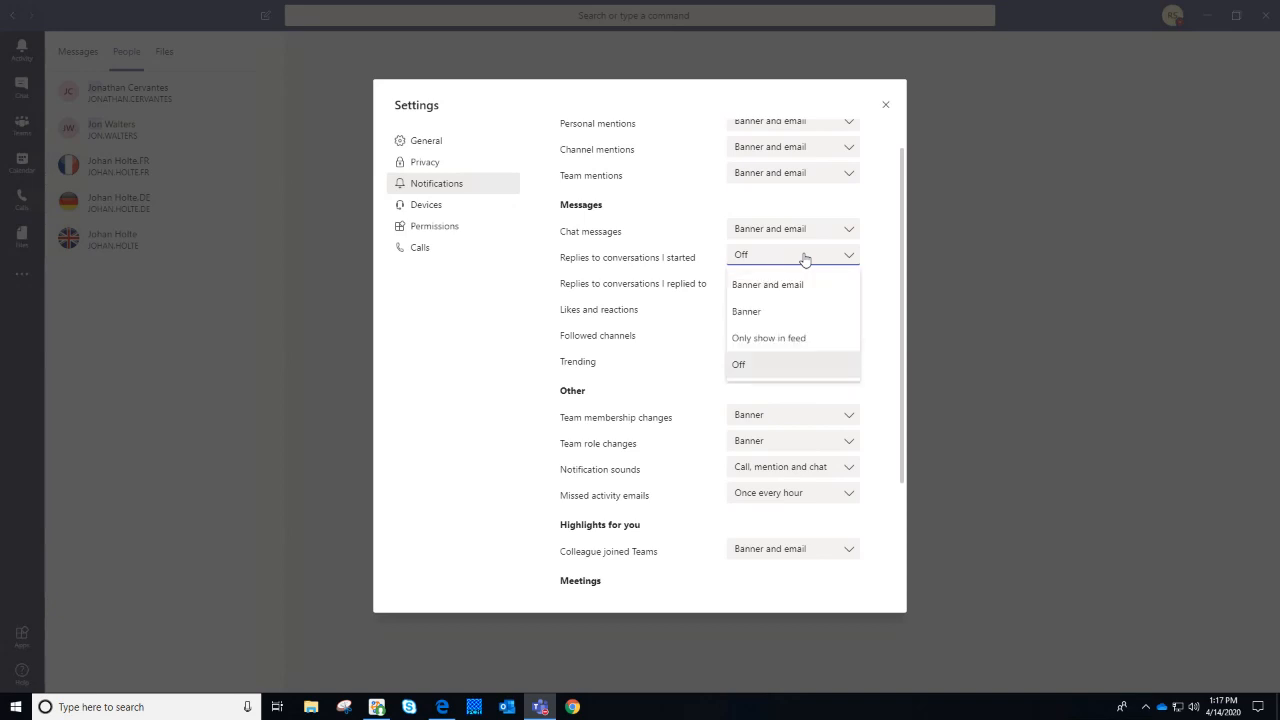
left_click(779, 340)
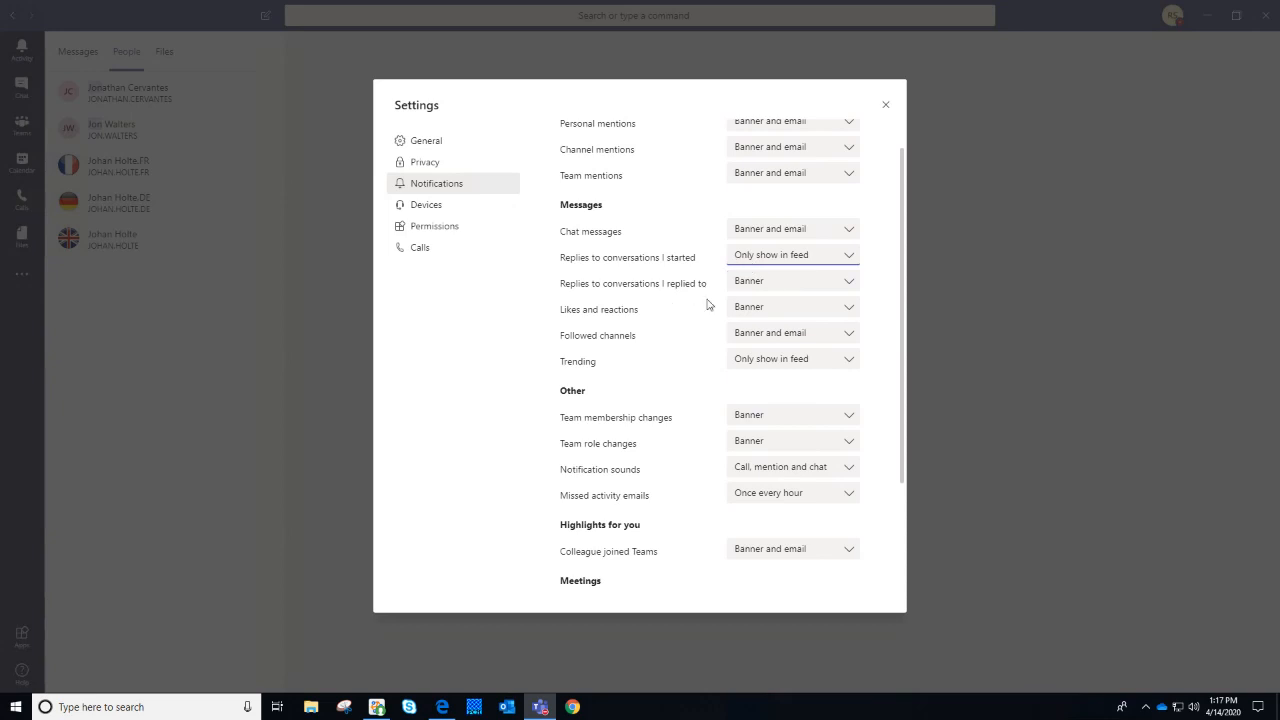
left_click(795, 256)
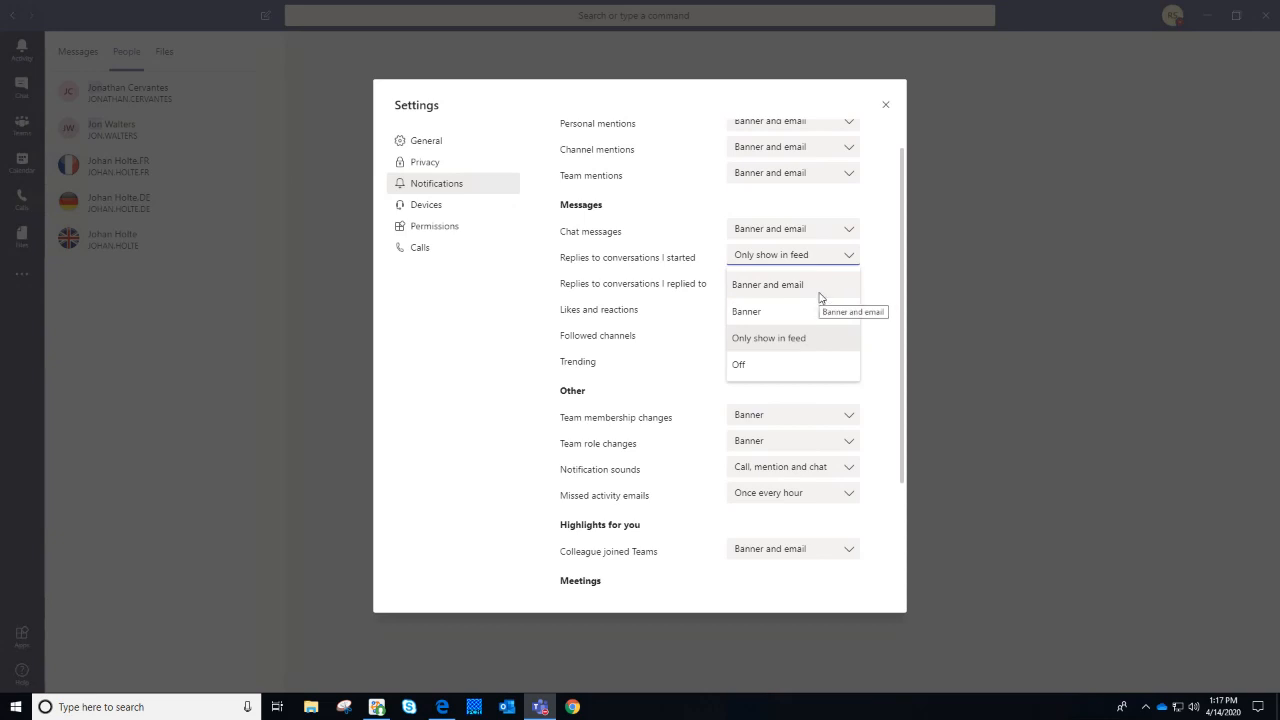
left_click(810, 312)
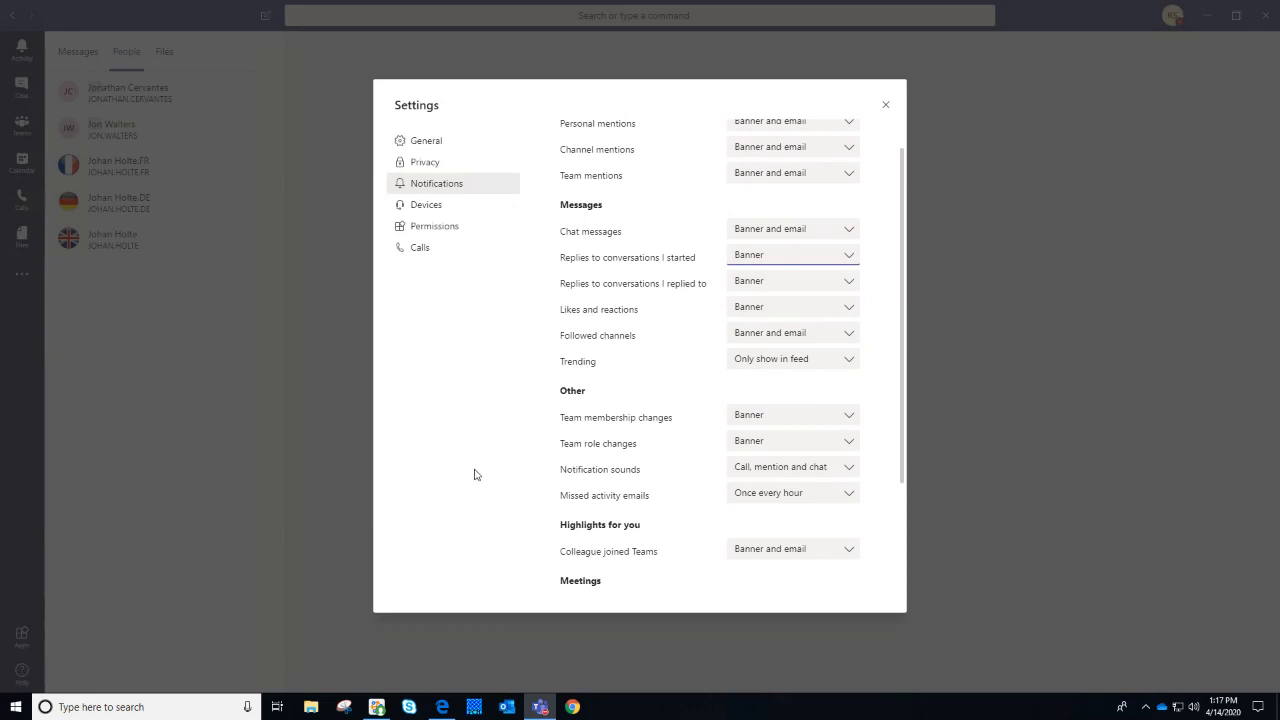
left_click(799, 263)
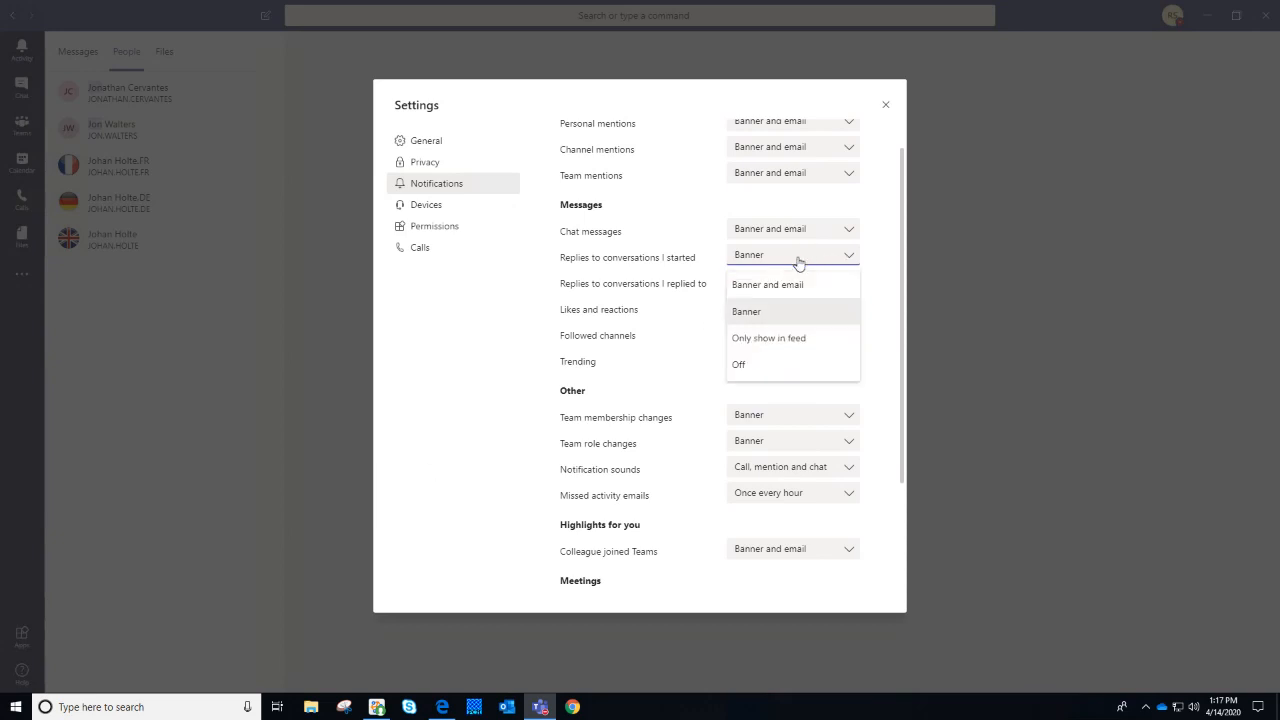
left_click(799, 263)
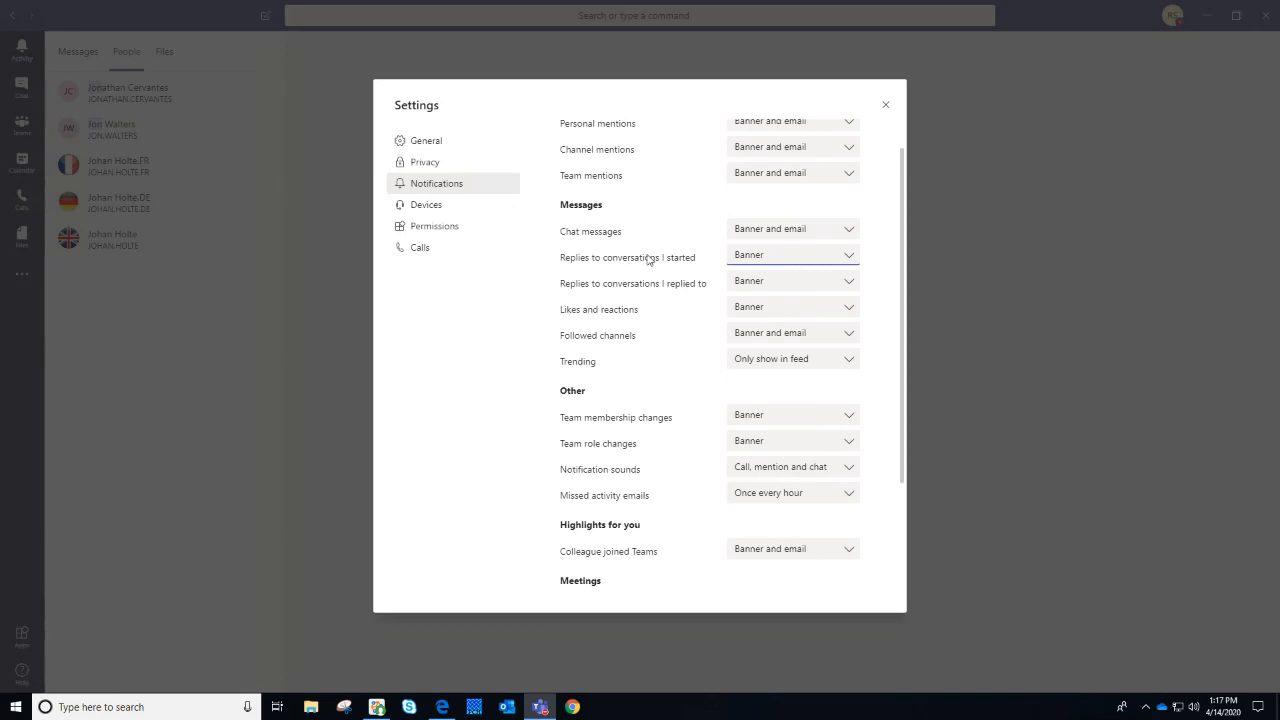
left_click(438, 207)
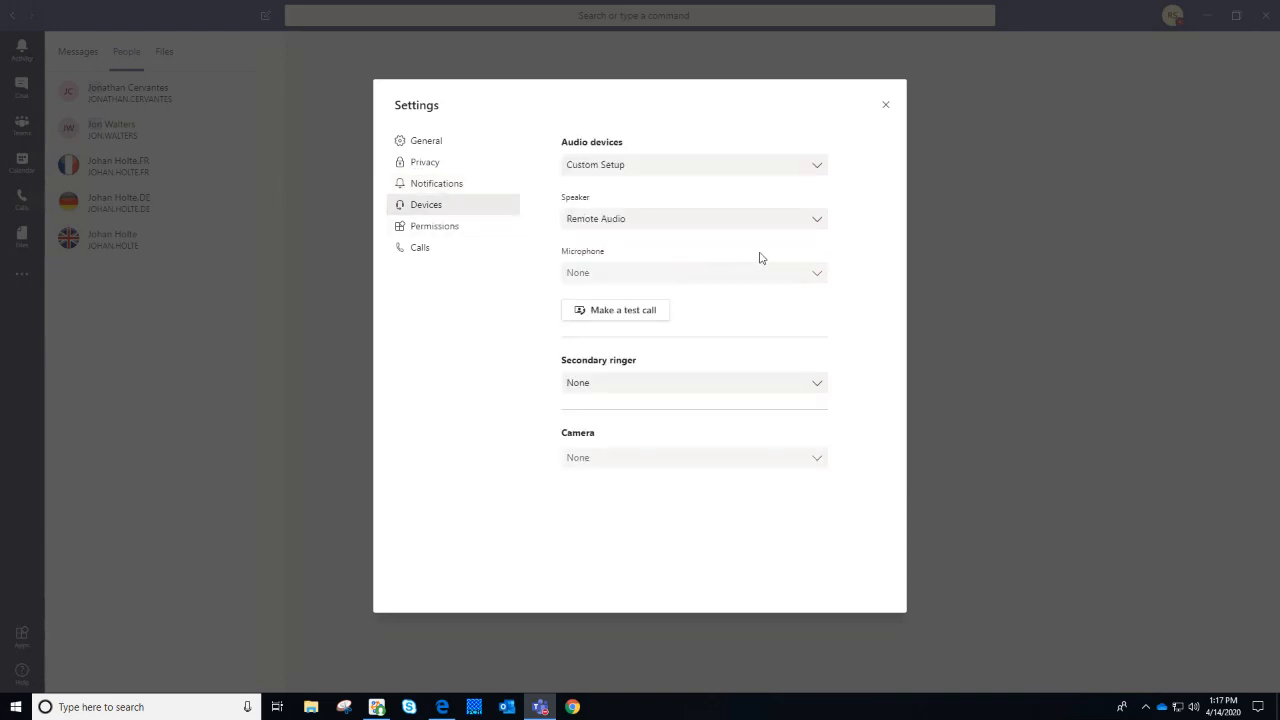
Keep the speaker on Remote Audio and close the Settings window
mouse_move(850, 6)
left_click(654, 218)
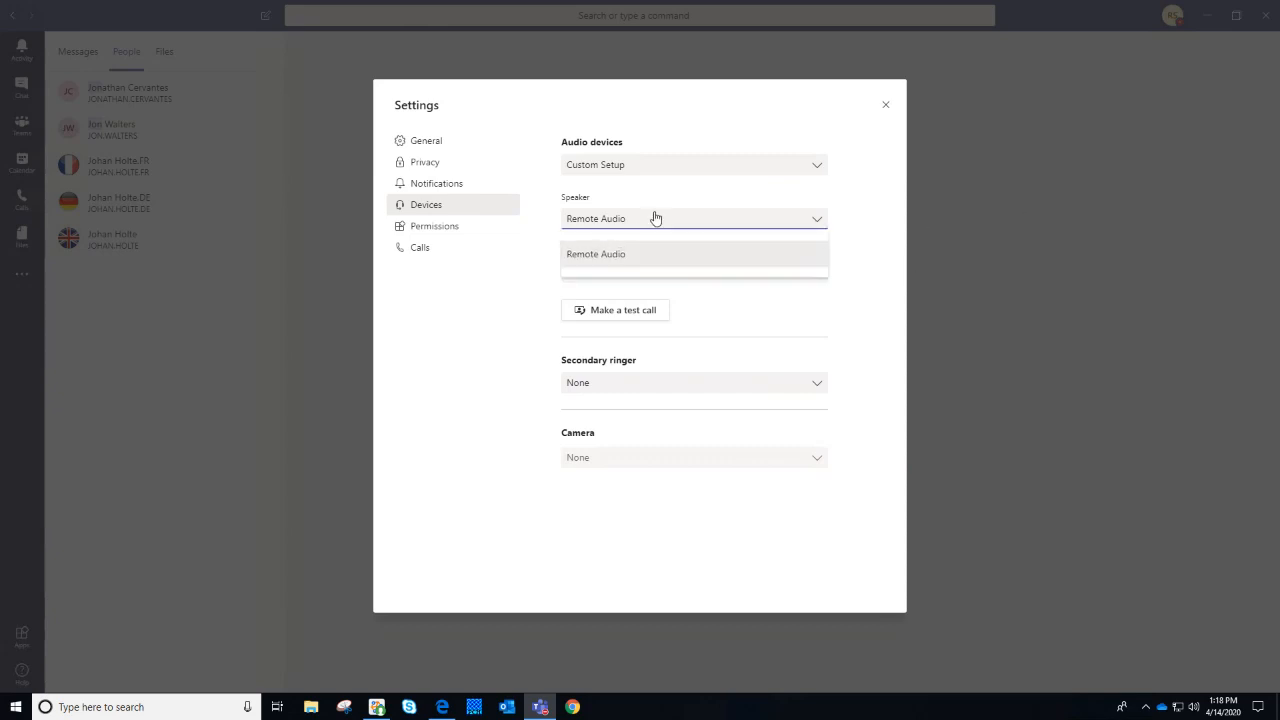
left_click(655, 218)
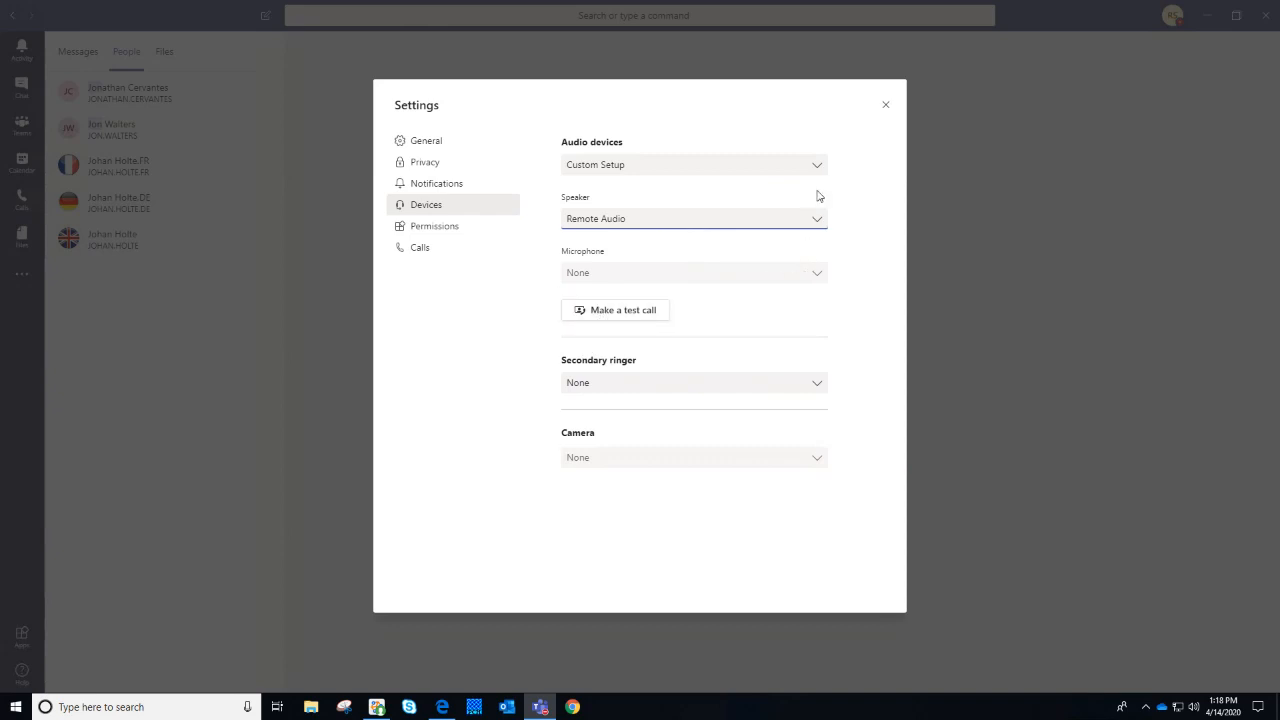
left_click(885, 107)
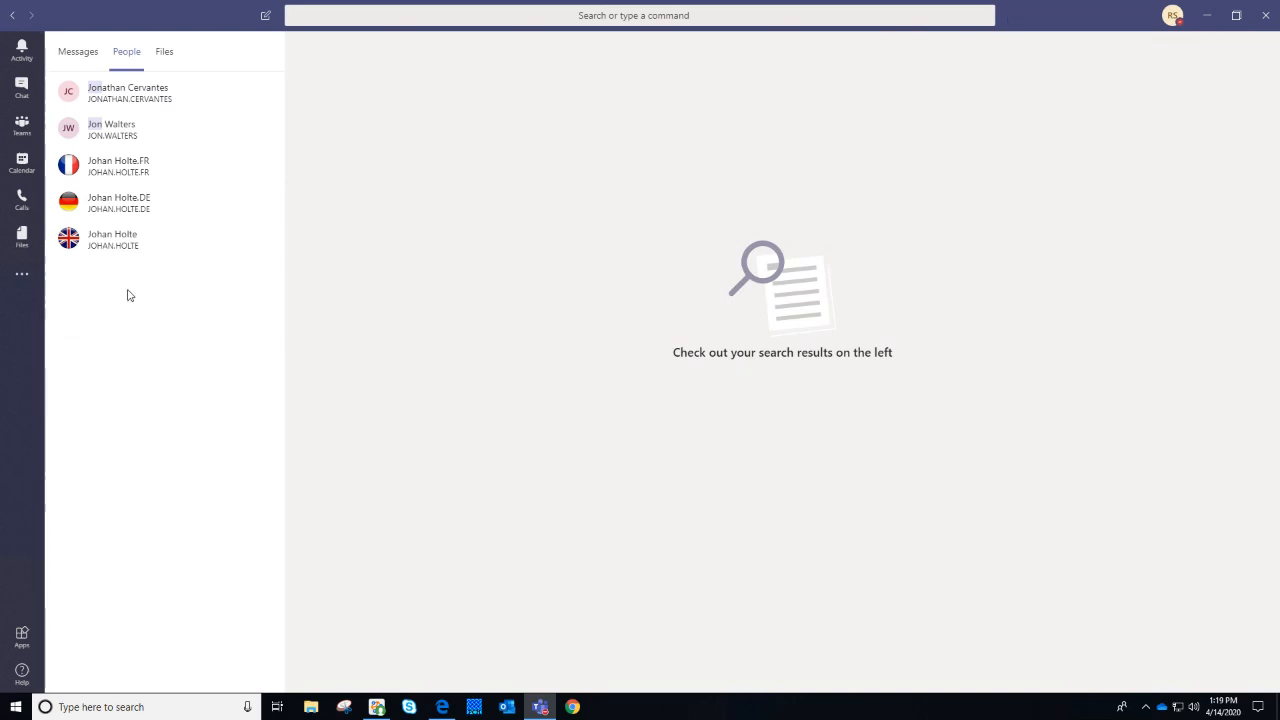
Return to the Teams list showing DCA Management Team's General channel posts
left_click(21, 125)
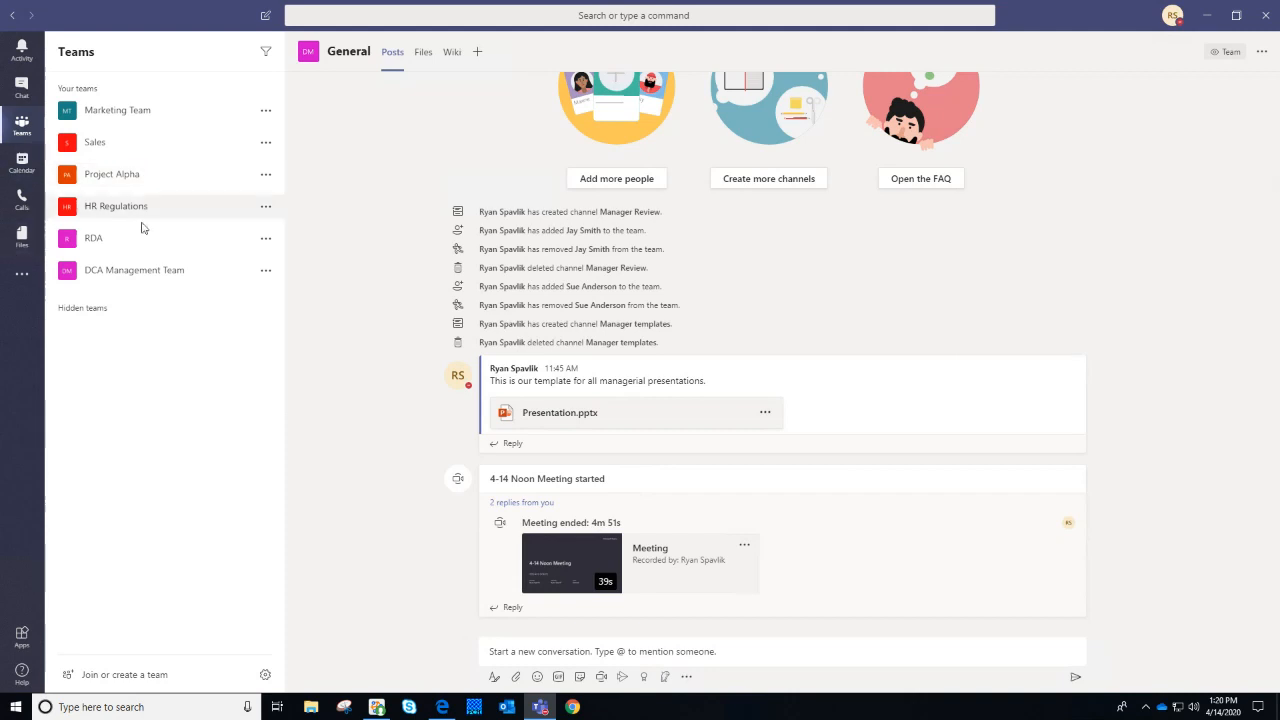
Expand the RDA team to reveal its General, Development Annontations and Research channels
left_click(56, 245)
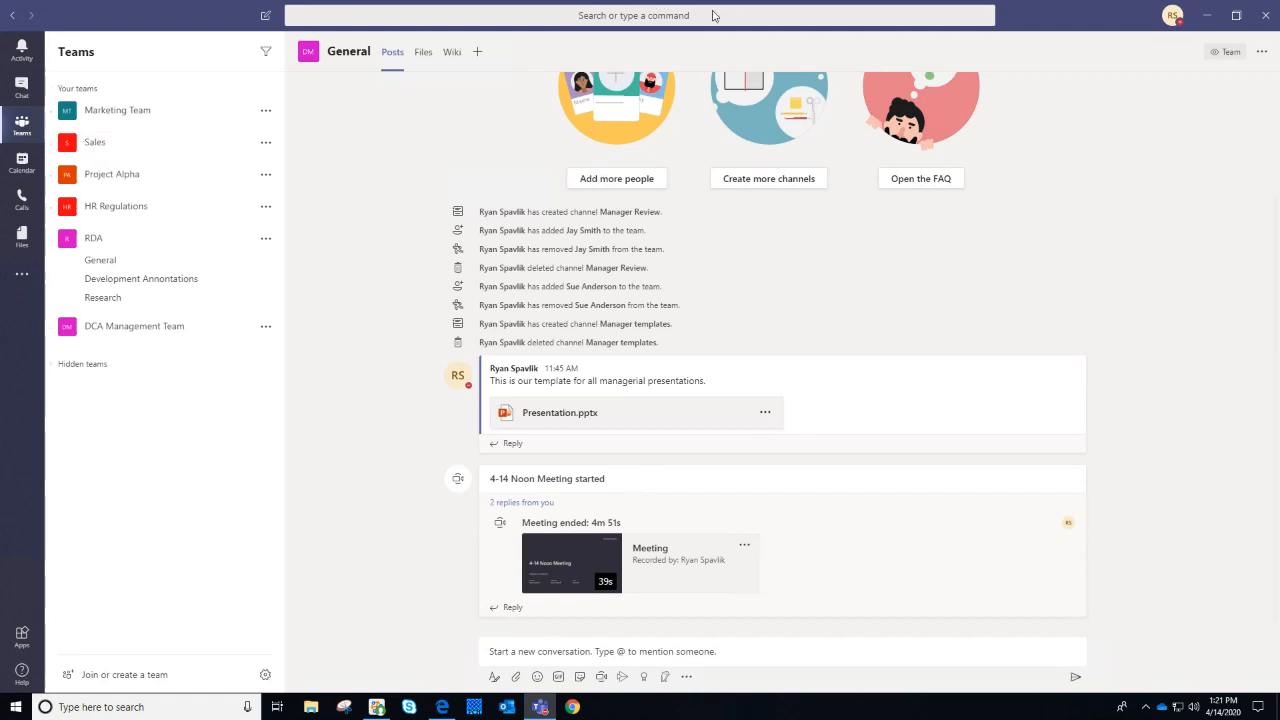
Collapse the RDA team's channels and bring up its options menu with Add member and Edit team
left_click(266, 240)
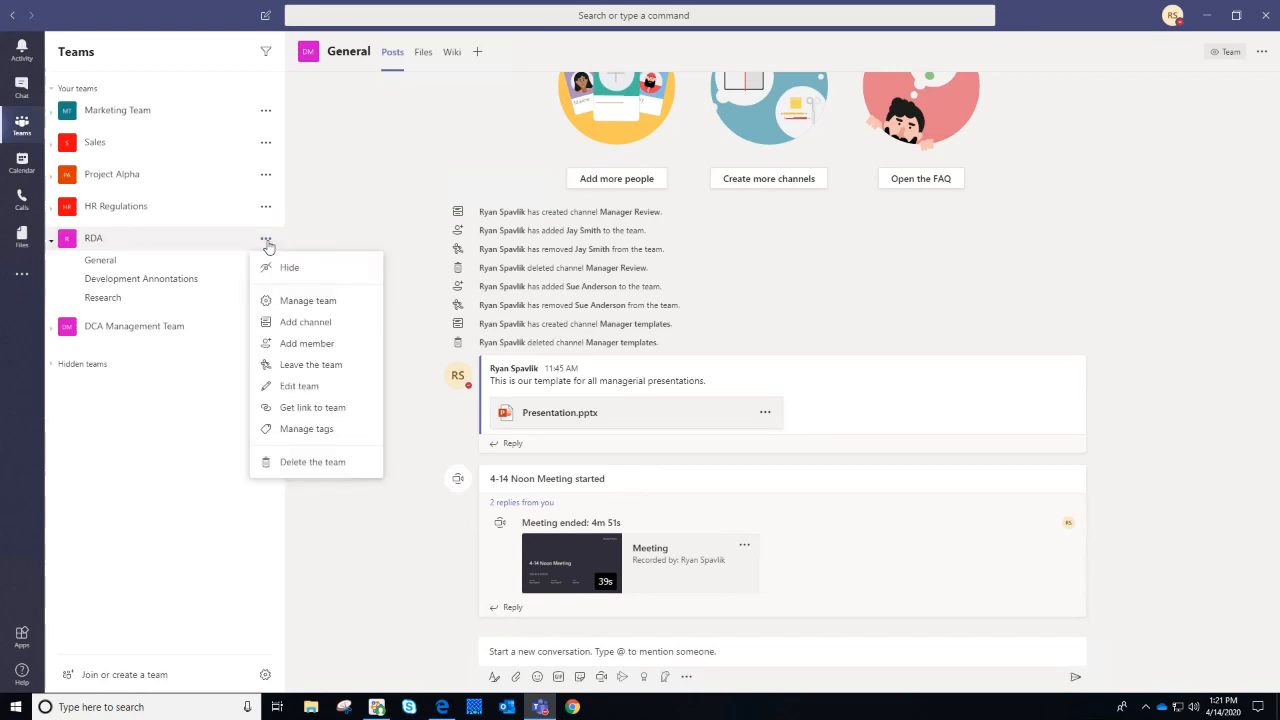
left_click(268, 177)
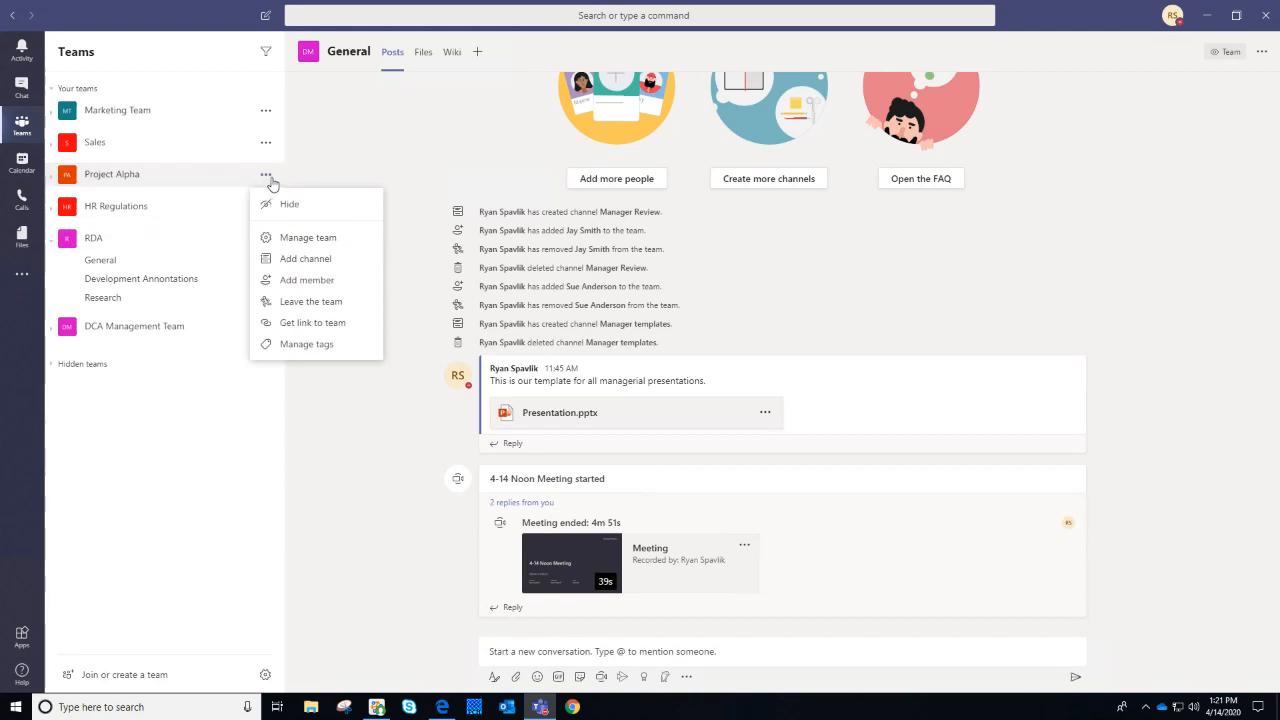
left_click(133, 247)
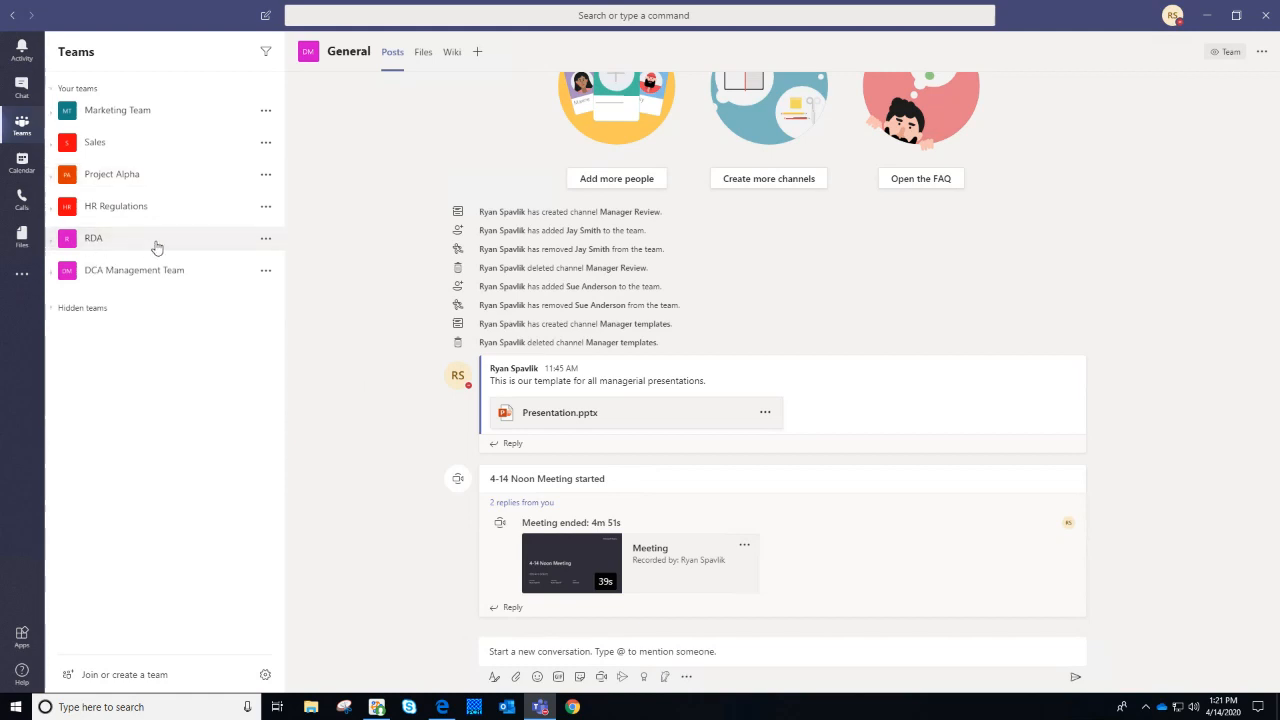
left_click(266, 238)
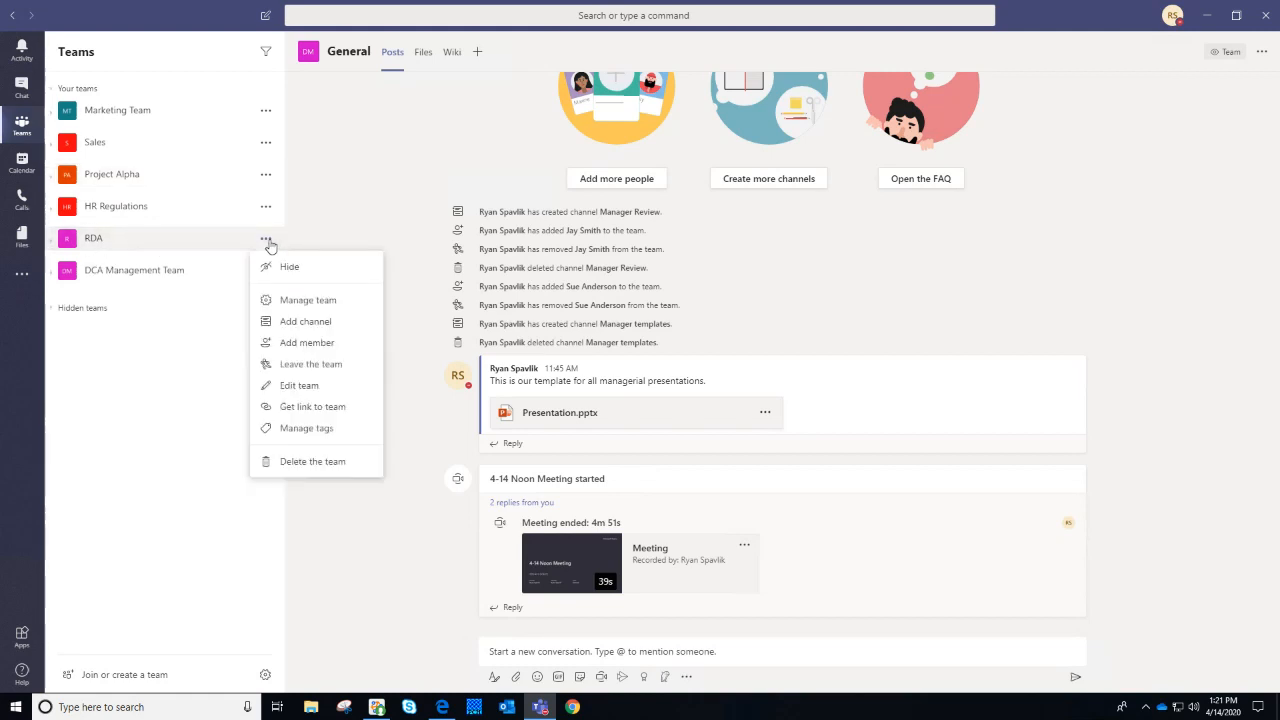
Pick a colleague to add to RDA, close the Add members dialog without adding, then show Project Alpha's options
left_click(307, 343)
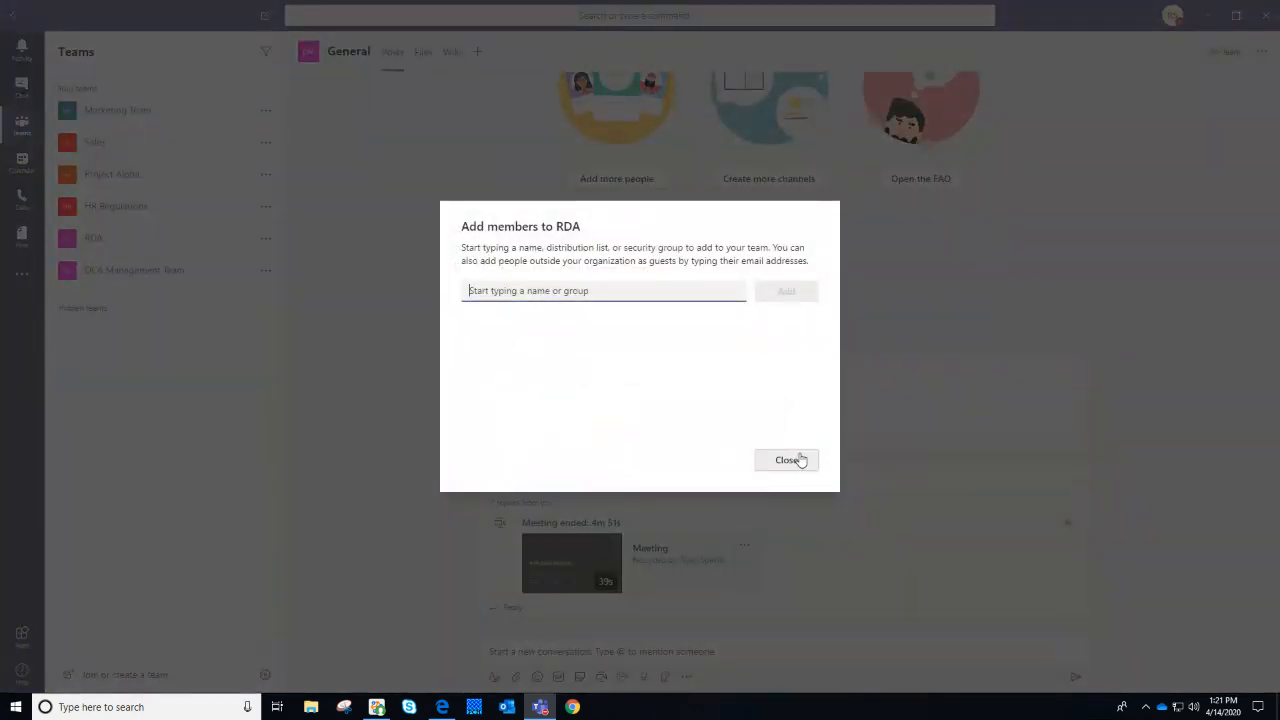
type("jay")
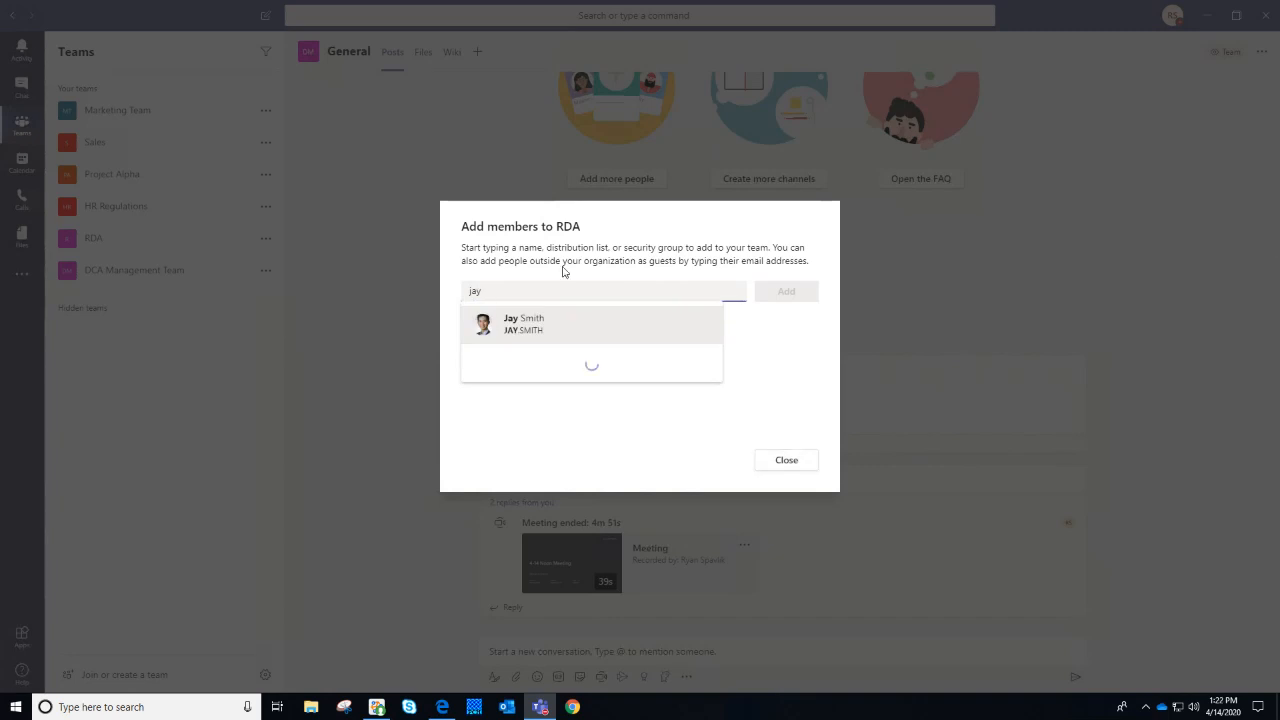
left_click(557, 333)
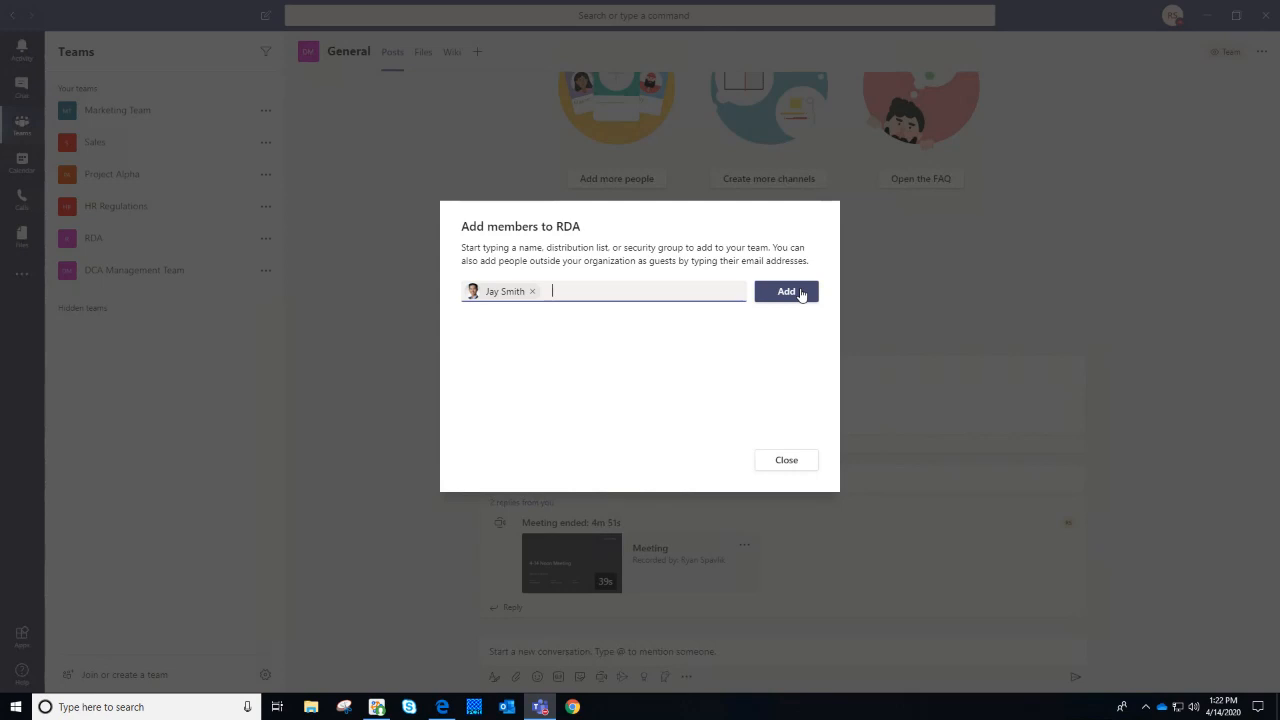
left_click(807, 465)
left_click(265, 174)
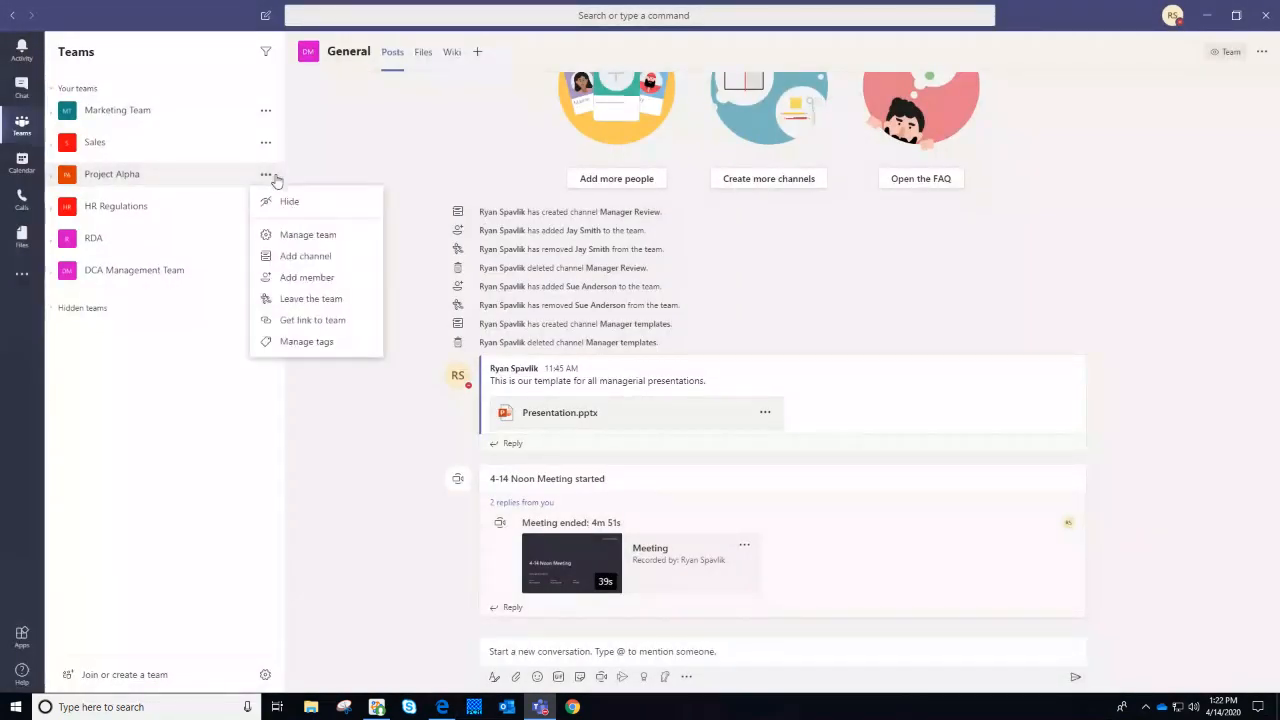
Start a request adding a colleague to Project Alpha, then close it and discard it unsent
left_click(300, 279)
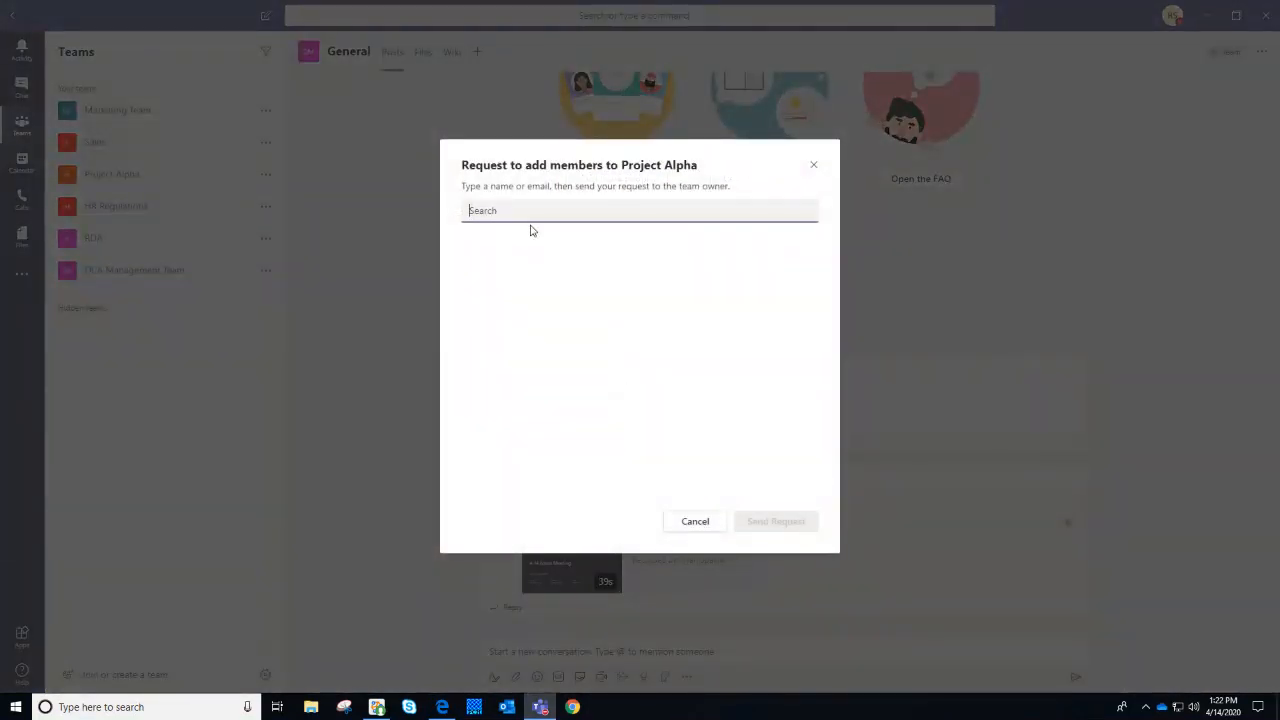
type("jay")
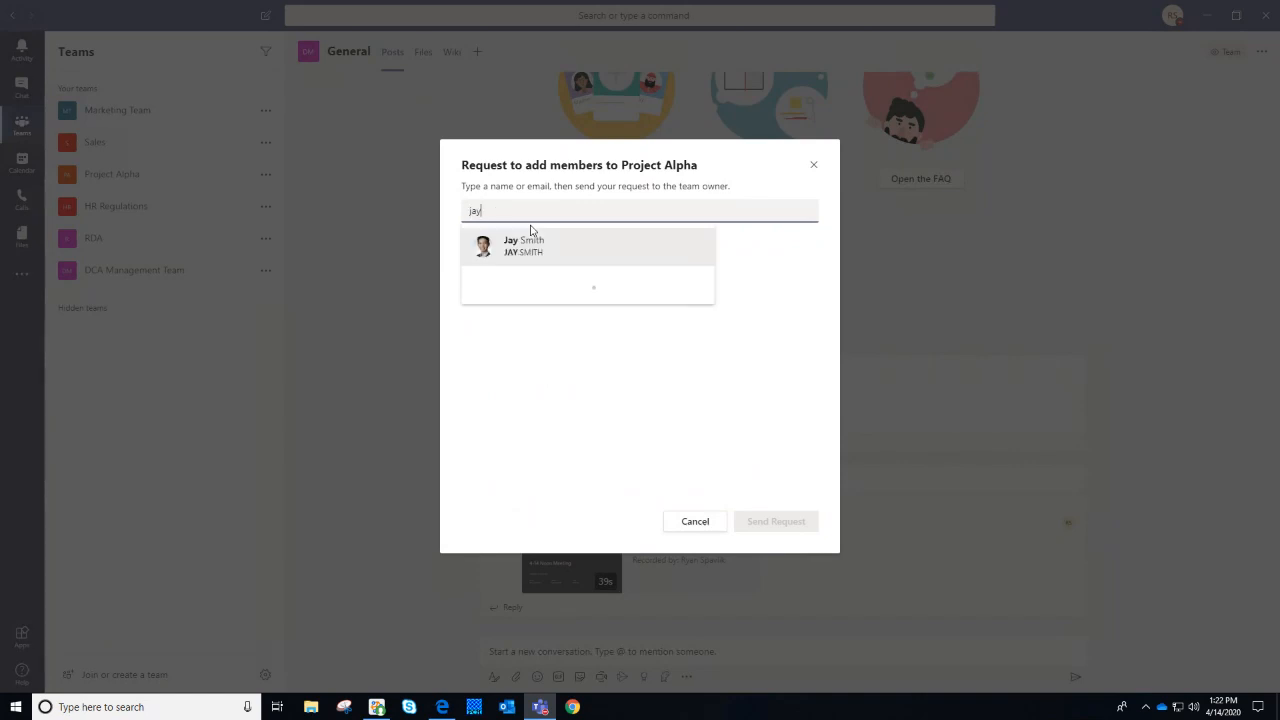
key("Return")
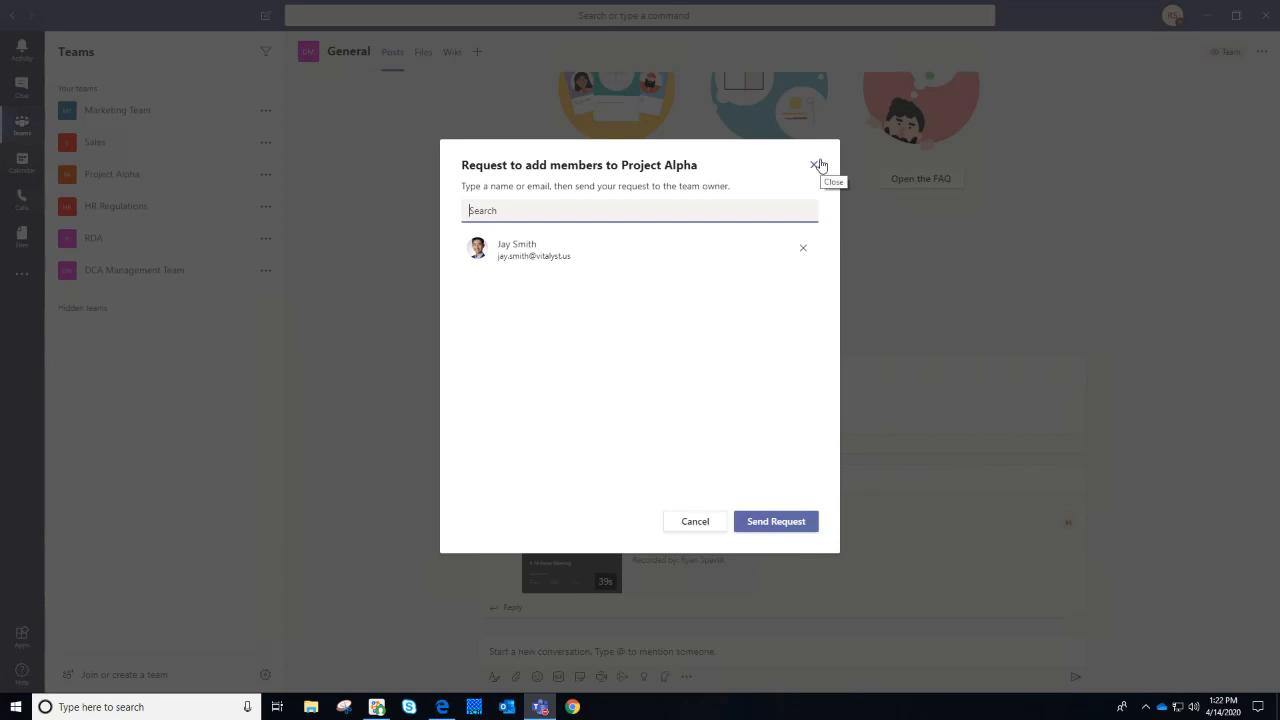
left_click(825, 182)
left_click(816, 163)
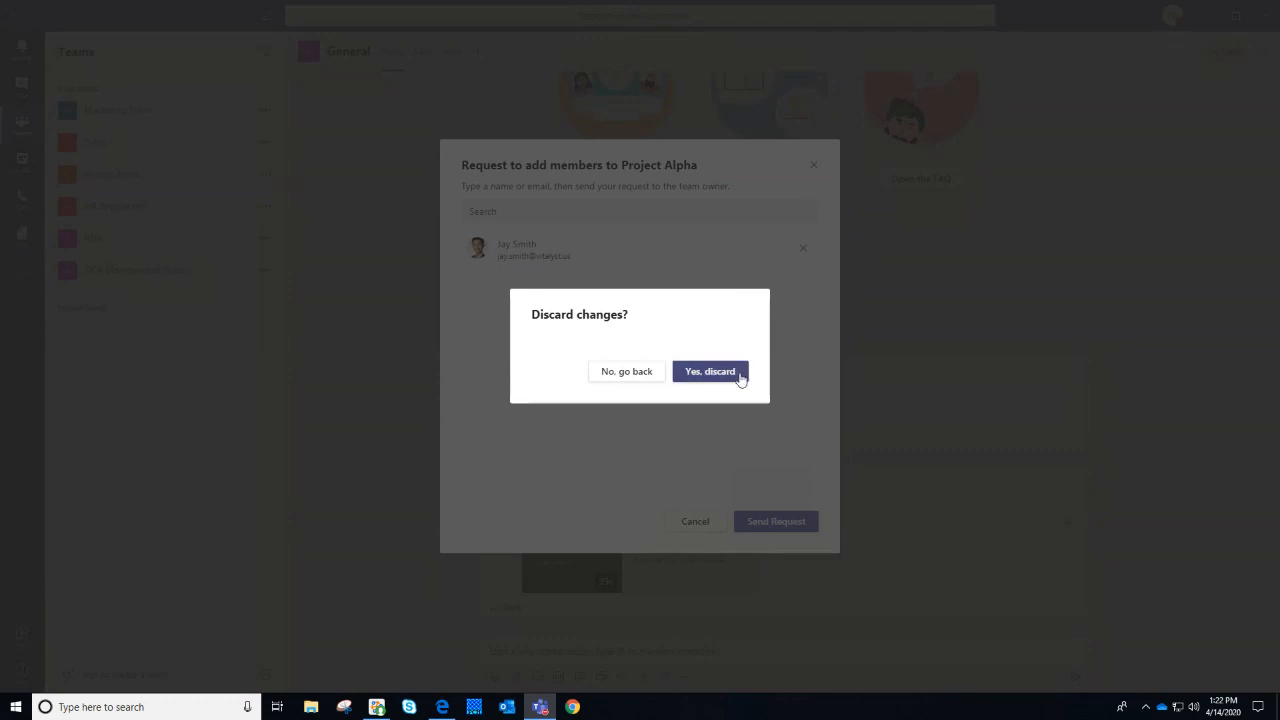
left_click(729, 372)
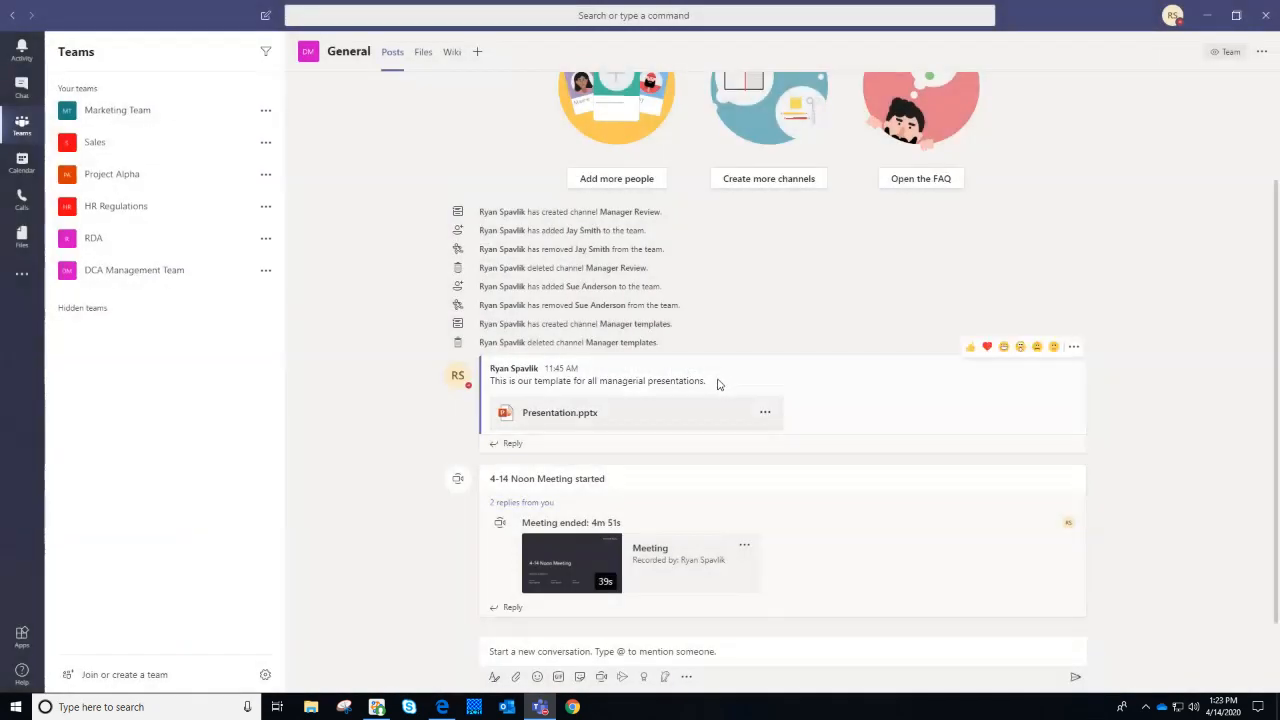
Expand RDA to show General, Development Annontations and Research, leaving HR Regulations and Project Alpha collapsed
left_click(53, 248)
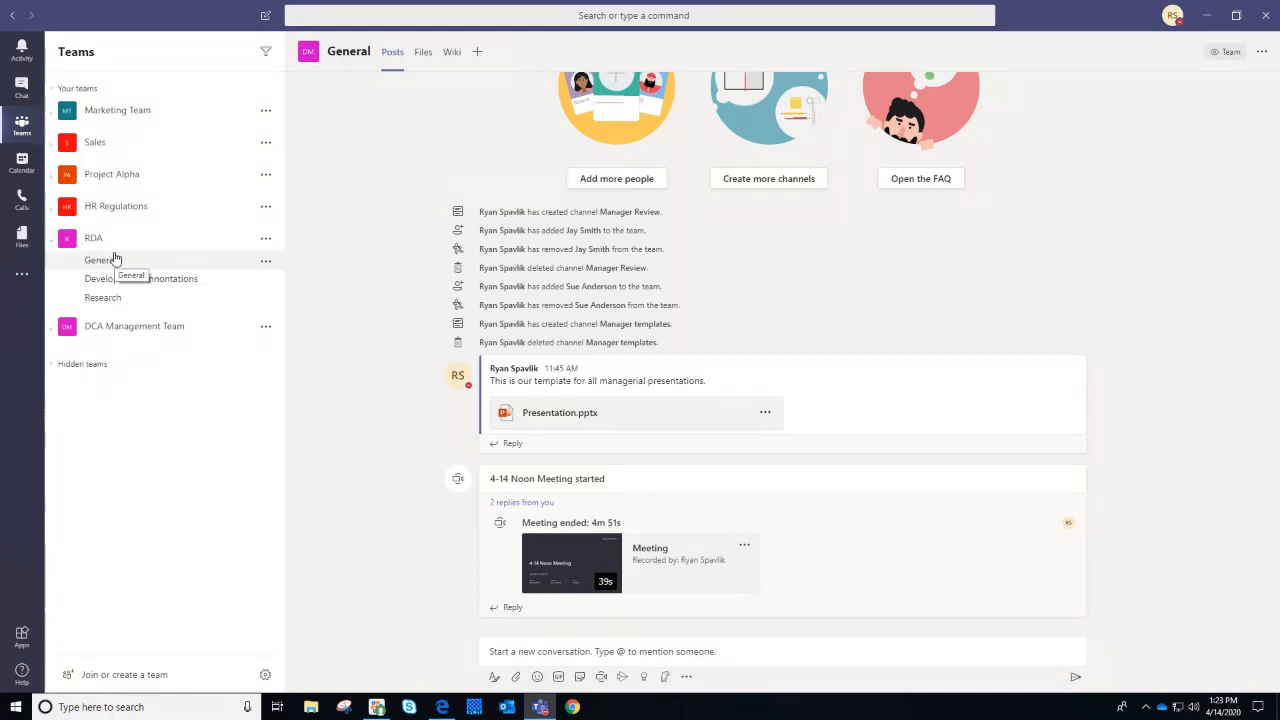
left_click(60, 210)
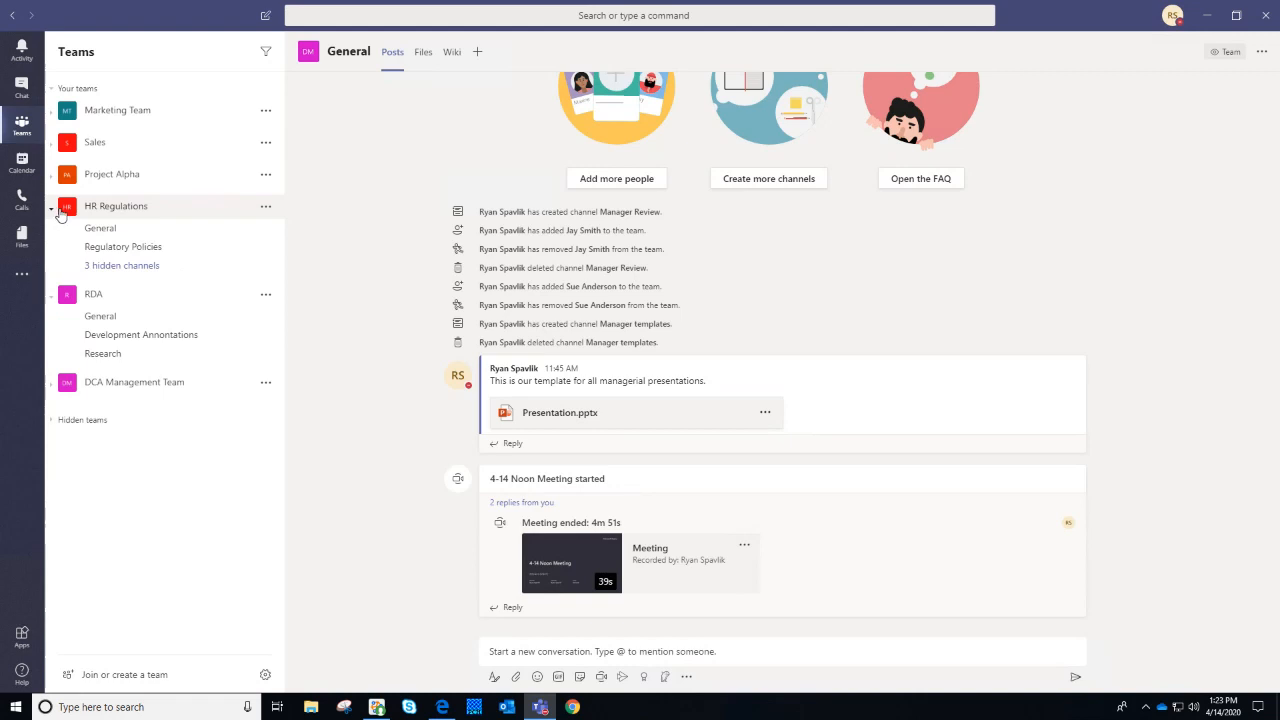
left_click(60, 177)
left_click(60, 176)
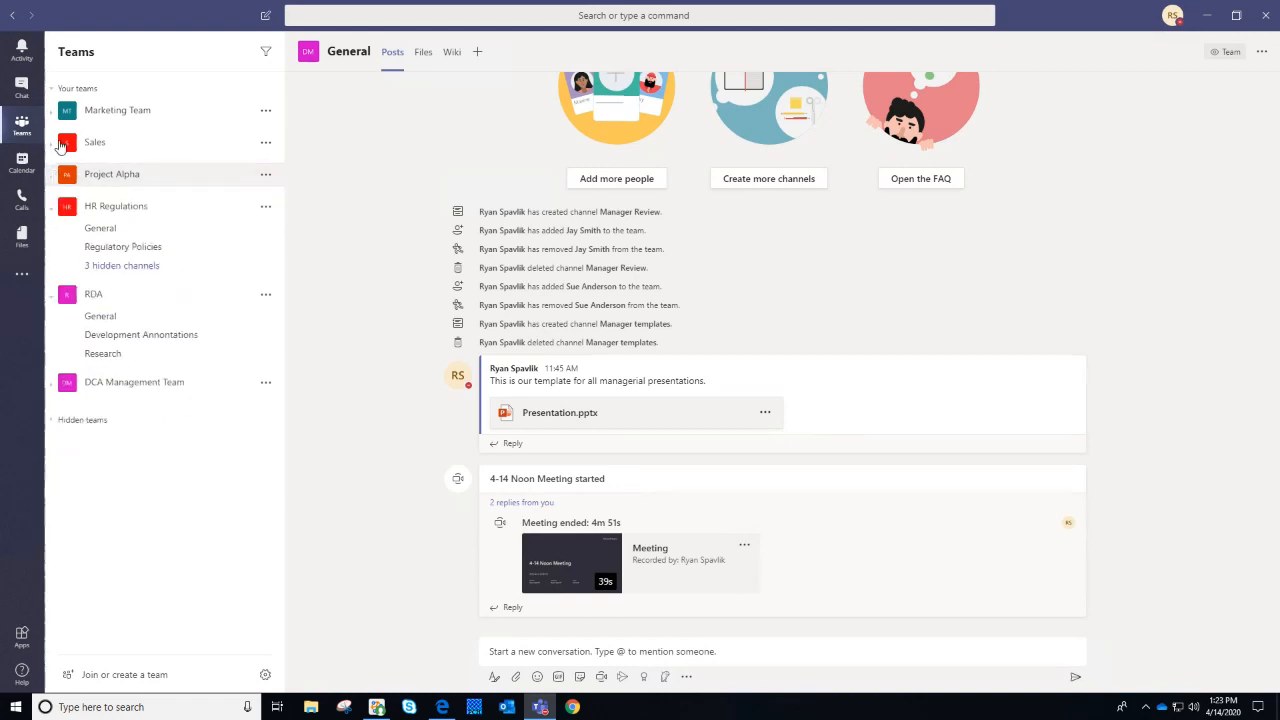
left_click(58, 211)
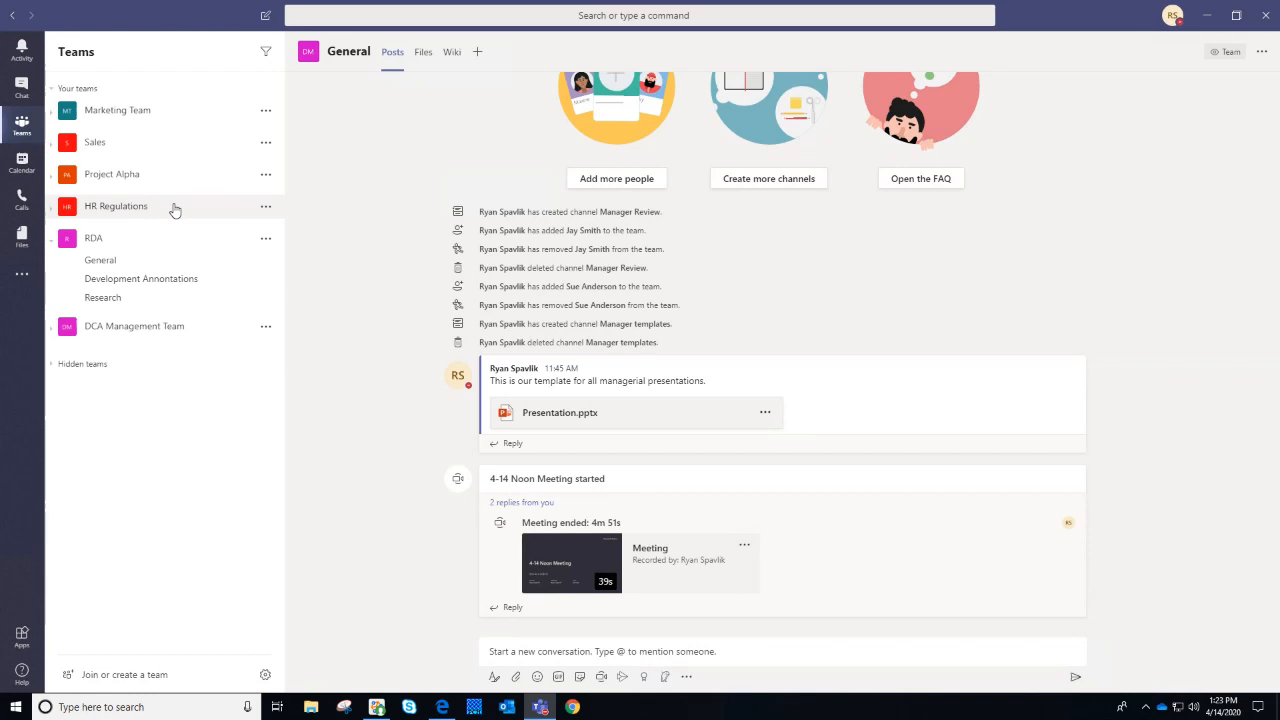
Create a Standard-privacy channel named 'Publications' in the RDA team
left_click(265, 240)
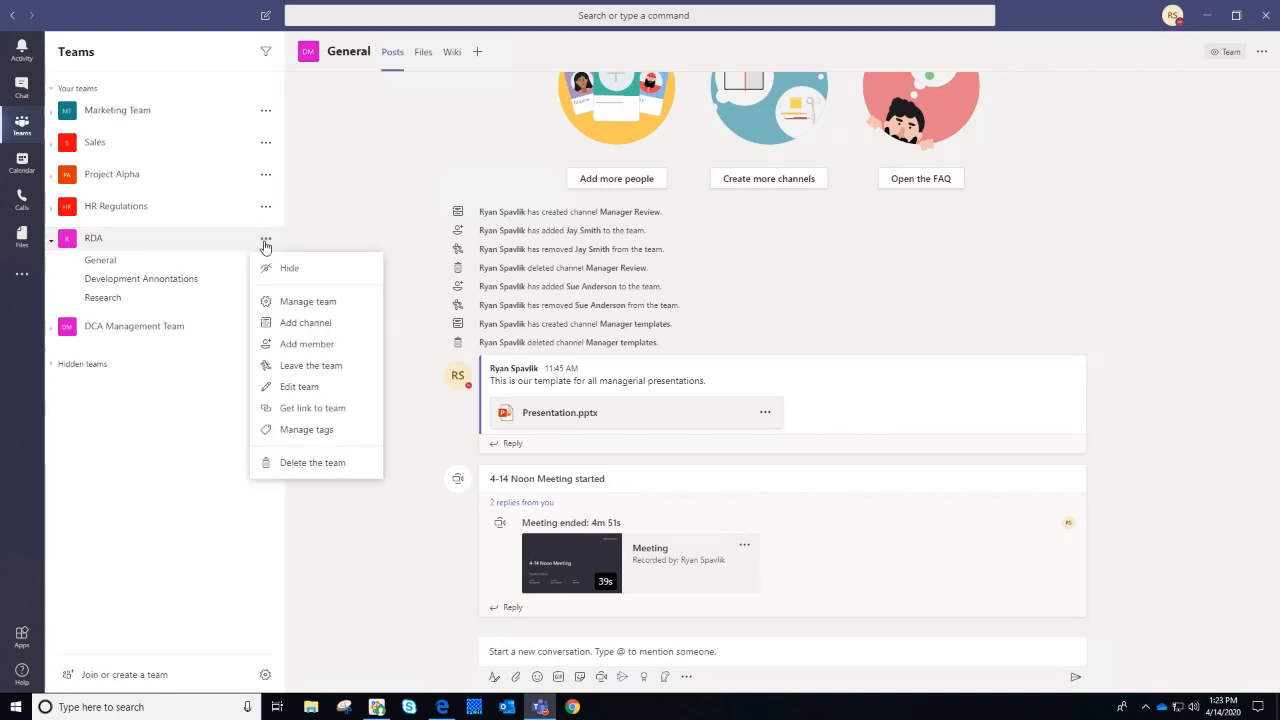
left_click(306, 323)
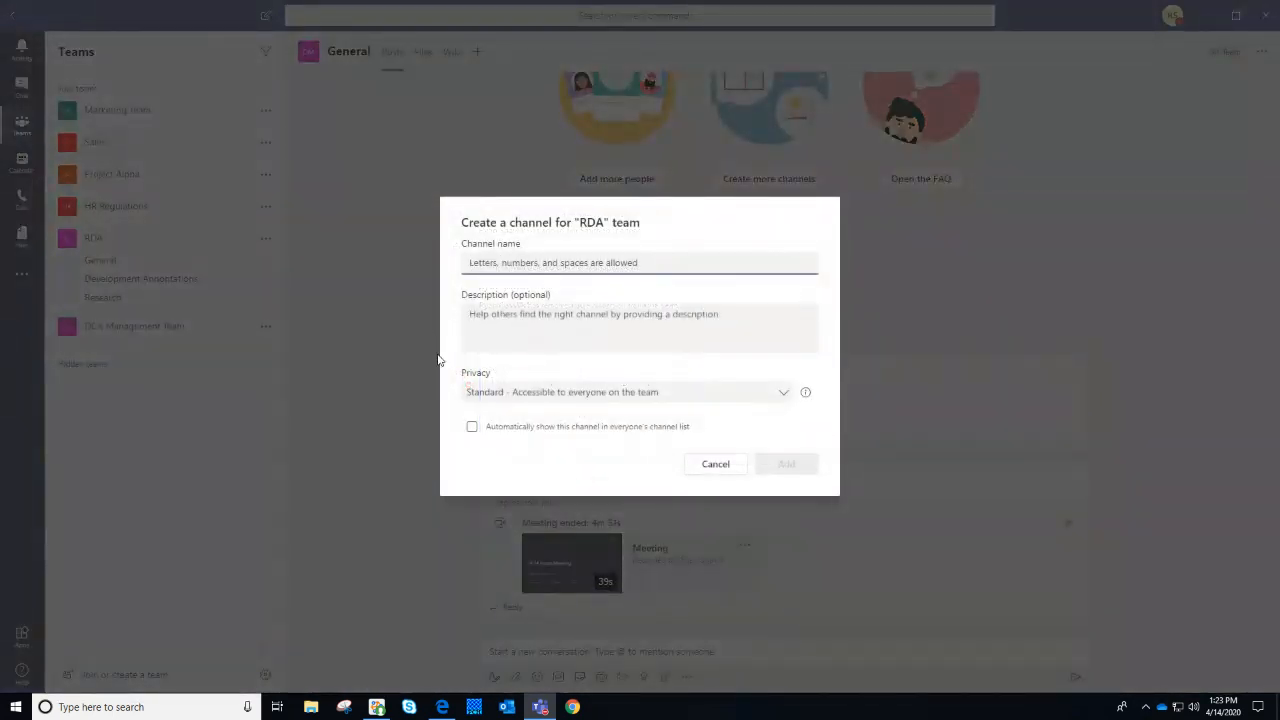
type("Publications")
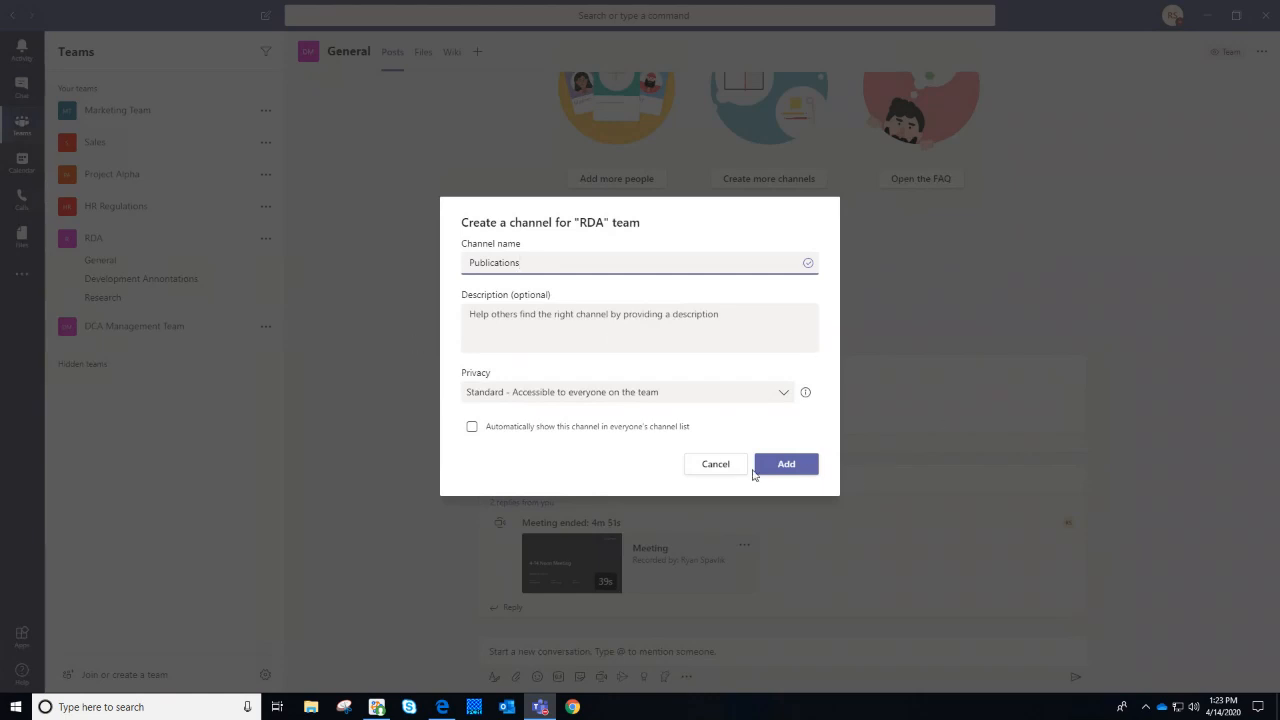
left_click(800, 464)
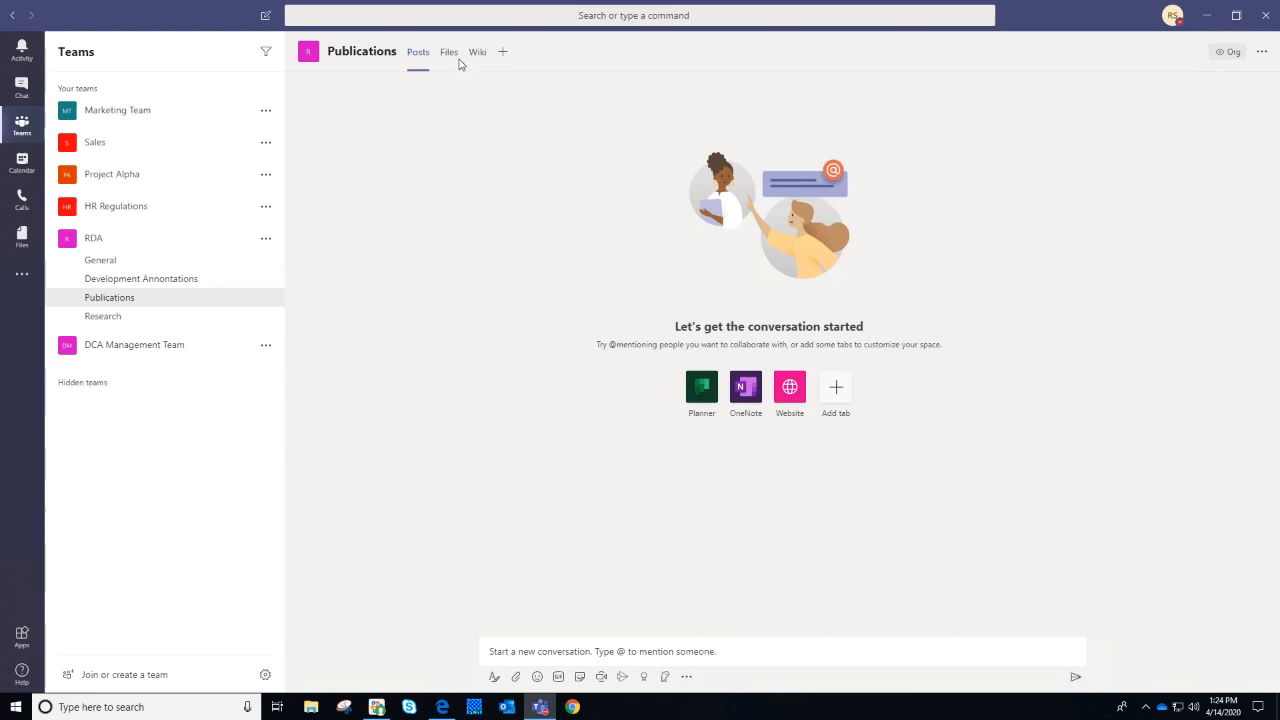
left_click(129, 315)
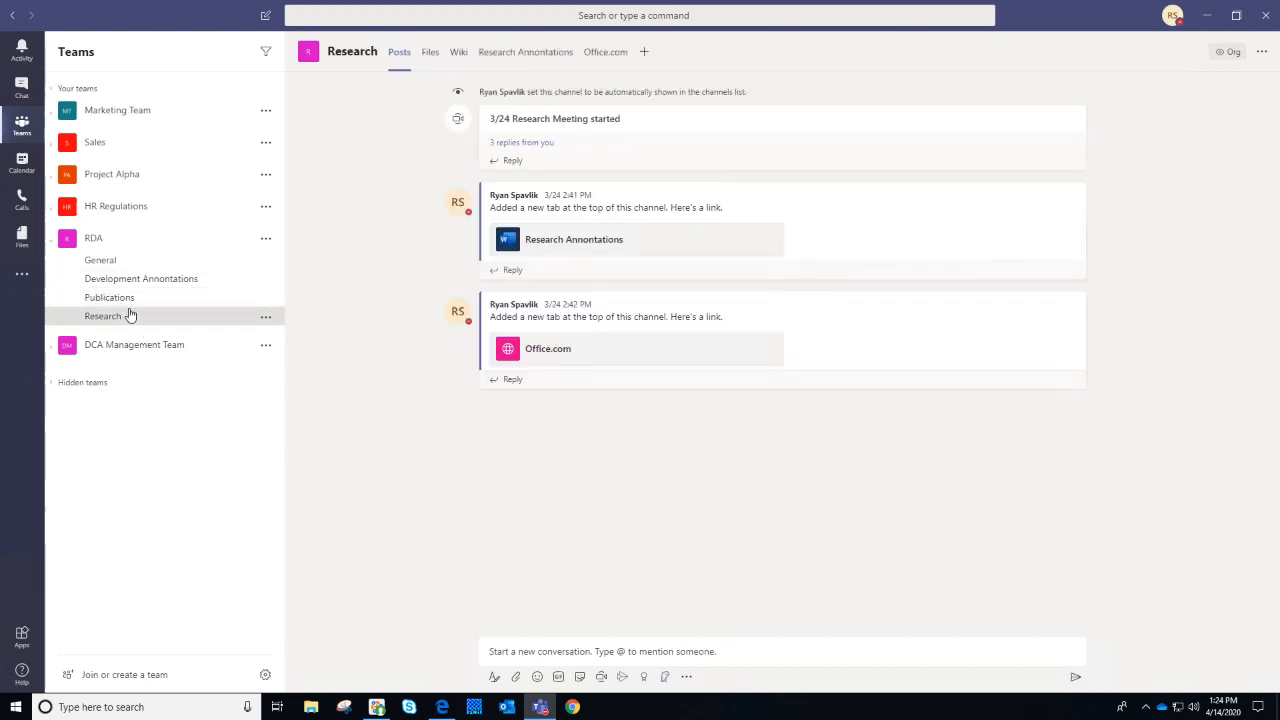
left_click(127, 305)
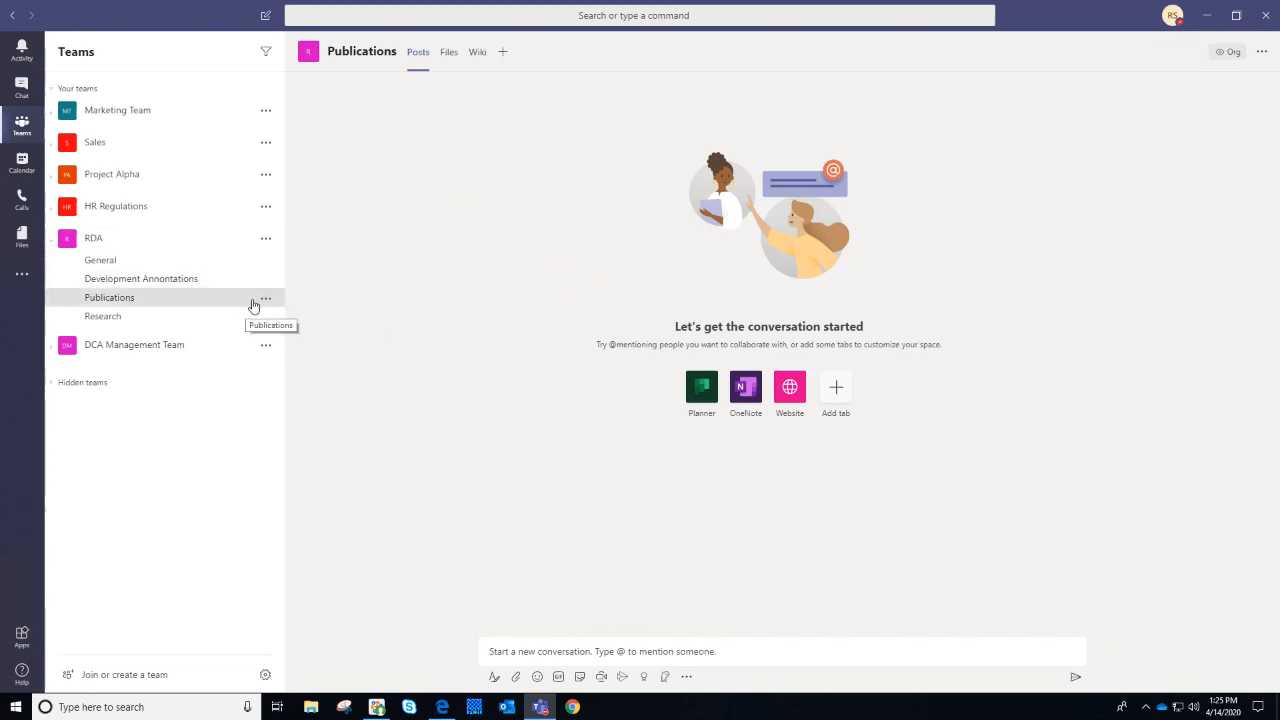
left_click(265, 303)
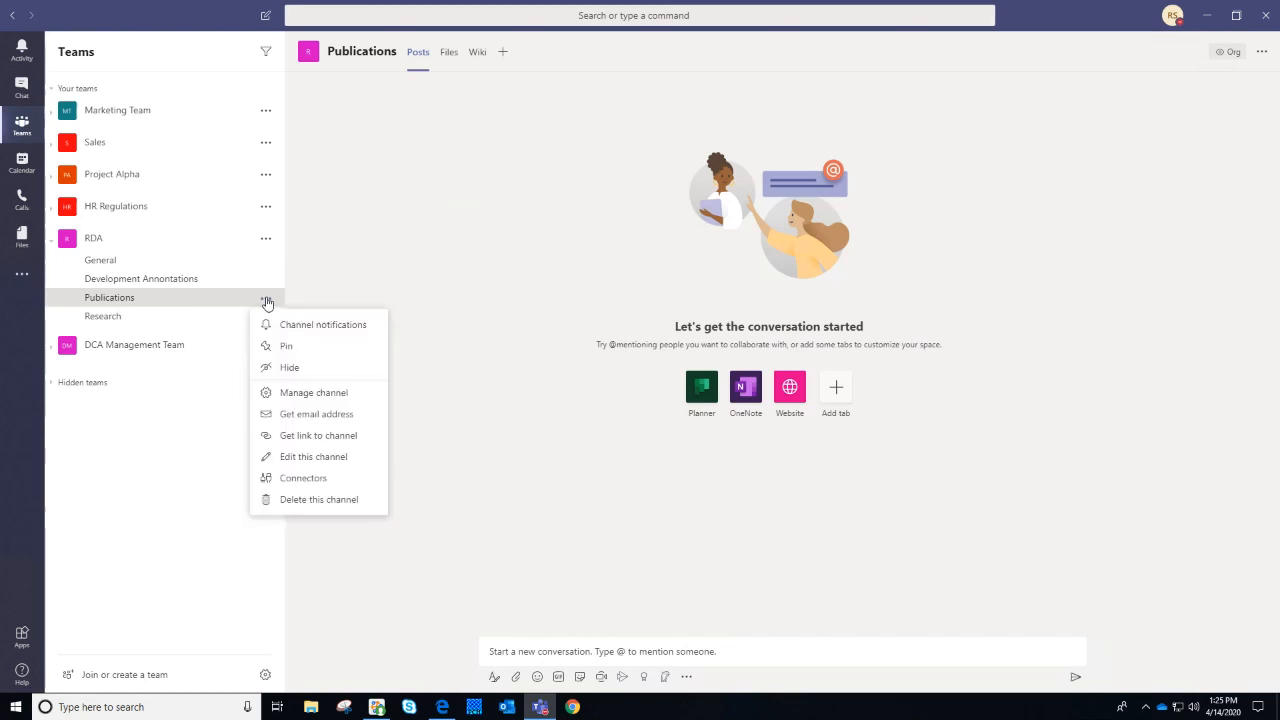
left_click(354, 499)
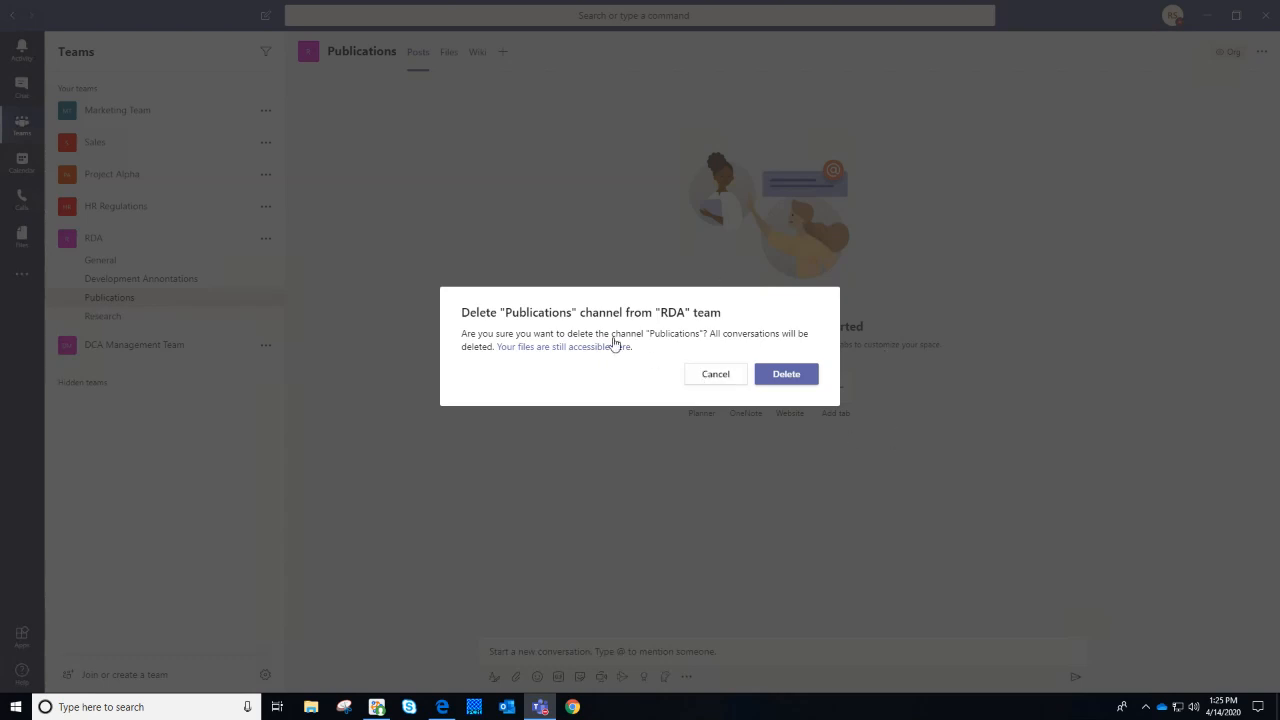
left_click(713, 385)
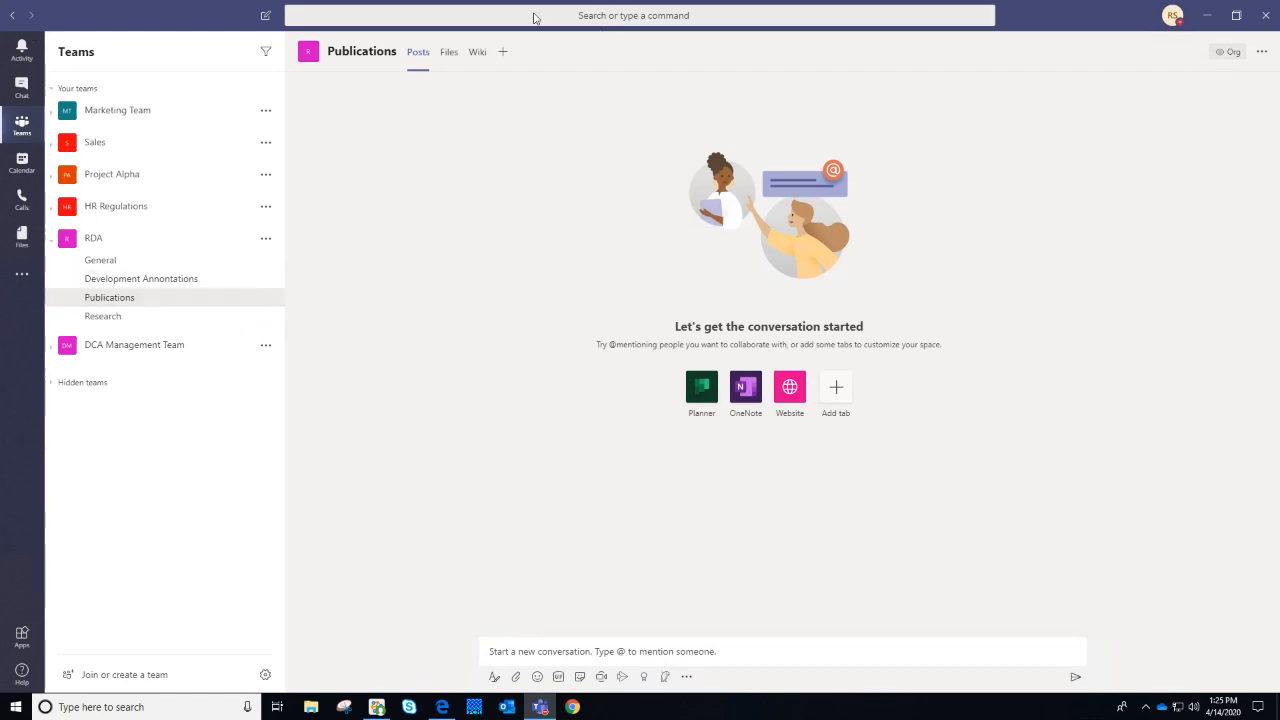
Open RDA's General channel, look at its Files tab, and return to its Posts
left_click(190, 260)
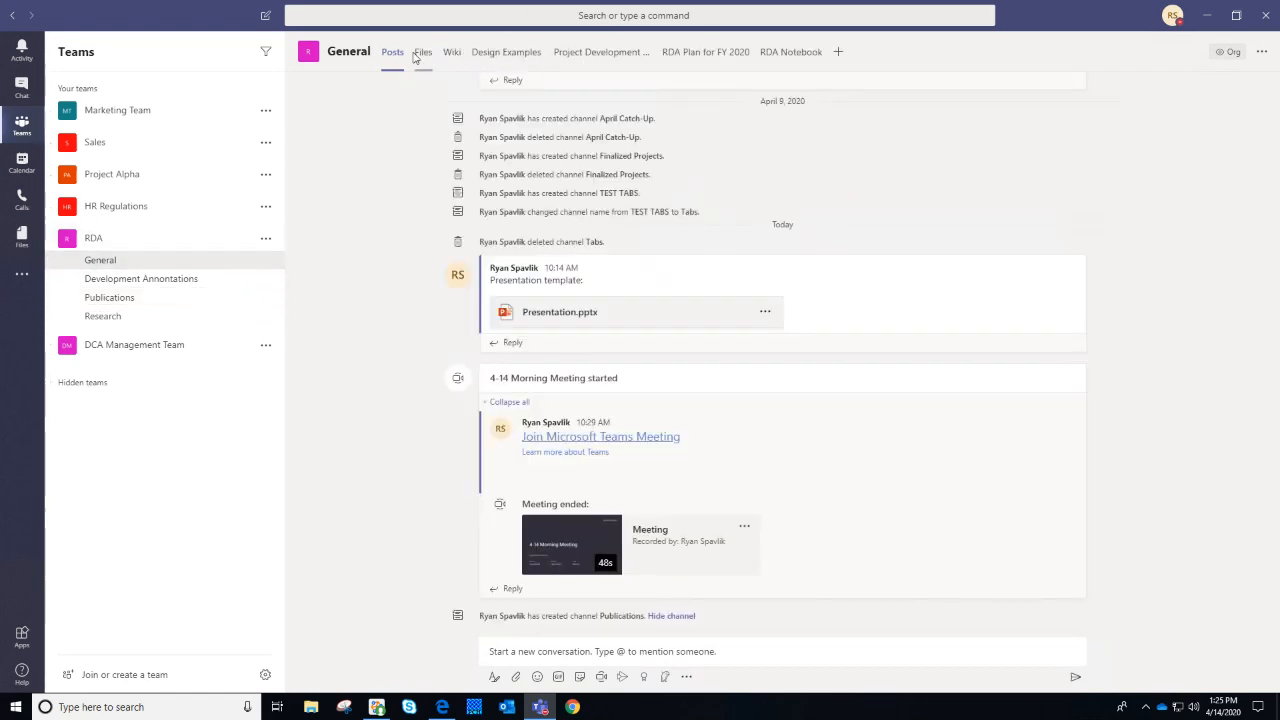
left_click(422, 53)
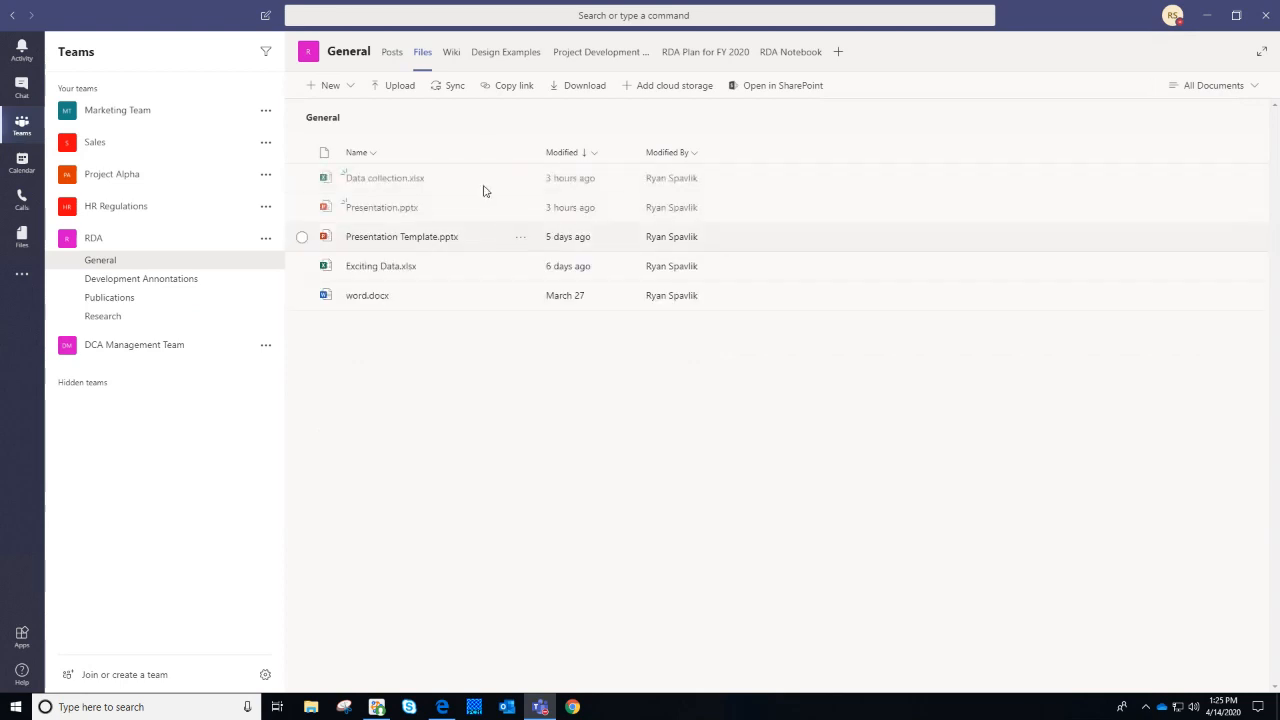
left_click(390, 55)
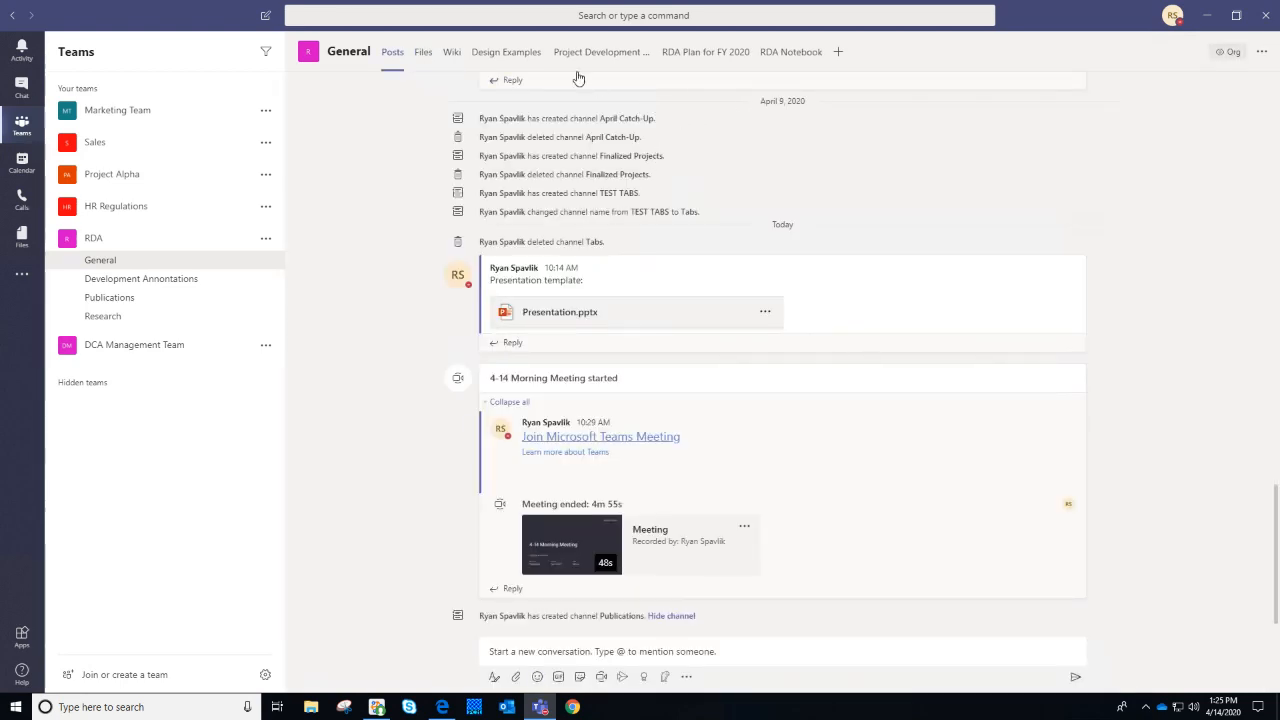
left_click(422, 55)
left_click(390, 52)
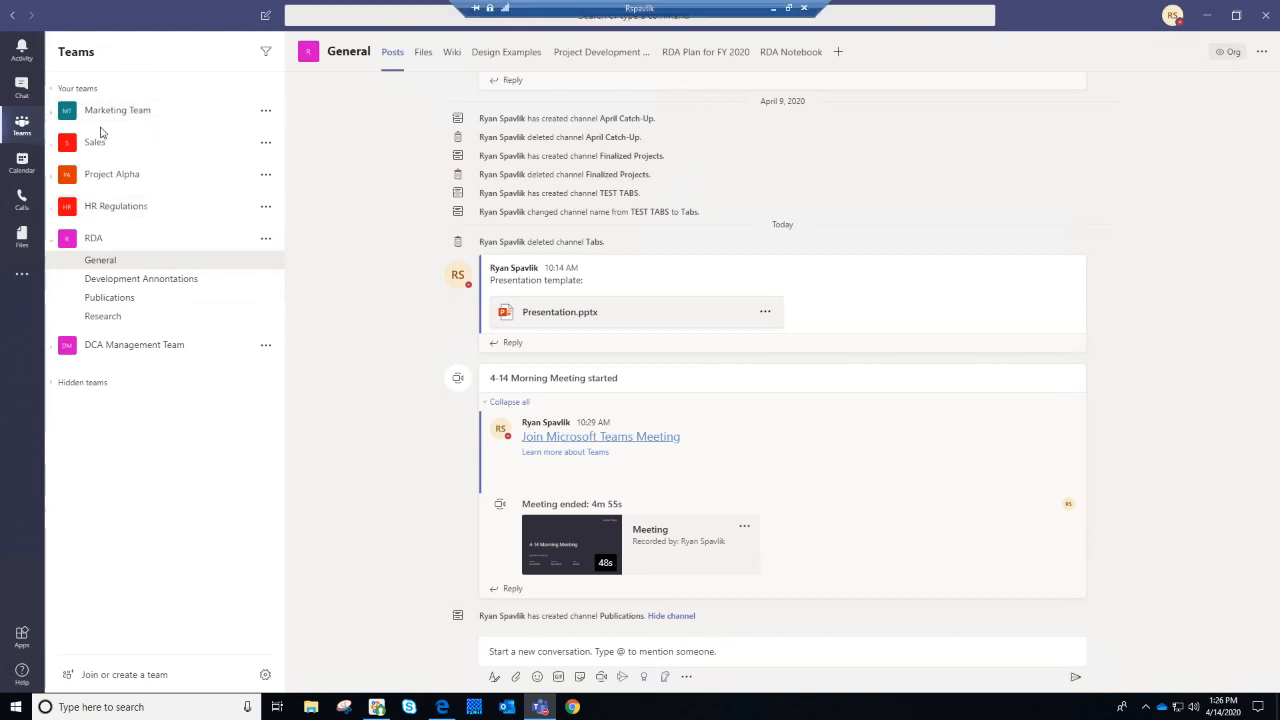
Expand Marketing Team, Sales, Project Alpha, HR Regulations and DCA Management Team to list their channels
left_click(60, 114)
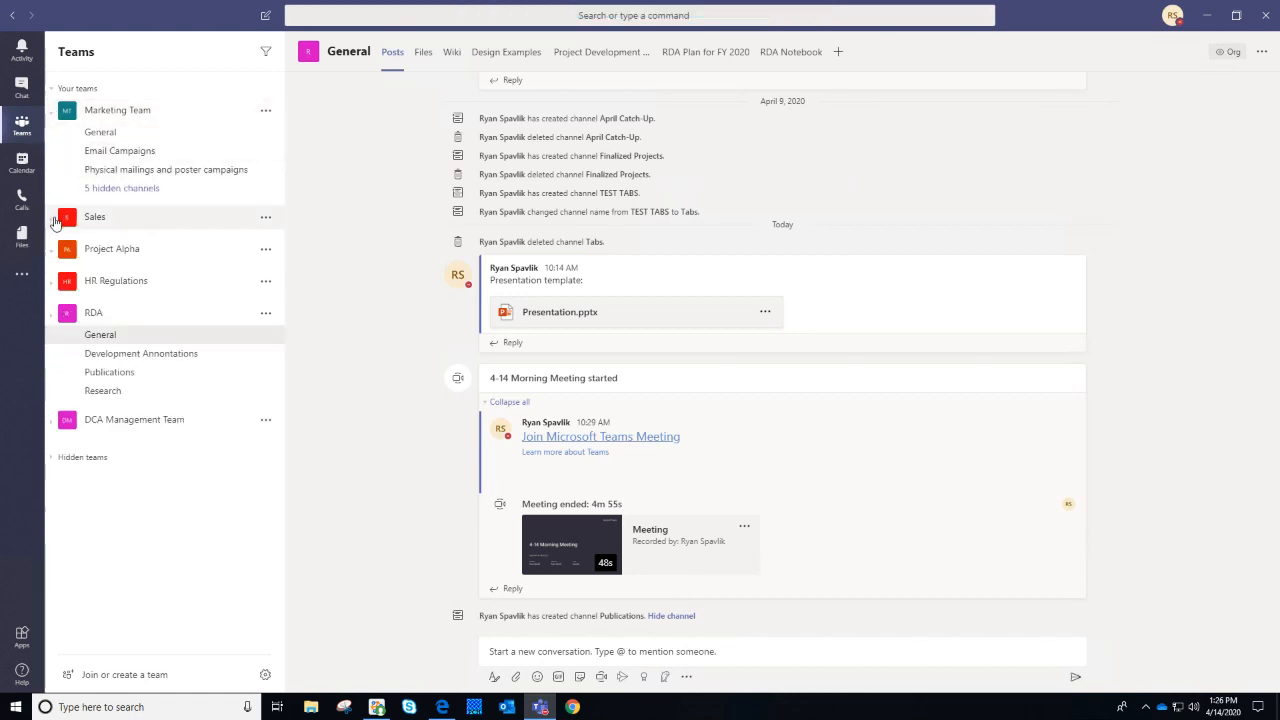
left_click(56, 220)
left_click(57, 327)
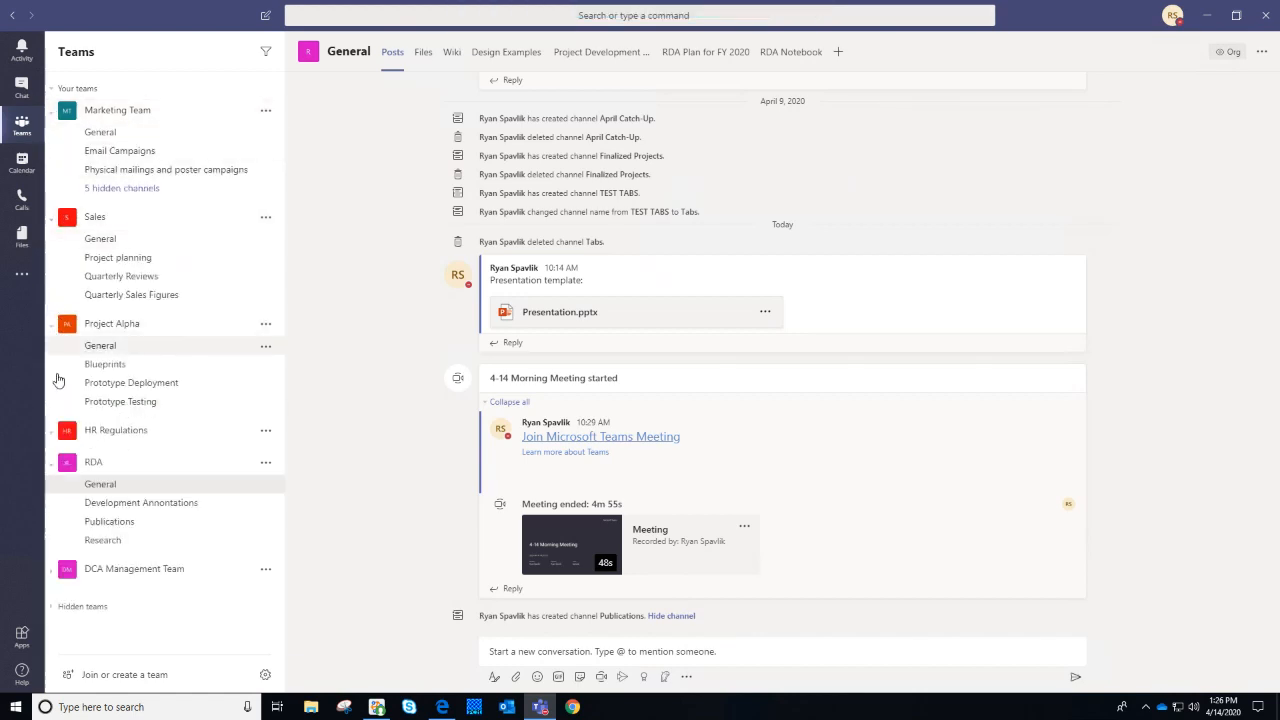
left_click(56, 436)
scroll(60, 600, "down", 1)
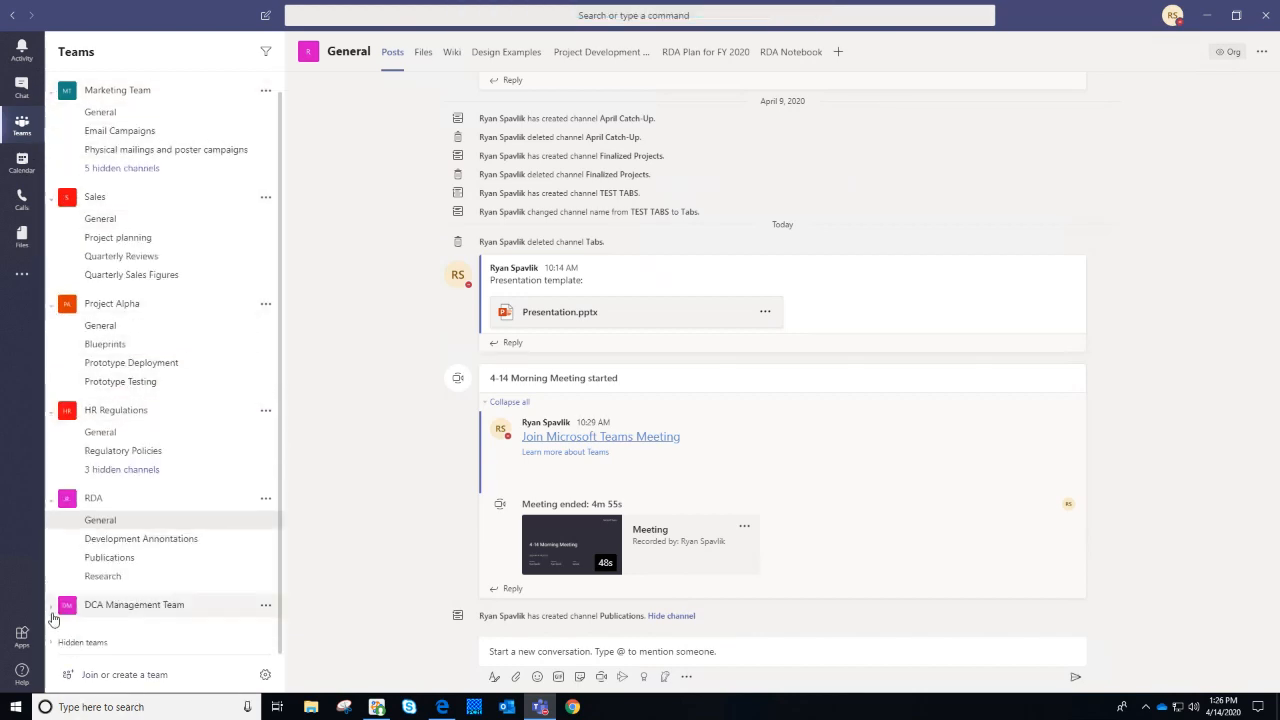
left_click(160, 605)
Open the Sales team's Project planning channel and the Email Campaigns channel's options
scroll(155, 330, "up", 1)
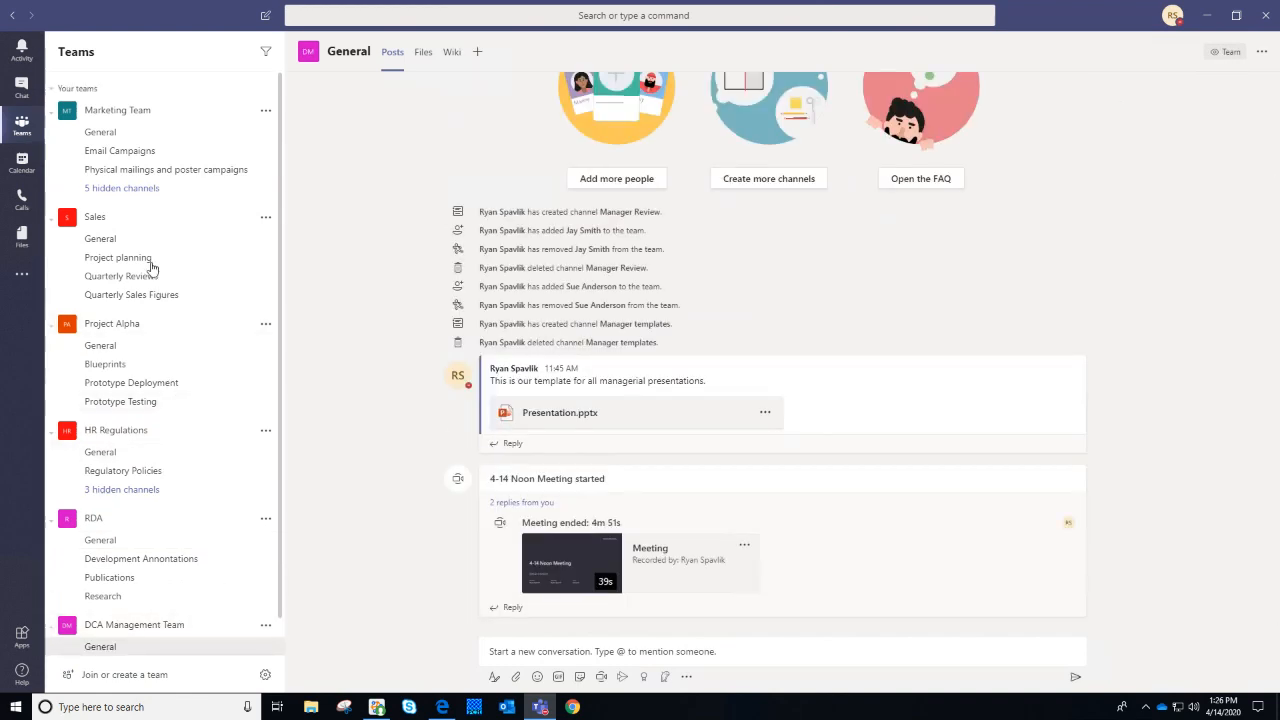
left_click(150, 260)
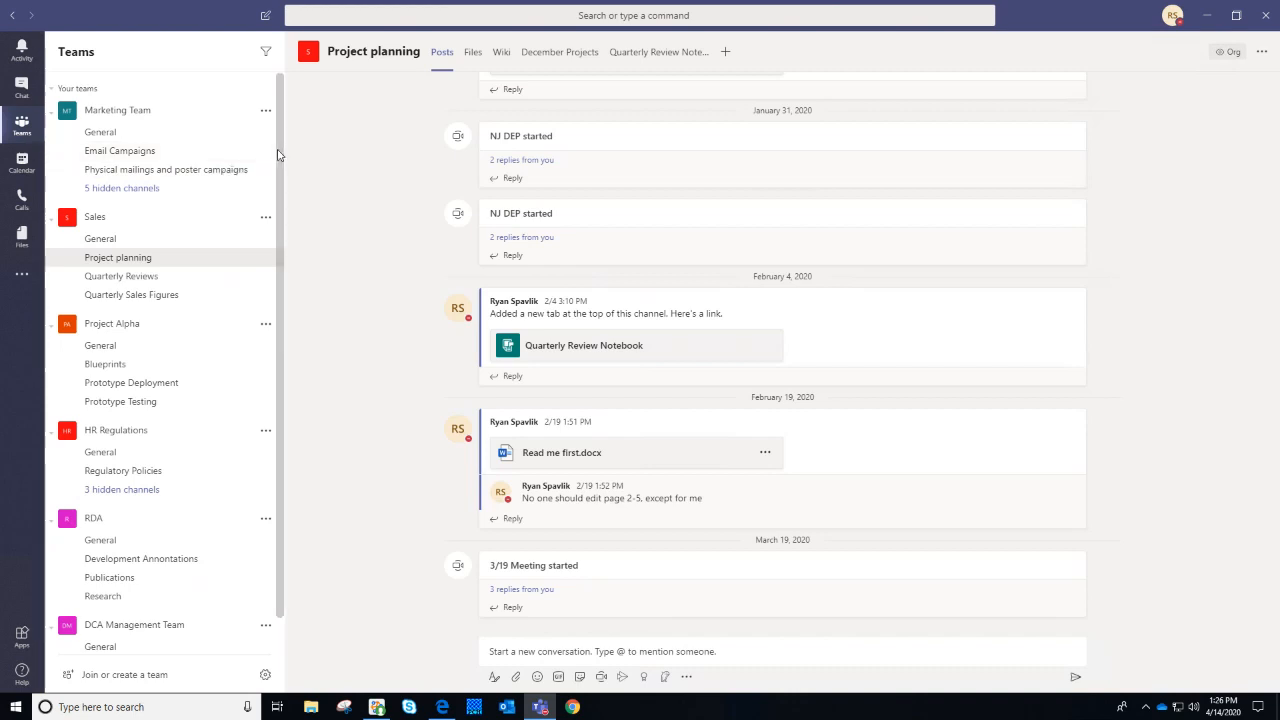
left_click(267, 153)
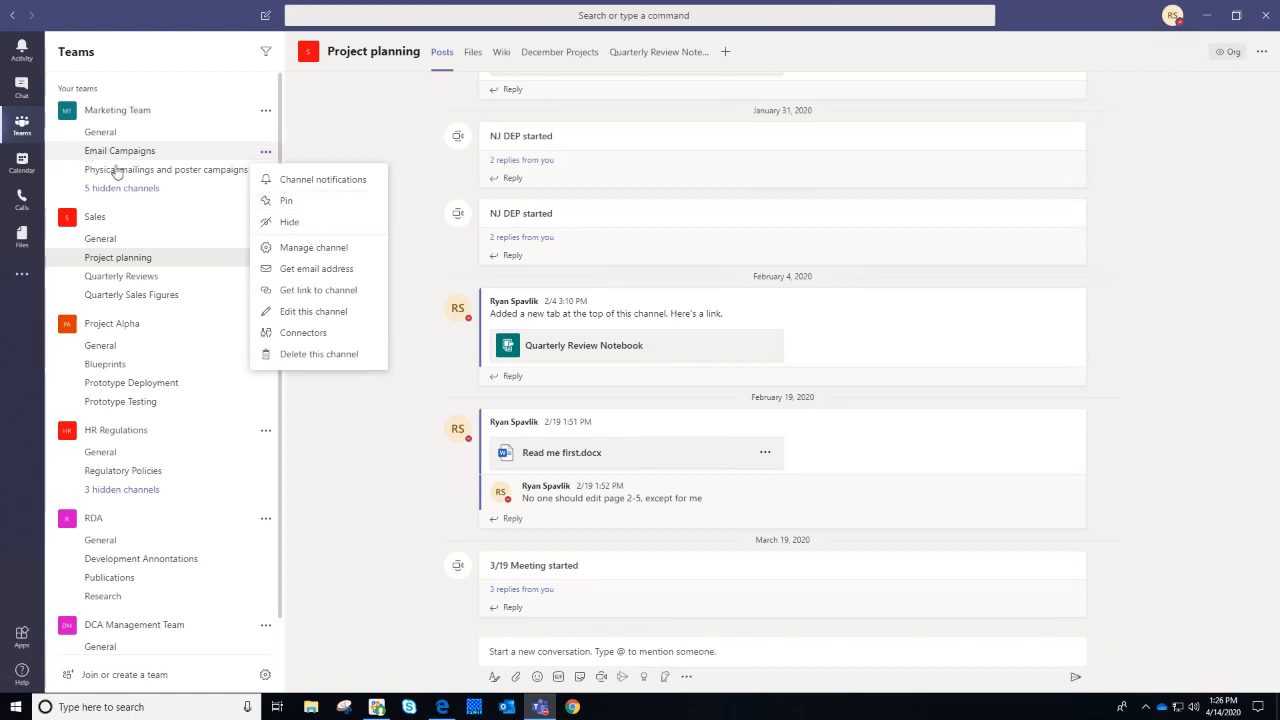
Move the Sales team below HR Regulations and list Marketing Team's five hidden channels
left_click_drag(190, 213, 263, 209)
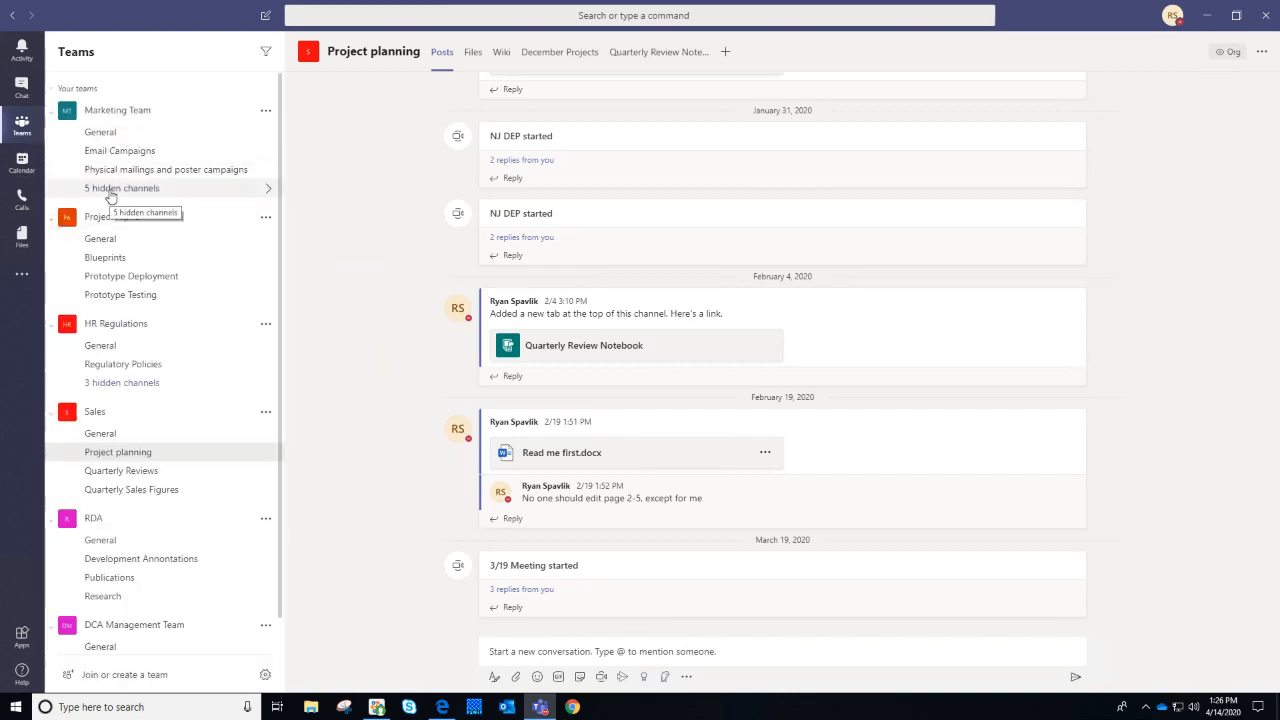
left_click(110, 194)
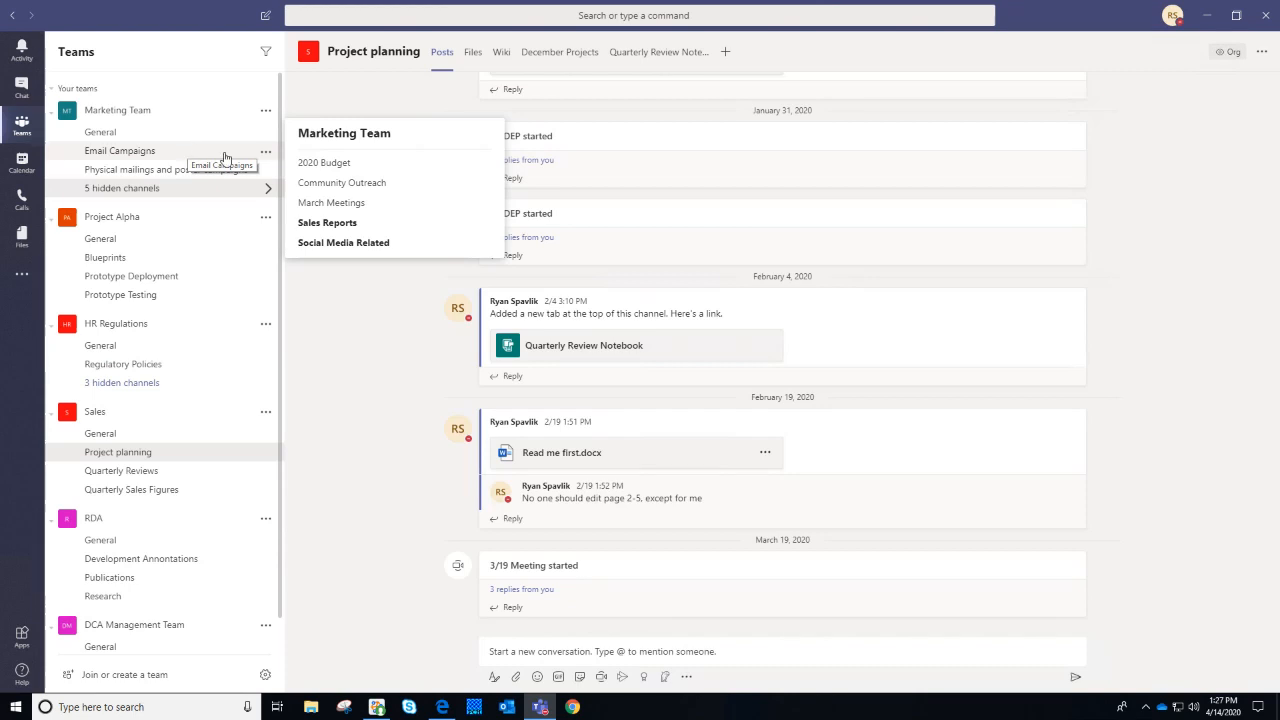
Visit hidden 2020 Budget and its files, then hidden Sales Reports, ending in Marketing Team's General
mouse_move(322, 178)
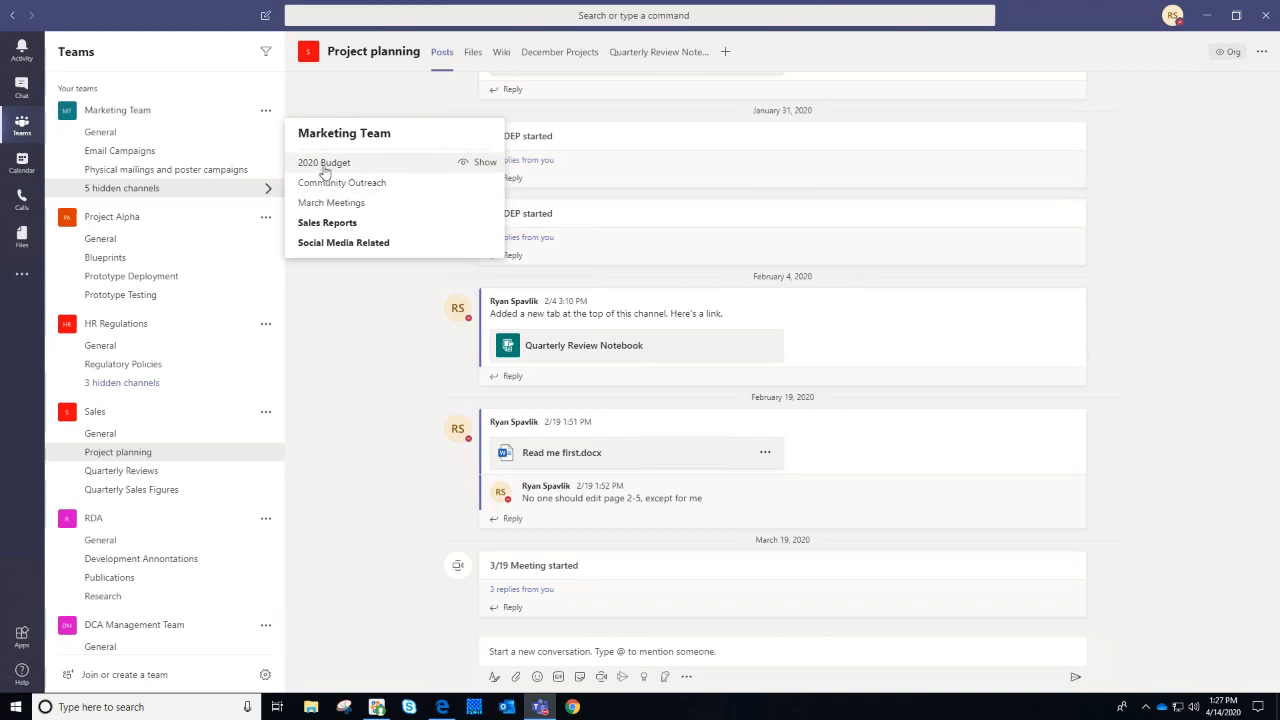
left_click(324, 164)
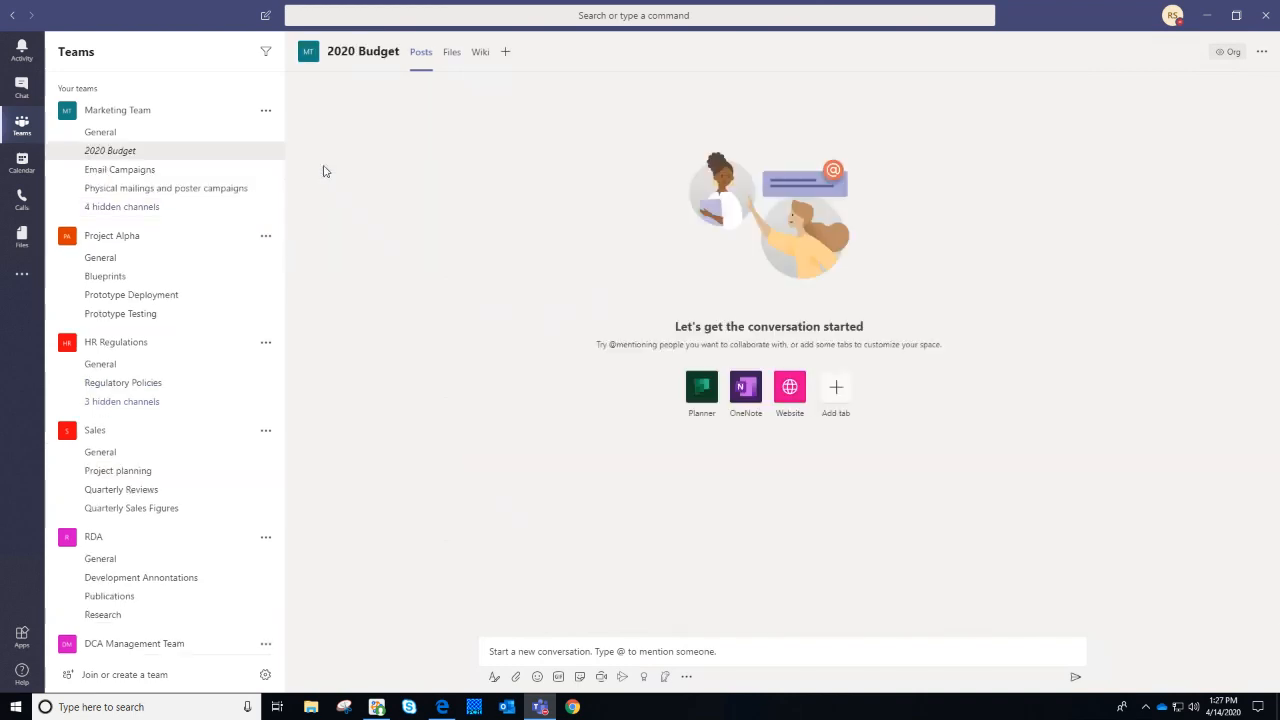
left_click(451, 53)
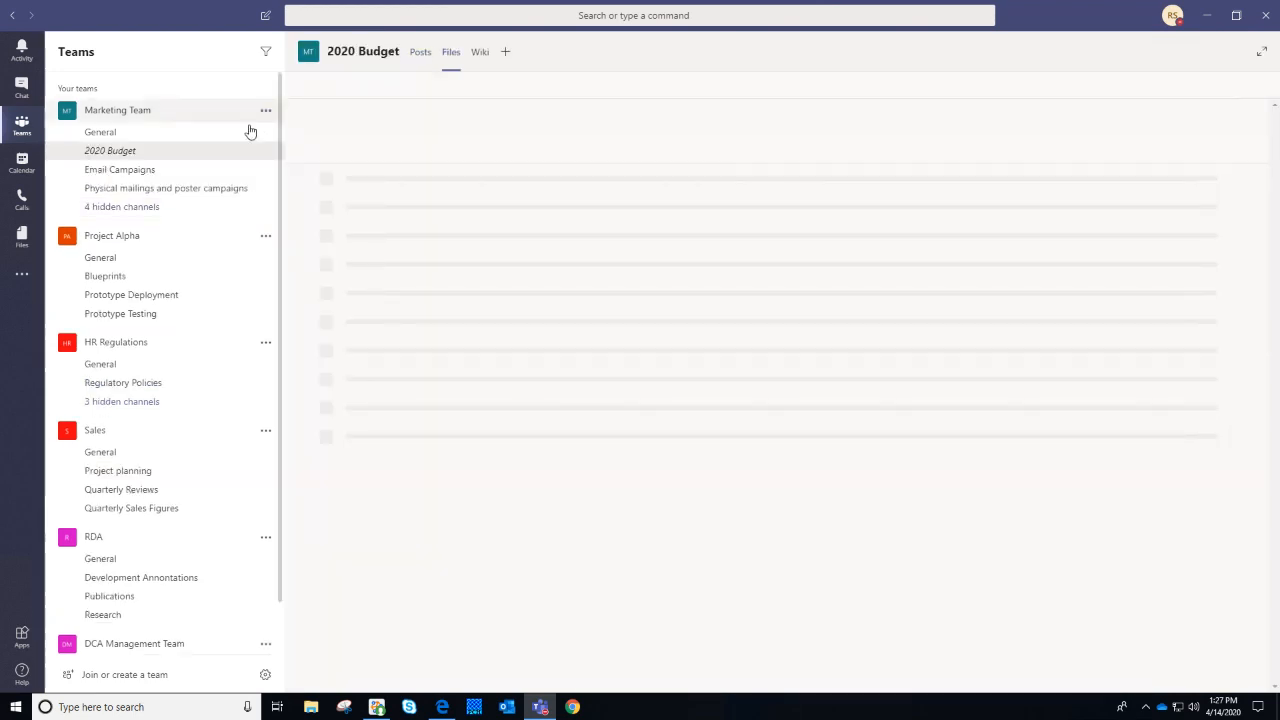
left_click(143, 209)
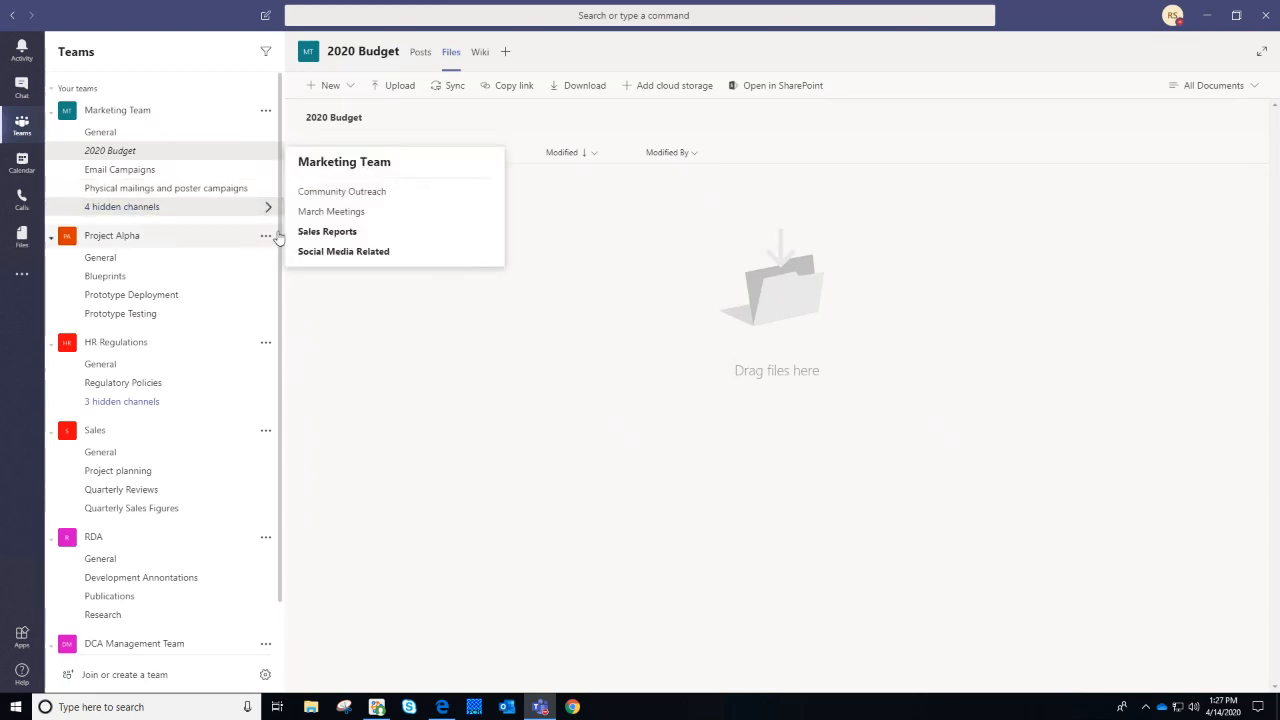
left_click(325, 231)
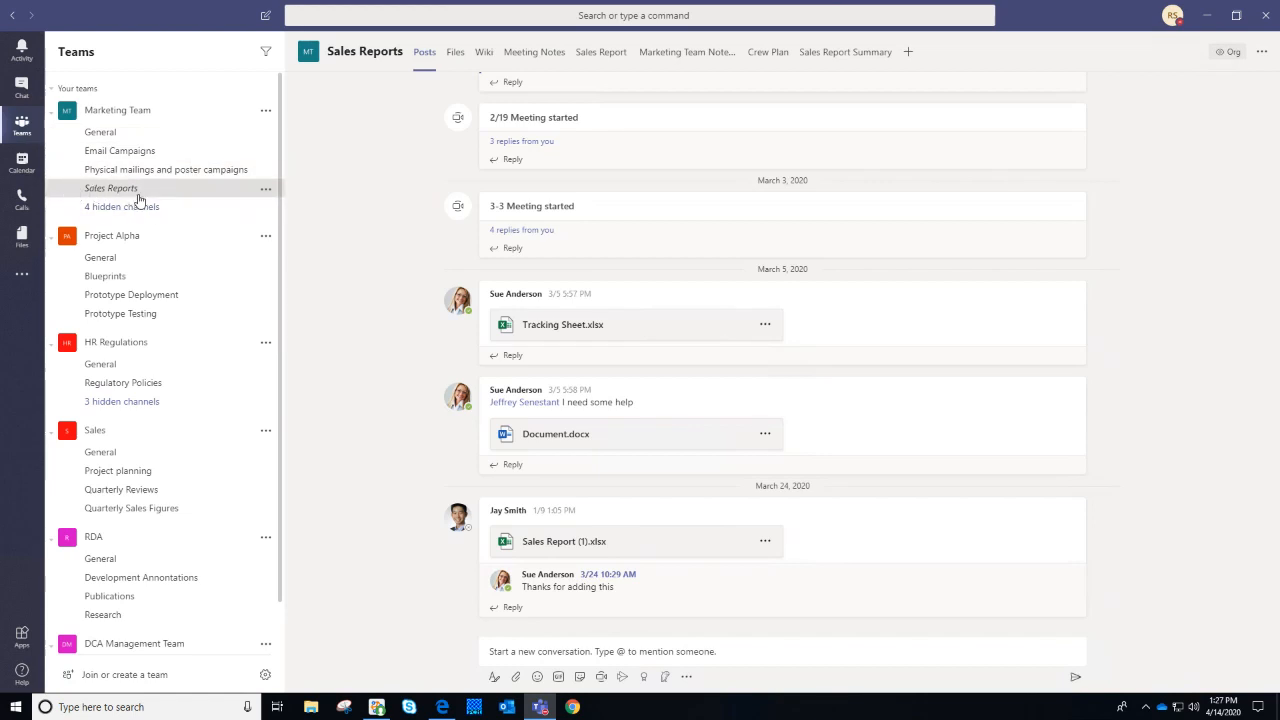
left_click(147, 133)
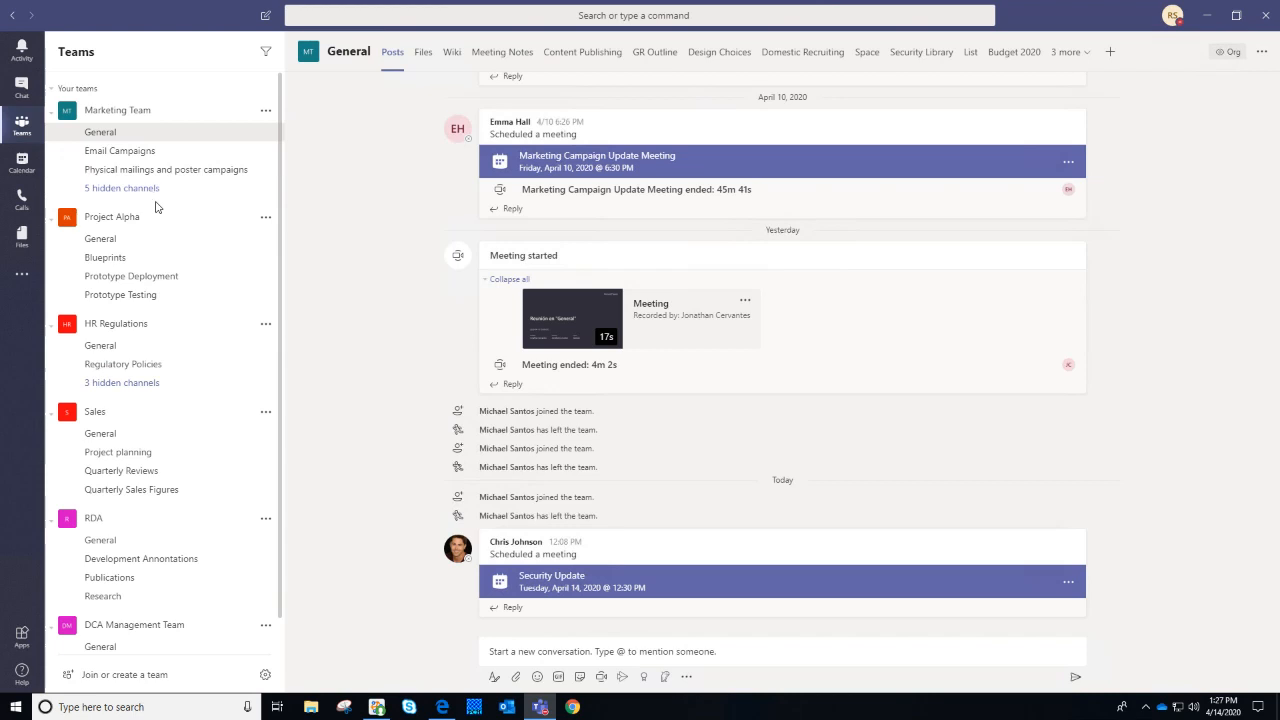
Hide the Physical mailings and poster campaigns channel in Marketing Team
left_click(265, 151)
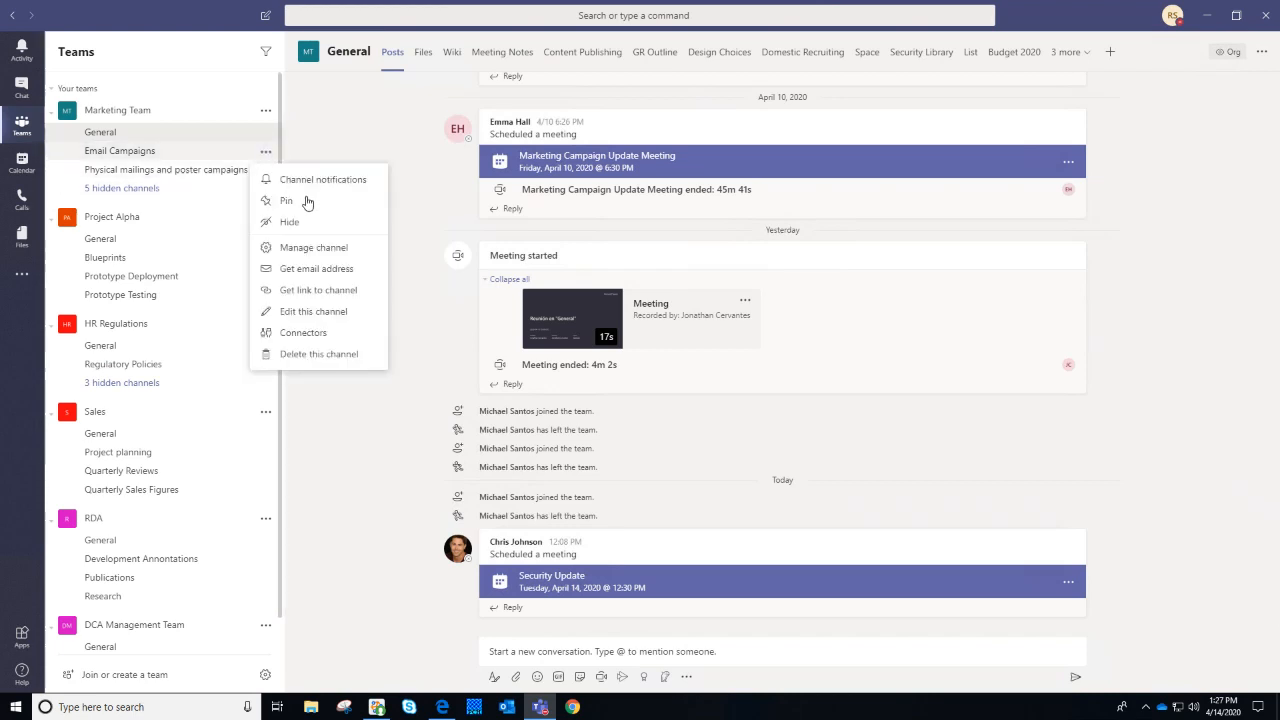
left_click(115, 207)
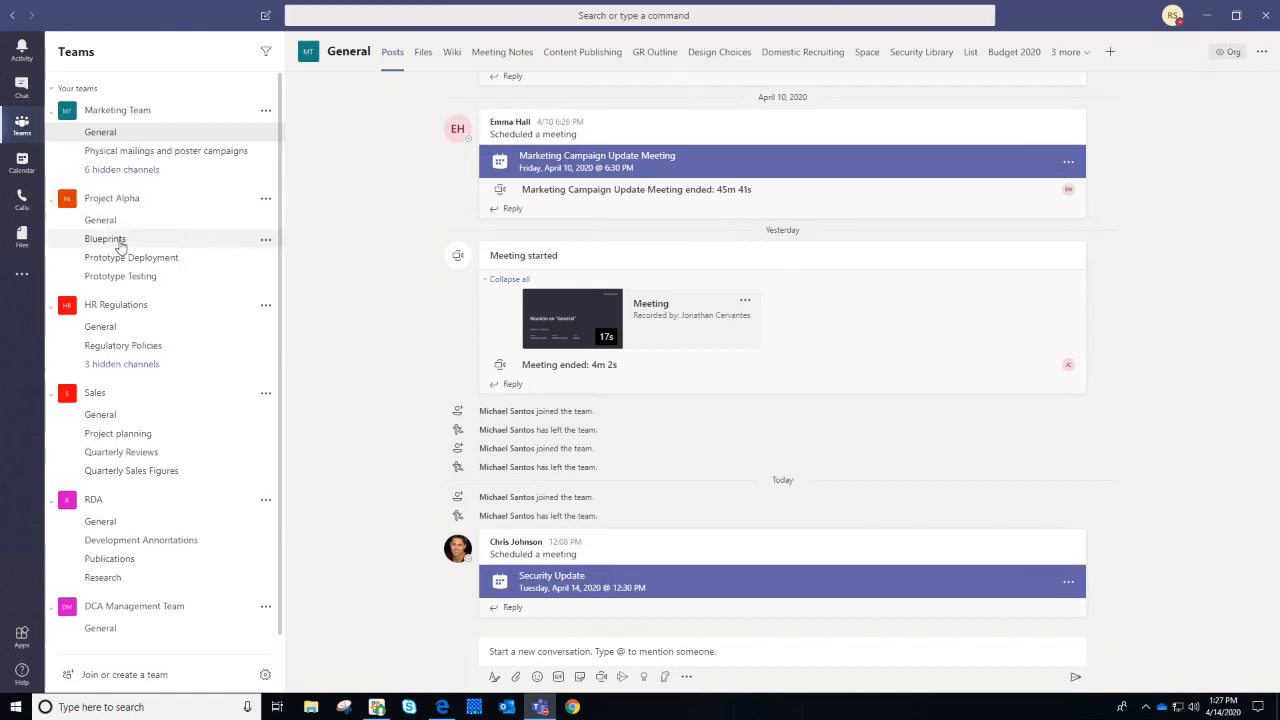
left_click(265, 152)
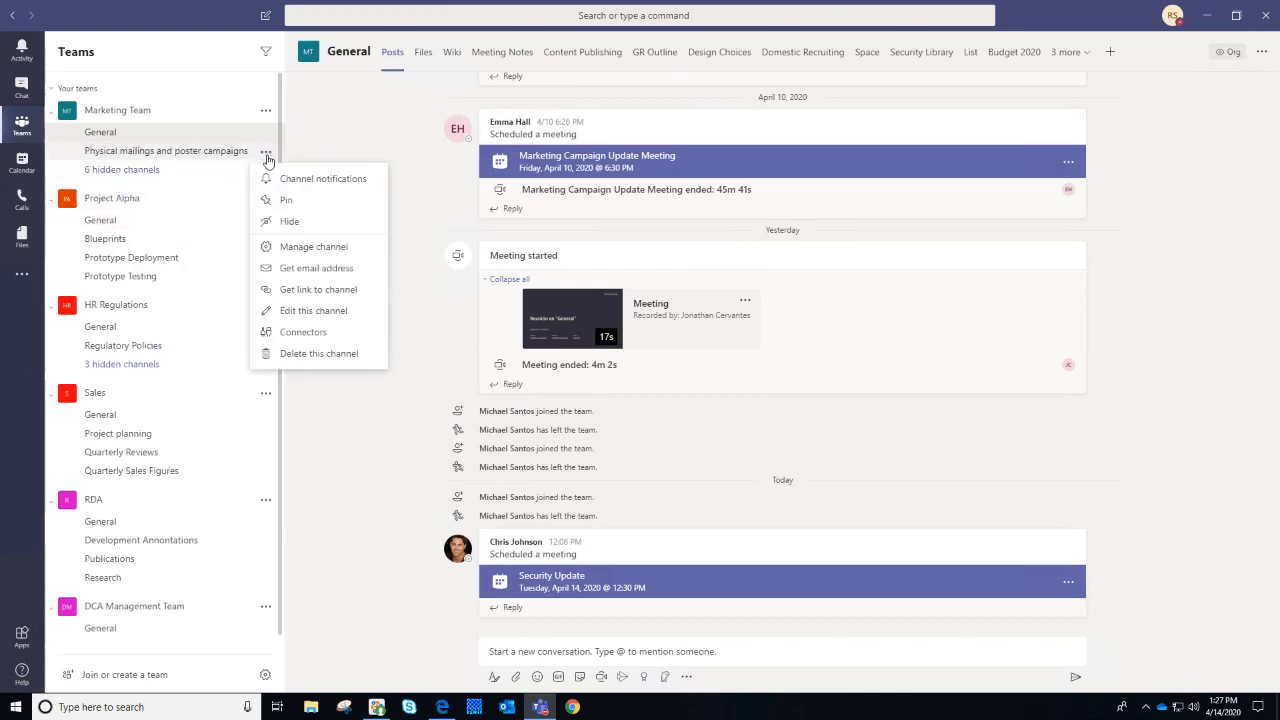
left_click(310, 222)
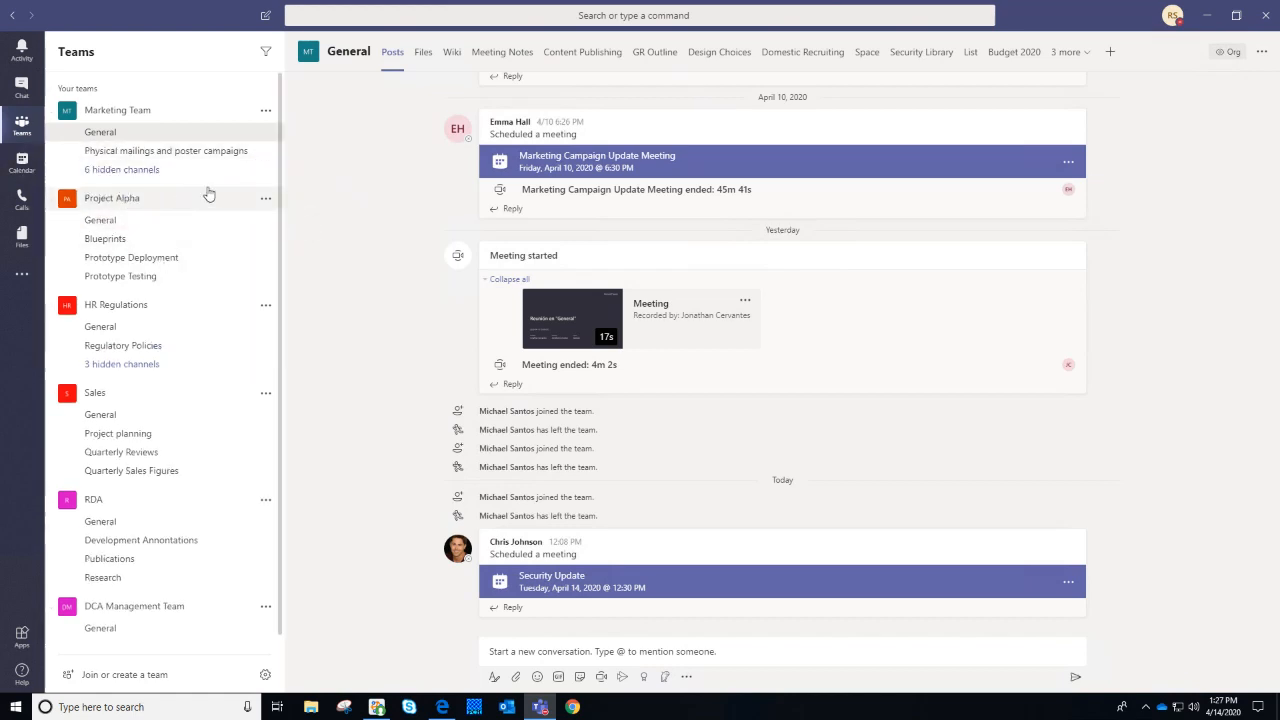
Unhide the Email Campaigns channel from Marketing Team's seven hidden channels
left_click(179, 151)
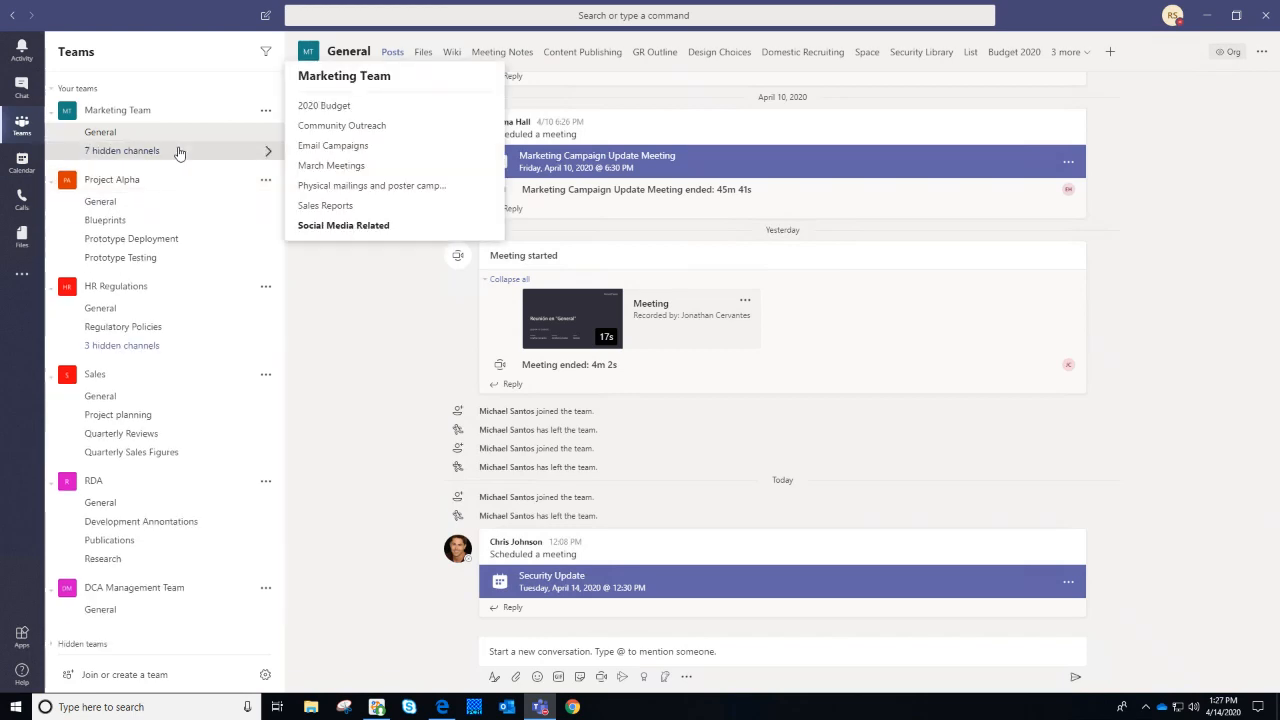
mouse_move(396, 165)
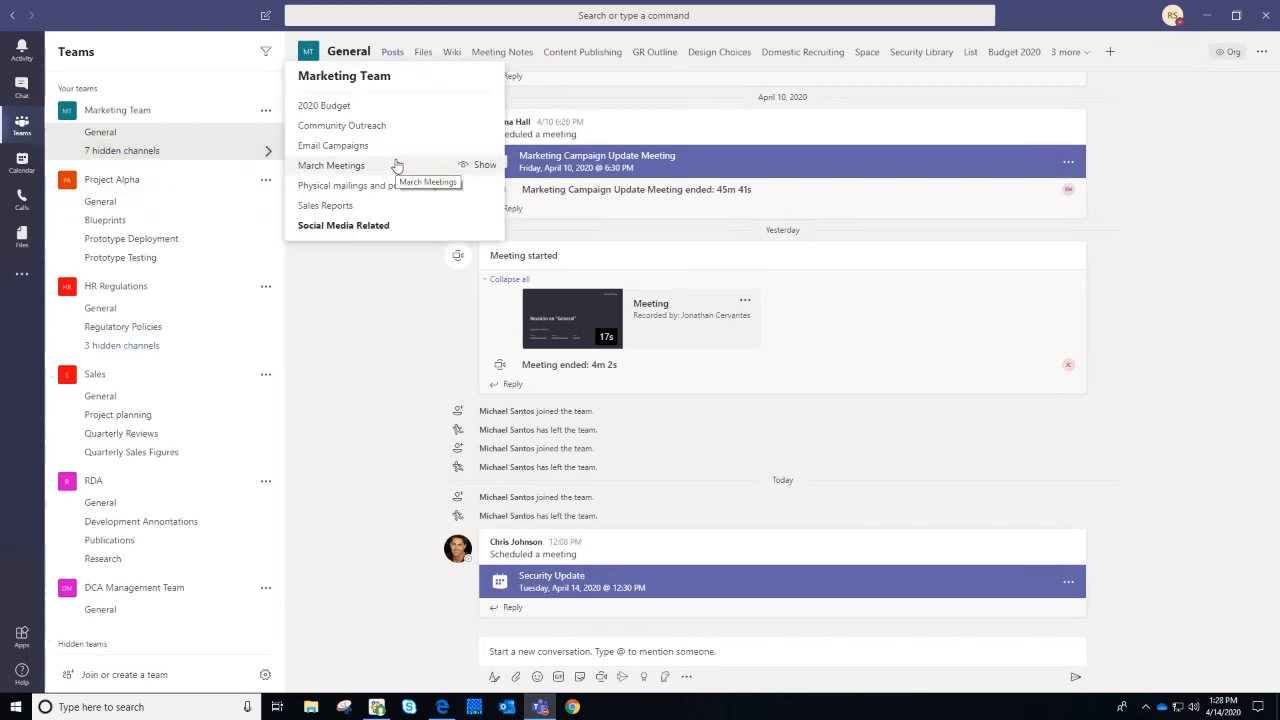
left_click(473, 148)
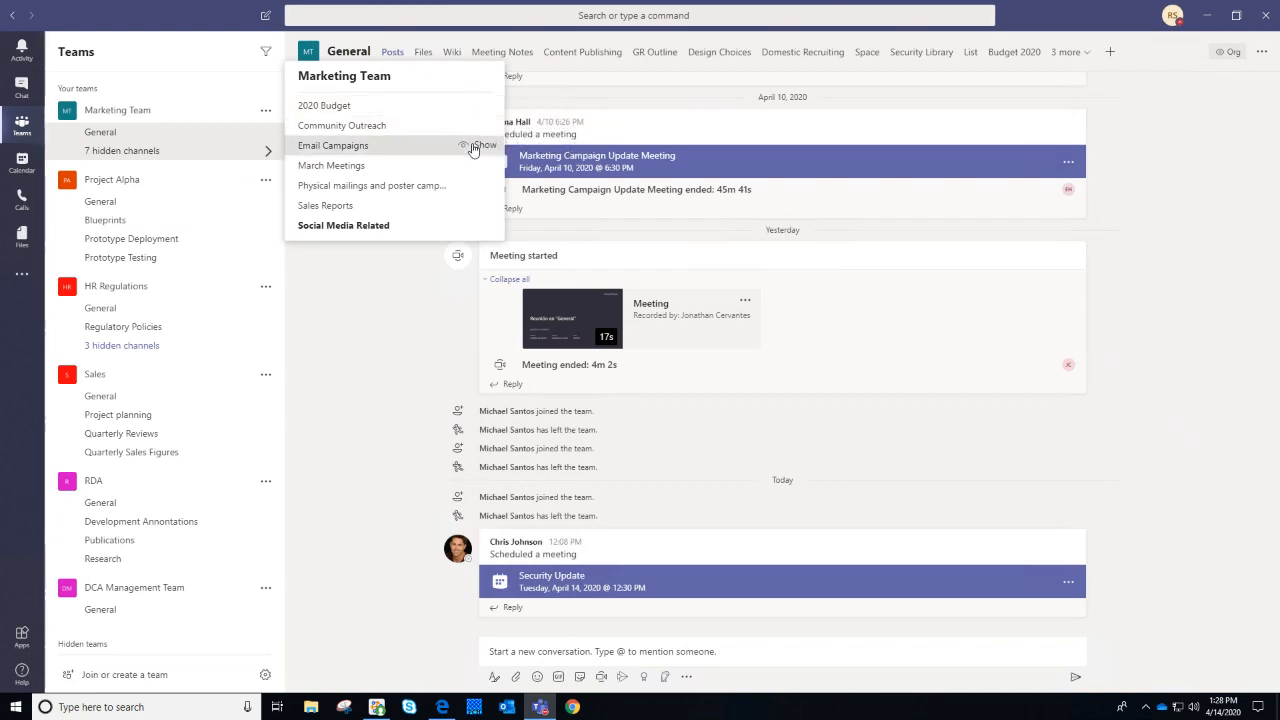
Open the hidden Sales Reports channel and set it to Show permanently in the list
left_click(267, 111)
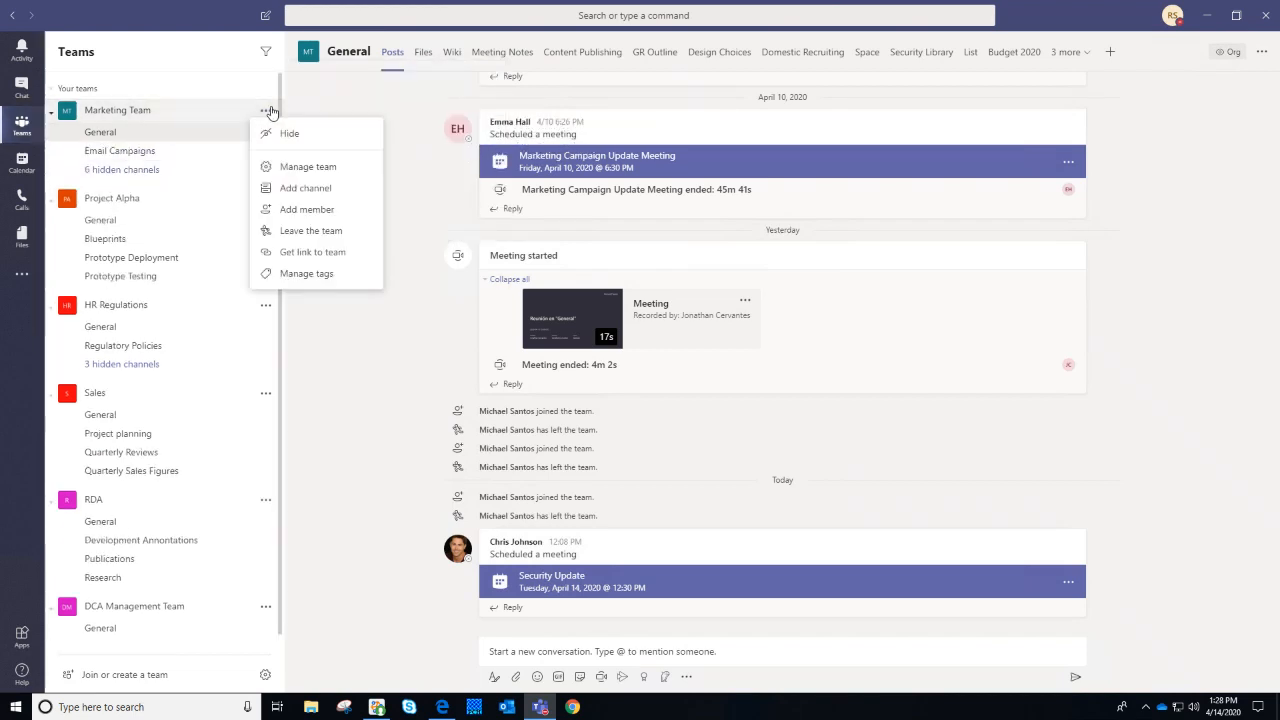
left_click(163, 171)
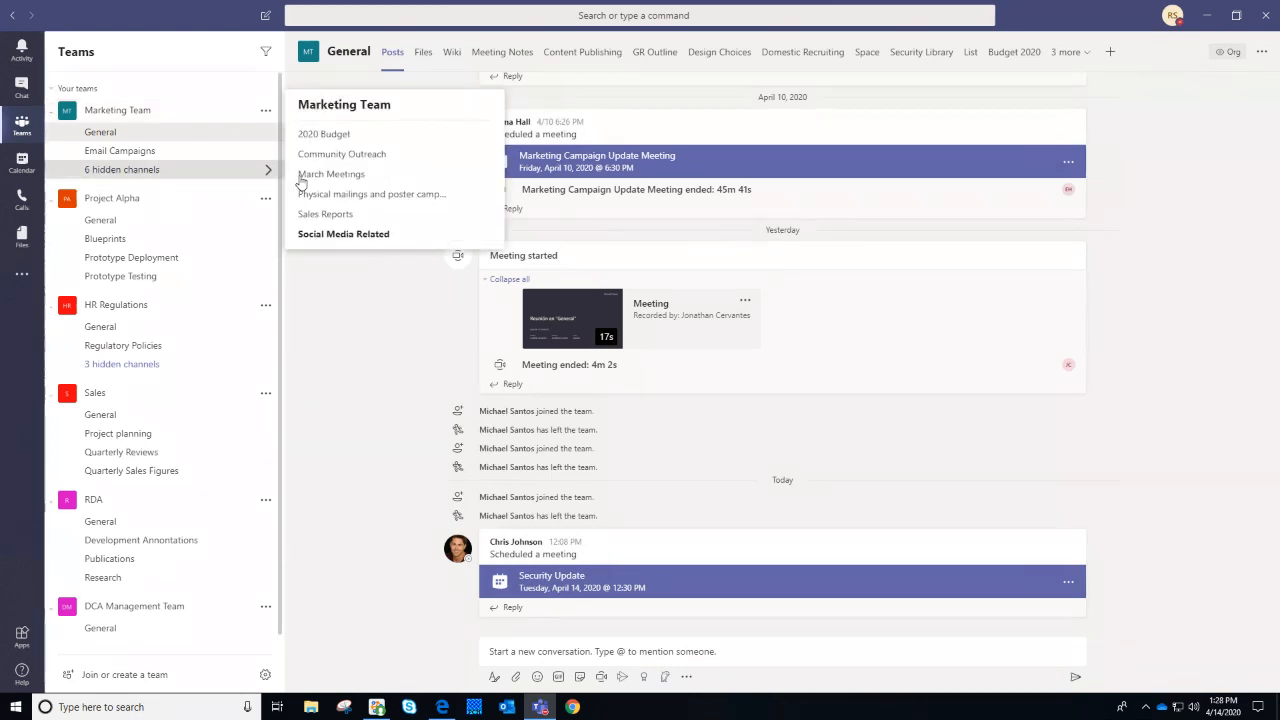
left_click(358, 216)
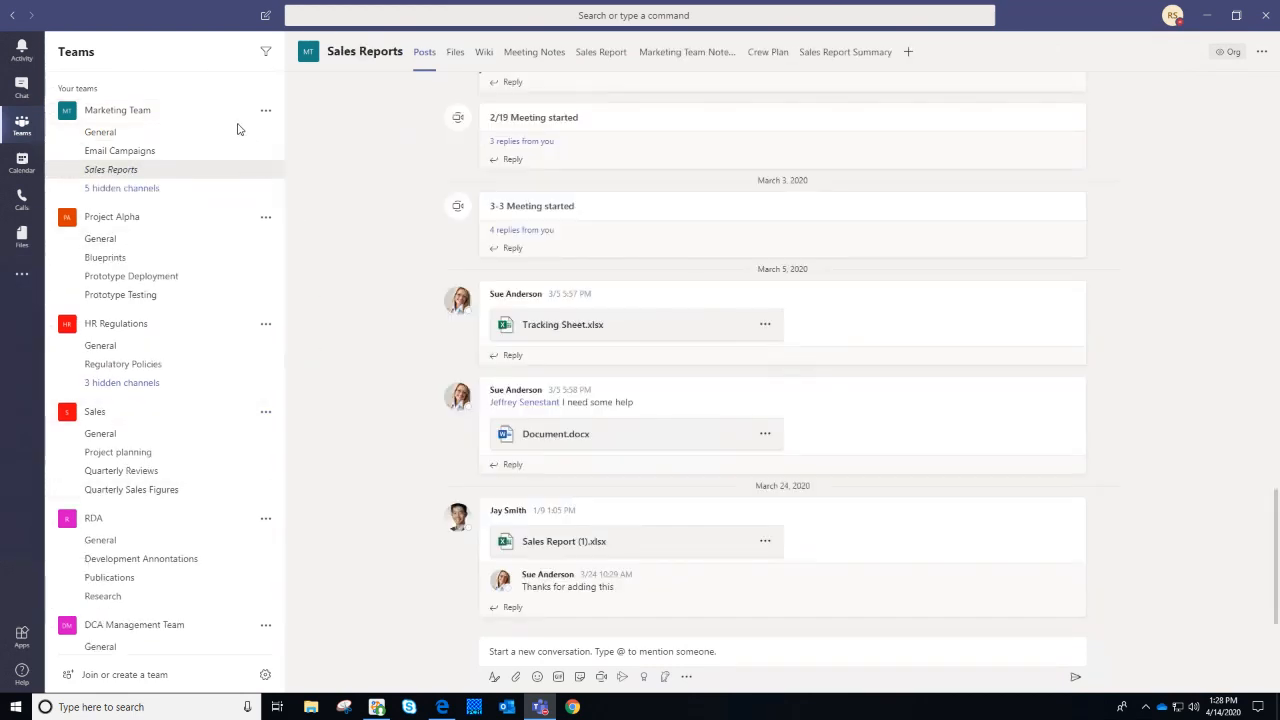
left_click(234, 192)
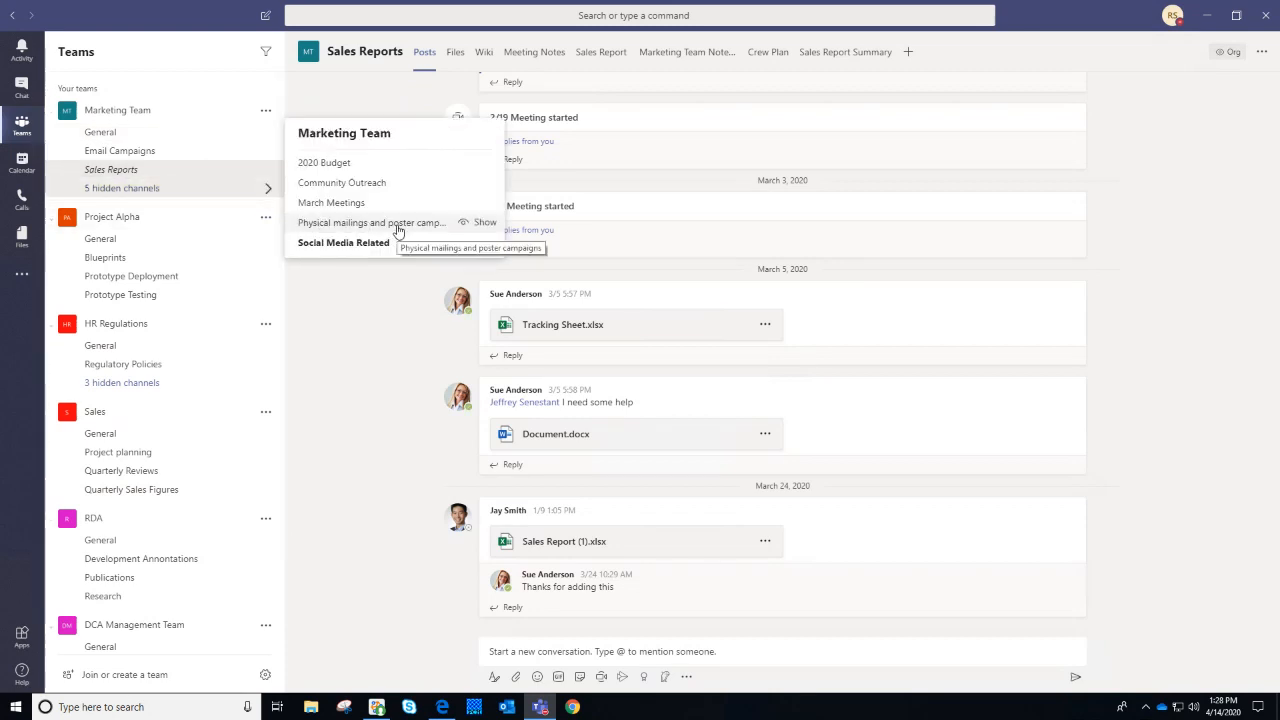
left_click(265, 170)
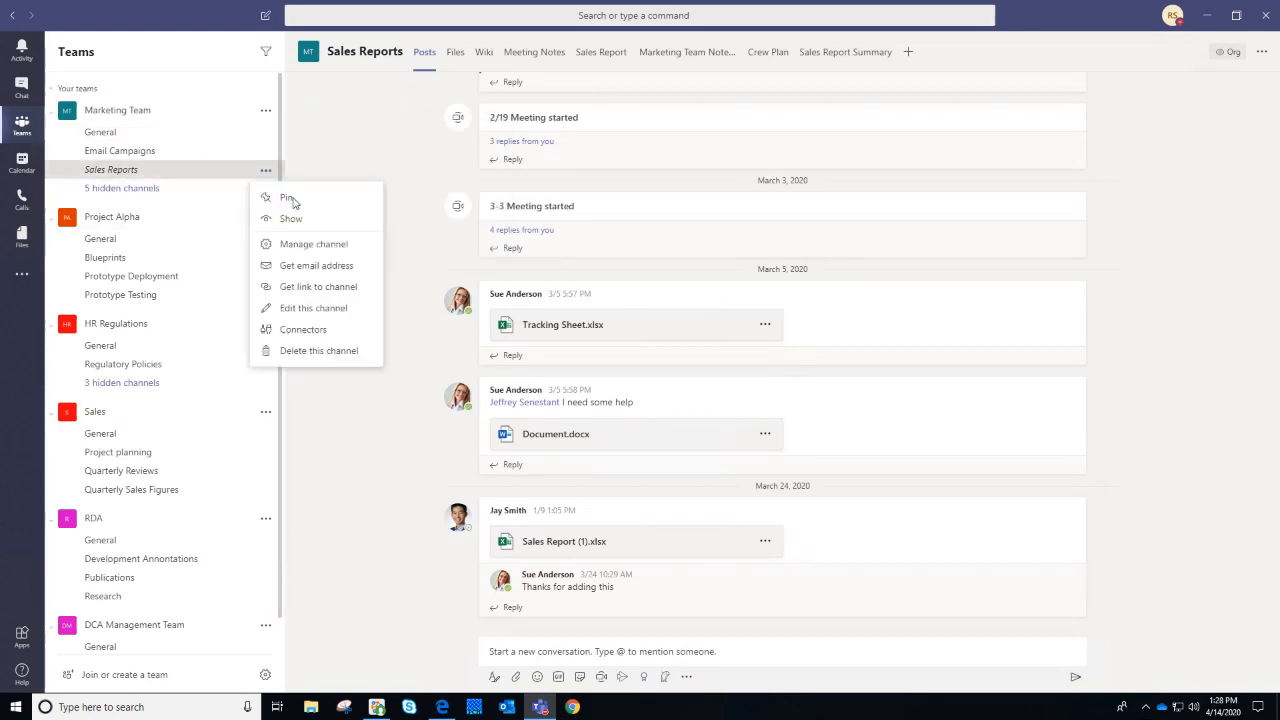
left_click(288, 218)
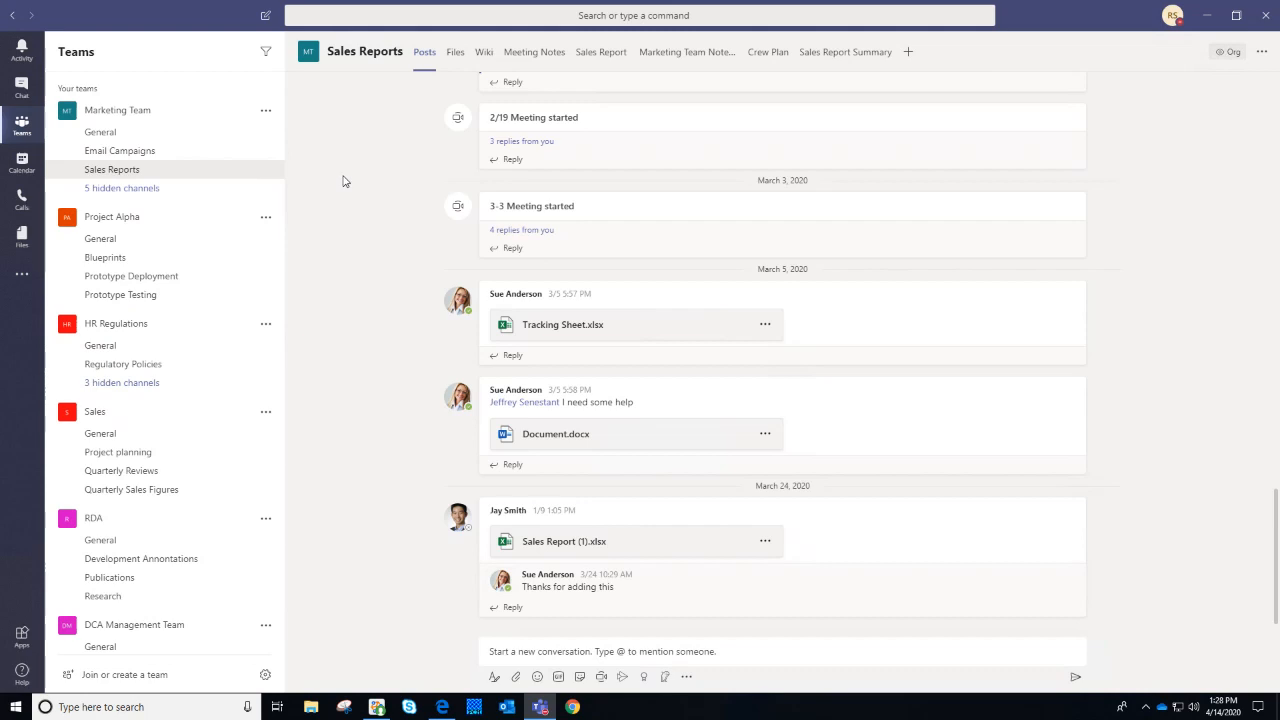
Collapse the Project Alpha, HR Regulations, Sales and RDA teams in the team list
left_click(55, 218)
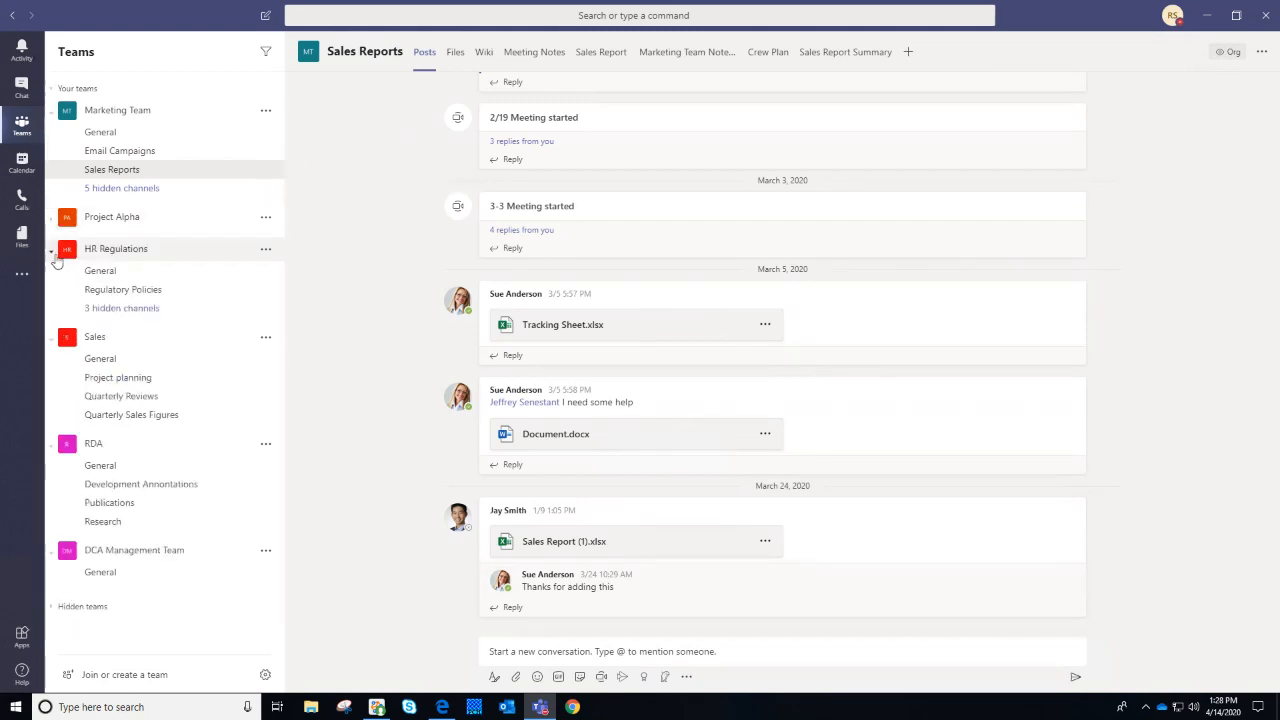
left_click(55, 249)
left_click(55, 281)
left_click(55, 313)
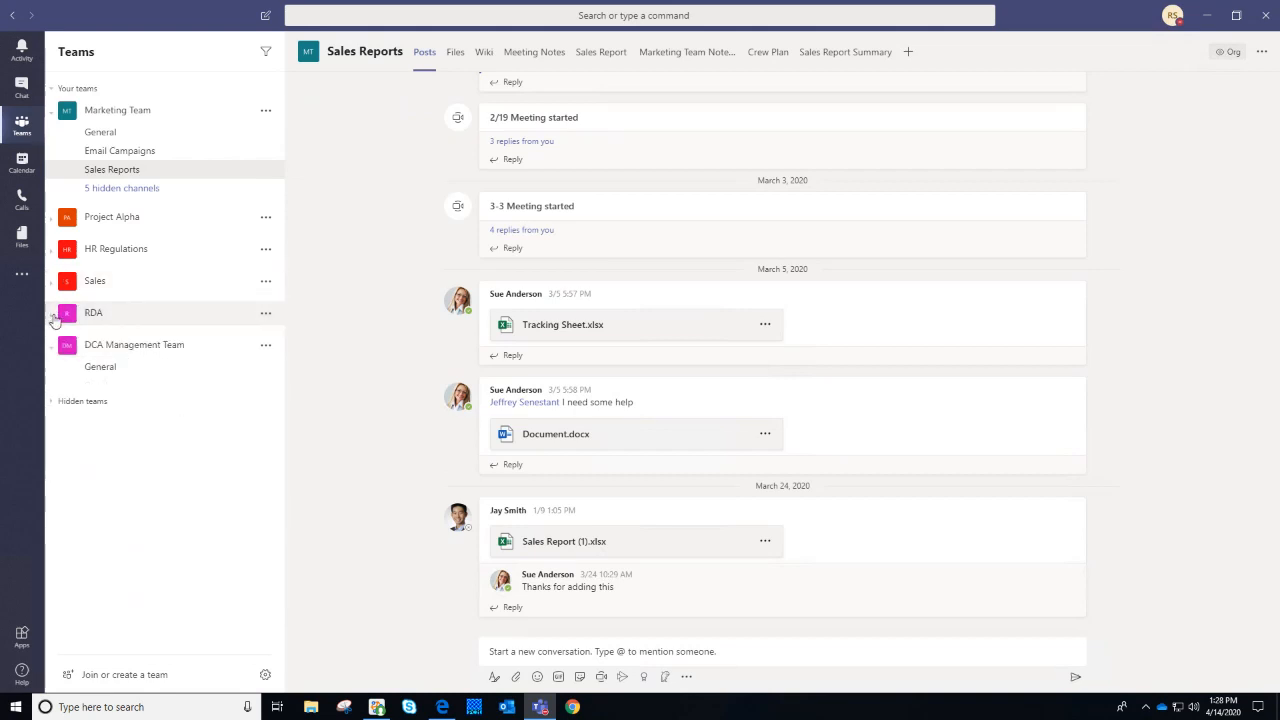
Hide DCA Management Team, check the Hidden teams section, then re-expand Project Alpha's channels
left_click(266, 346)
left_click(288, 376)
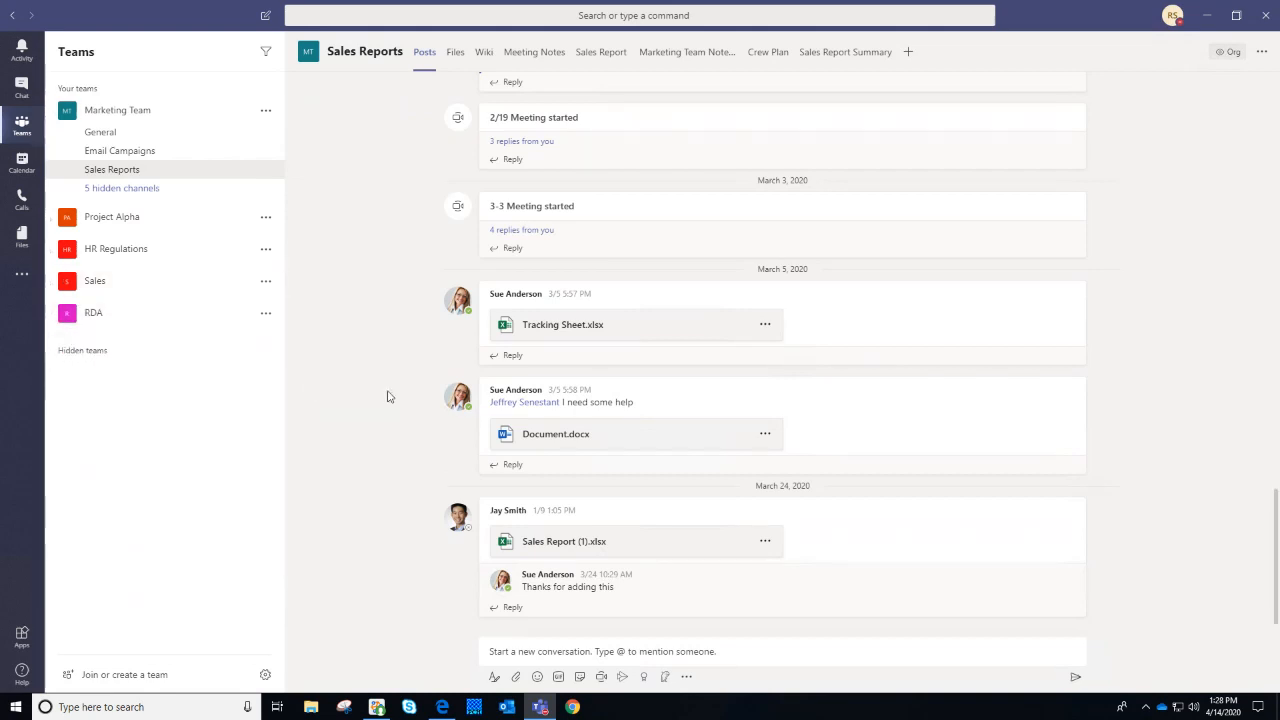
left_click(50, 354)
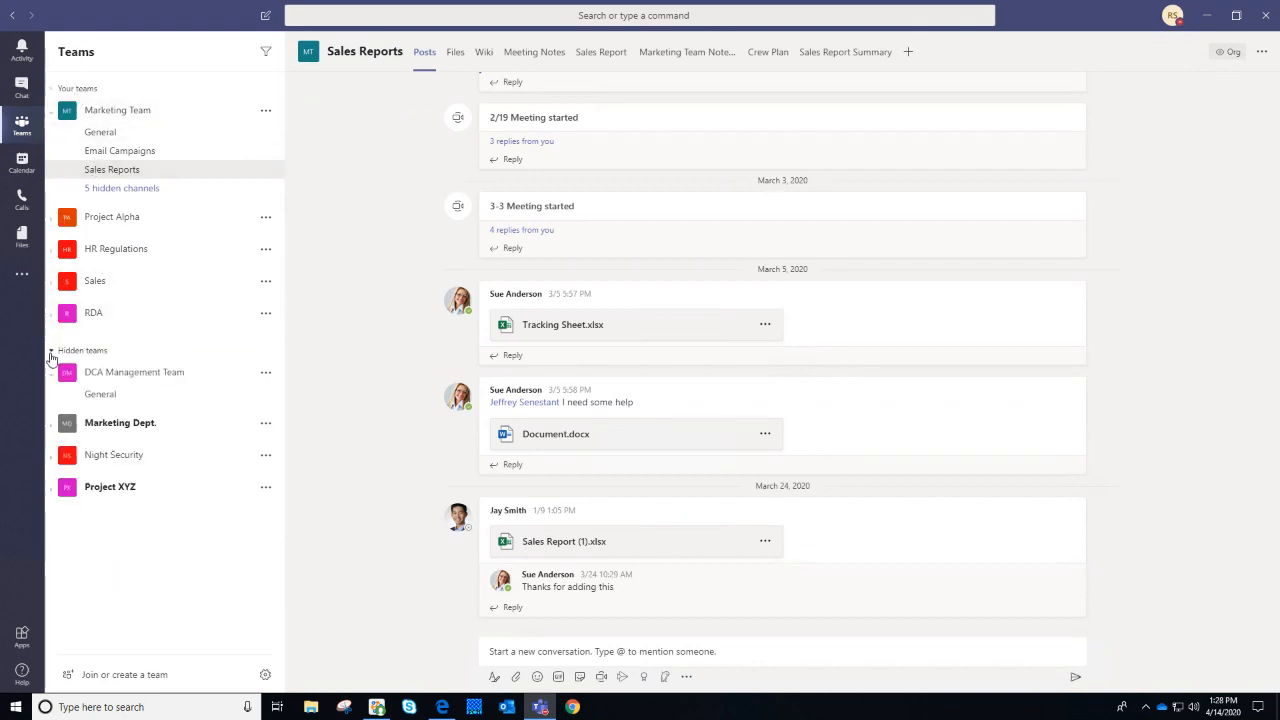
left_click(50, 354)
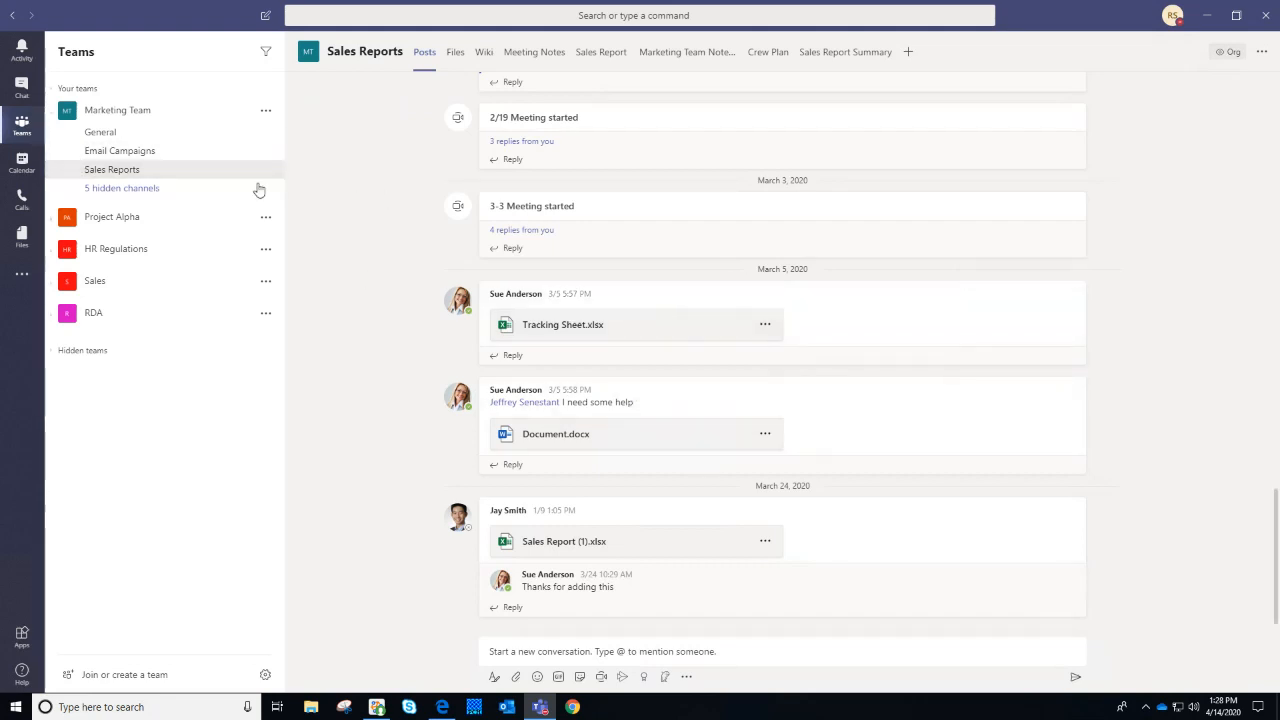
left_click(57, 224)
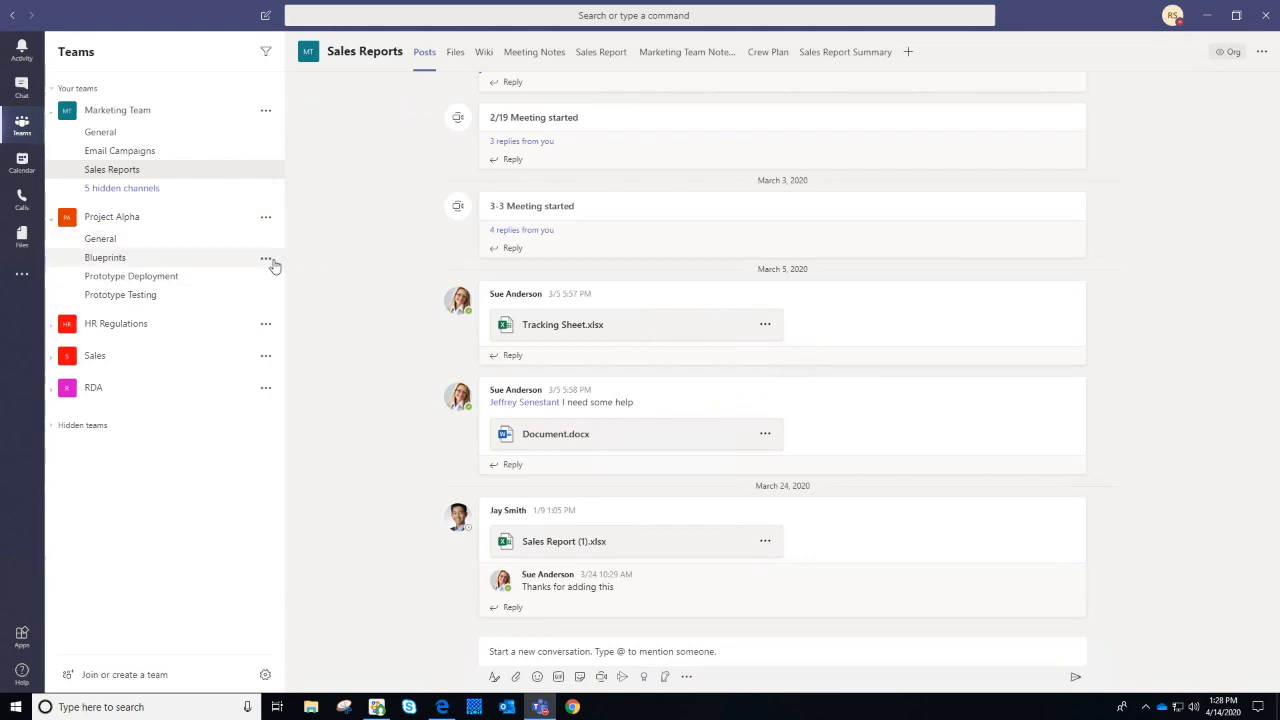
left_click(267, 259)
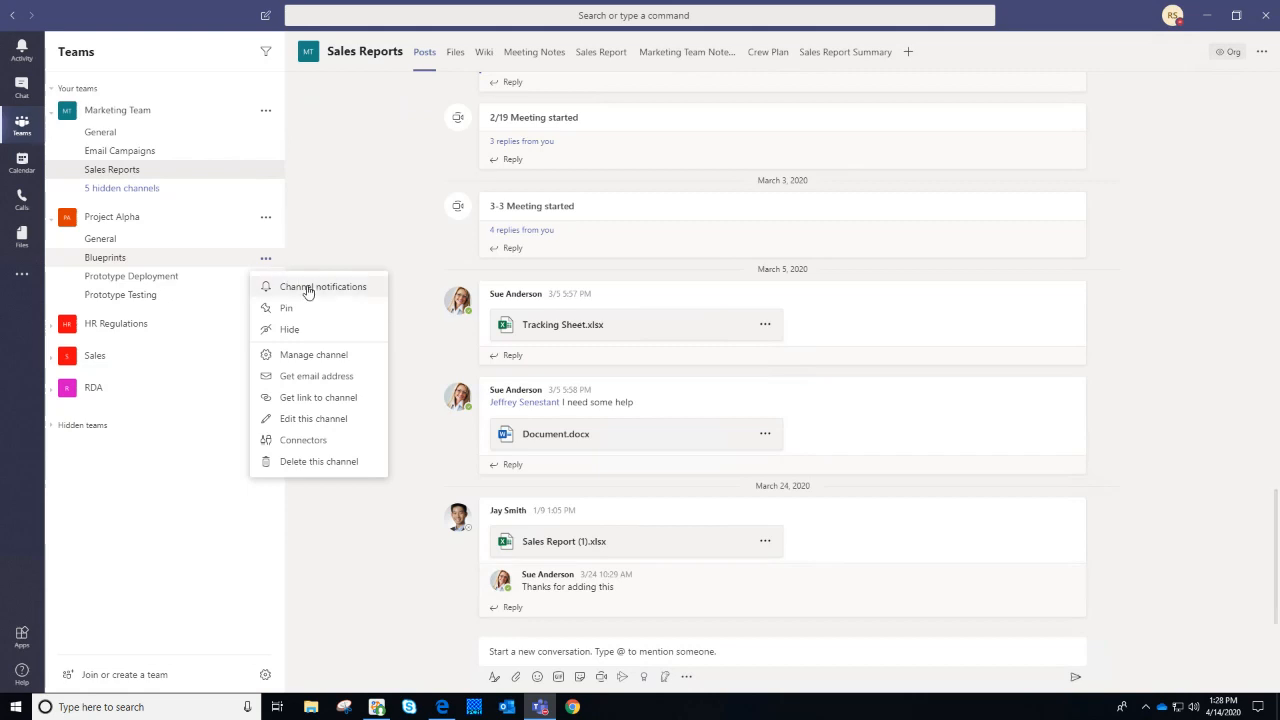
left_click(420, 112)
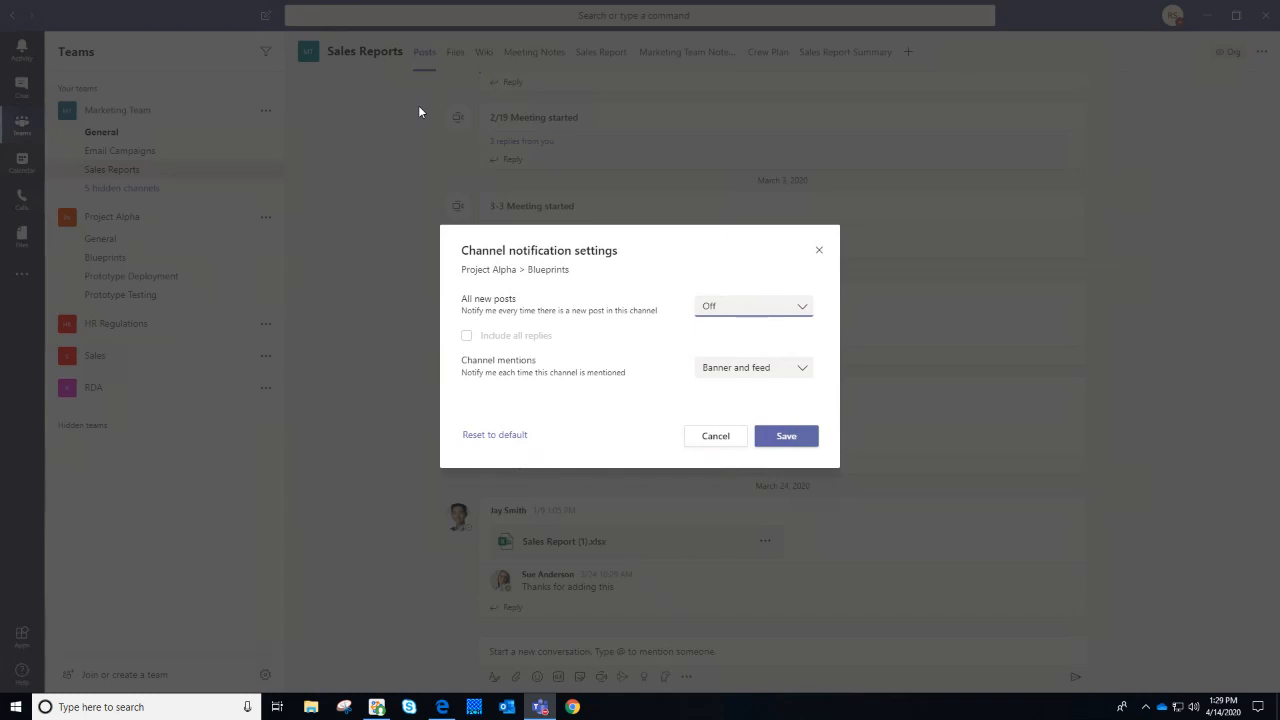
left_click(762, 306)
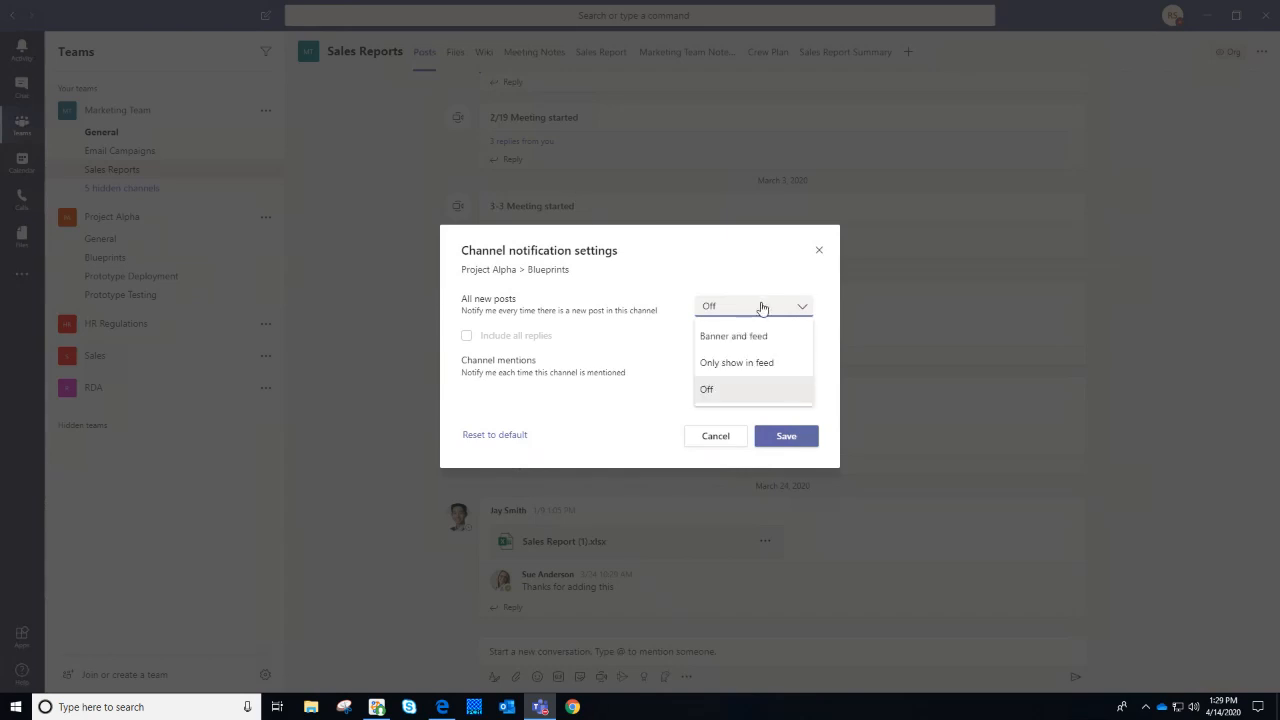
left_click(769, 343)
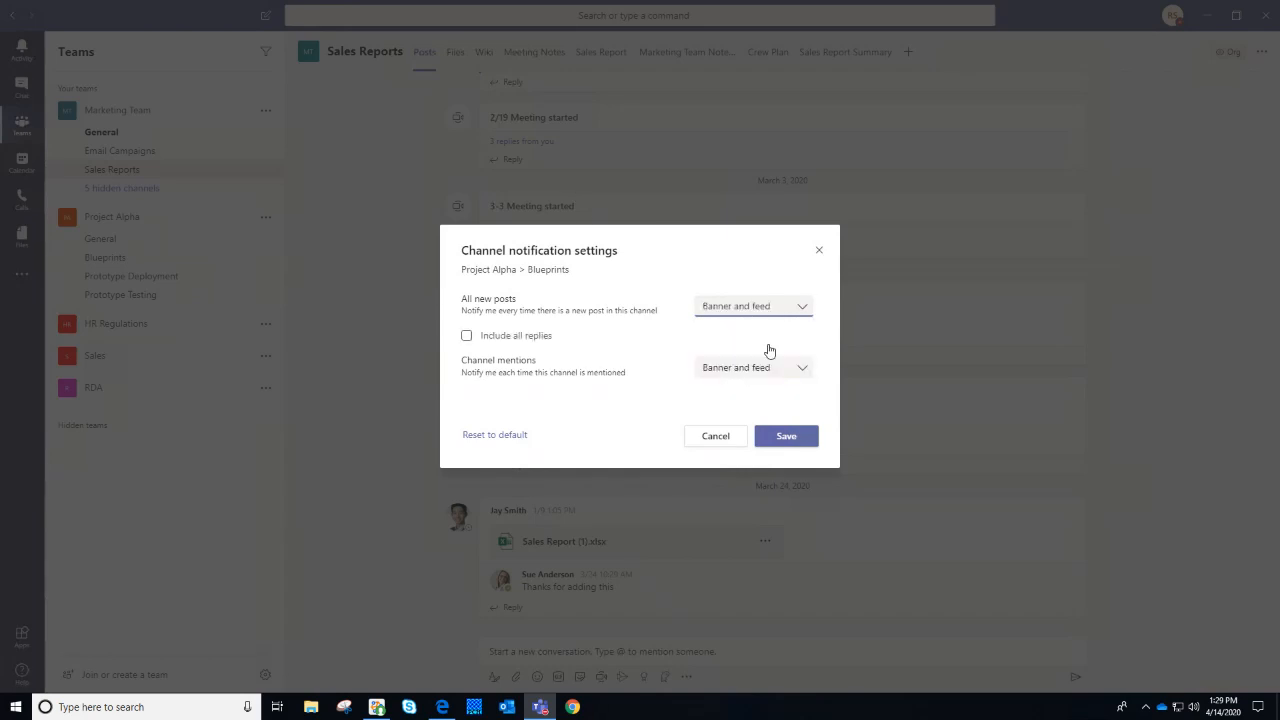
left_click(724, 310)
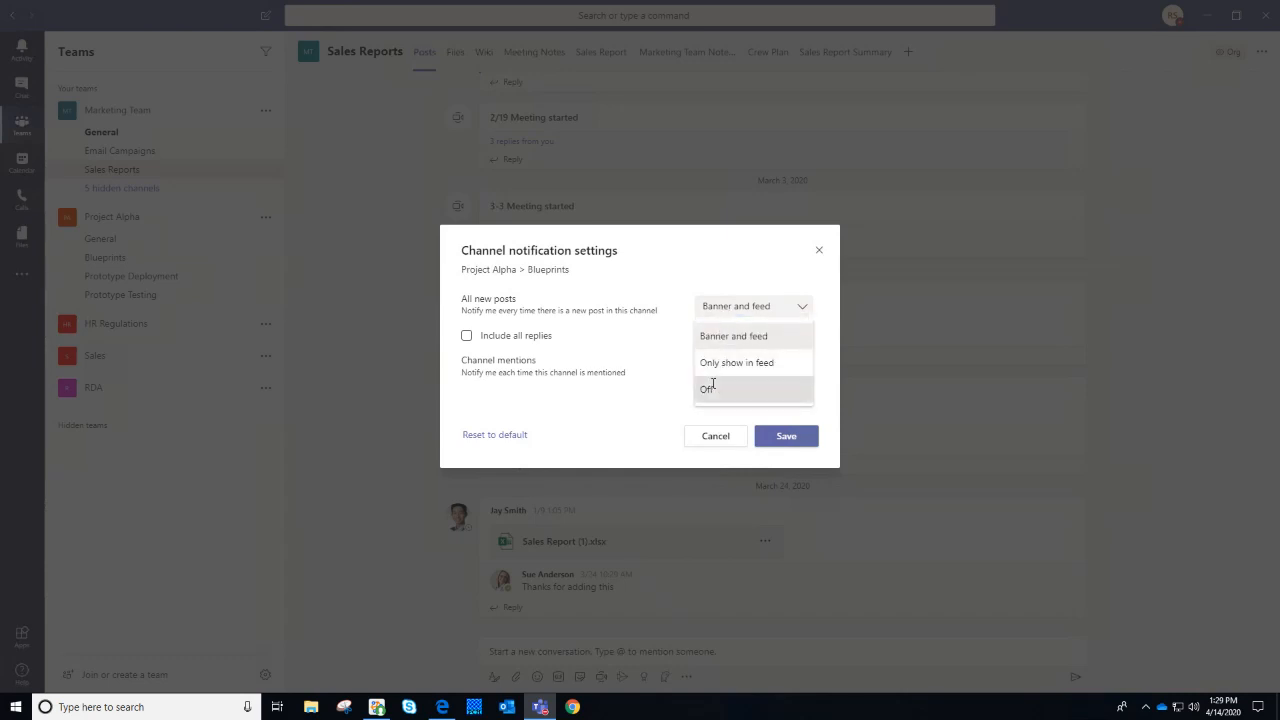
left_click(713, 388)
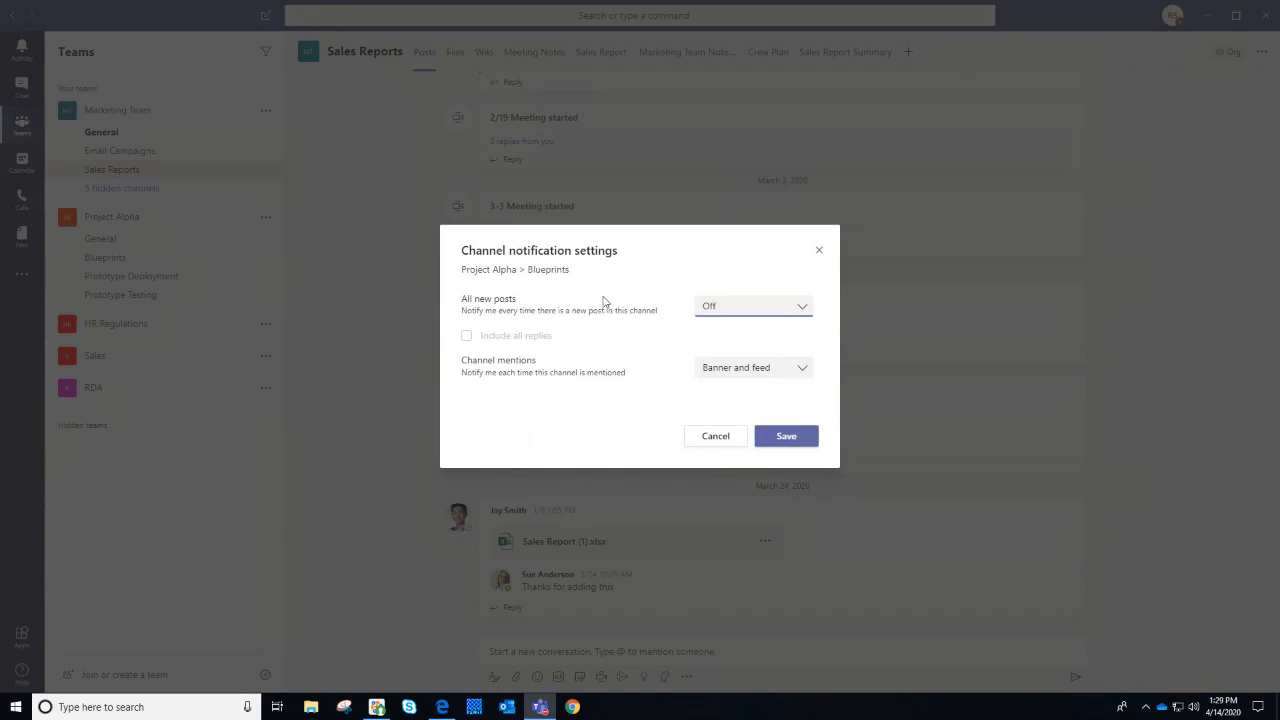
left_click(820, 251)
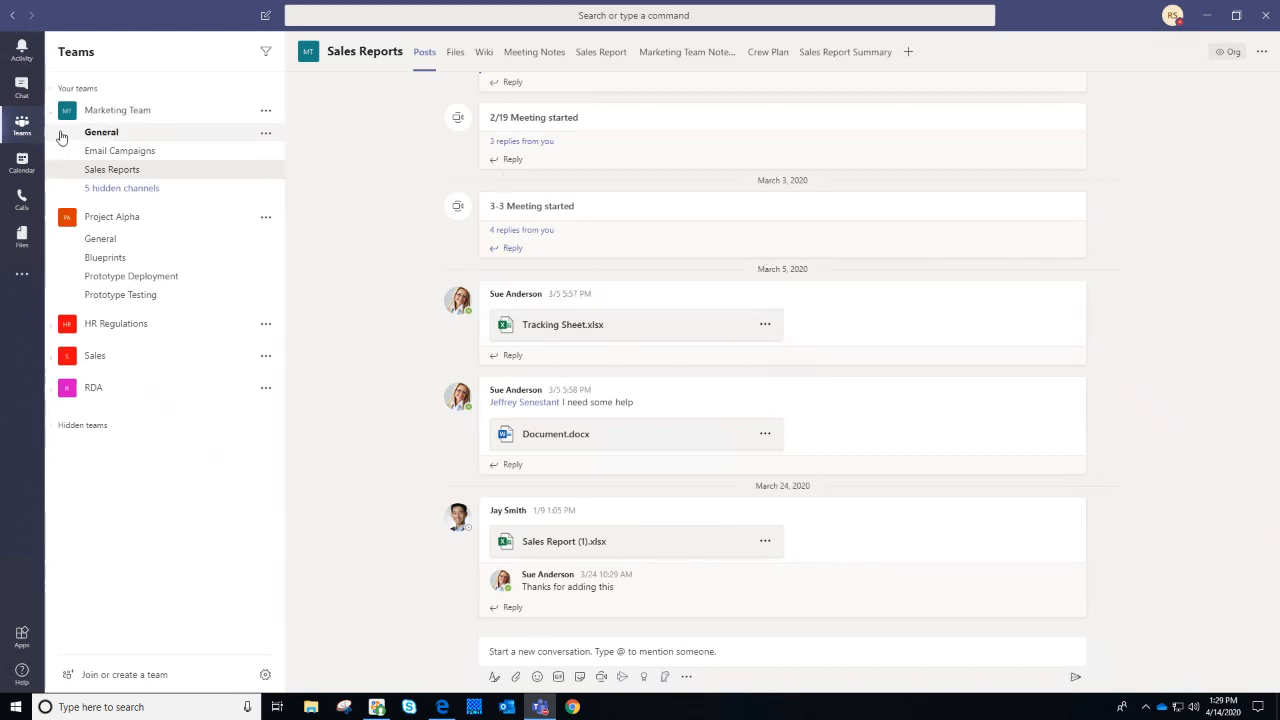
Collapse Project Alpha and scroll the Sales Reports posts back to July 2019
left_click(52, 221)
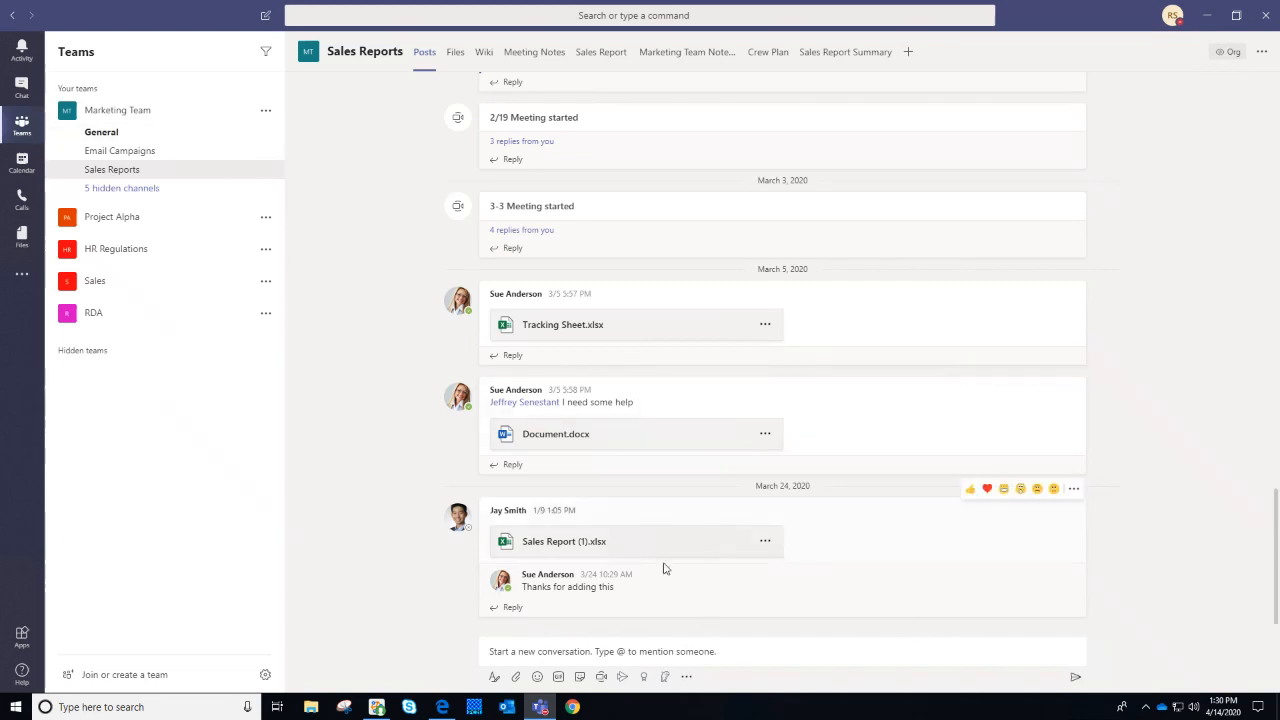
scroll(668, 578, "up", 1)
scroll(686, 580, "up", 4)
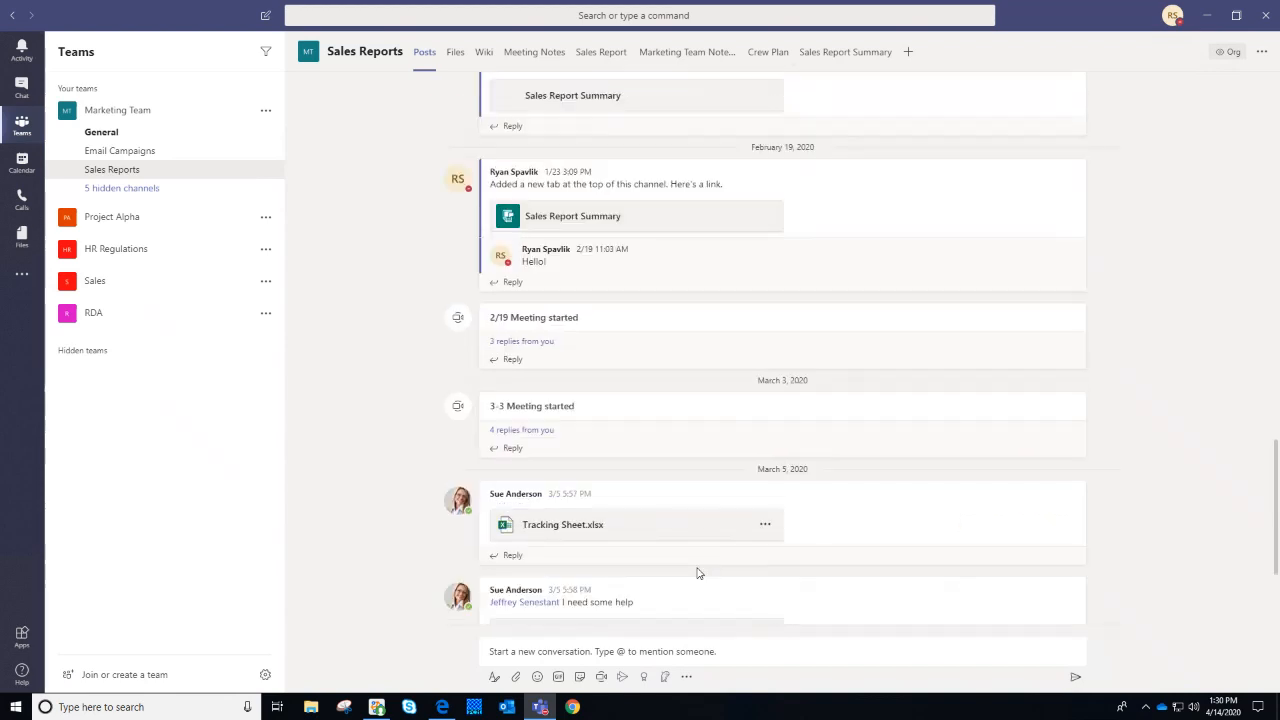
scroll(698, 573, "up", 6)
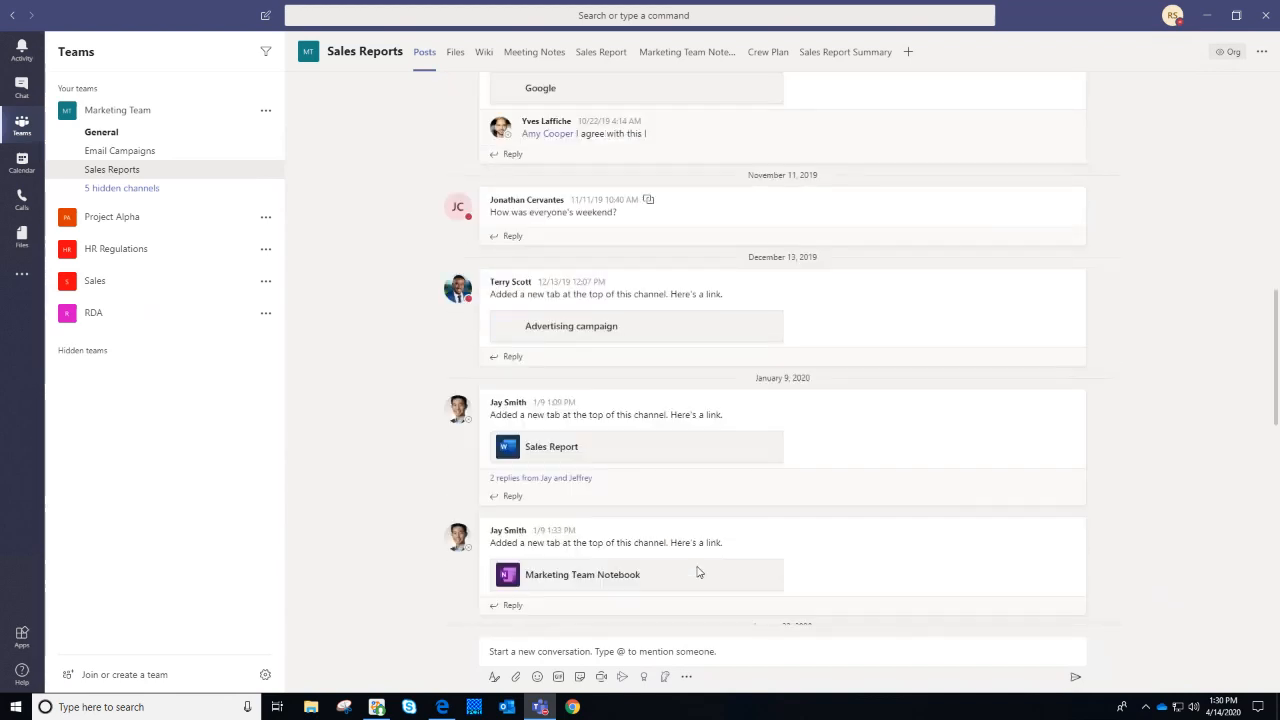
scroll(698, 573, "up", 8)
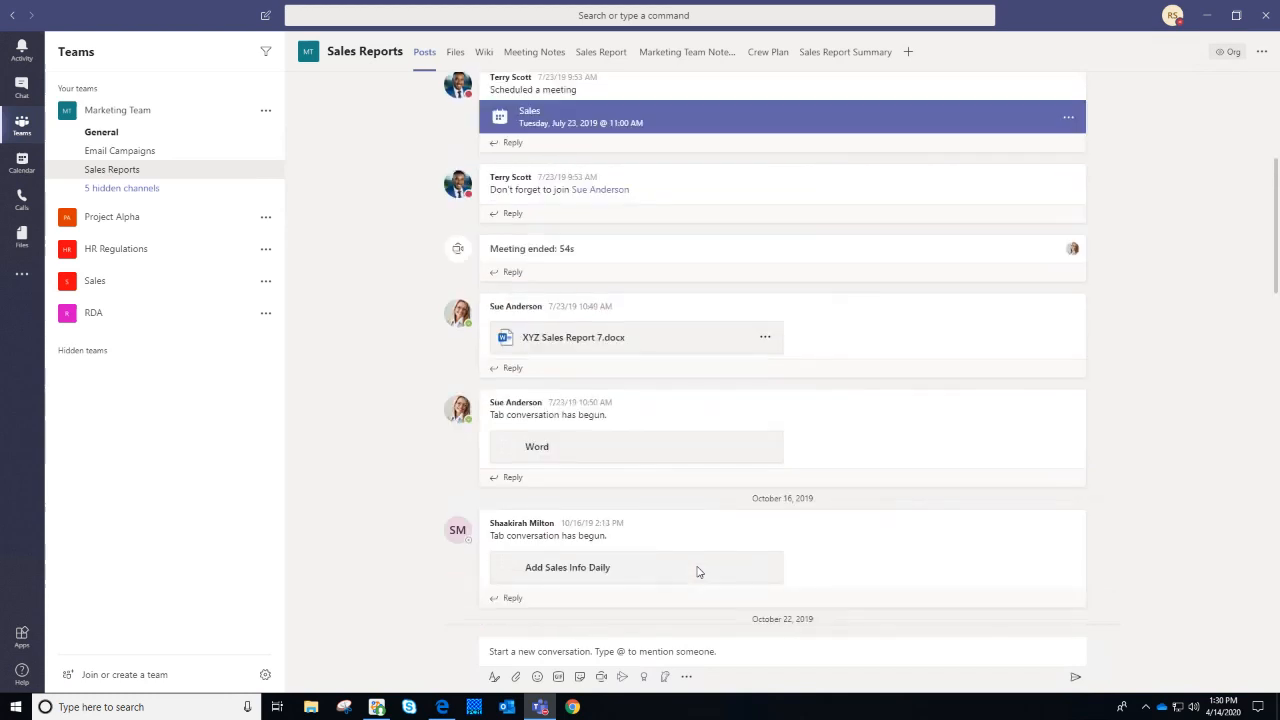
scroll(698, 572, "up", 2)
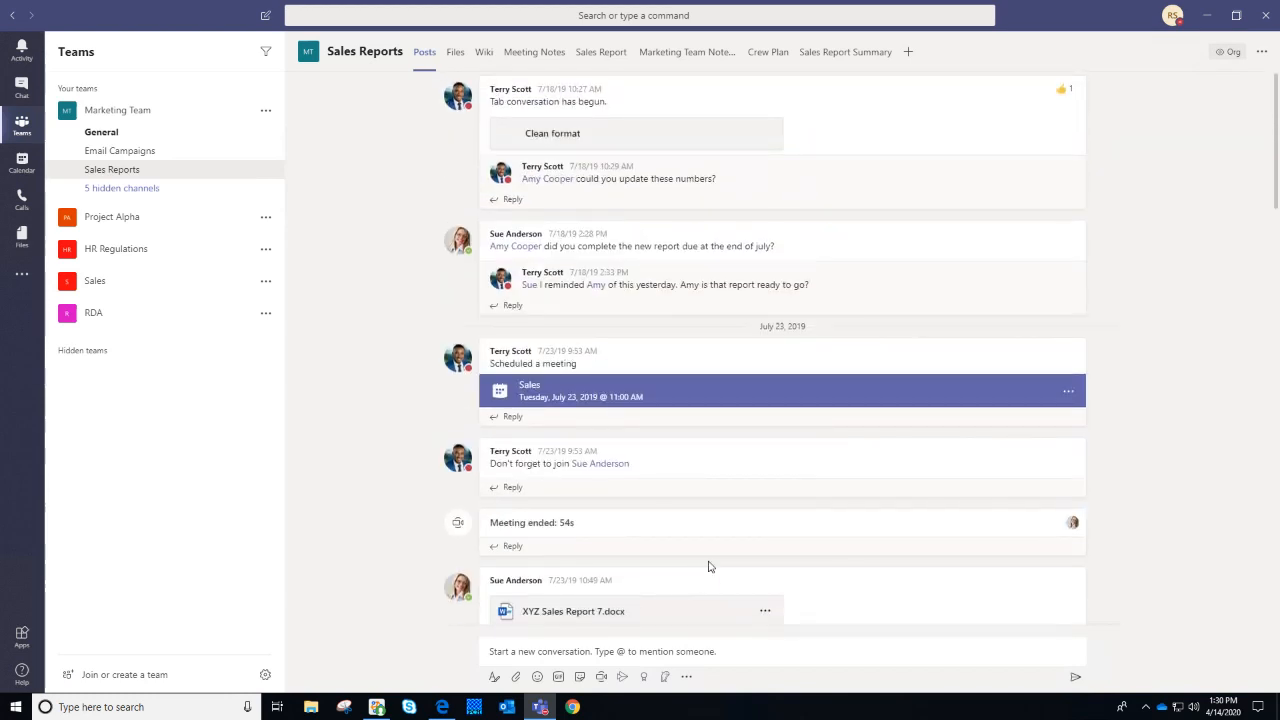
scroll(707, 566, "down", 4)
scroll(707, 568, "down", 10)
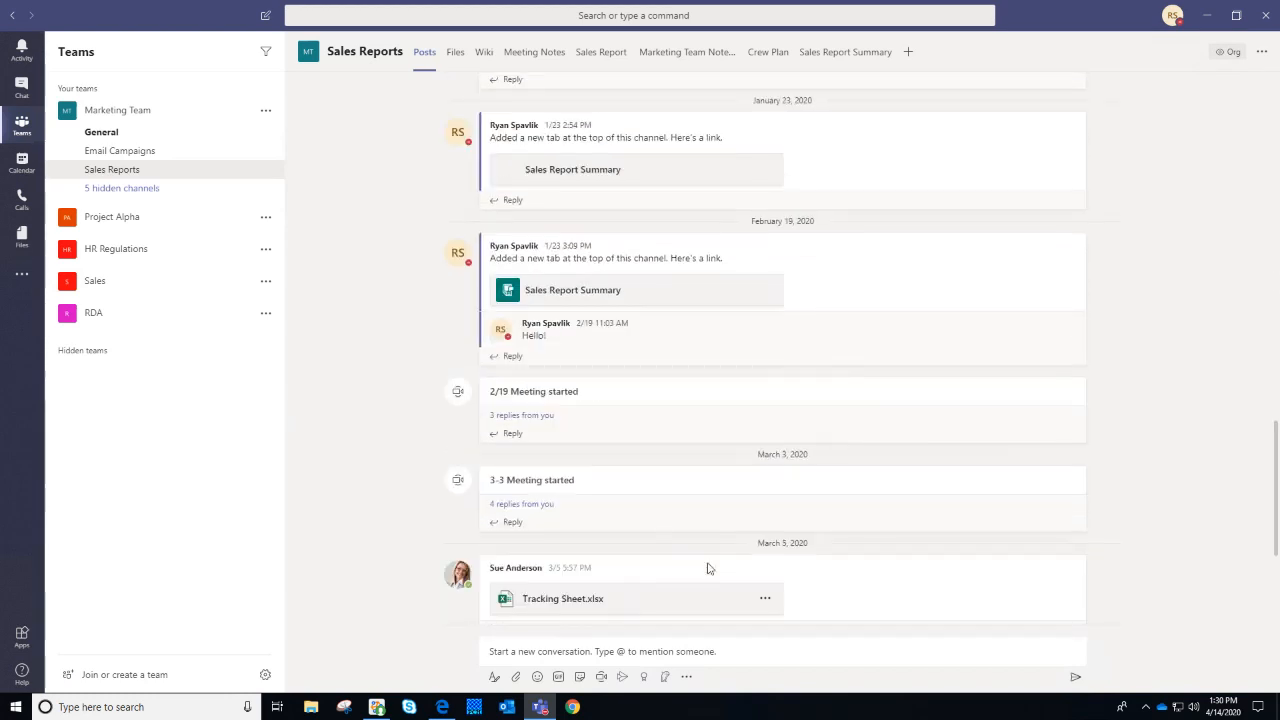
scroll(707, 568, "down", 3)
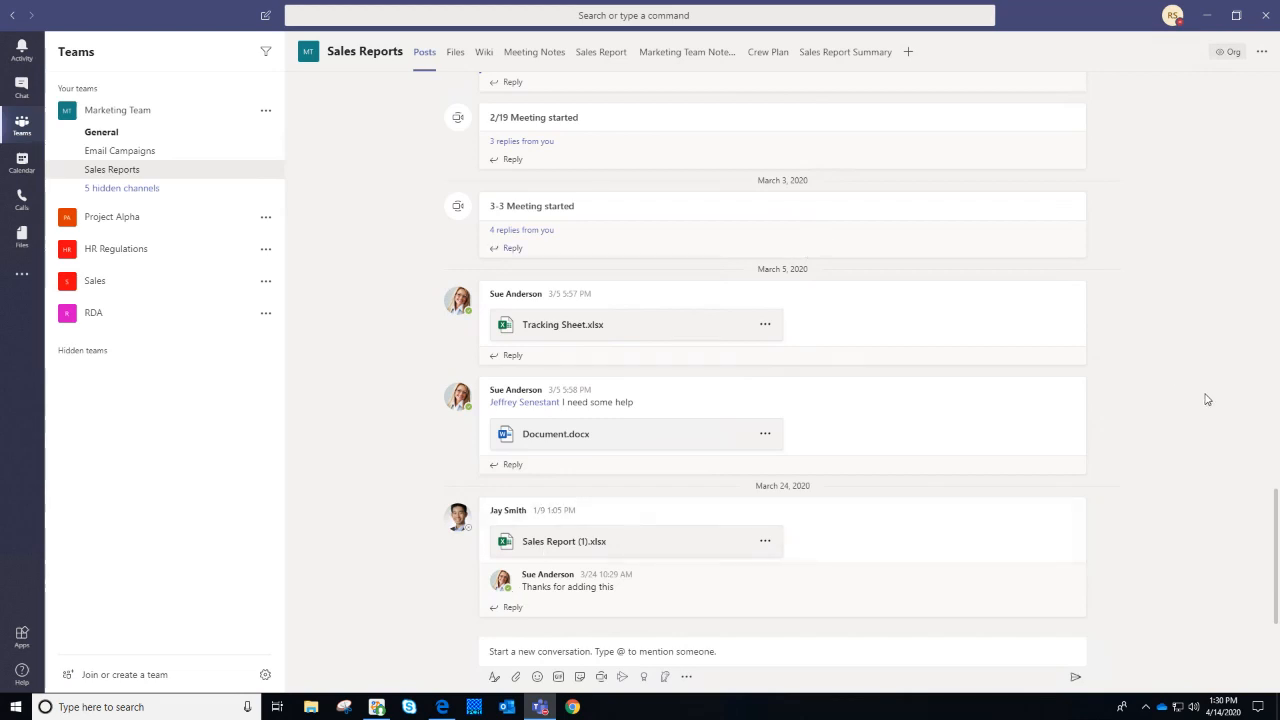
left_click(53, 221)
left_click(177, 241)
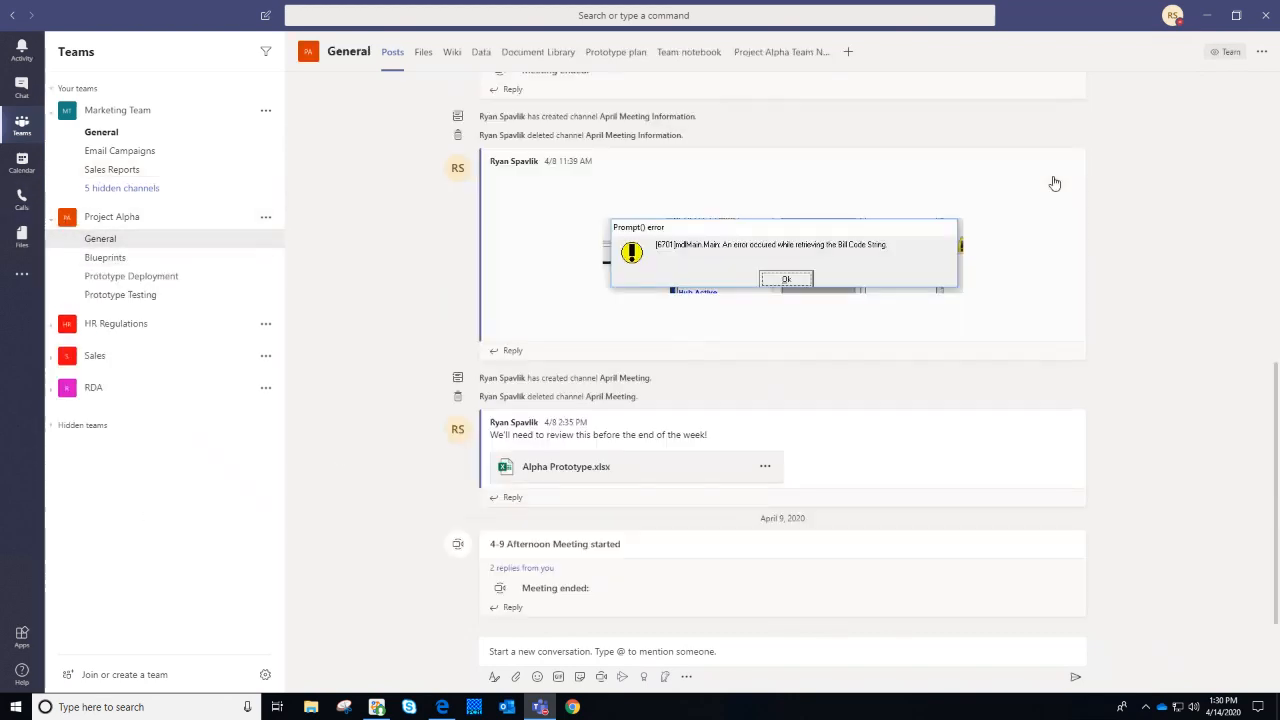
scroll(1062, 335, "up", 1)
scroll(1062, 335, "up", 1)
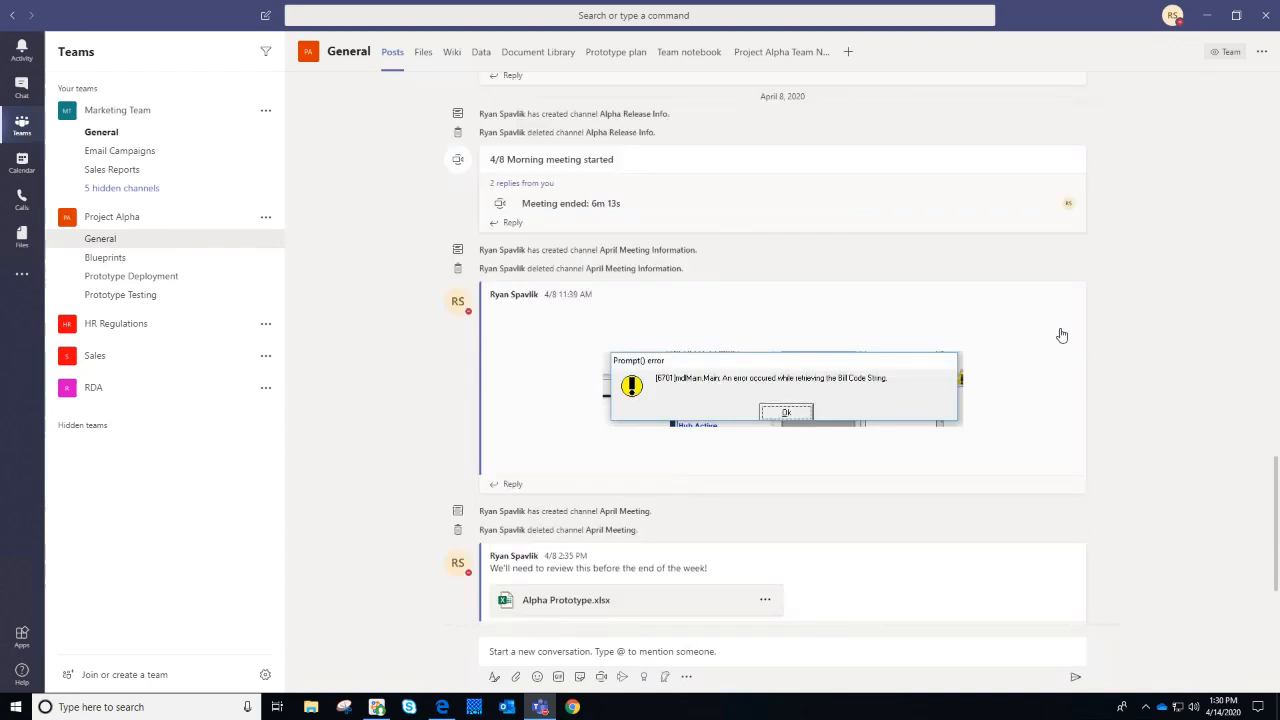
scroll(1062, 335, "up", 3)
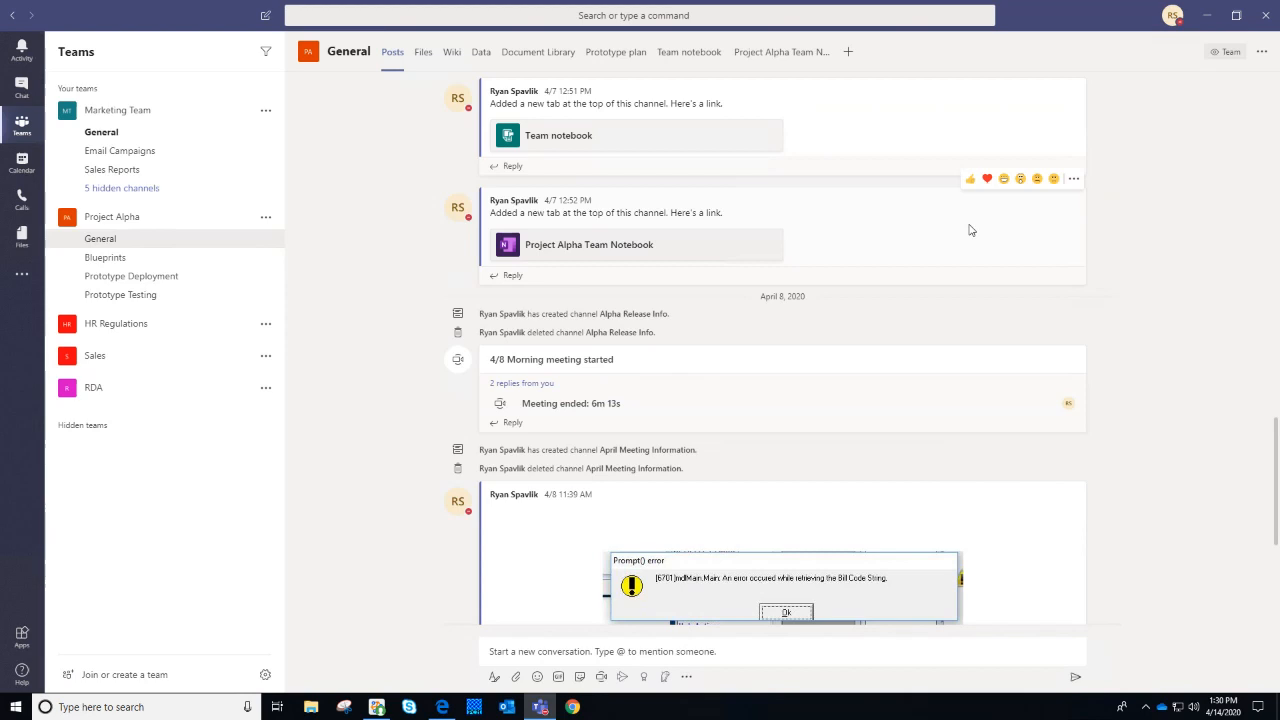
scroll(968, 230, "up", 3)
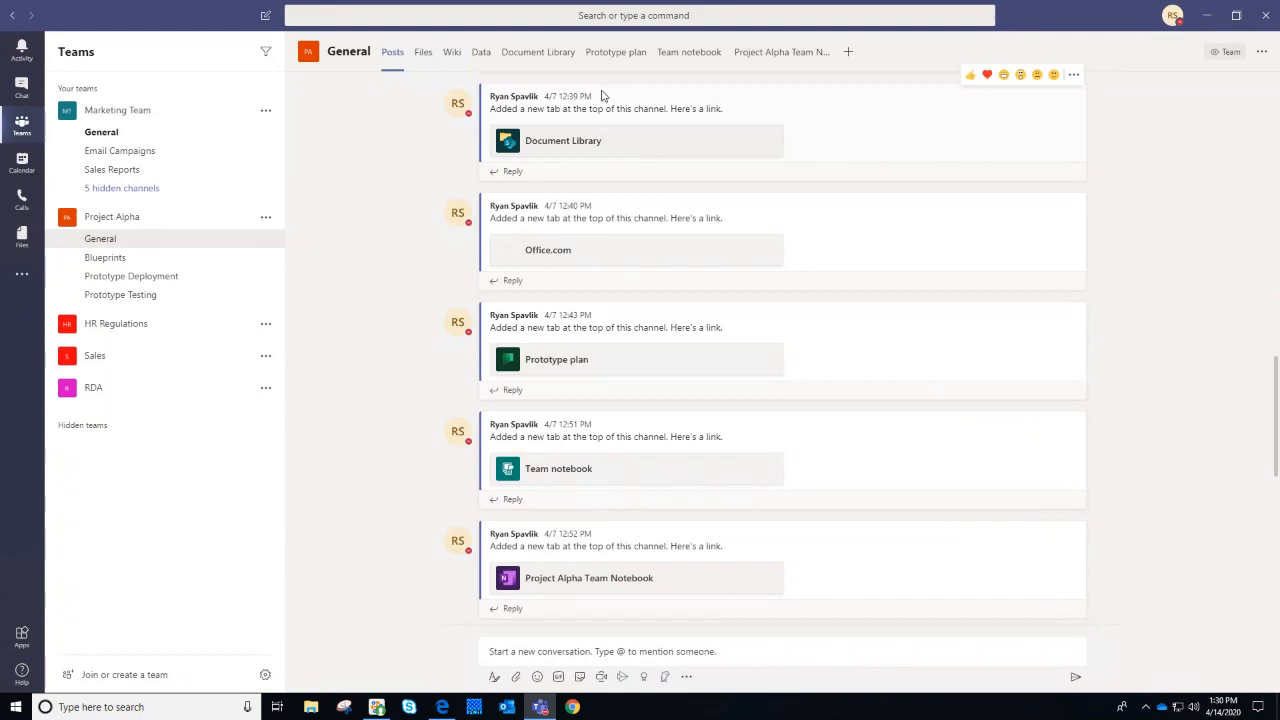
left_click_drag(603, 95, 628, 258)
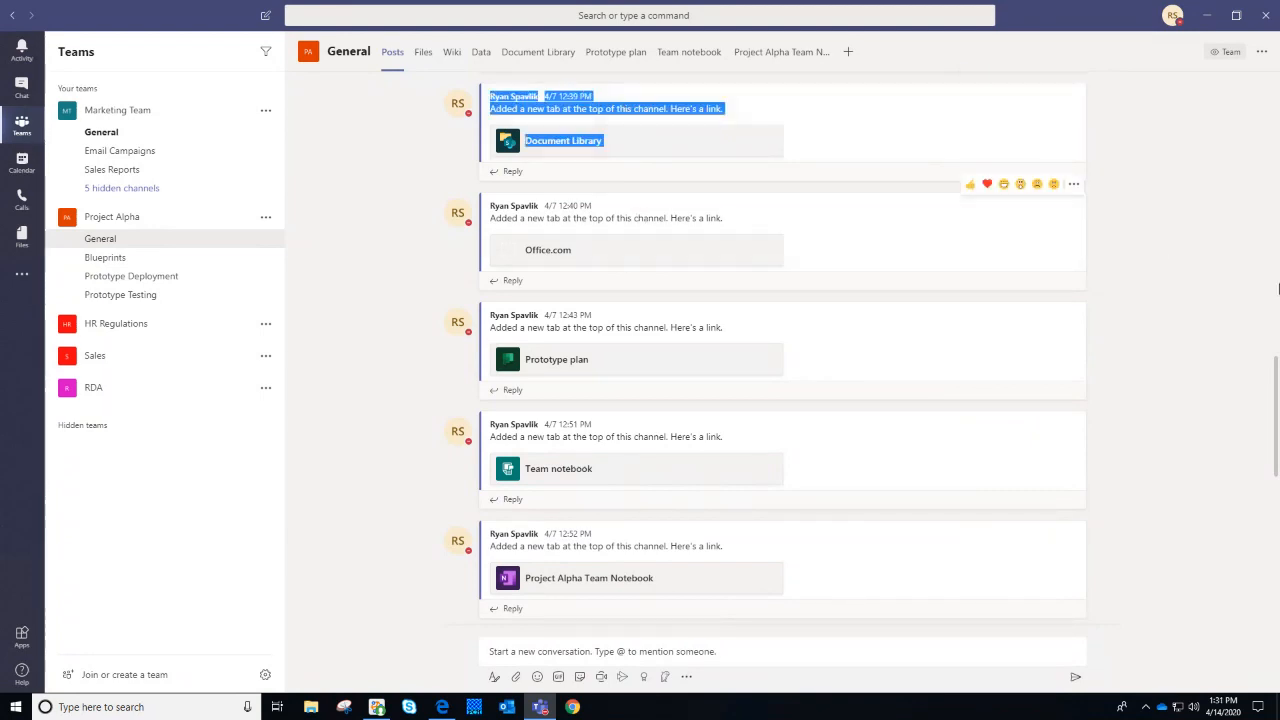
left_click(1159, 233)
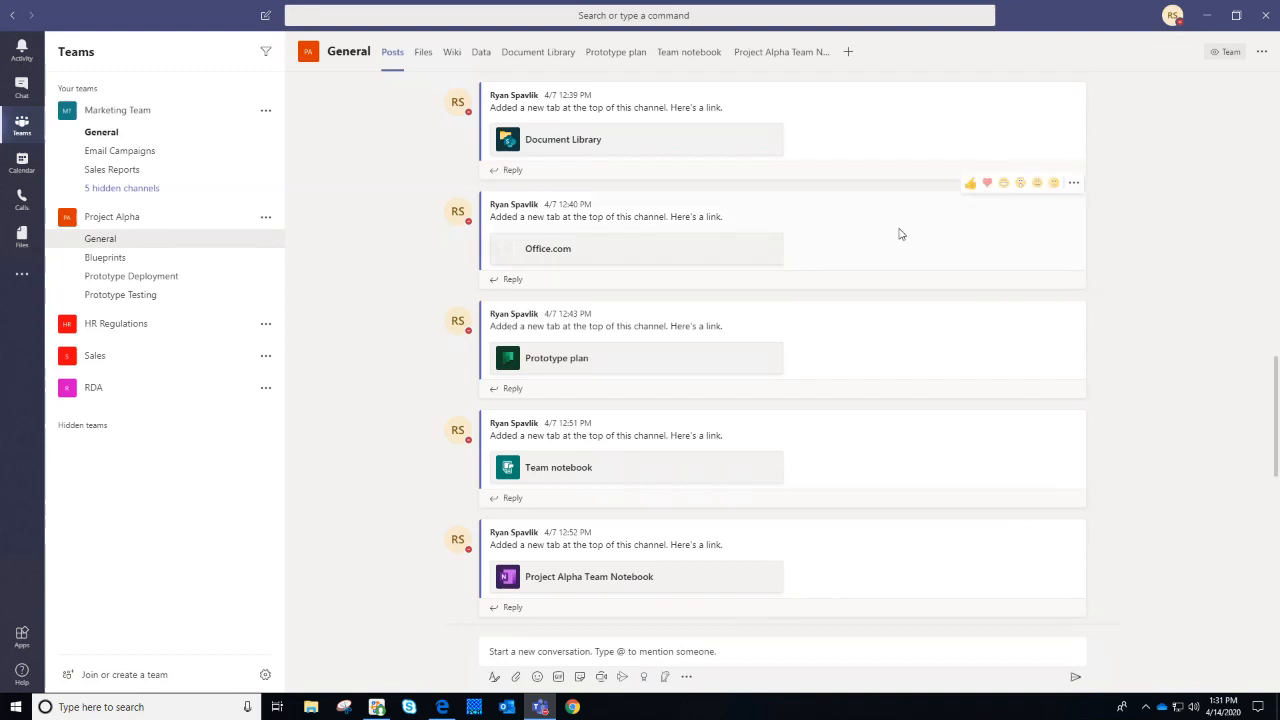
scroll(880, 252, "up", 3)
scroll(876, 255, "up", 5)
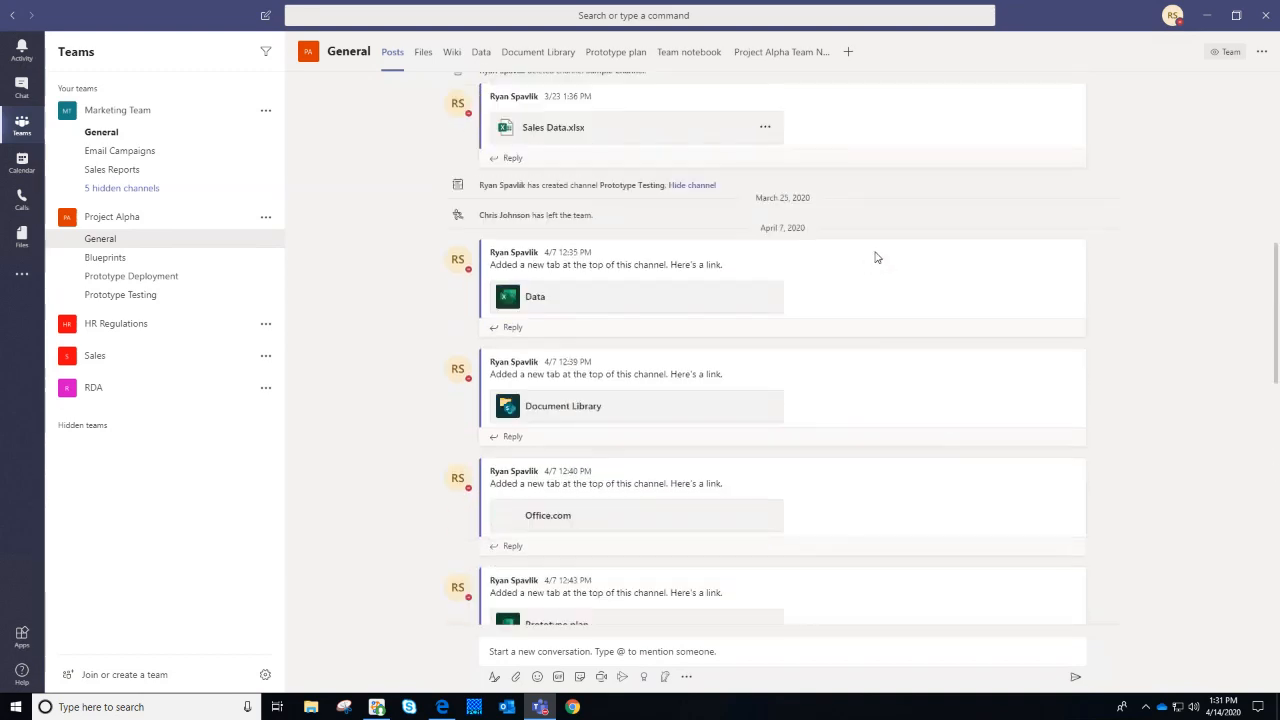
scroll(878, 250, "down", 1)
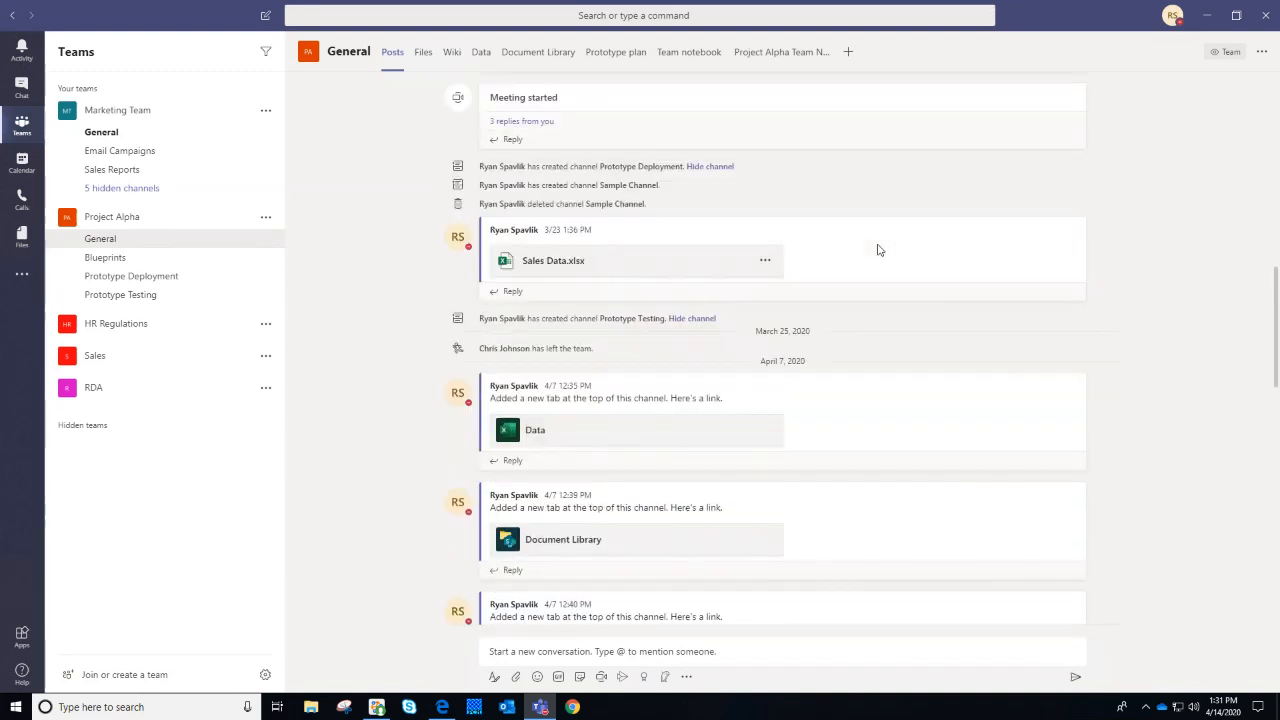
scroll(878, 248, "up", 1)
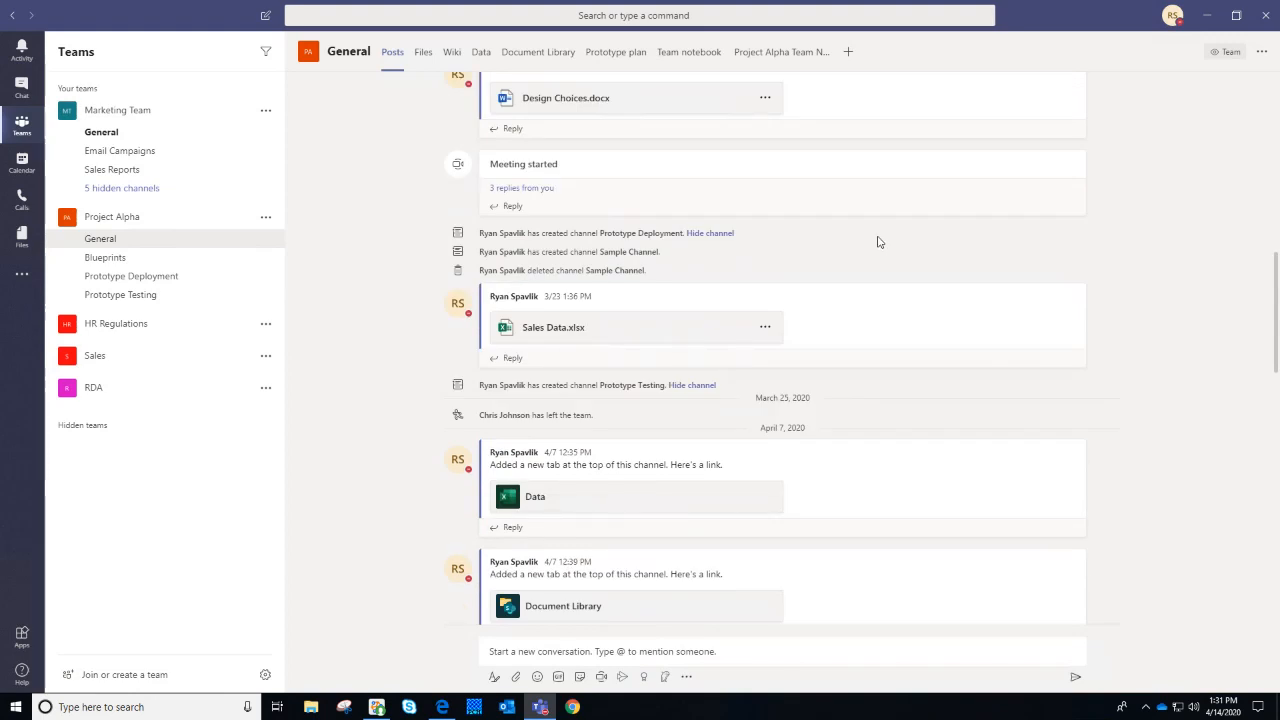
scroll(878, 242, "up", 10)
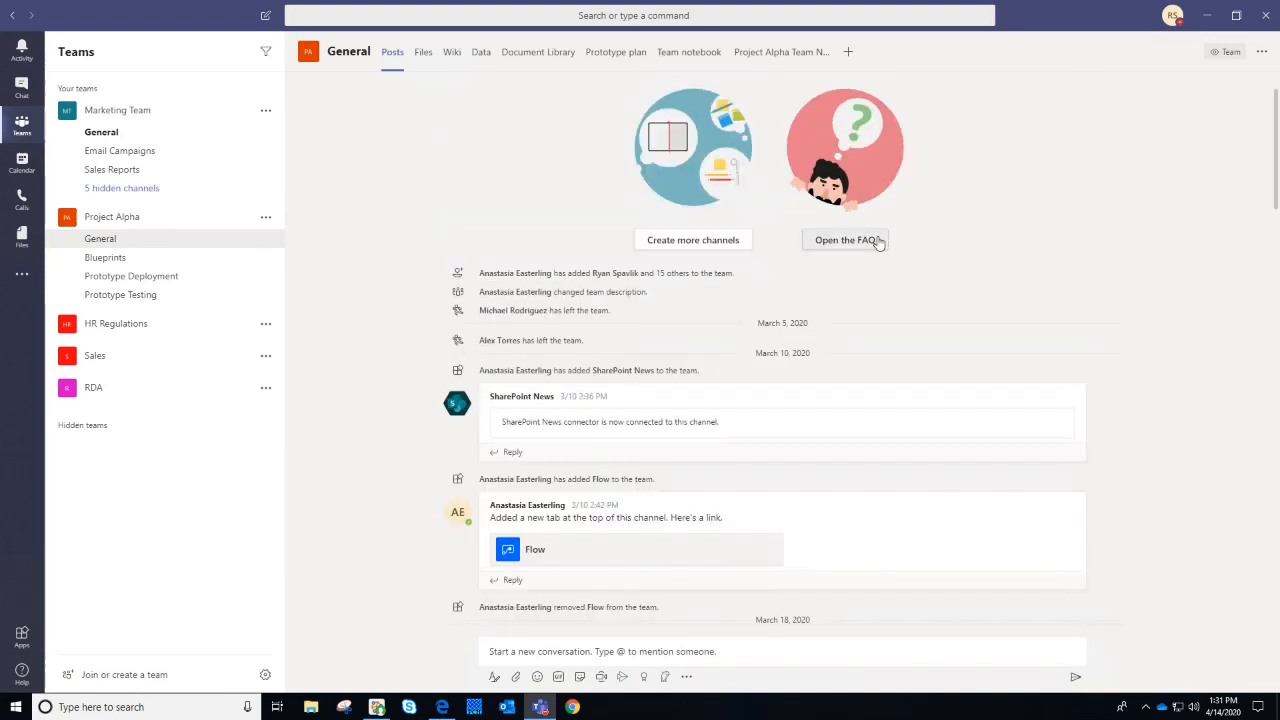
scroll(968, 367, "up", 1)
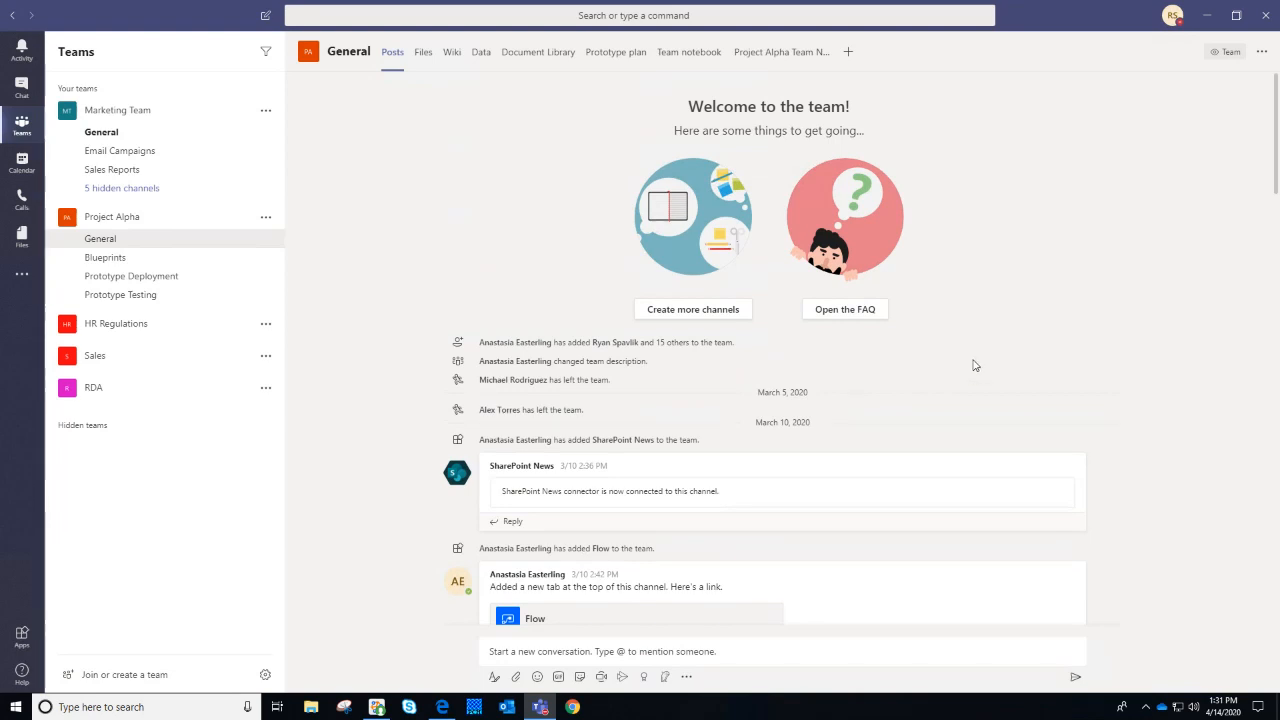
left_click_drag(976, 137, 591, 108)
left_click(591, 108)
scroll(1077, 266, "down", 5)
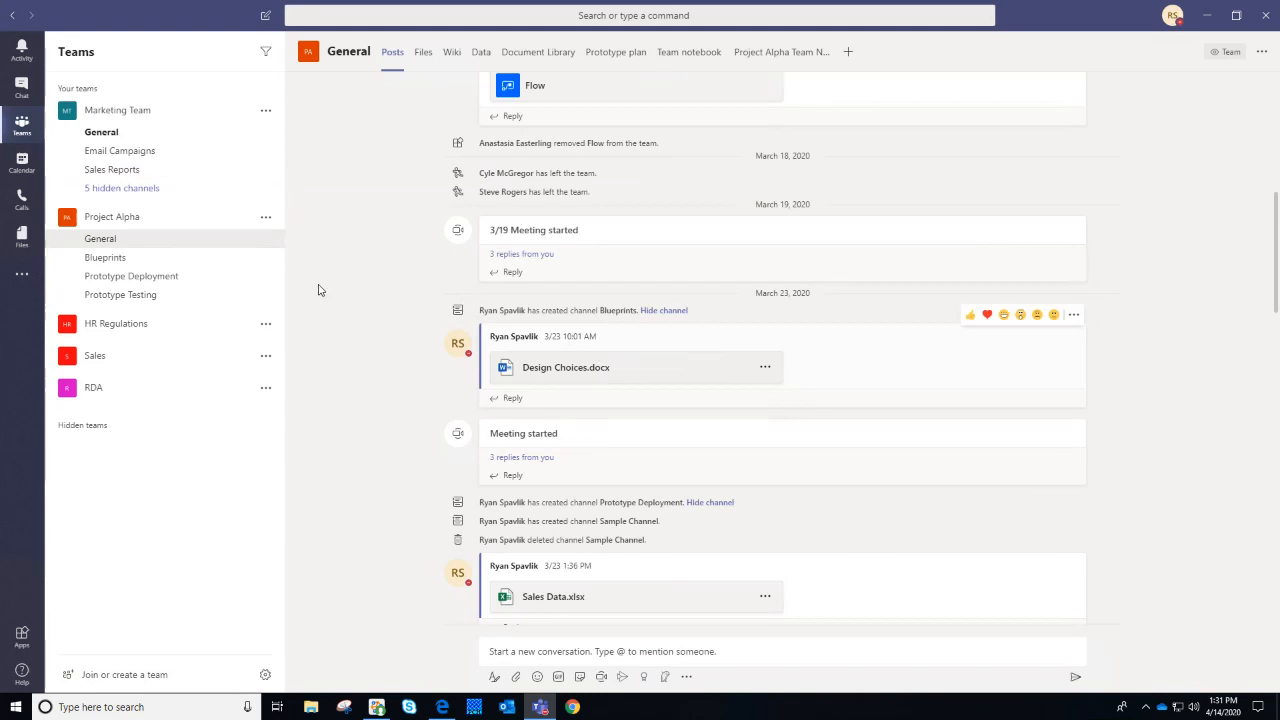
Collapse and re-expand Marketing Team, then open its General channel
left_click(150, 122)
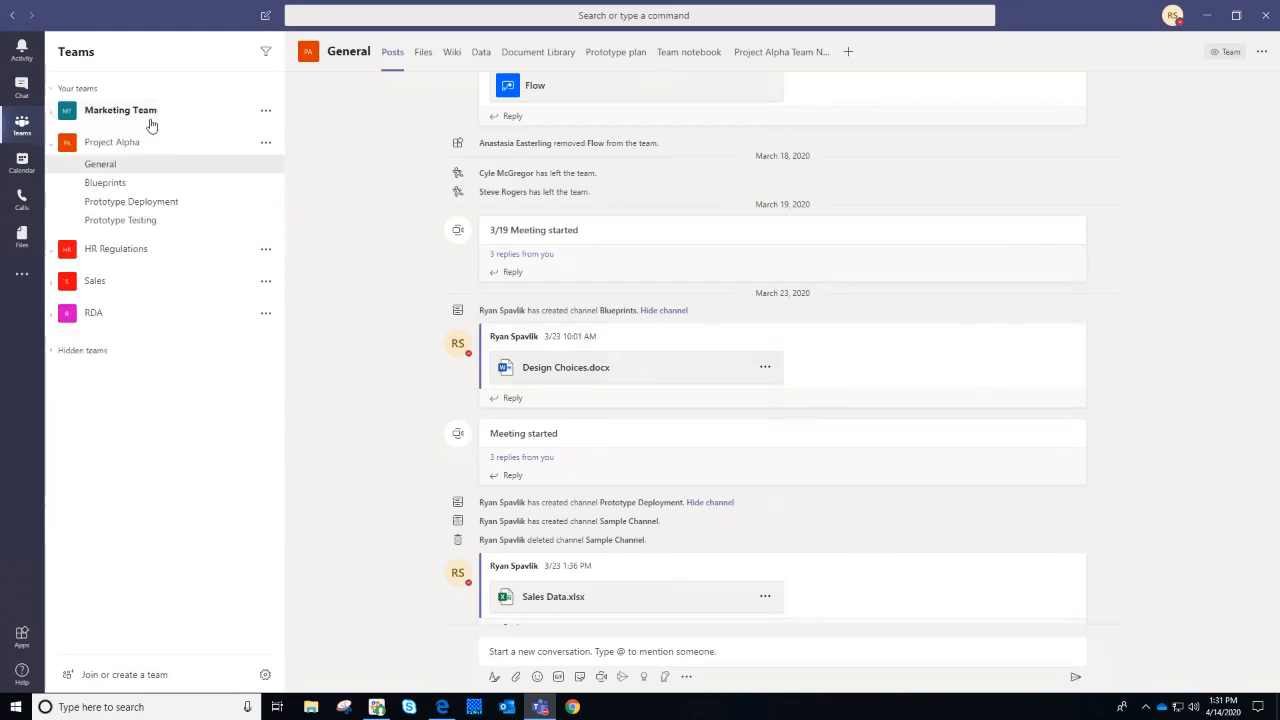
left_click(151, 118)
left_click(143, 132)
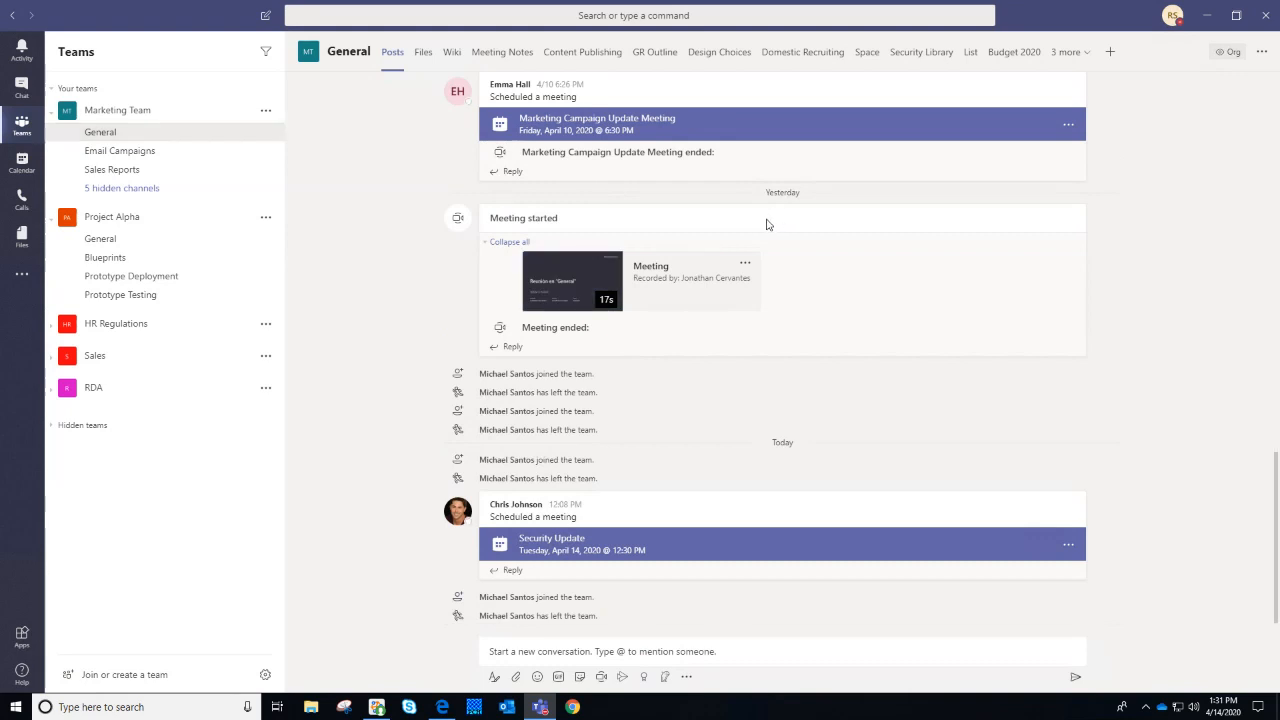
Scroll through the General channel posts, including Coleridge poem.docx and Welcome.pdf
scroll(766, 254, "up", 3)
scroll(766, 254, "up", 3)
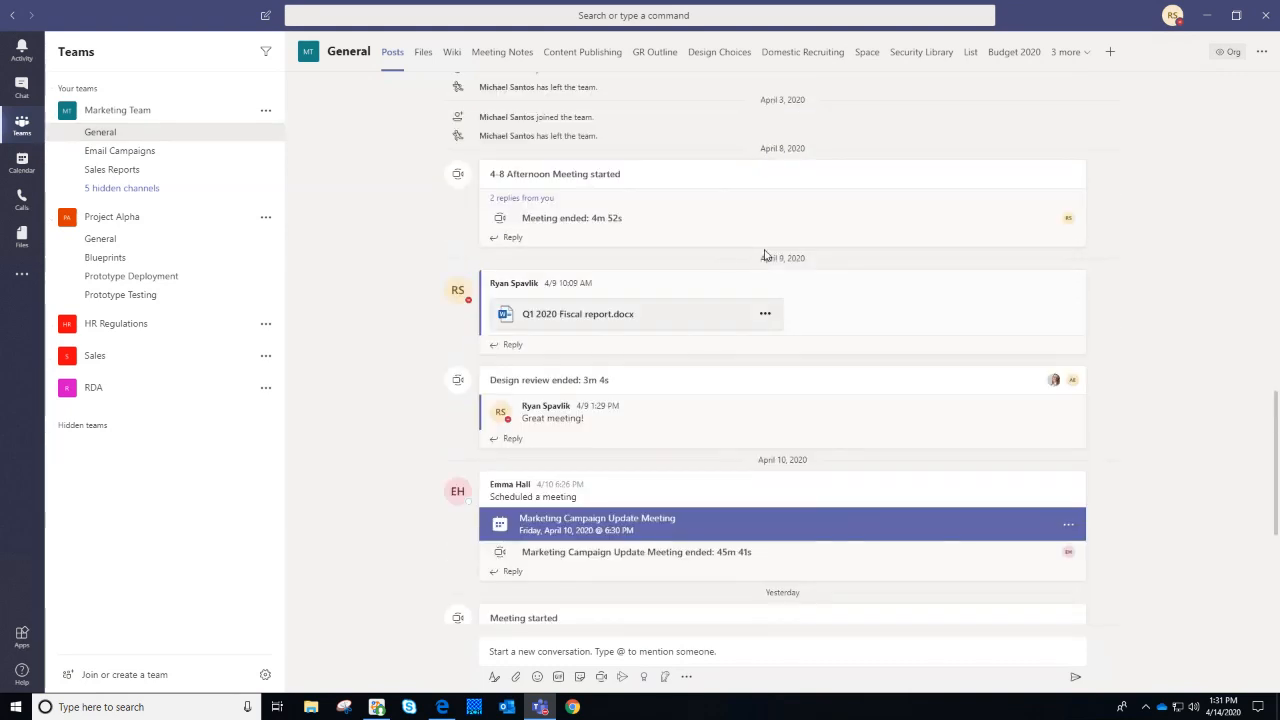
scroll(677, 281, "up", 1)
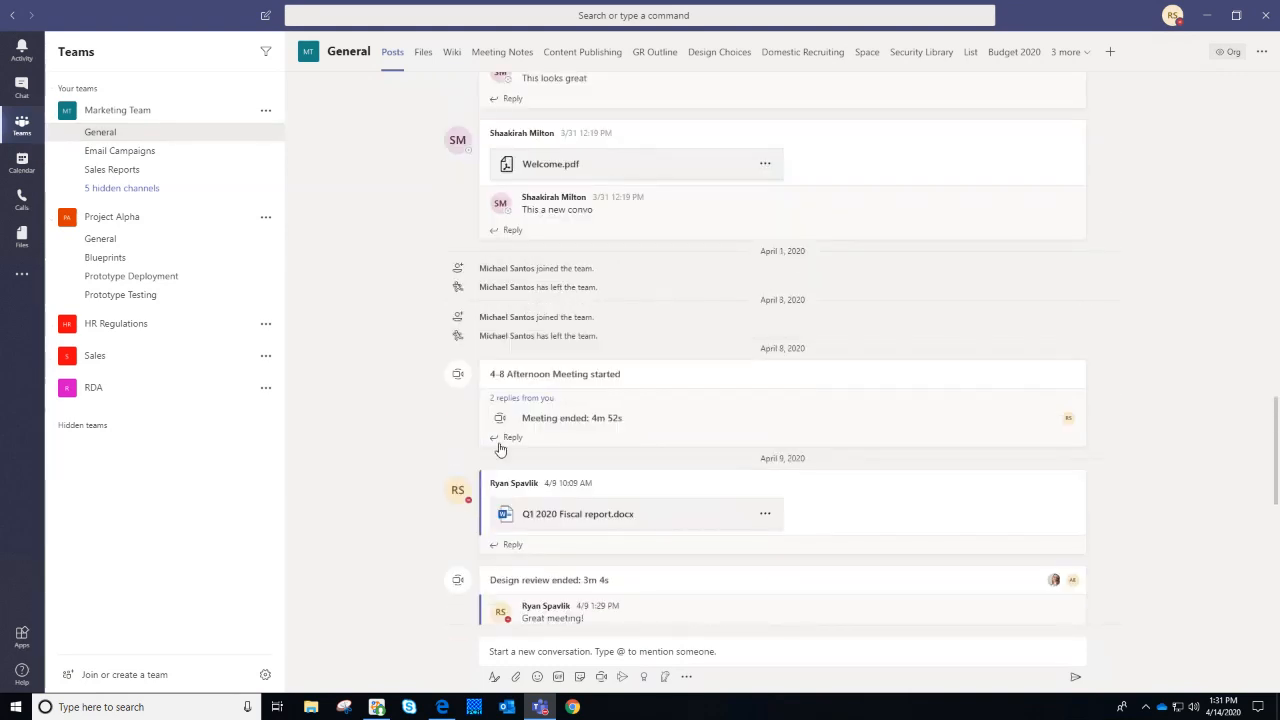
scroll(803, 355, "up", 5)
scroll(800, 342, "down", 2)
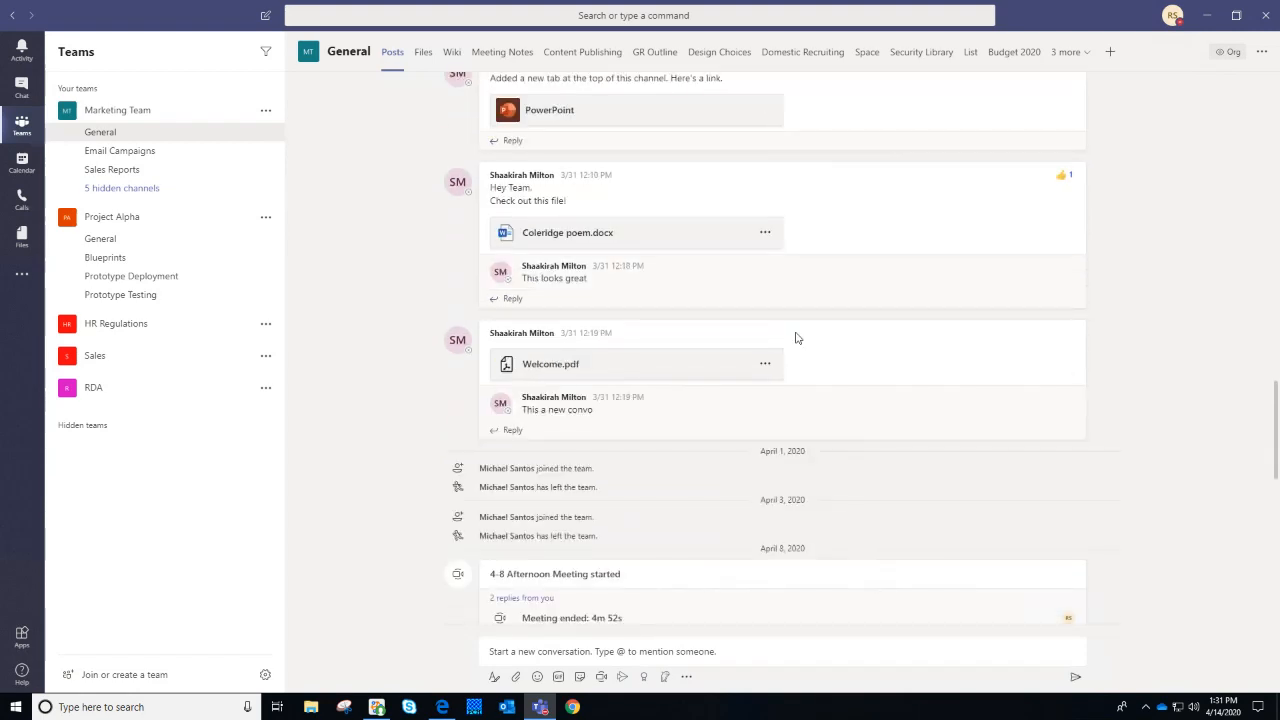
mouse_move(795, 338)
scroll(769, 426, "up", 1)
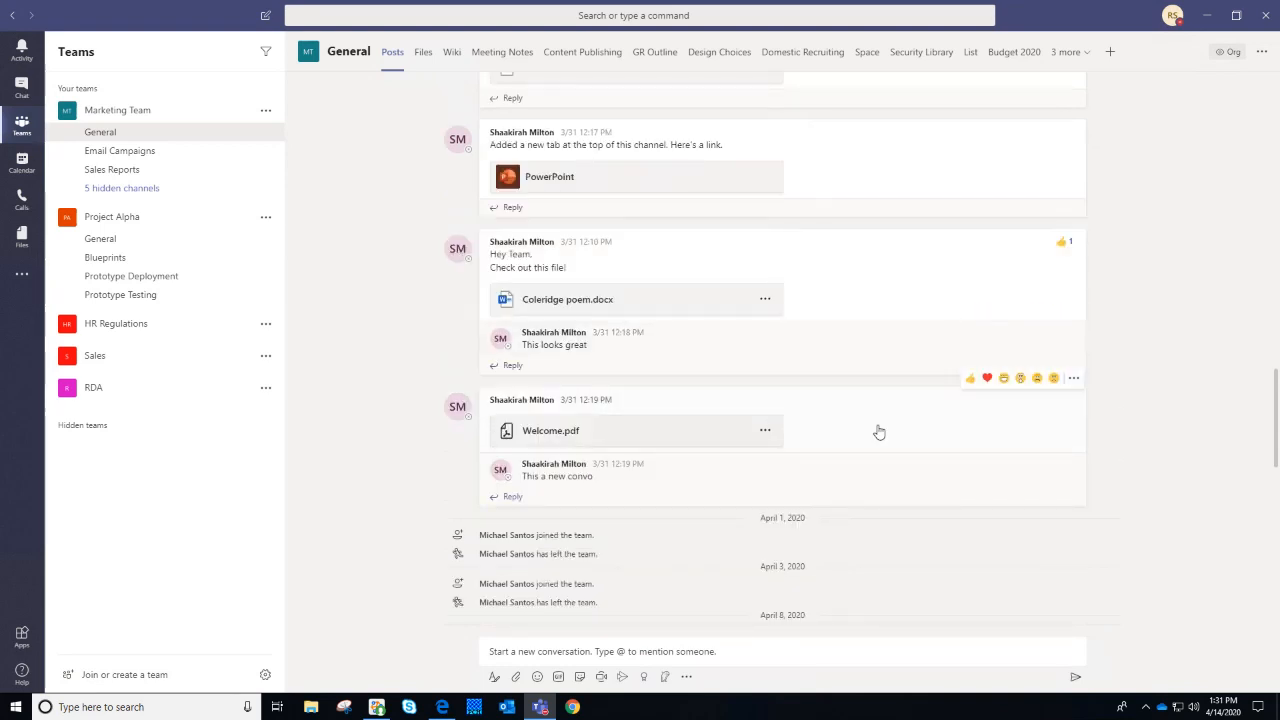
scroll(877, 432, "down", 1)
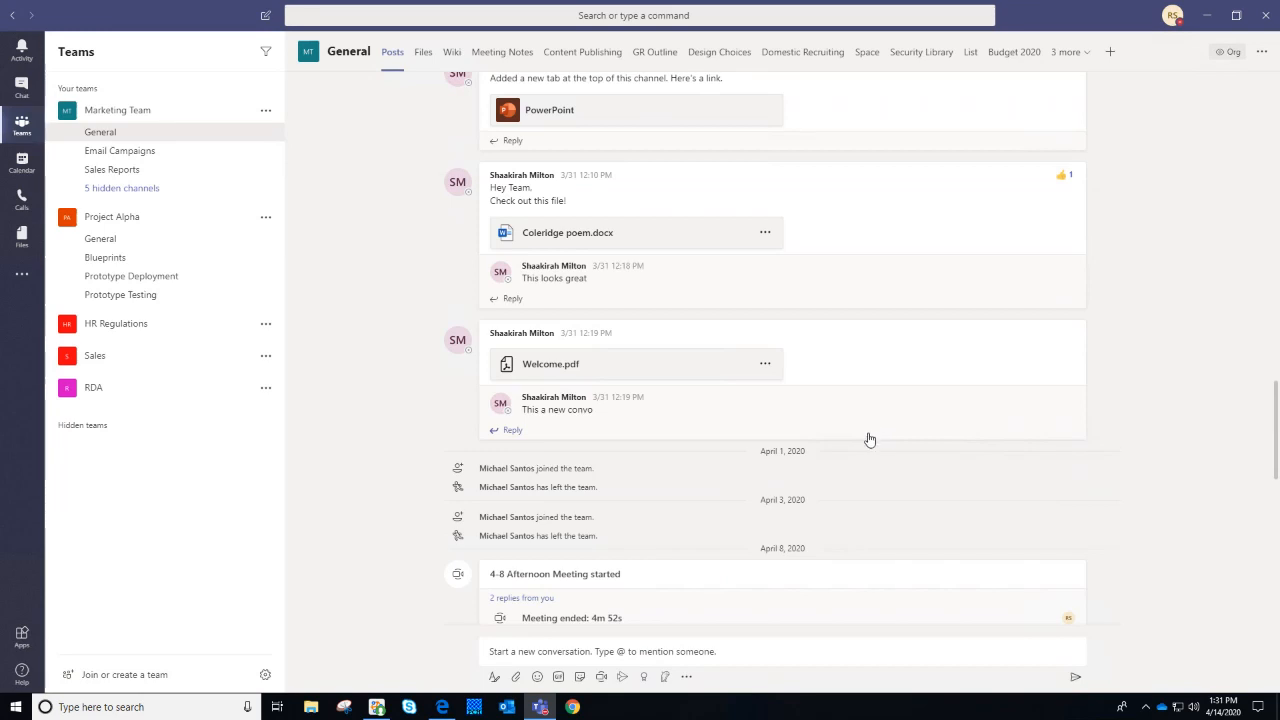
scroll(869, 439, "up", 1)
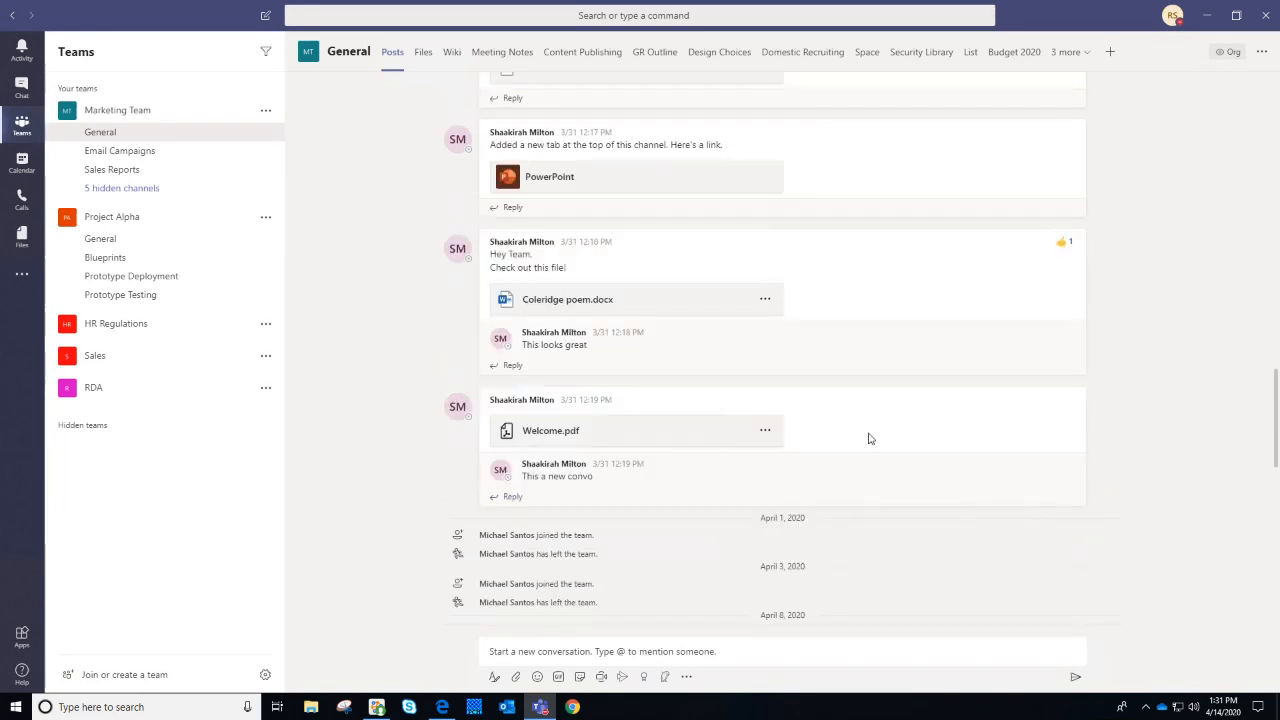
mouse_move(871, 423)
mouse_move(462, 147)
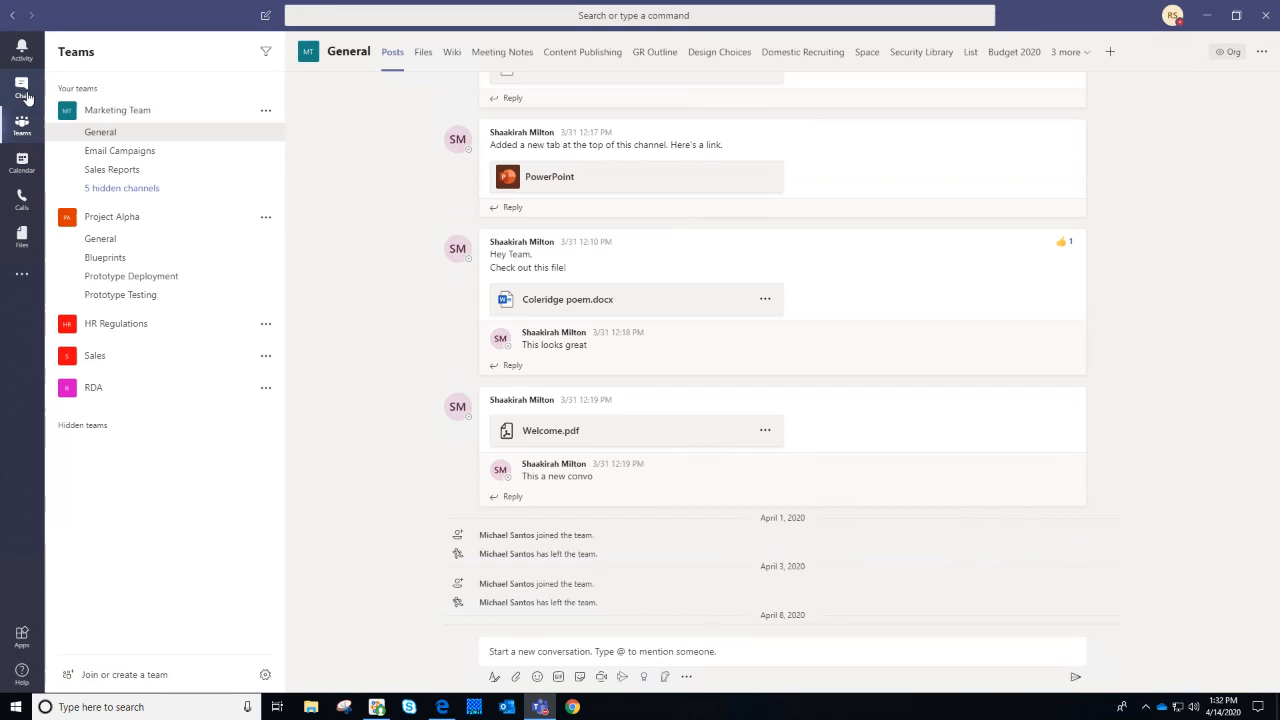
Switch to Chat and open a colleague's one-on-one conversation containing DataPrivacycopliance.pdf
left_click(22, 88)
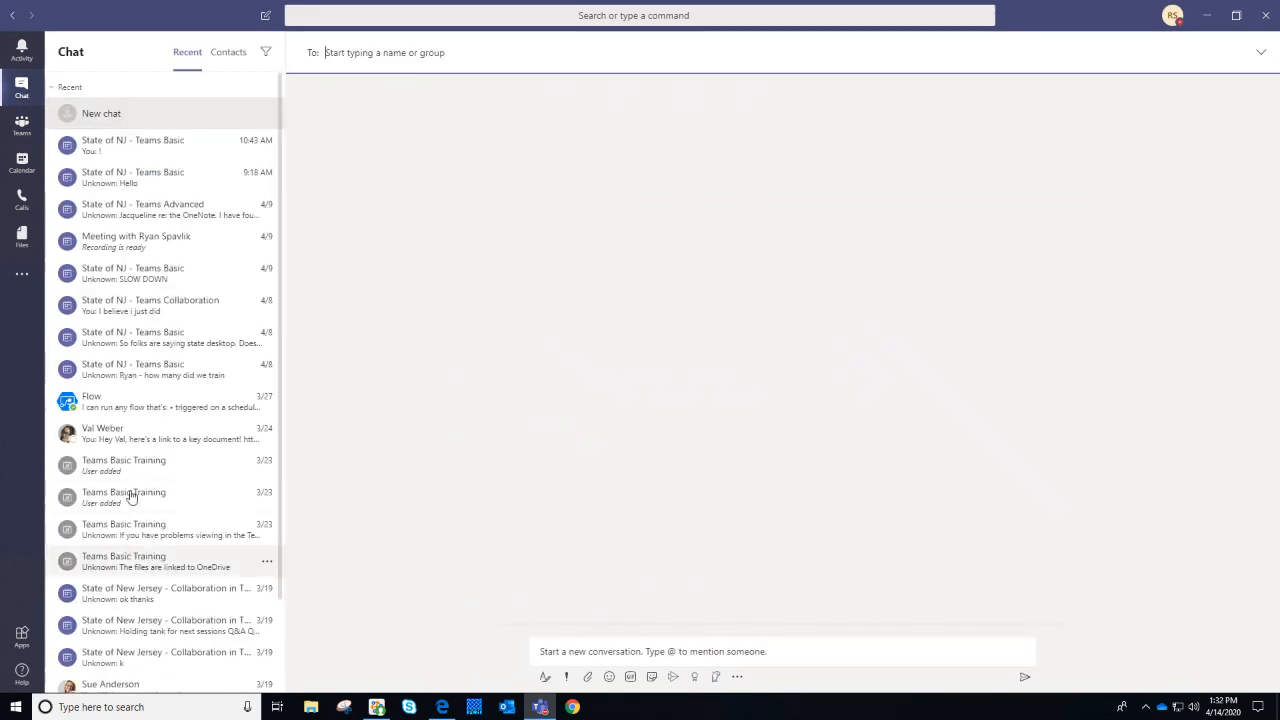
scroll(153, 433, "down", 3)
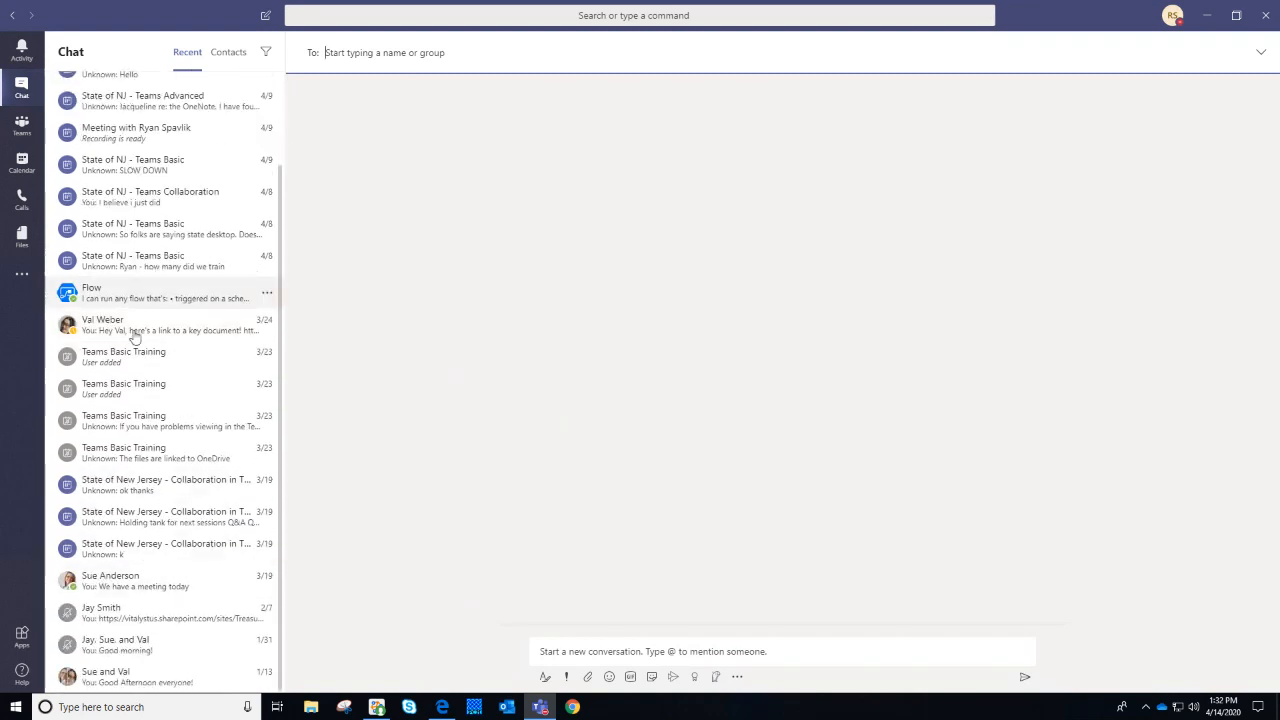
left_click(140, 330)
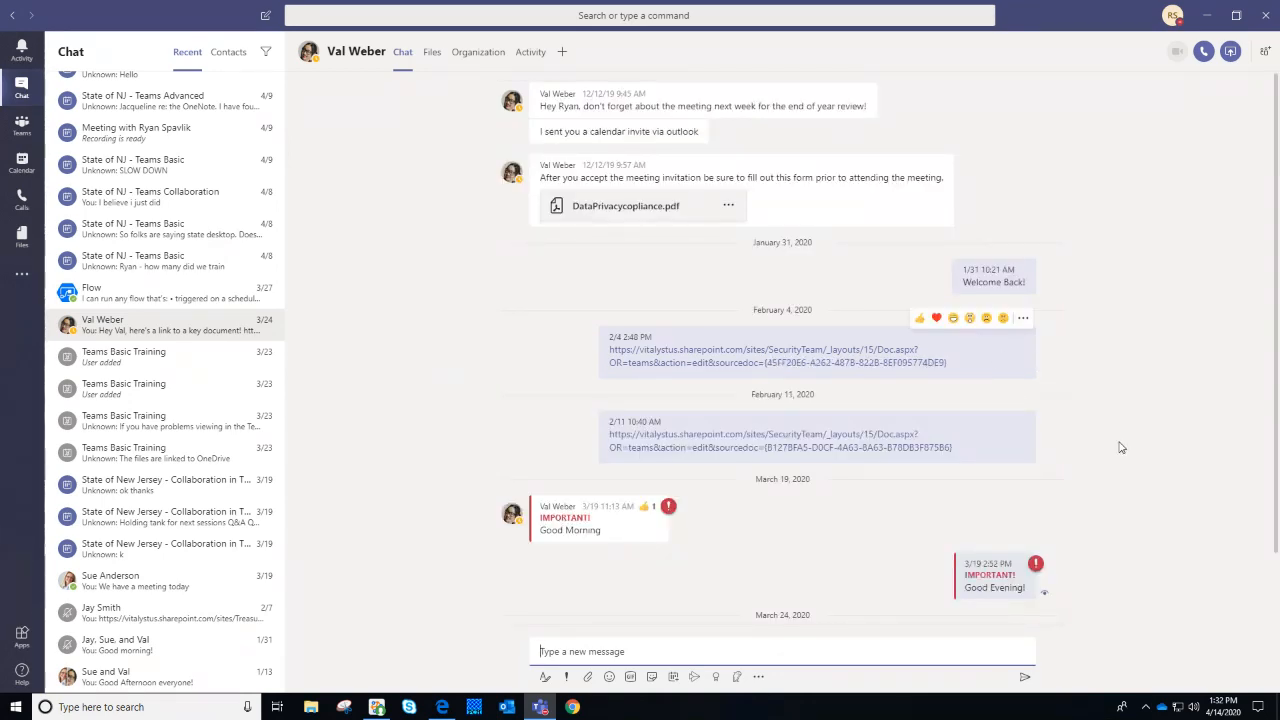
Open another colleague's chat and review its history, then view the three-person group chat and return
left_click(134, 582)
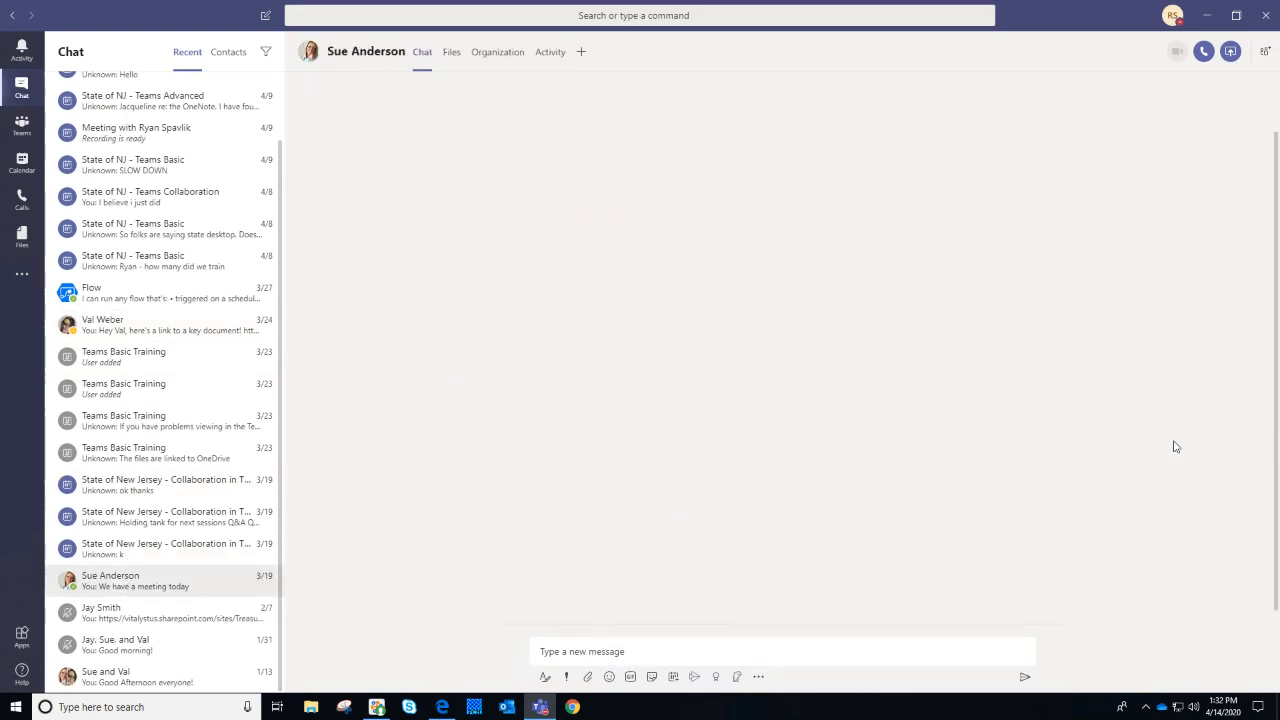
scroll(920, 375, "up", 12)
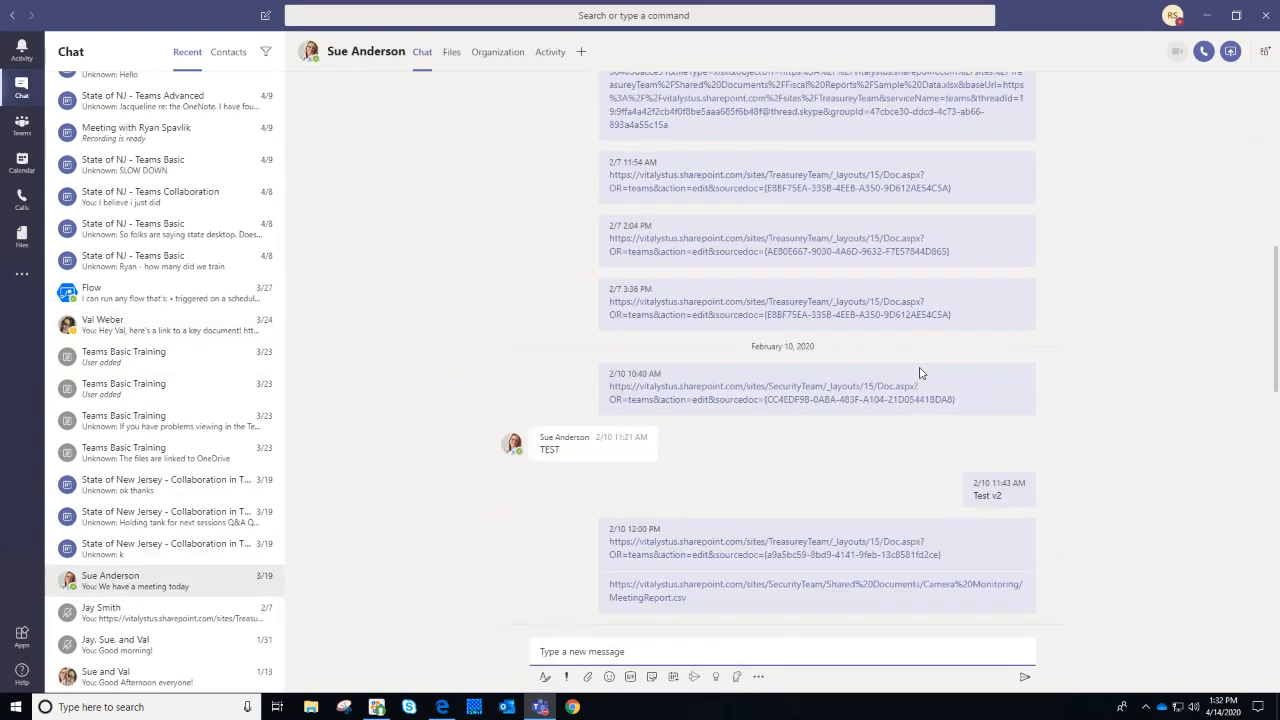
scroll(920, 375, "up", 10)
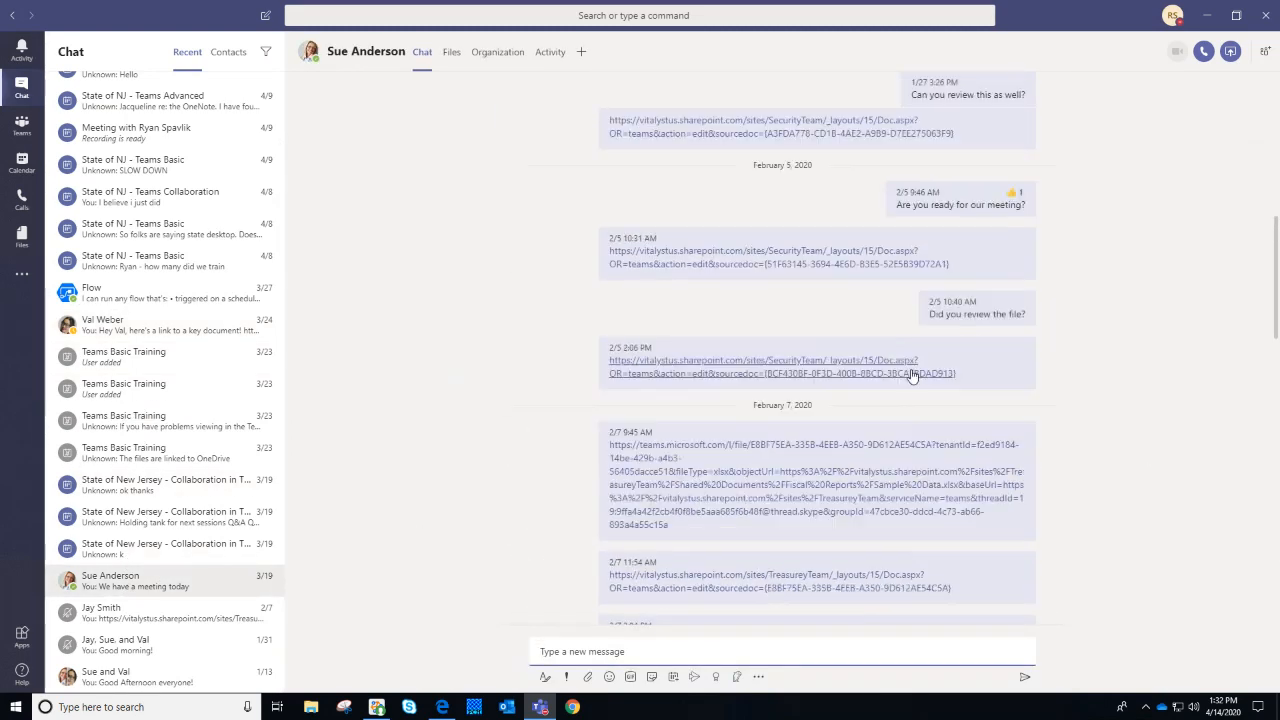
scroll(911, 375, "up", 1)
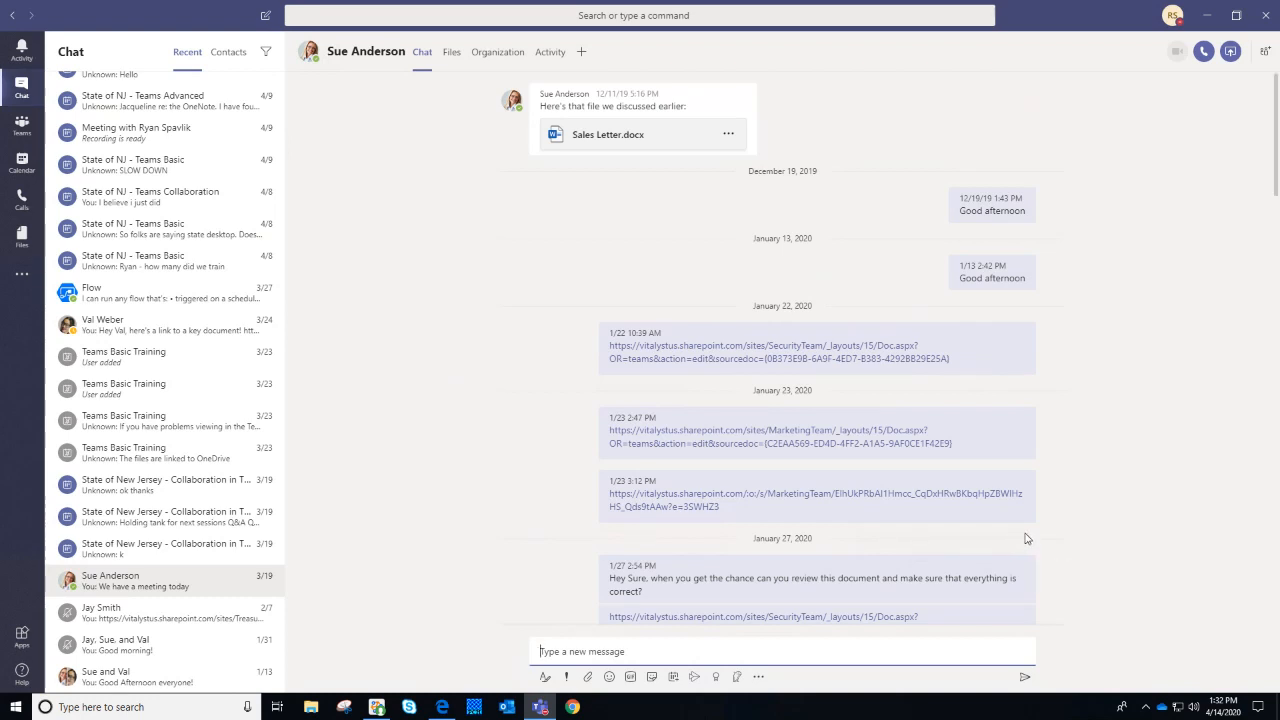
scroll(1170, 430, "down", 5)
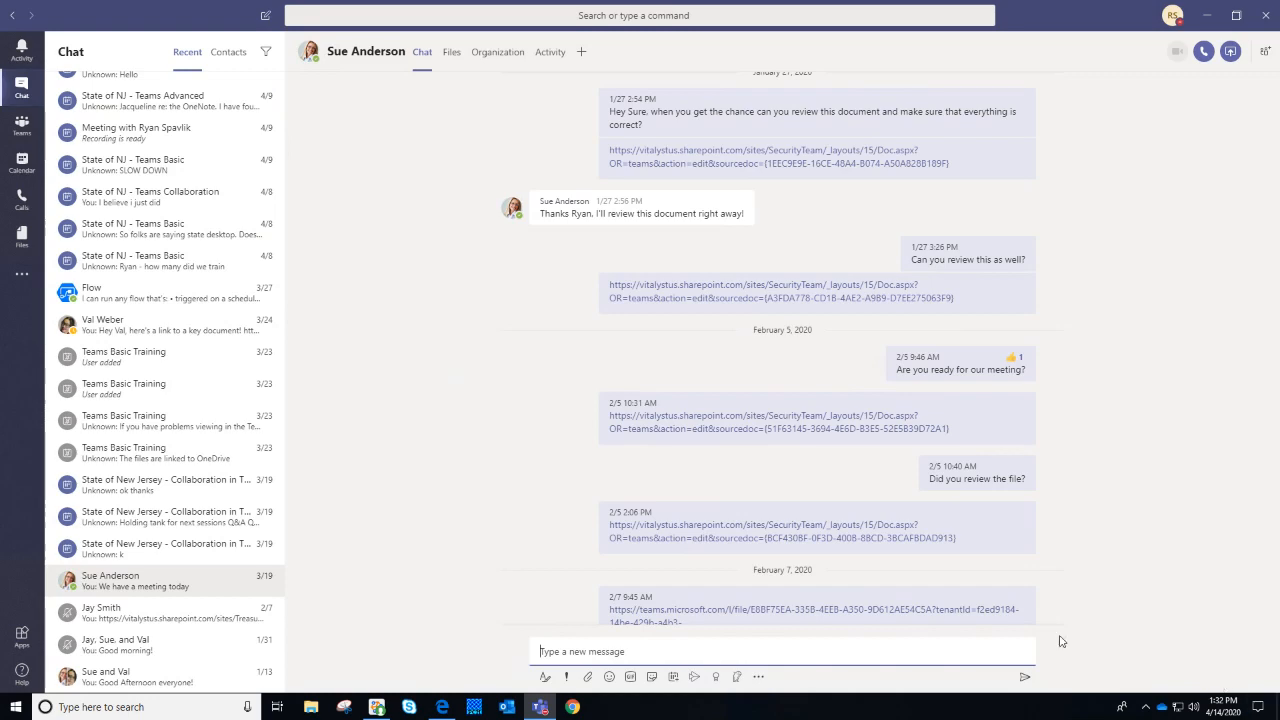
scroll(1060, 272, "down", 10)
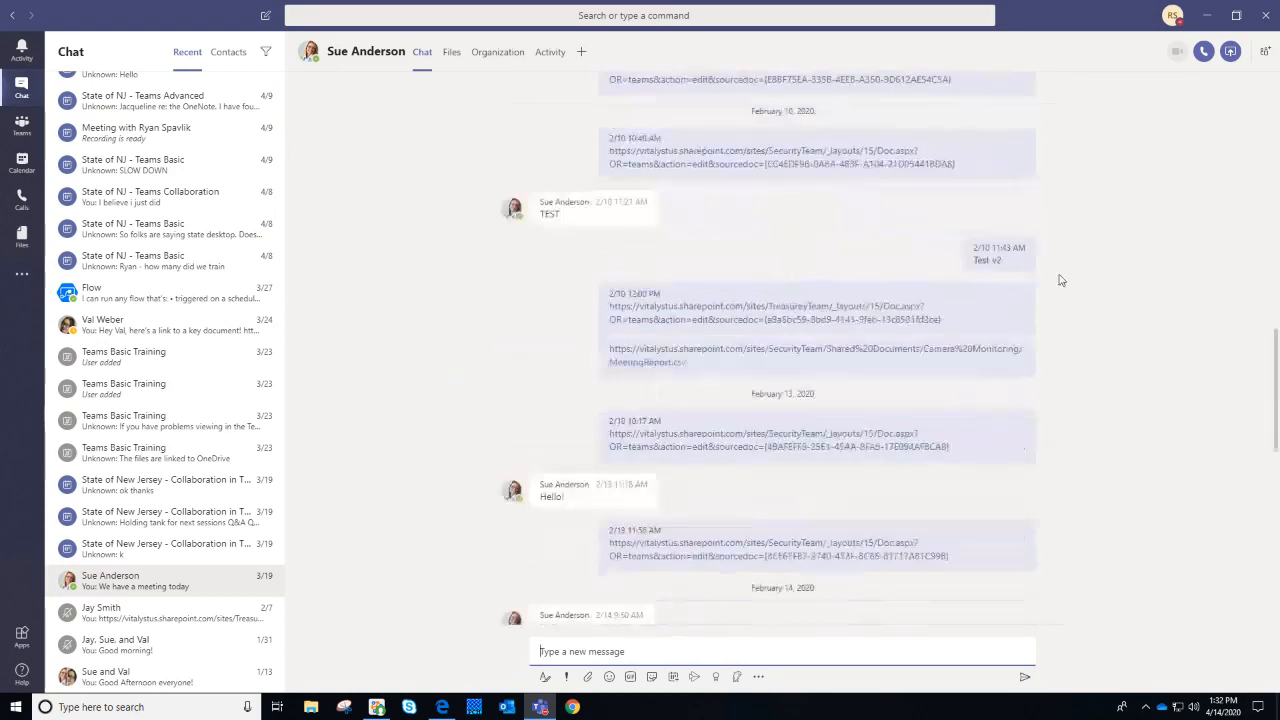
scroll(1066, 278, "down", 8)
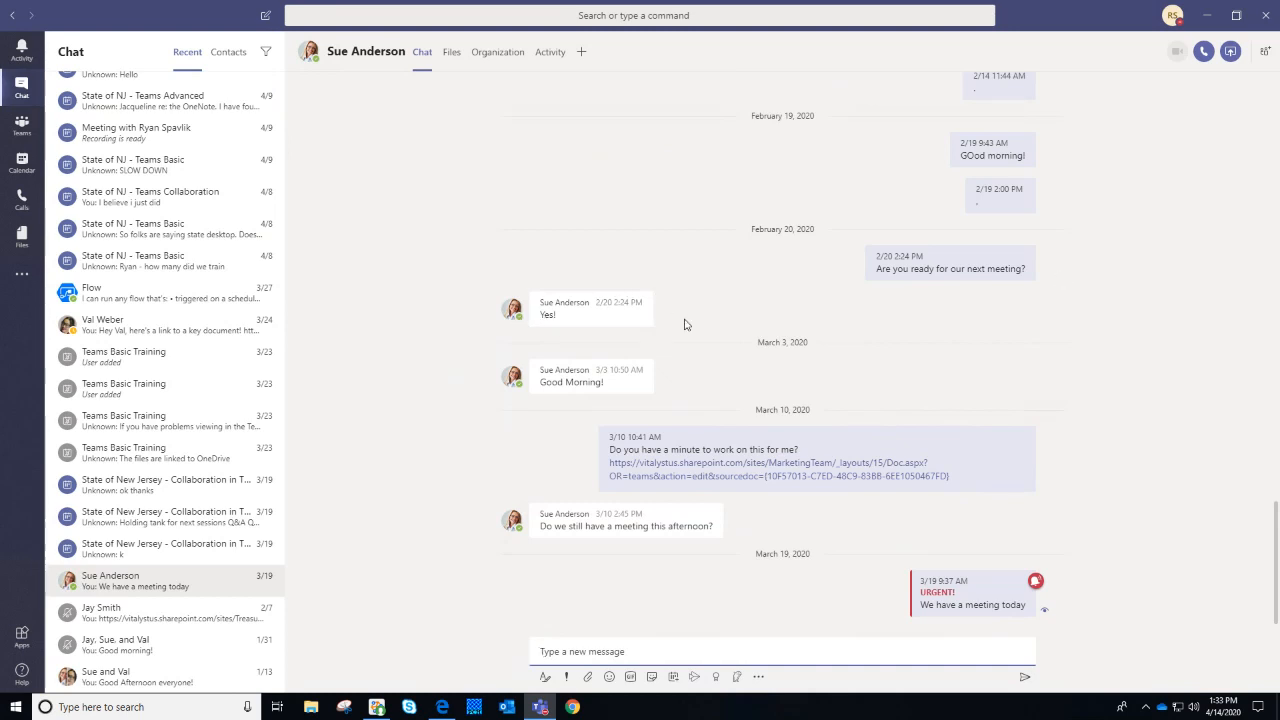
left_click(177, 652)
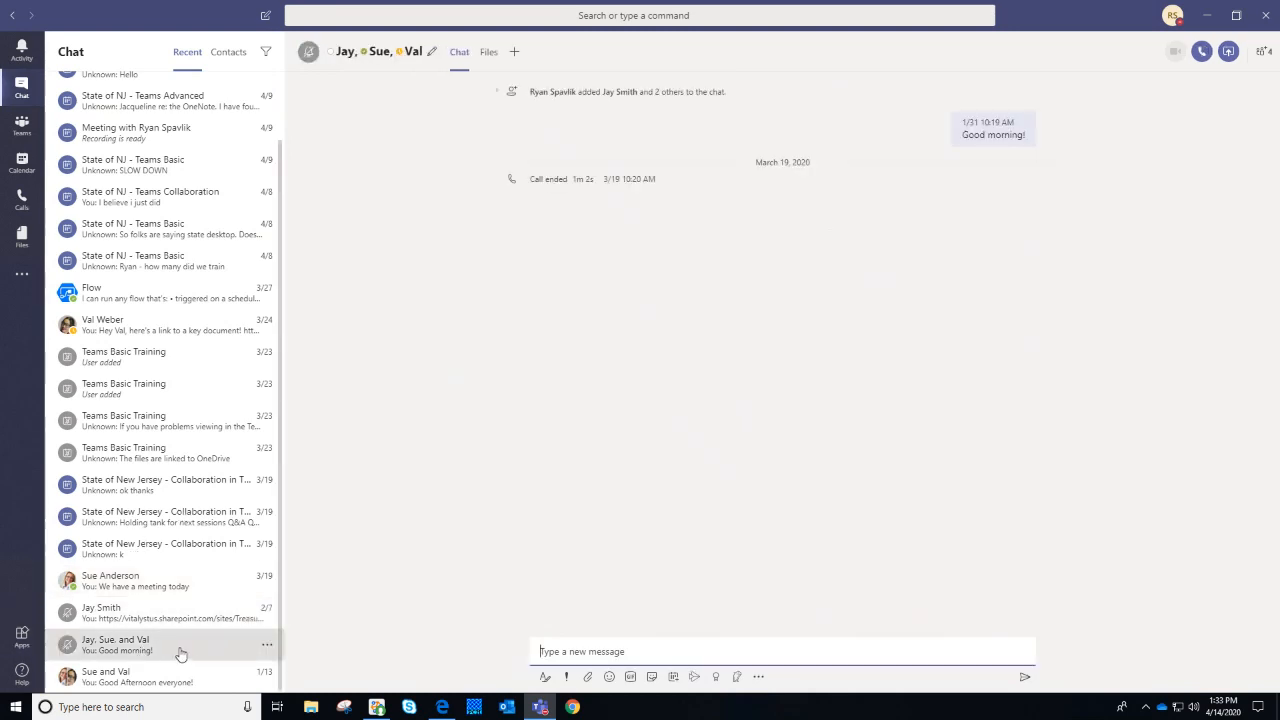
left_click(177, 583)
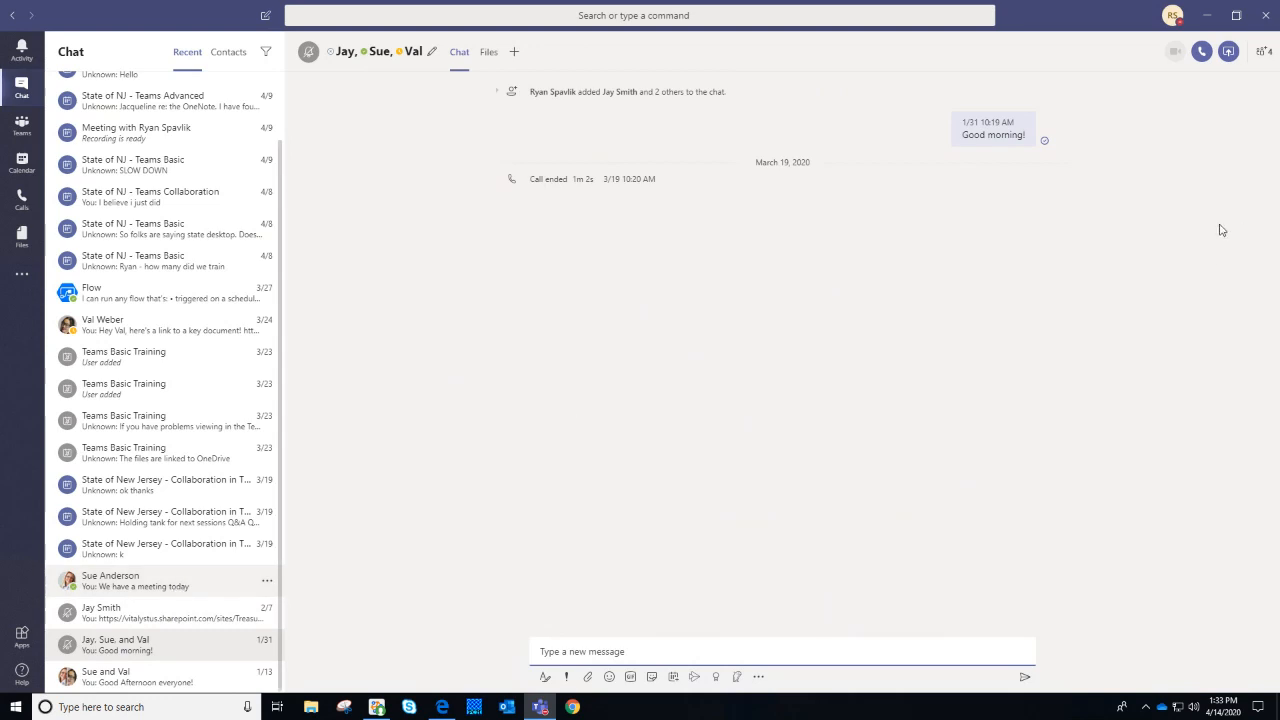
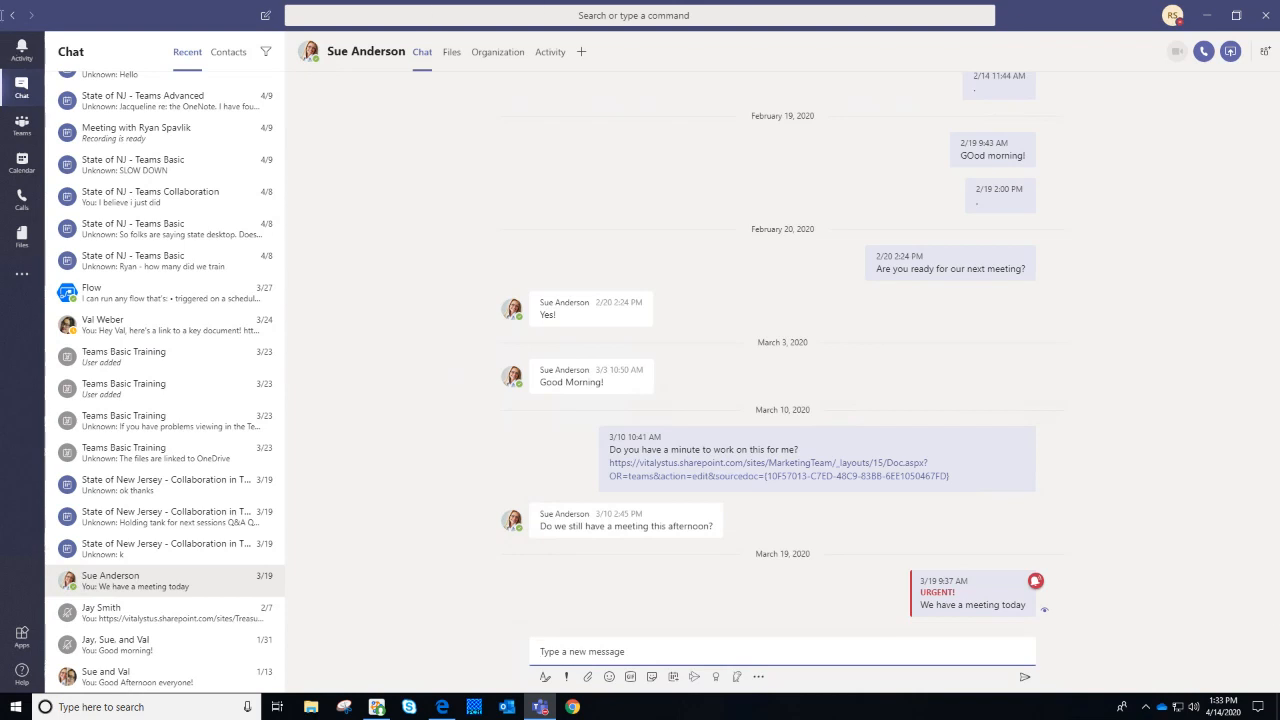
left_click(30, 140)
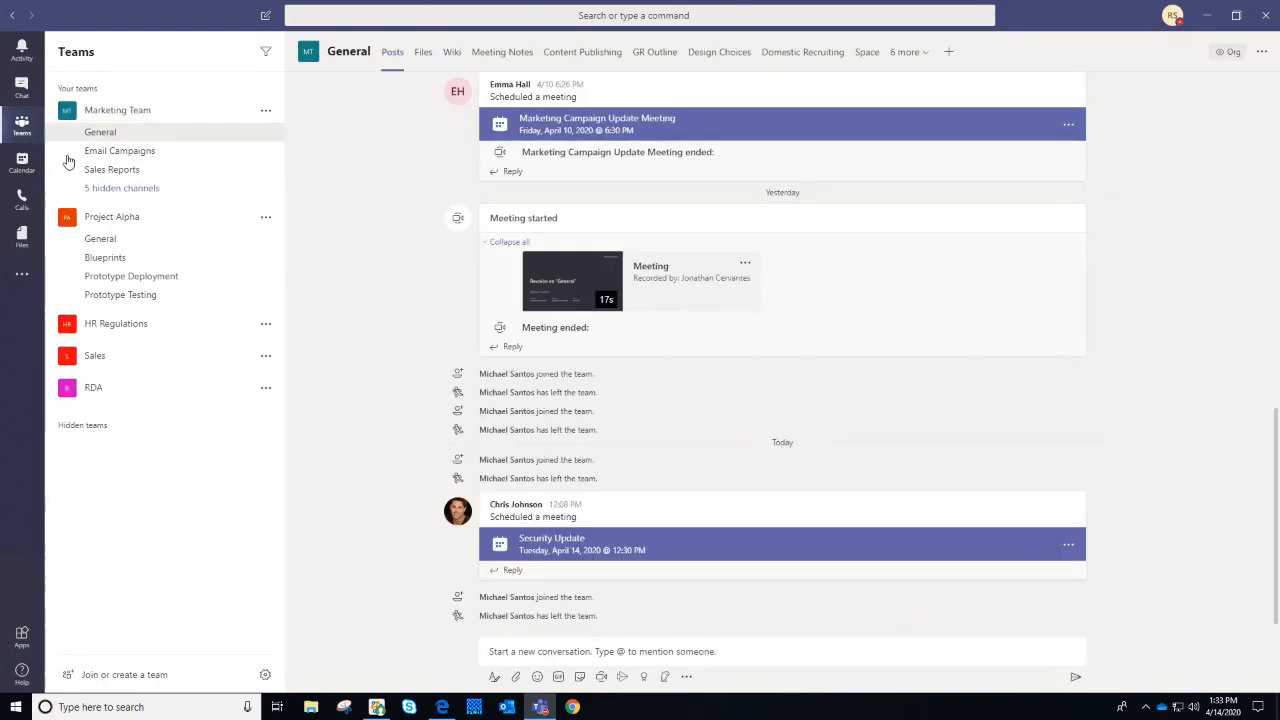
triple_click(588, 512)
left_click(588, 510)
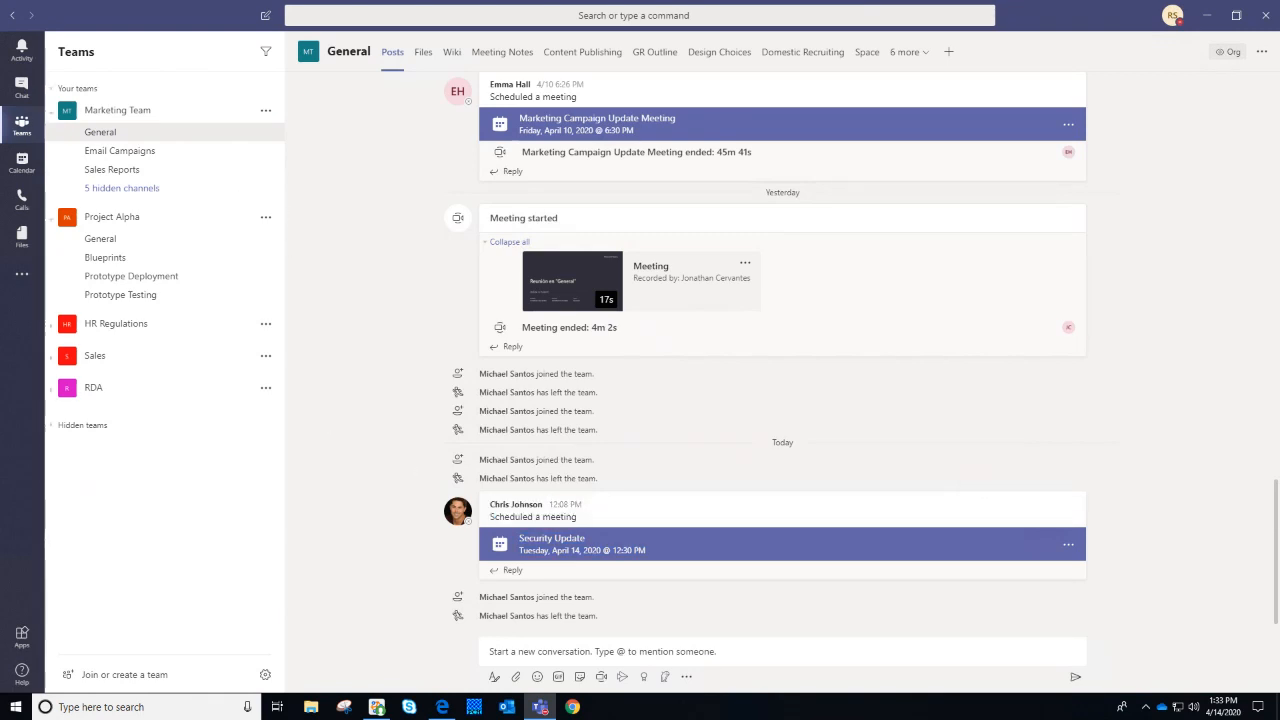
key("ctrl+2")
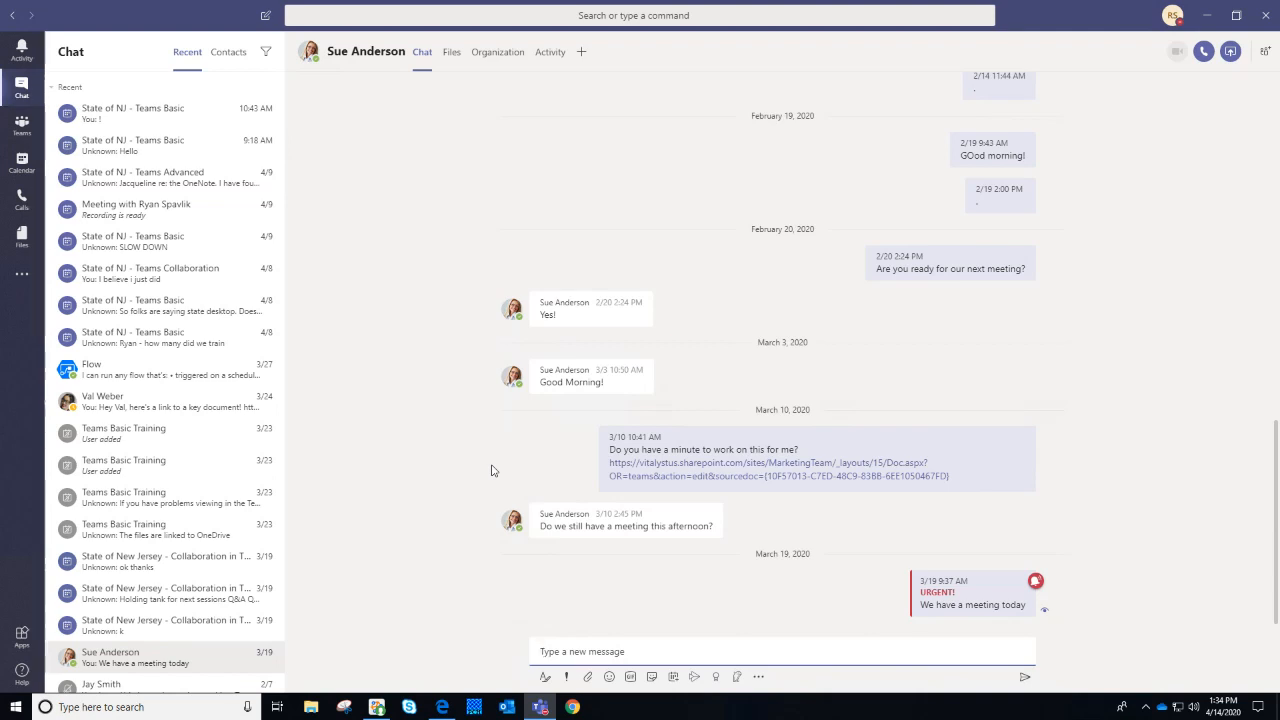
type("@")
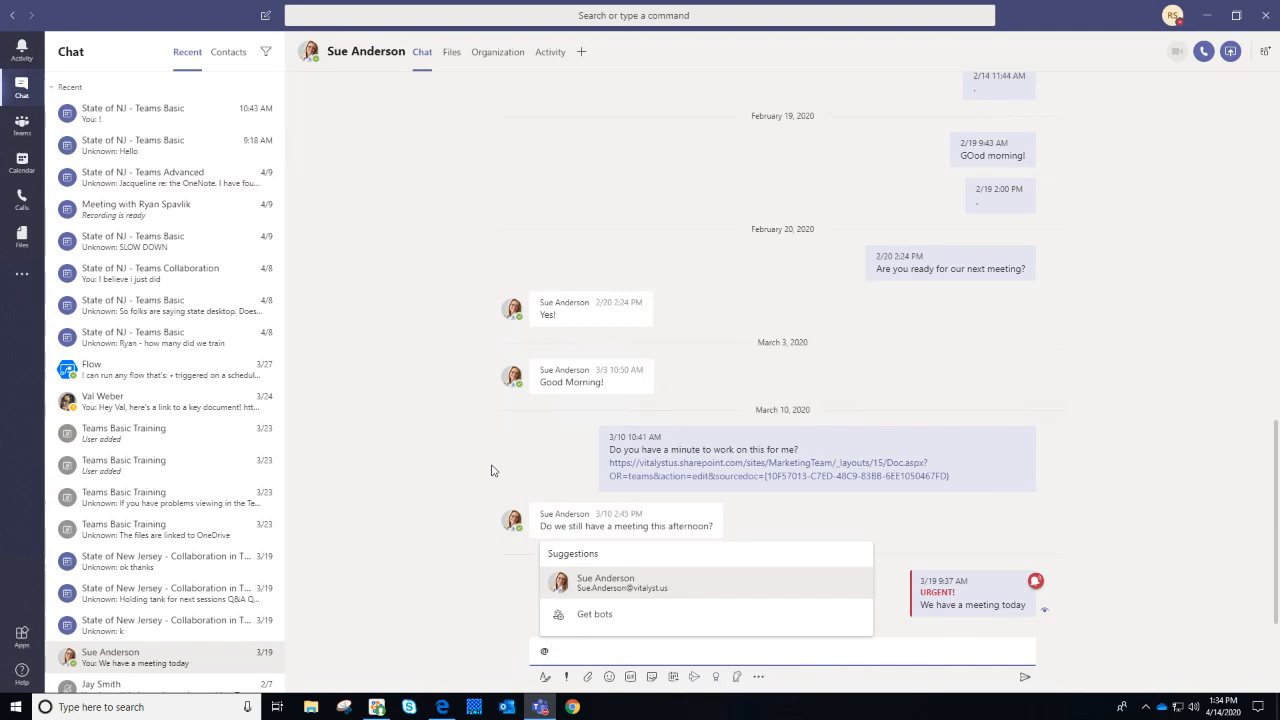
type("sue")
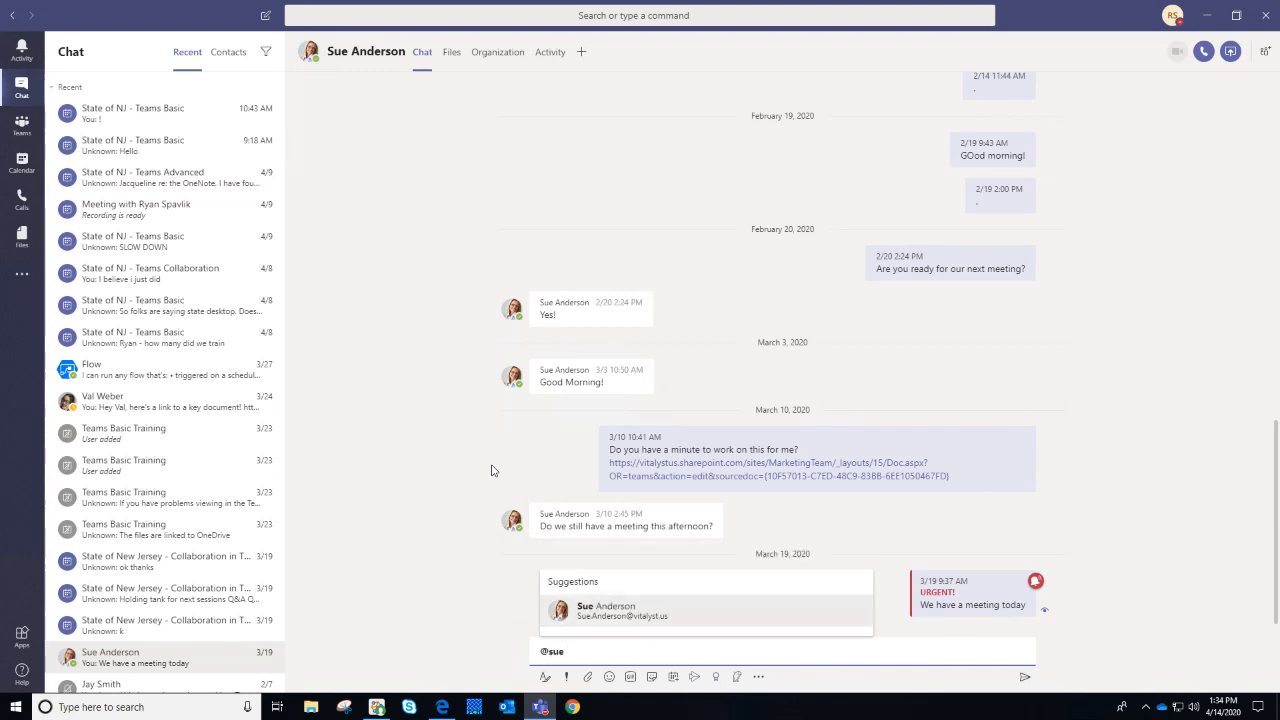
left_click(734, 621)
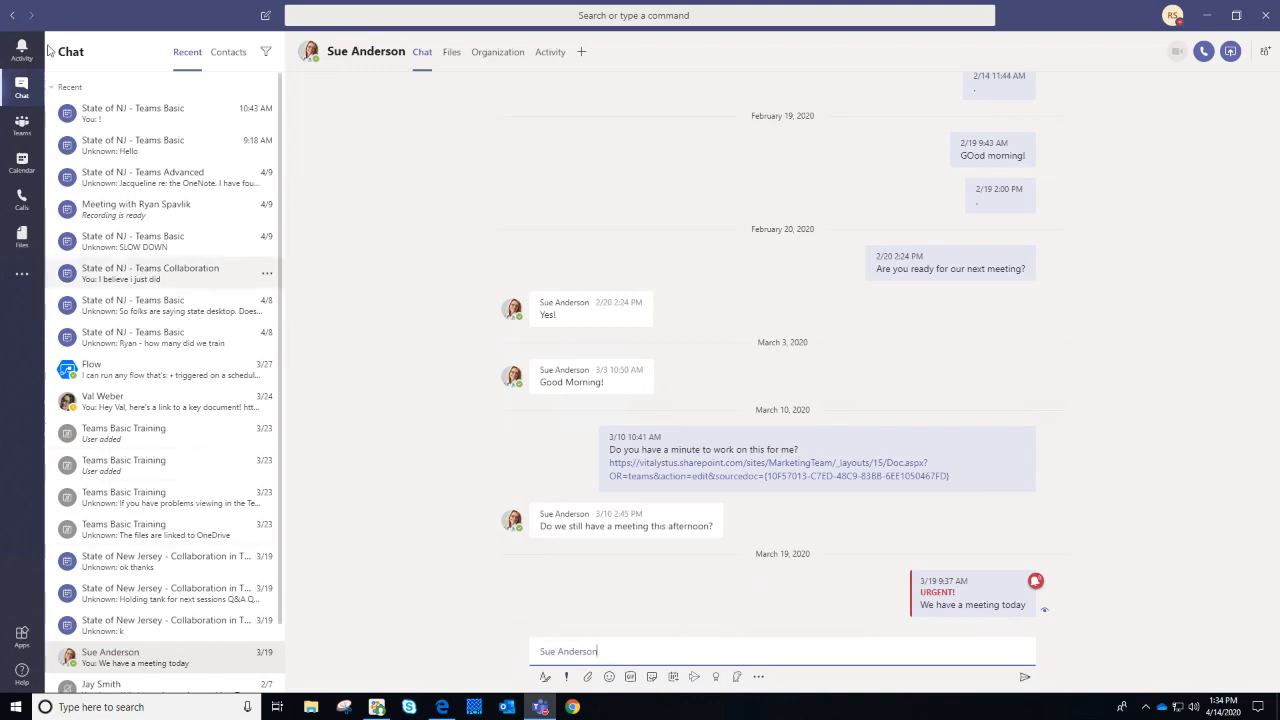
left_click(28, 122)
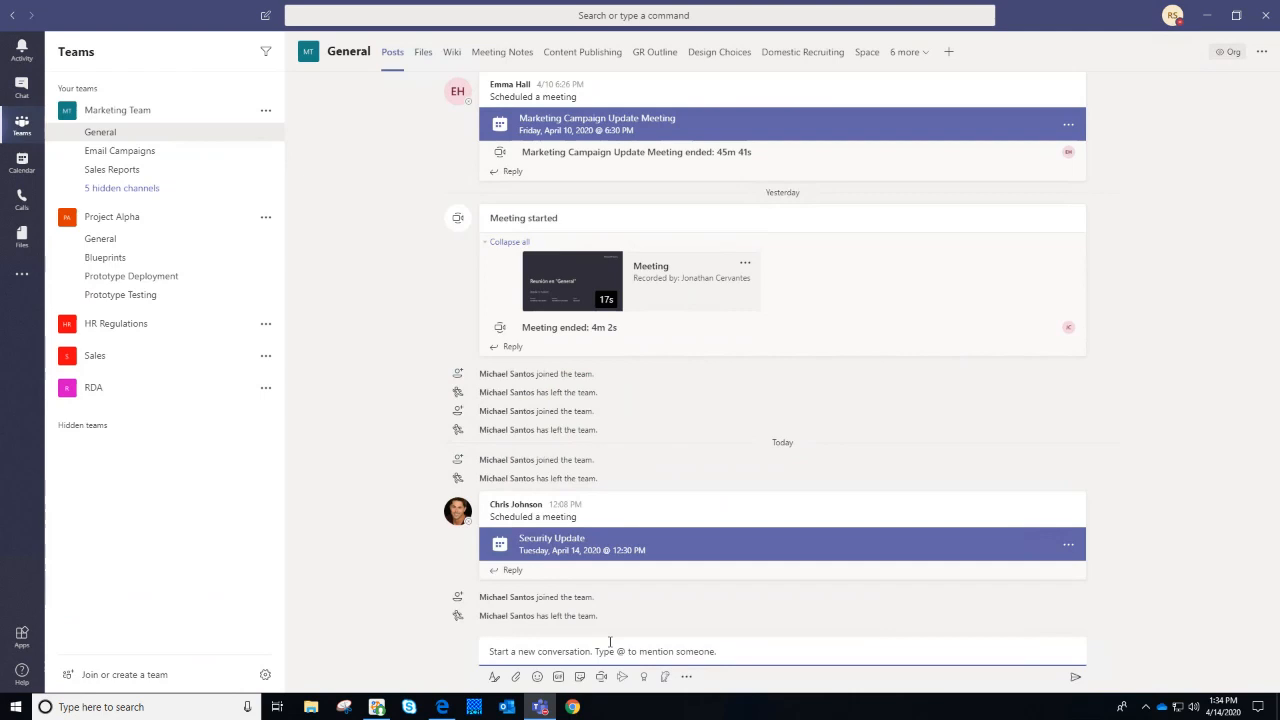
type("@val")
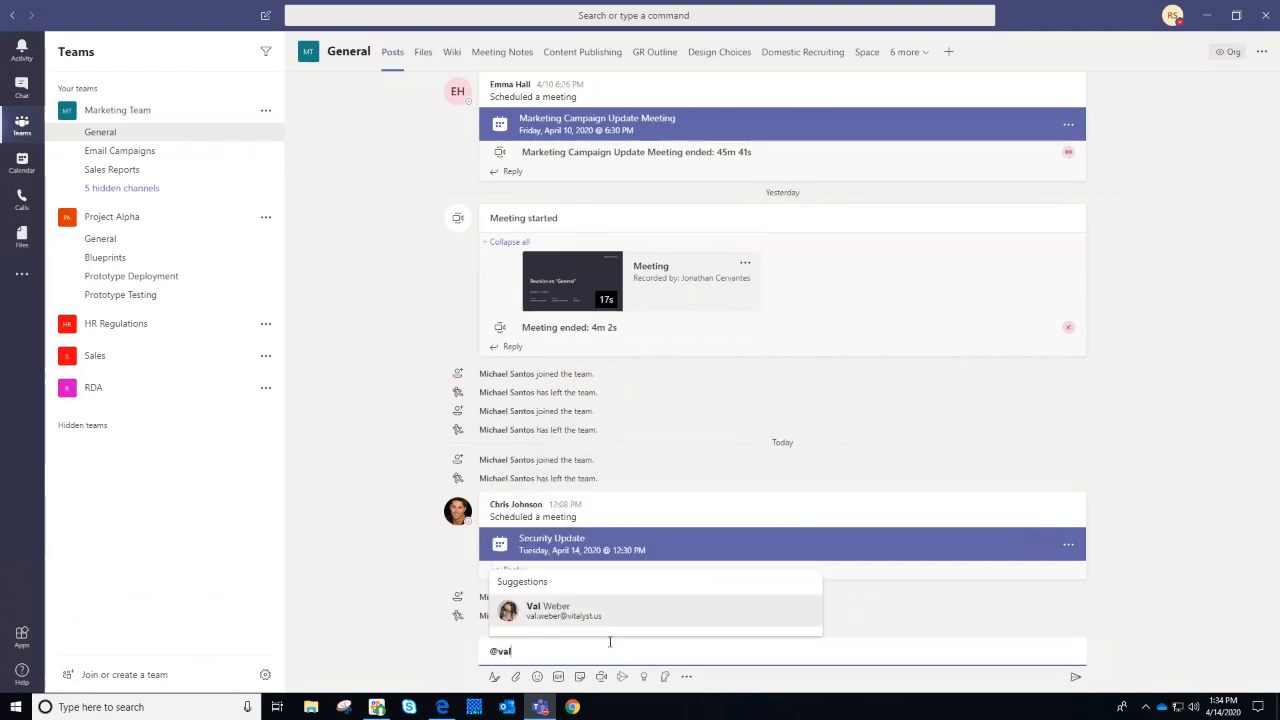
type("jay")
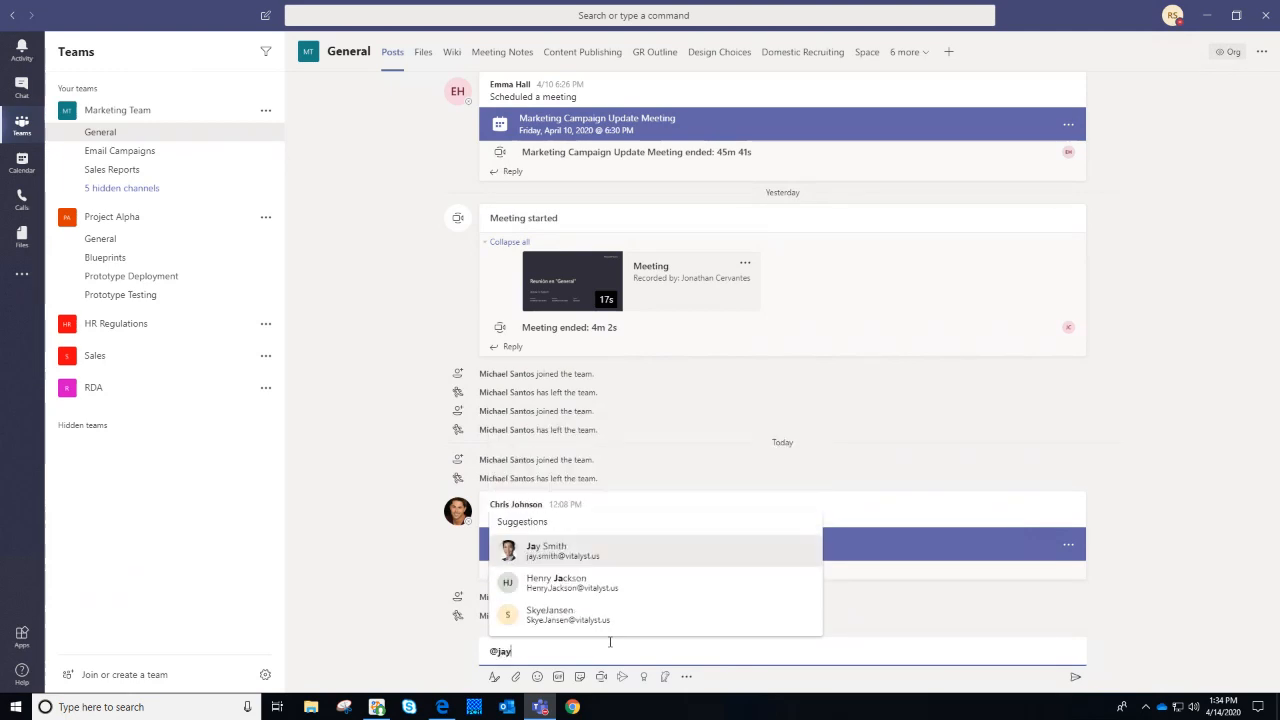
key("Return")
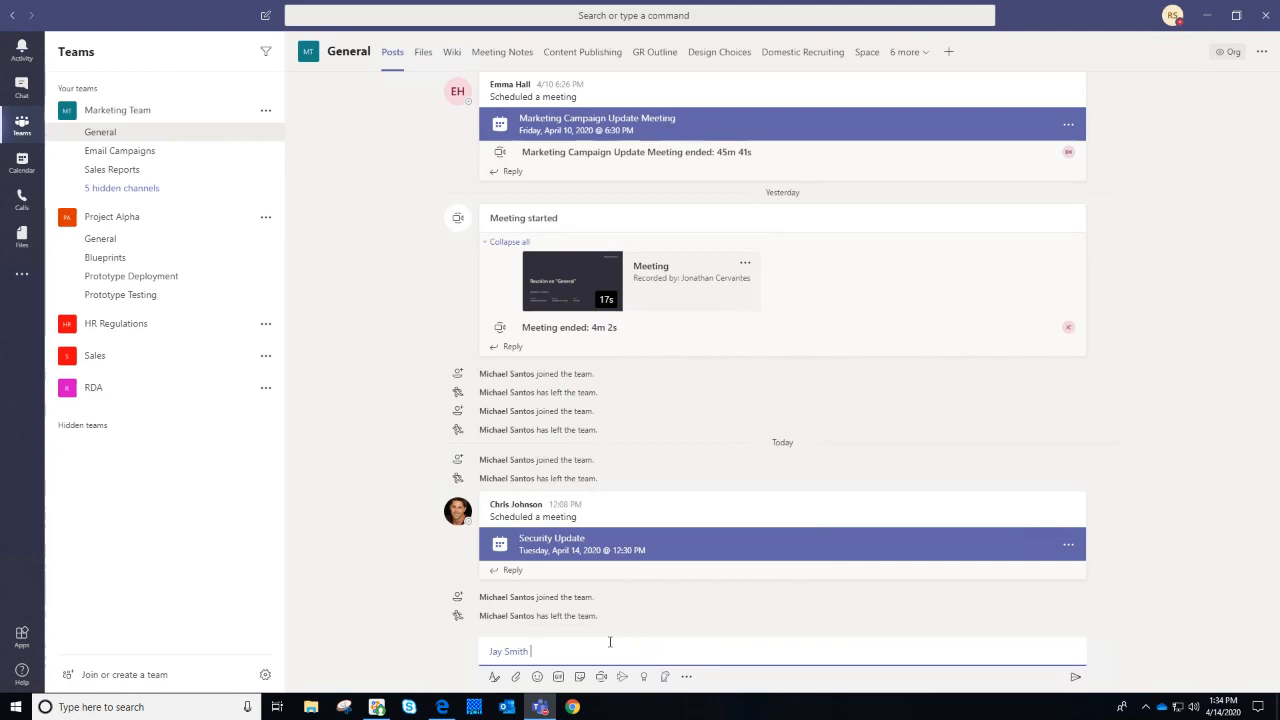
type("@general")
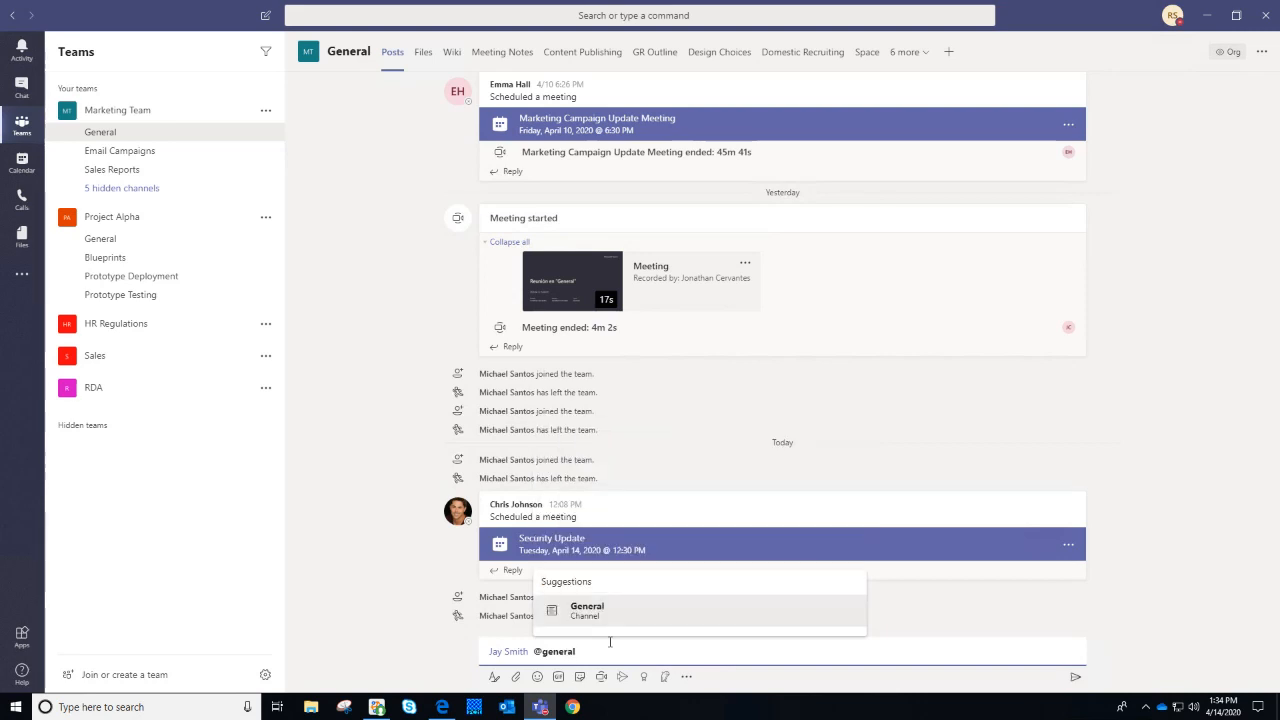
key("Return")
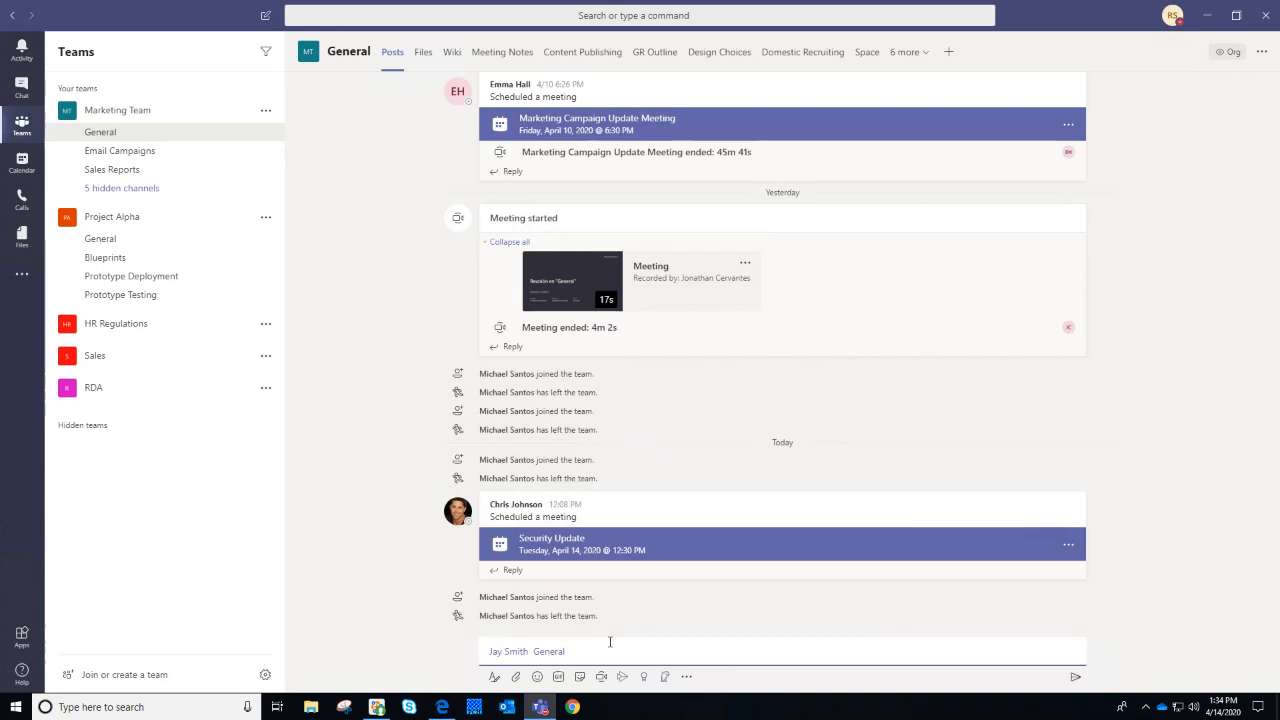
type("@")
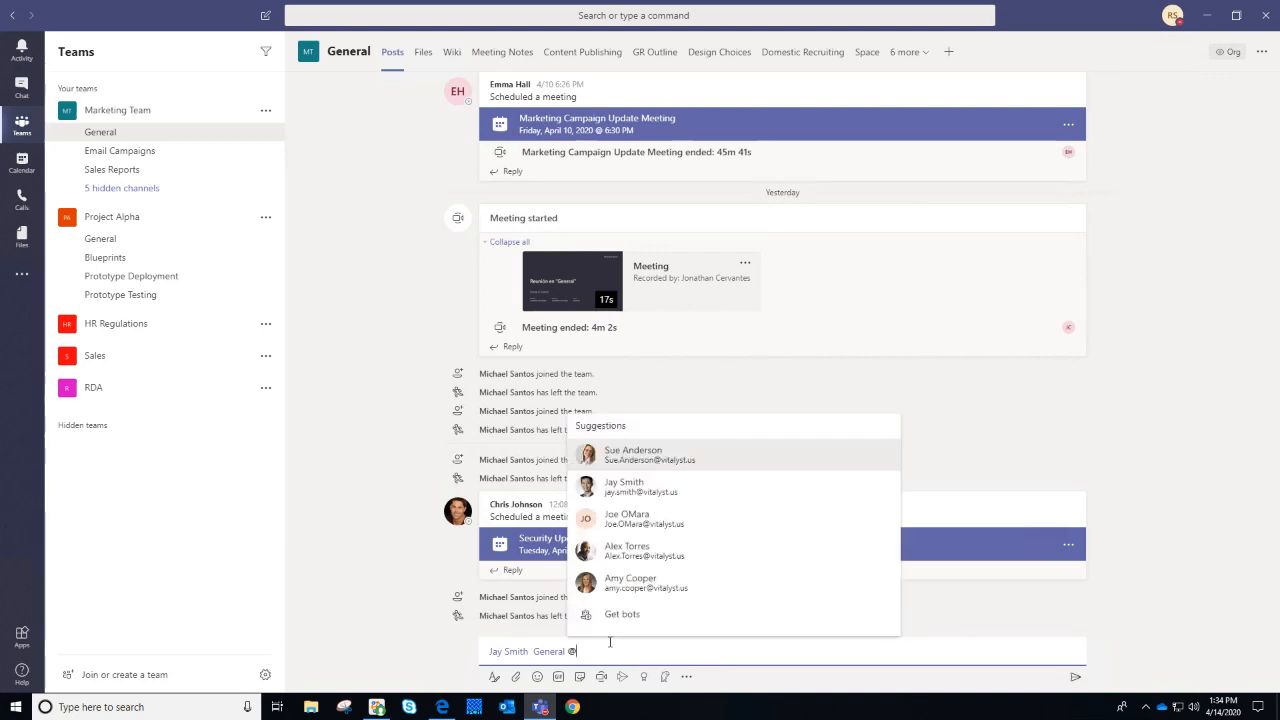
type("marketing")
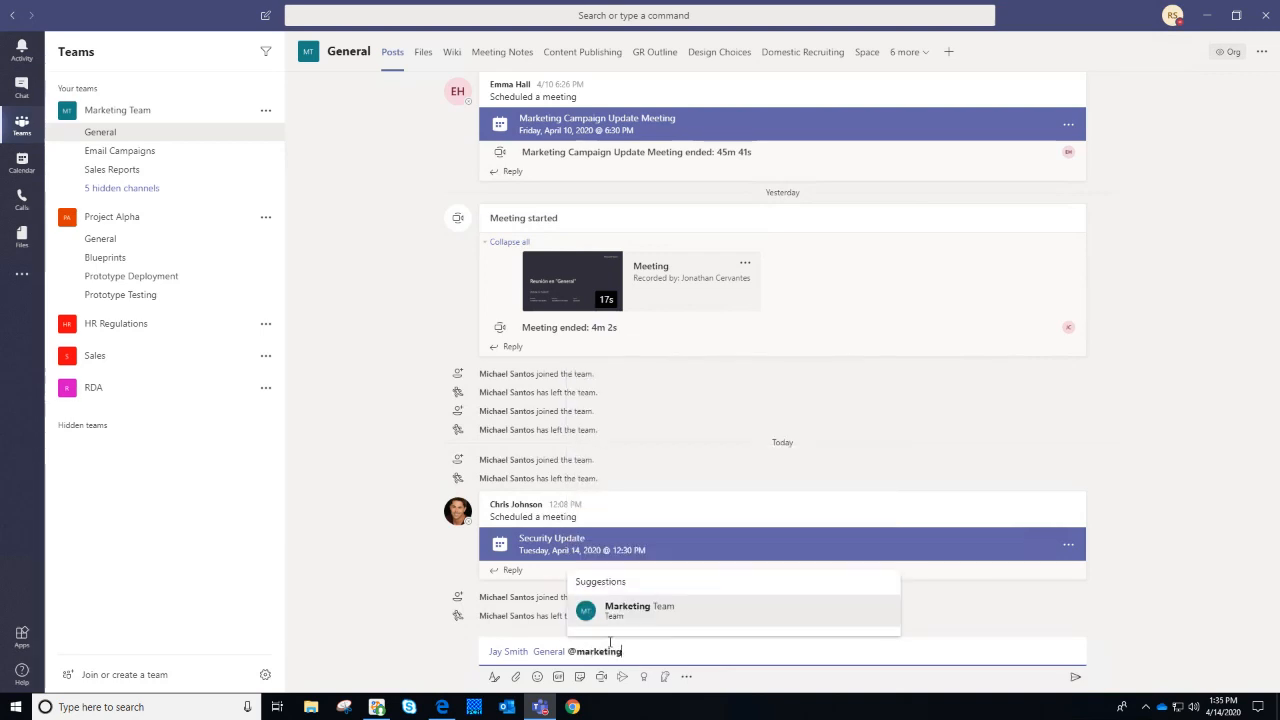
key("Return")
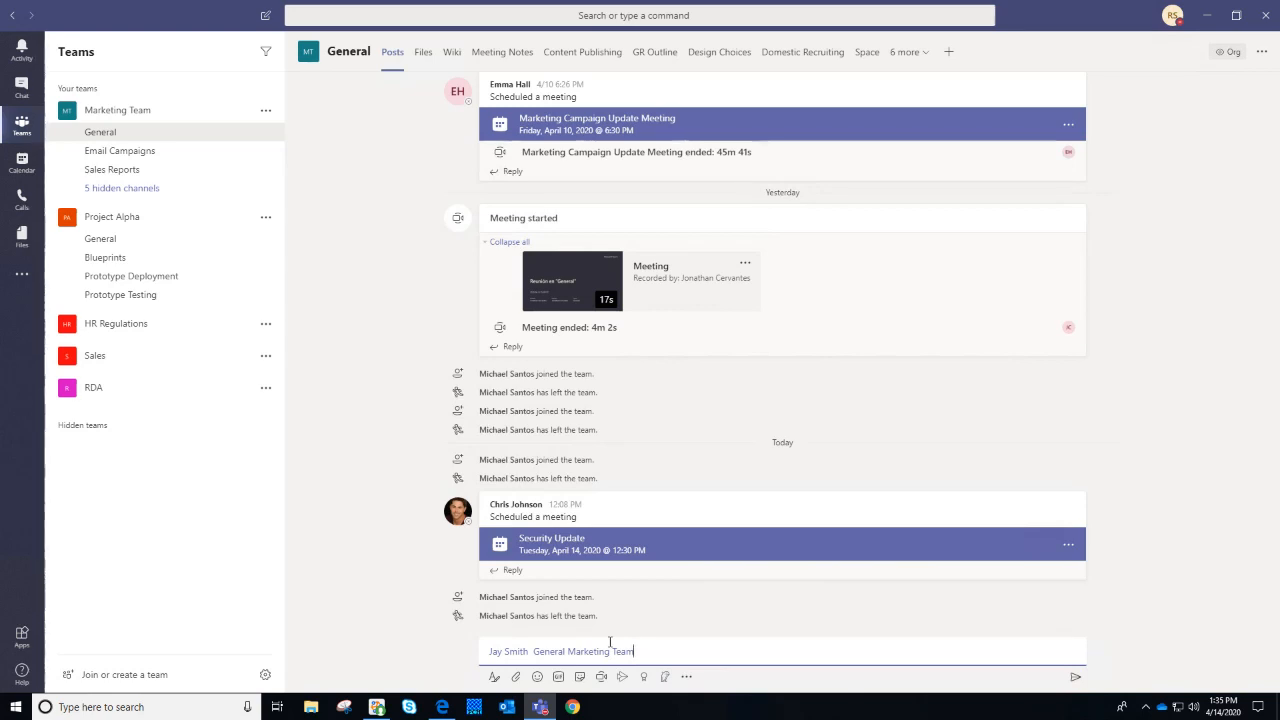
key("BackSpace")
key("BackSpace")
key("BackSpace")
key("BackSpace")
key("BackSpace")
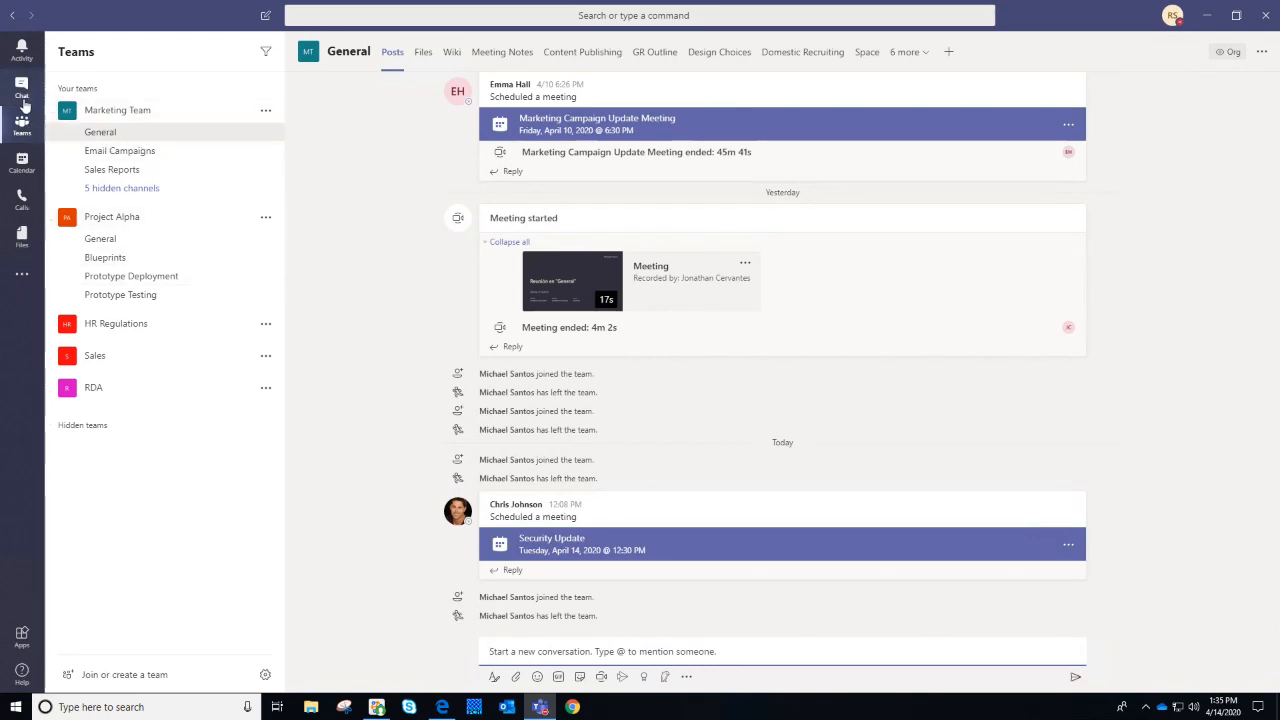
Give the colleague's 3/10 2:45 PM message a thumbs-up Like reaction
left_click(21, 88)
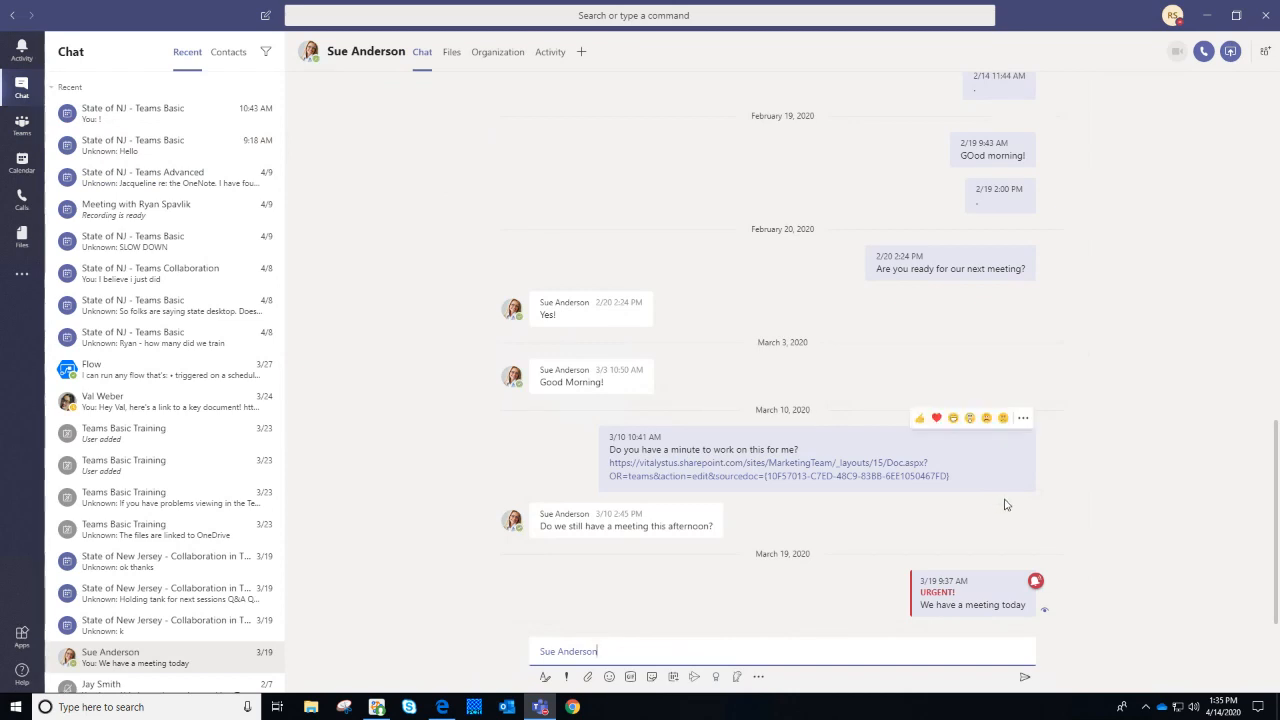
mouse_move(992, 480)
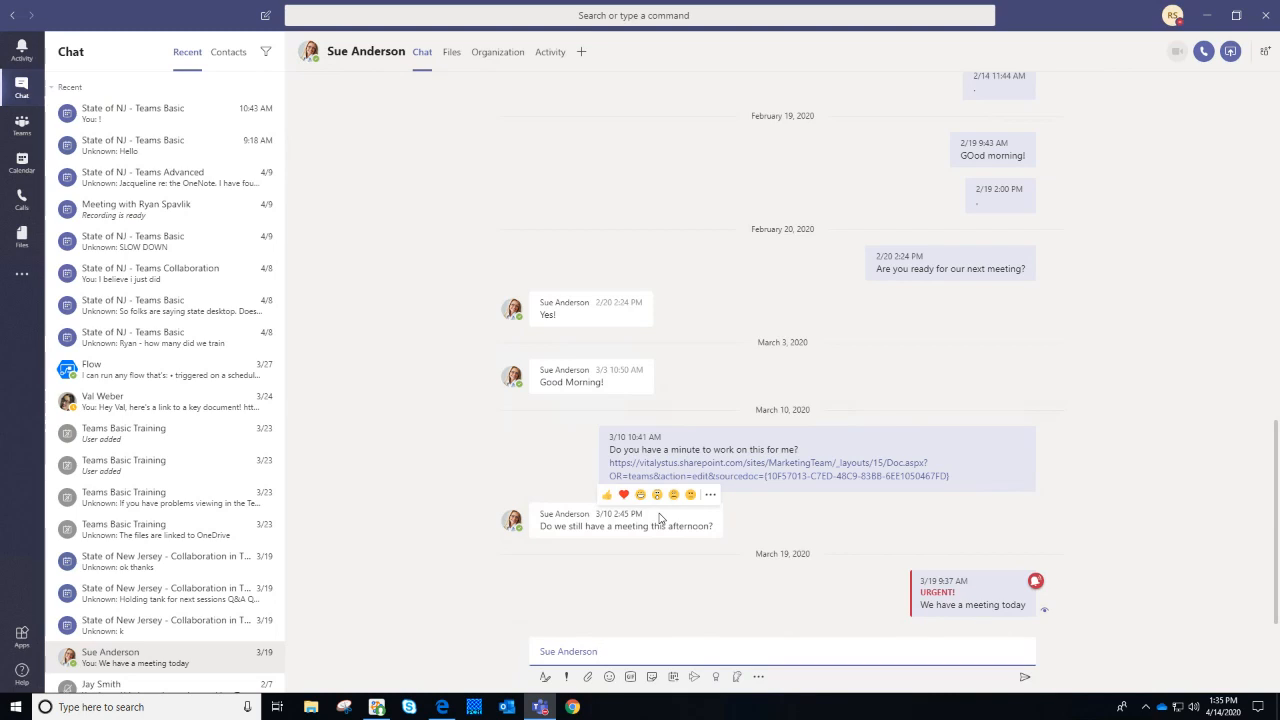
left_click(606, 494)
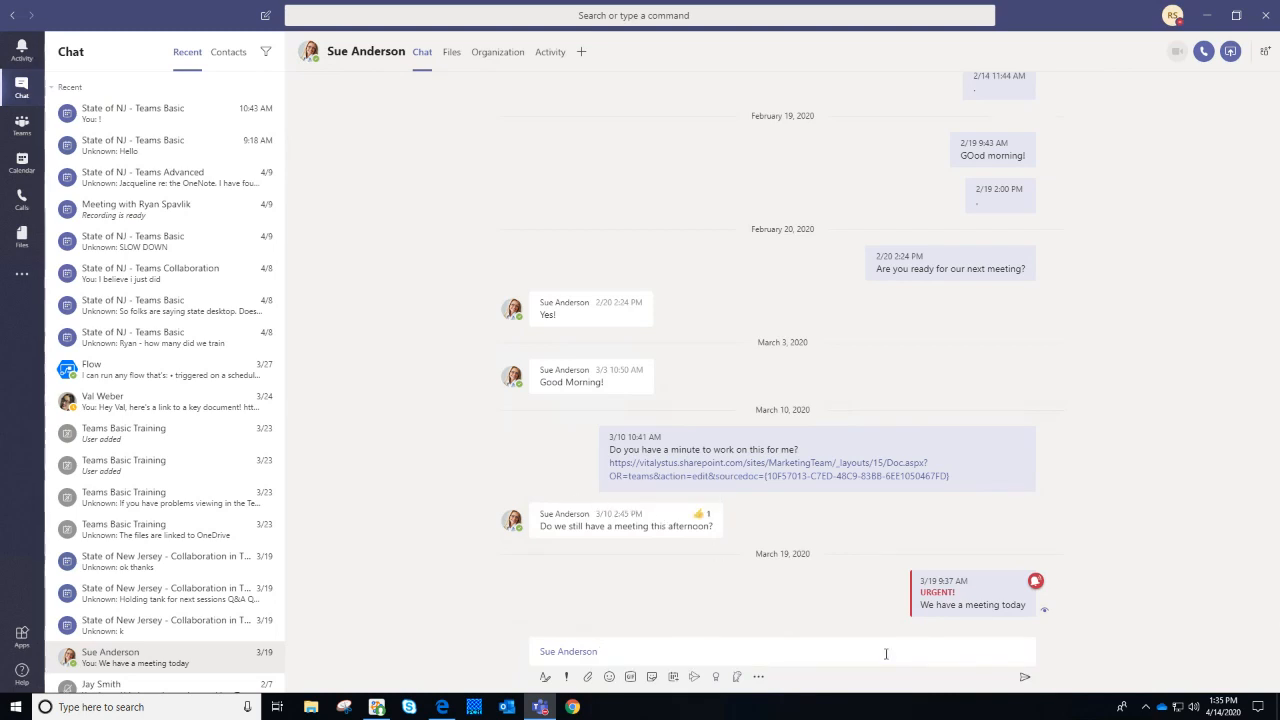
Open the More options menu on the URGENT message, then dismiss it
left_click(885, 653)
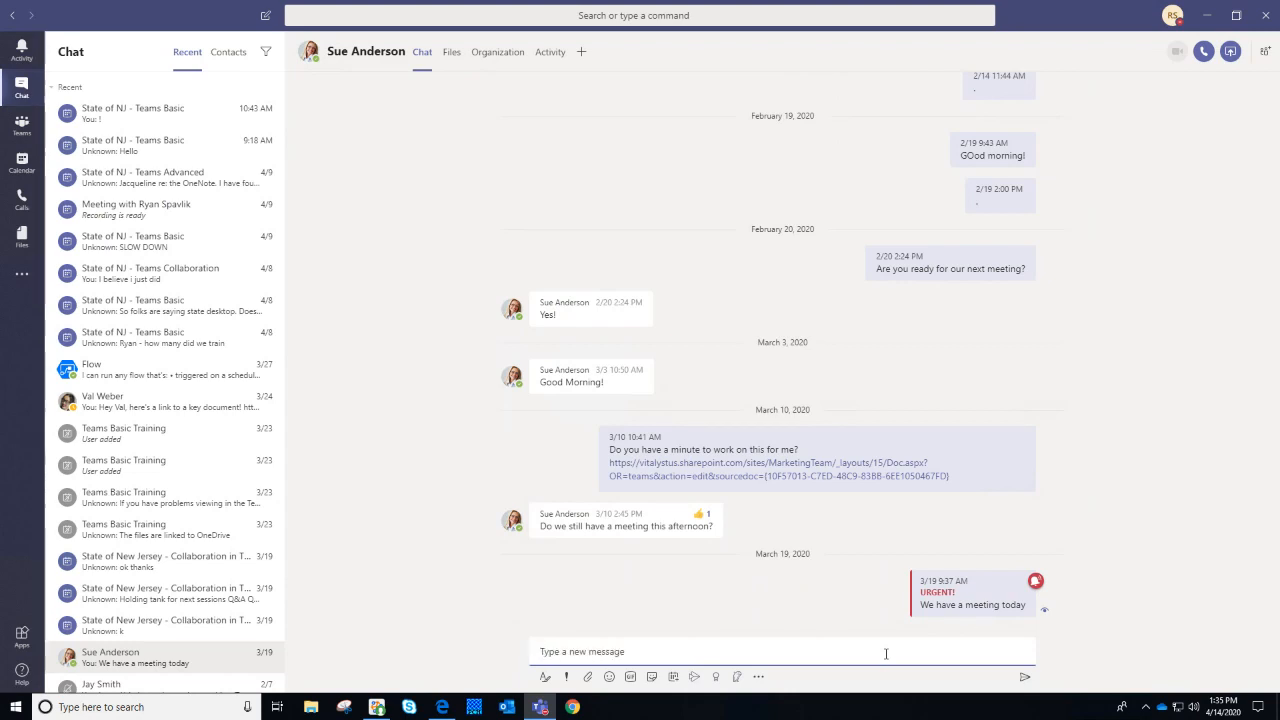
left_click(1006, 591)
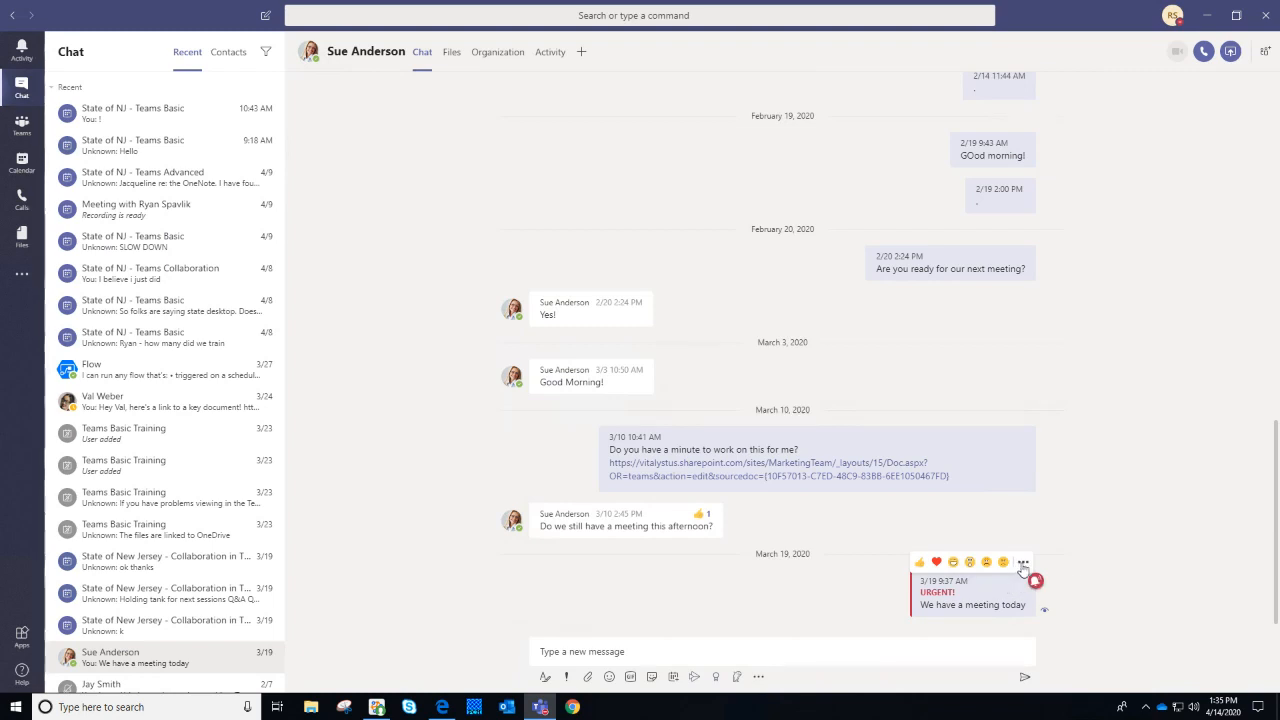
left_click(1022, 564)
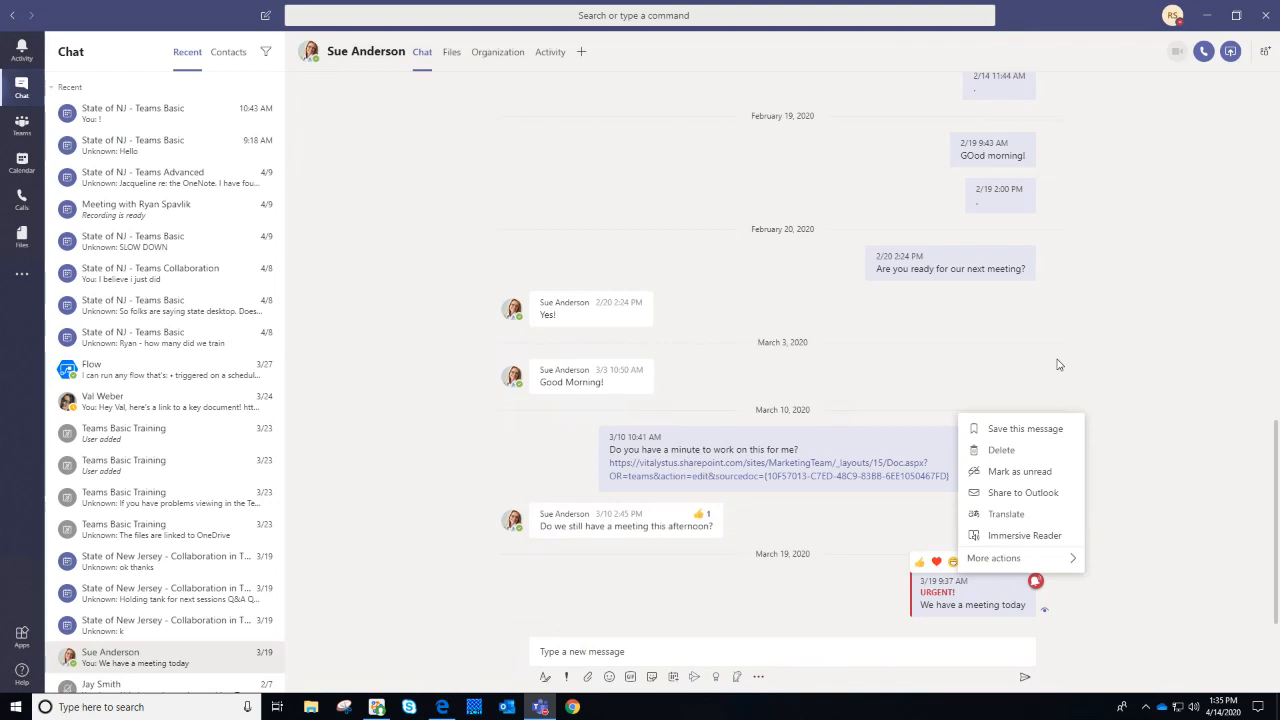
left_click(1060, 365)
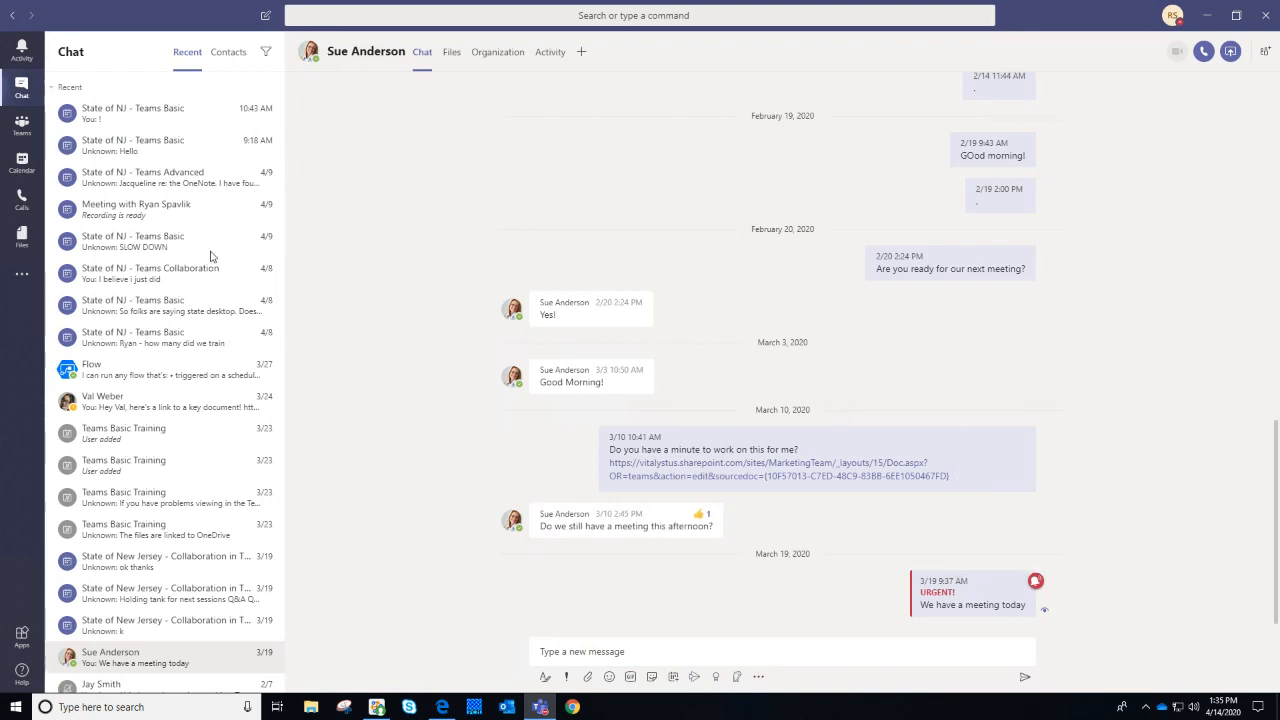
Post SAMPLE TEXT as a new message in the Marketing Team General channel
left_click(21, 125)
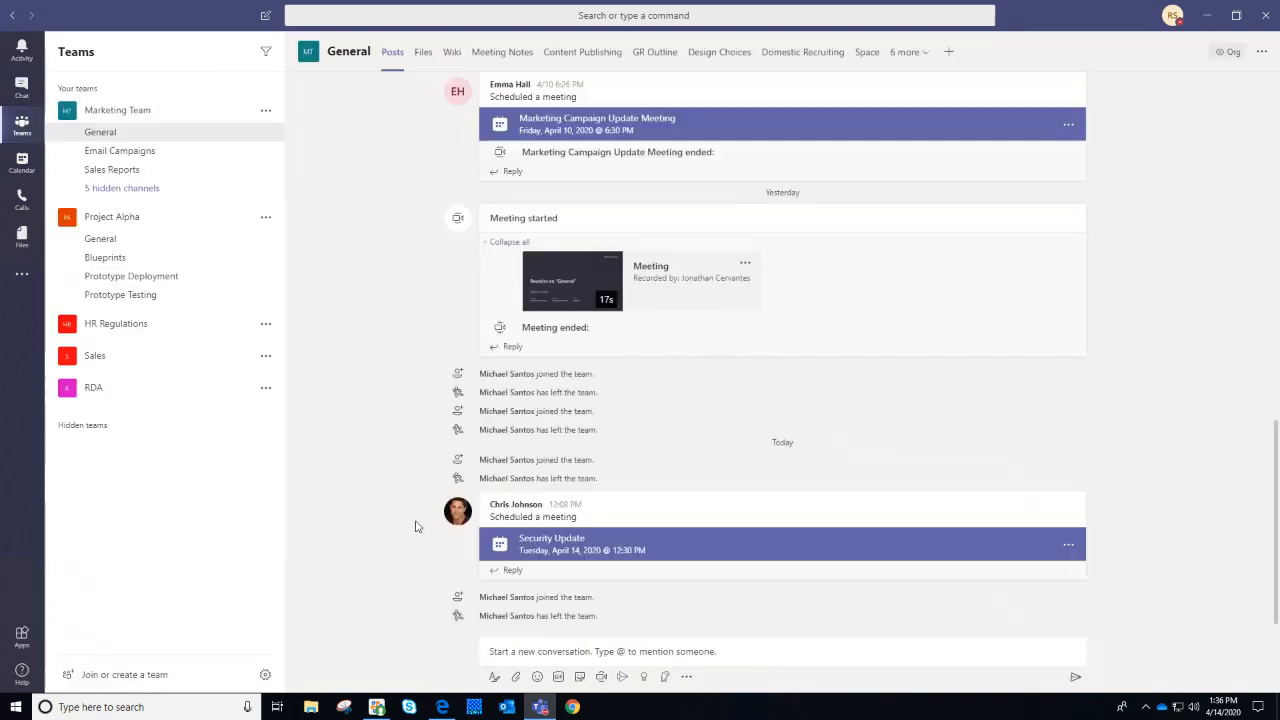
left_click(645, 651)
type("SAMPLE TEXT")
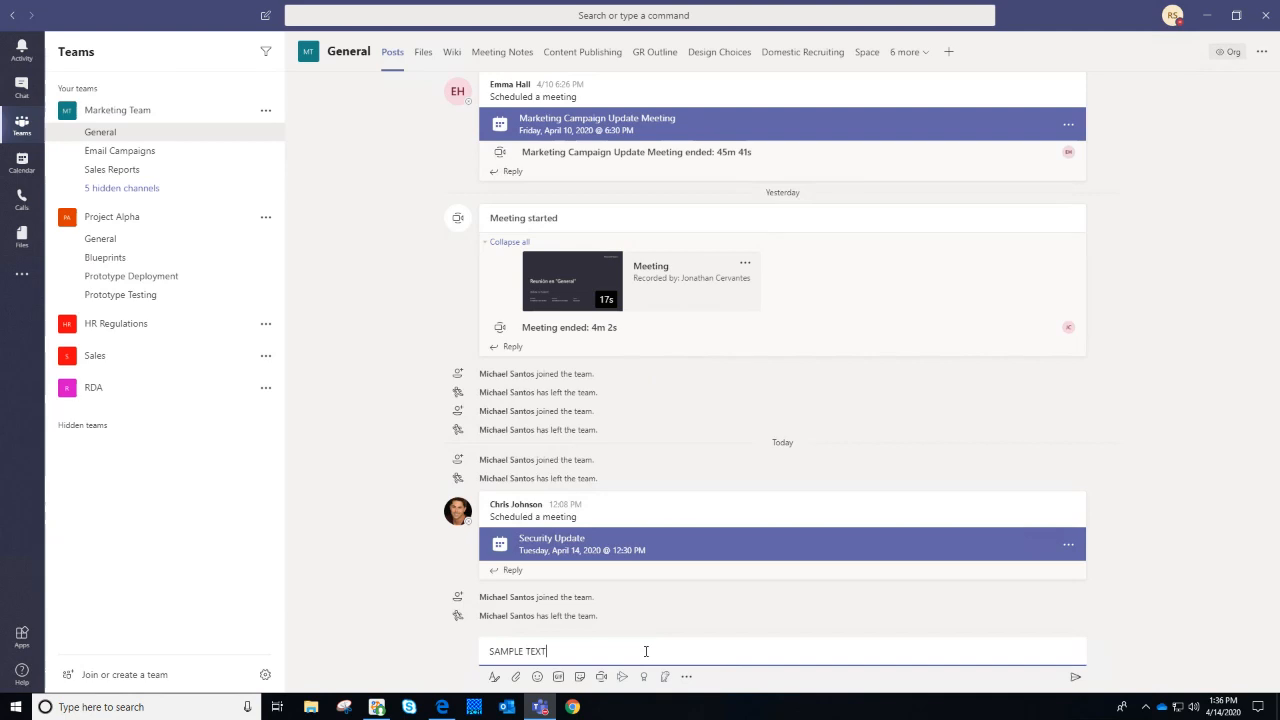
key("Return")
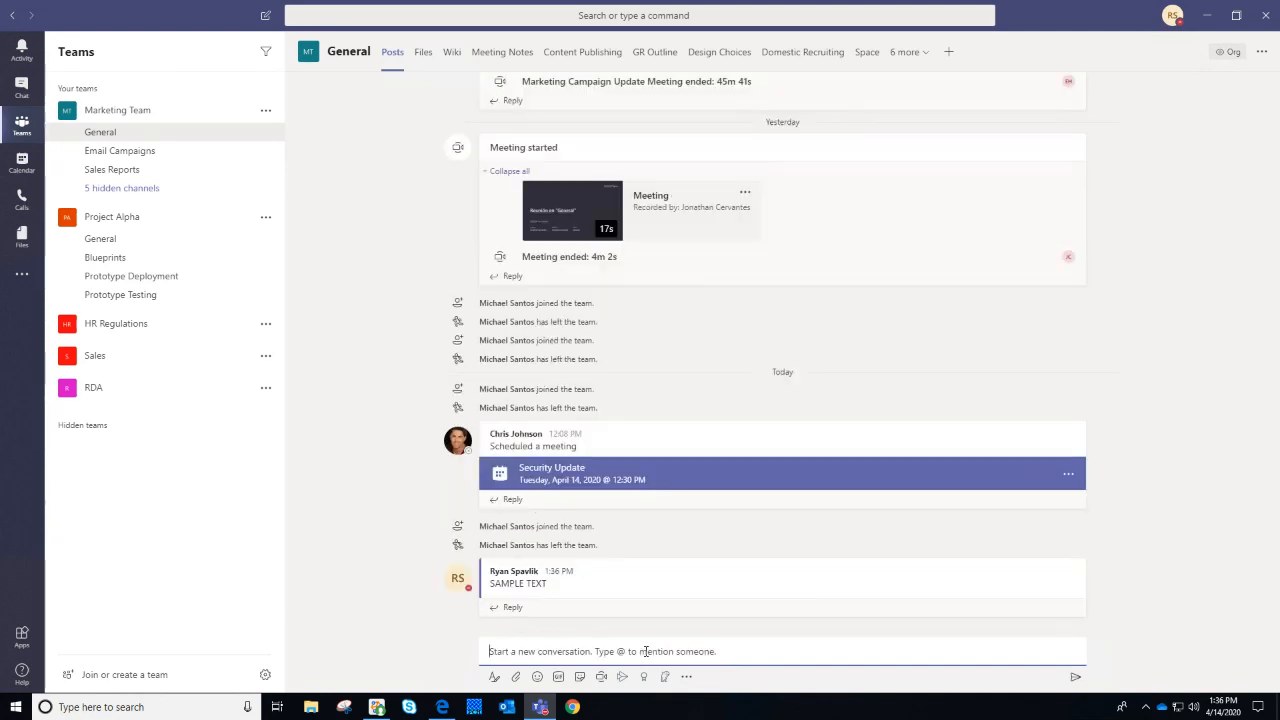
Edit that post to say a colleague knows how to hold a meeting
mouse_move(968, 574)
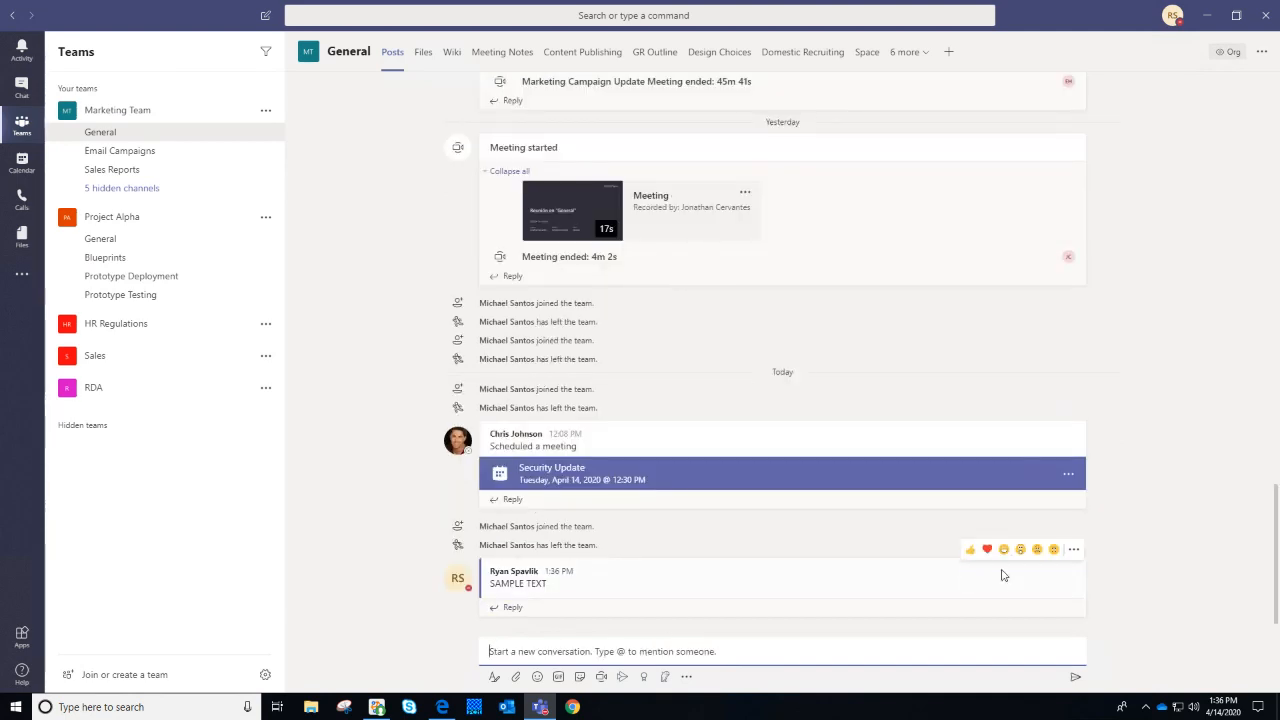
left_click(1074, 551)
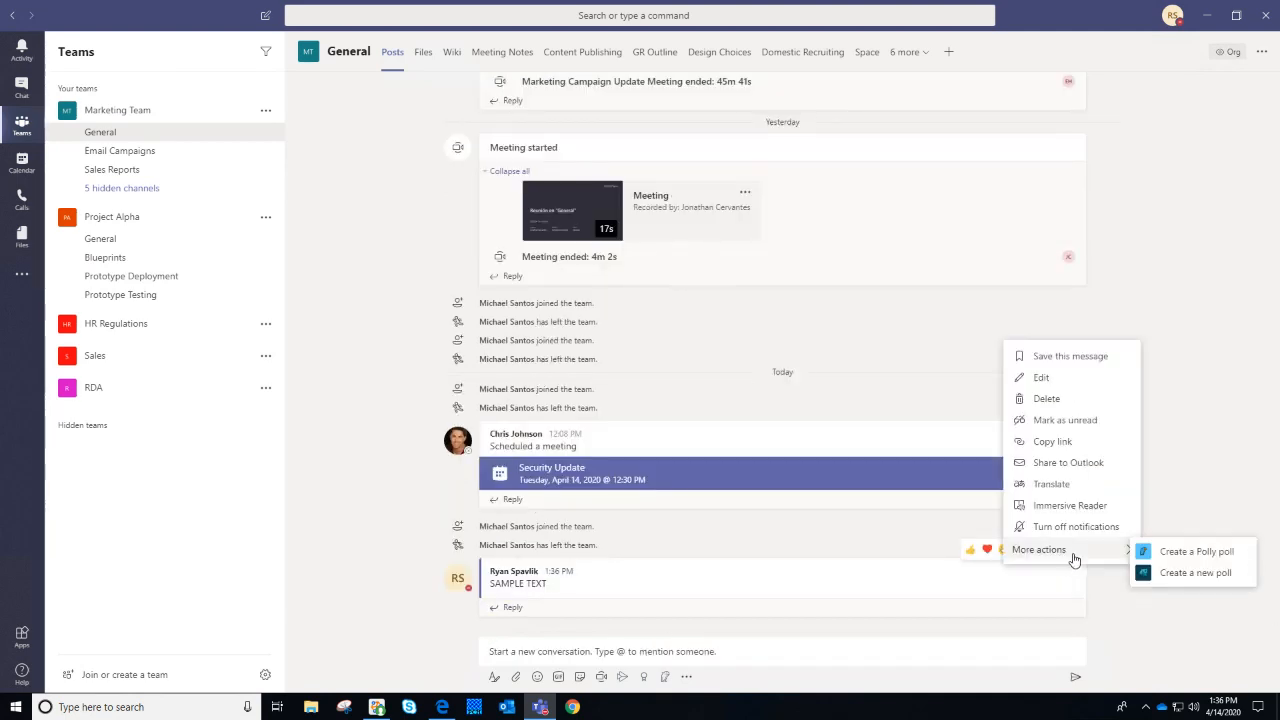
left_click(1062, 378)
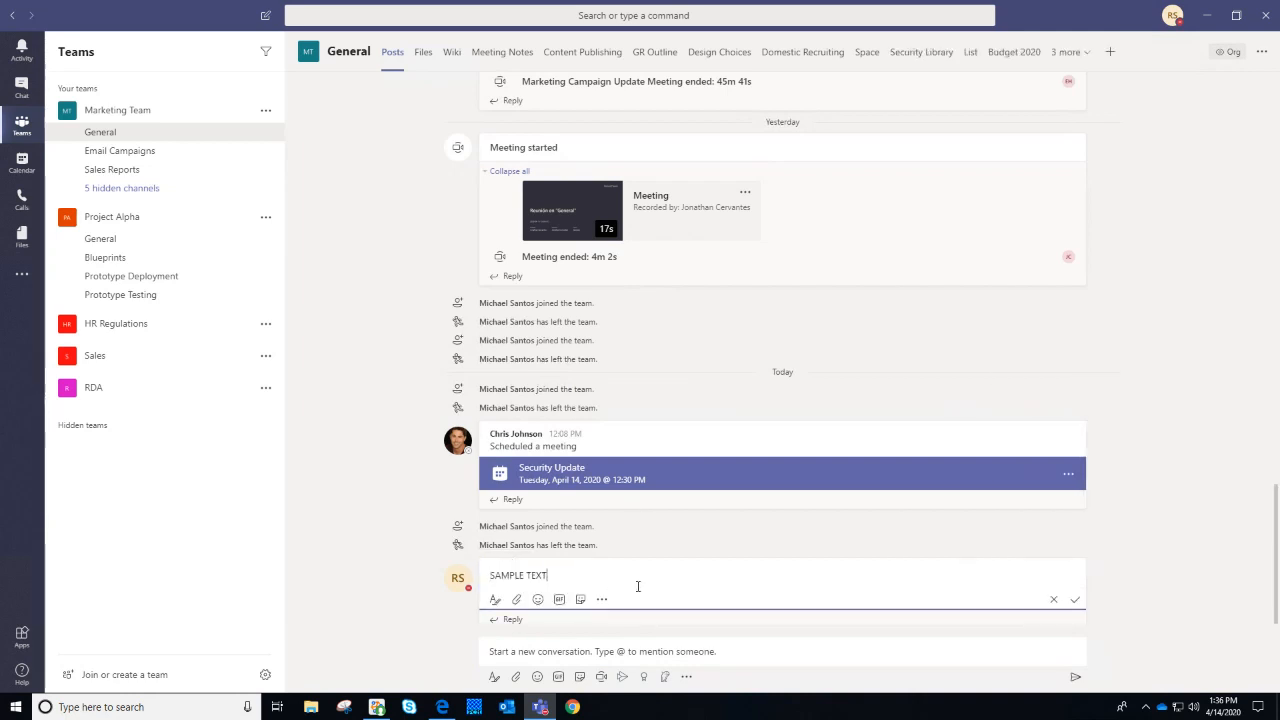
key("ctrl+a")
type("Edit")
key("BackSpace")
key("BackSpace")
key("BackSpace")
type("Chris kn")
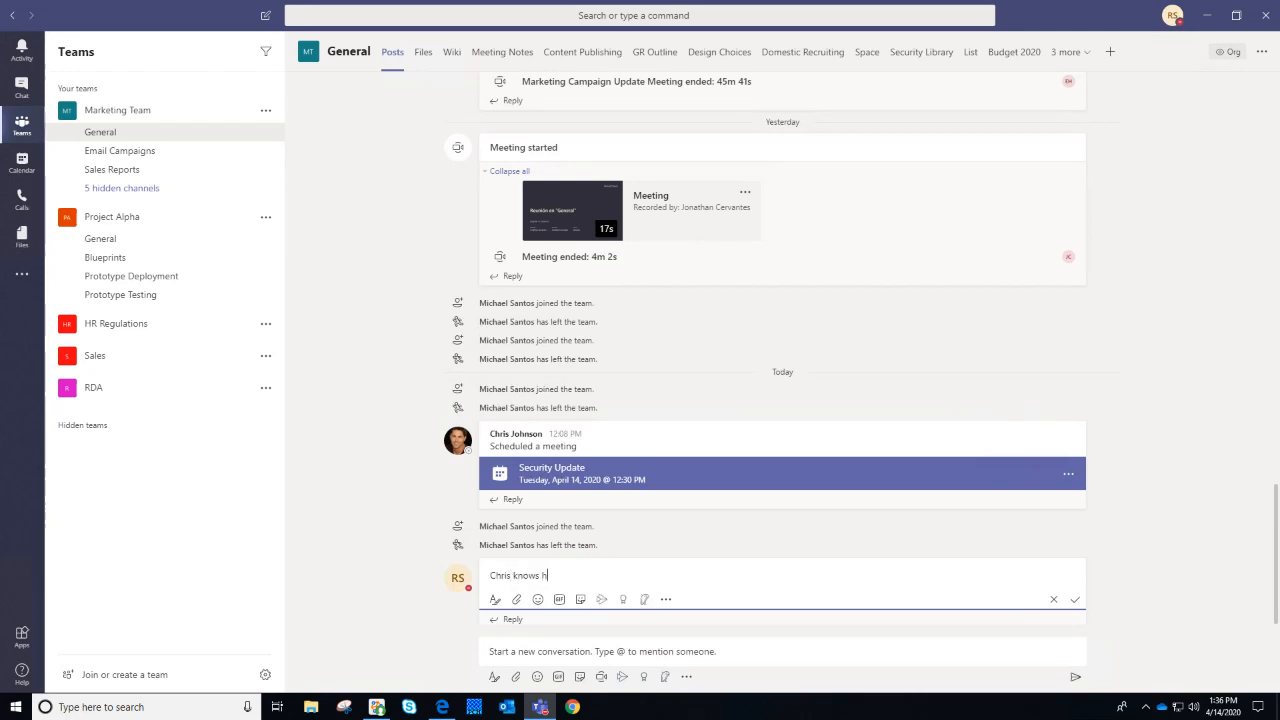
type("ows how to hold a meeting!")
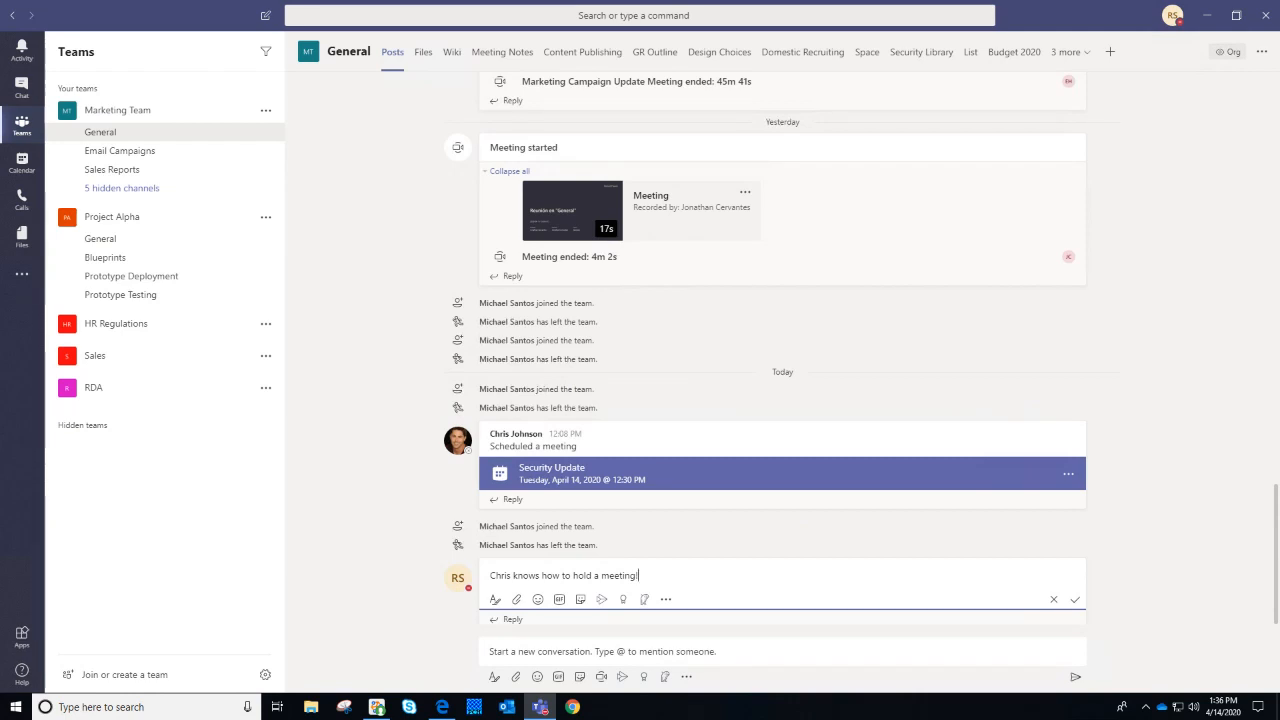
key("Return")
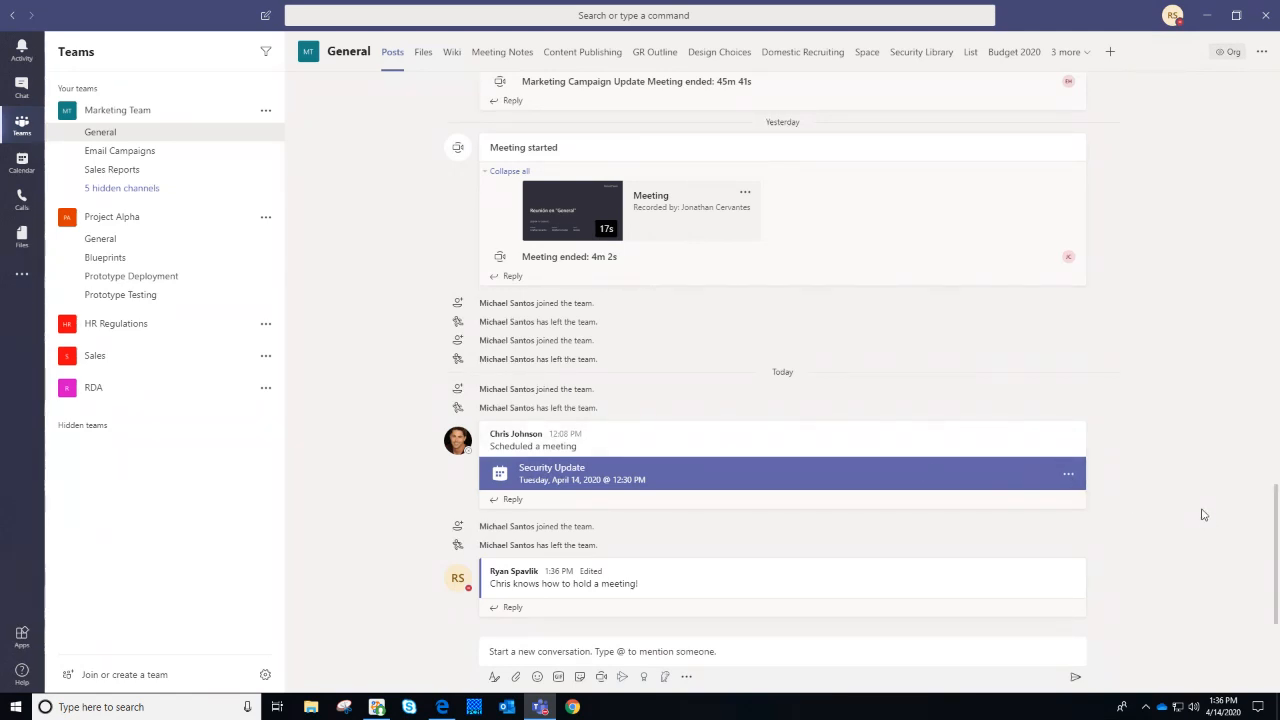
mouse_move(1076, 577)
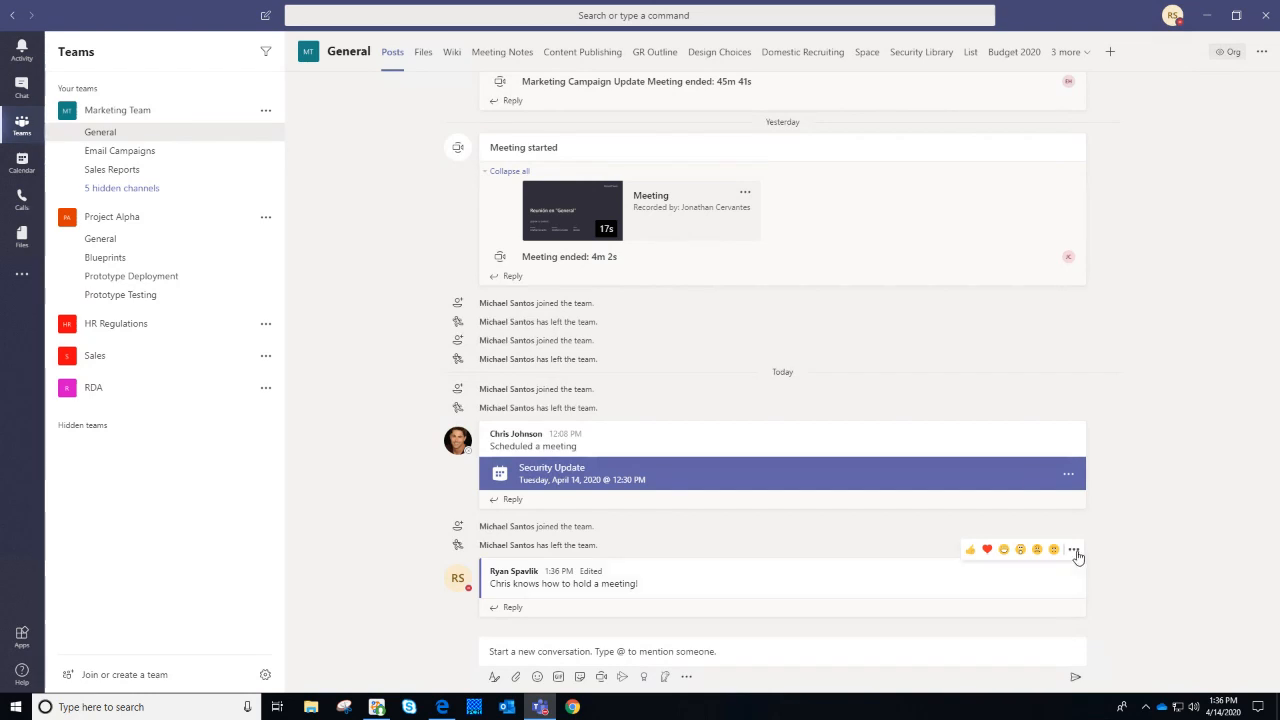
Delete the edited post, then expand the Sales team's channel list
left_click(1073, 550)
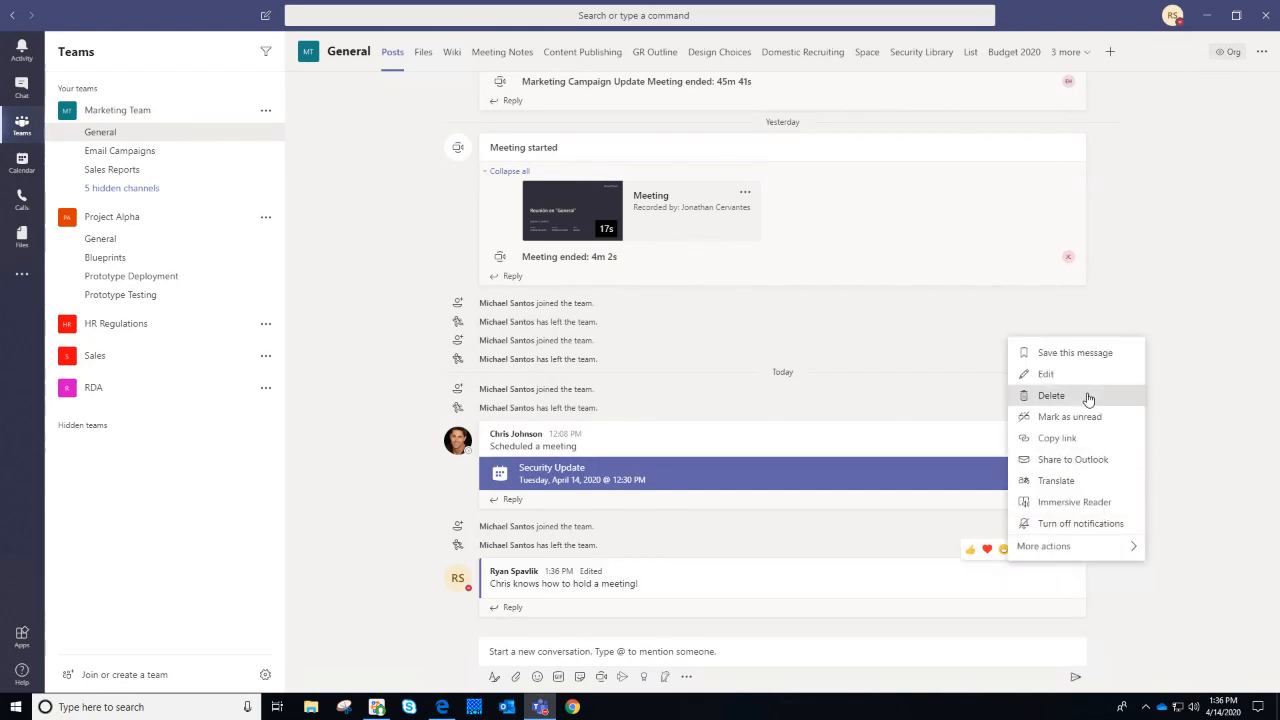
left_click(1088, 399)
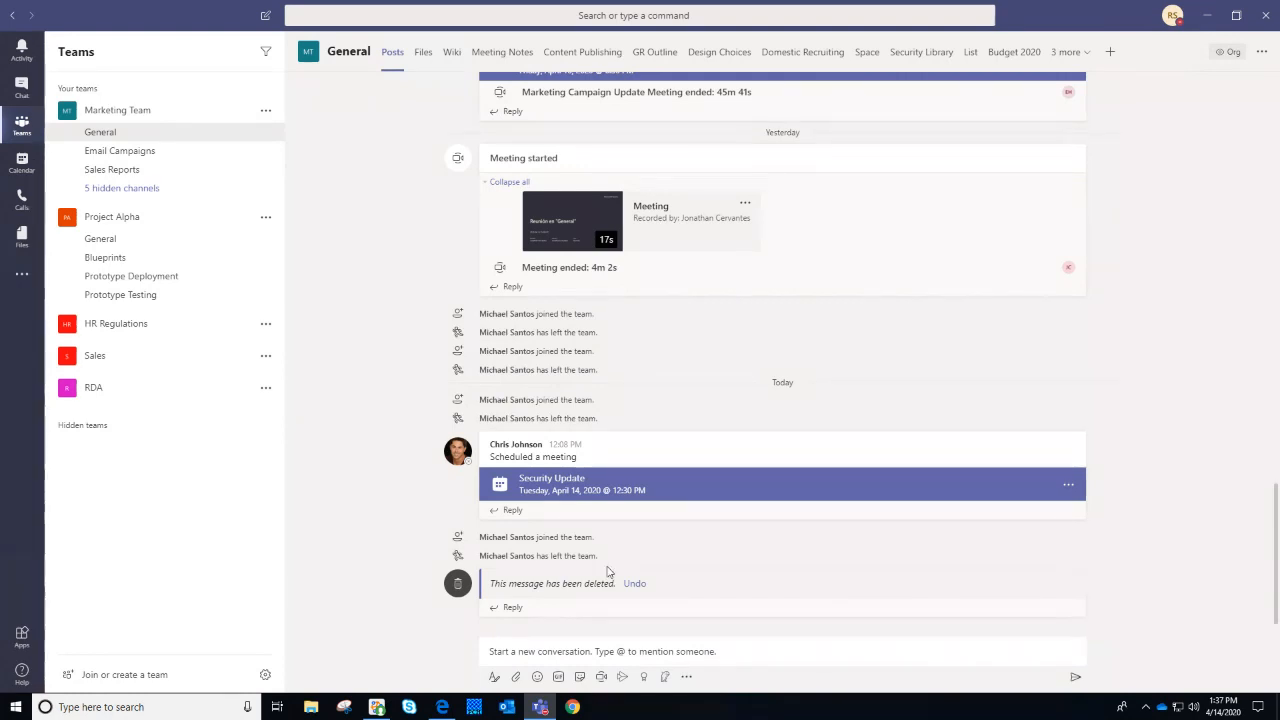
left_click(100, 356)
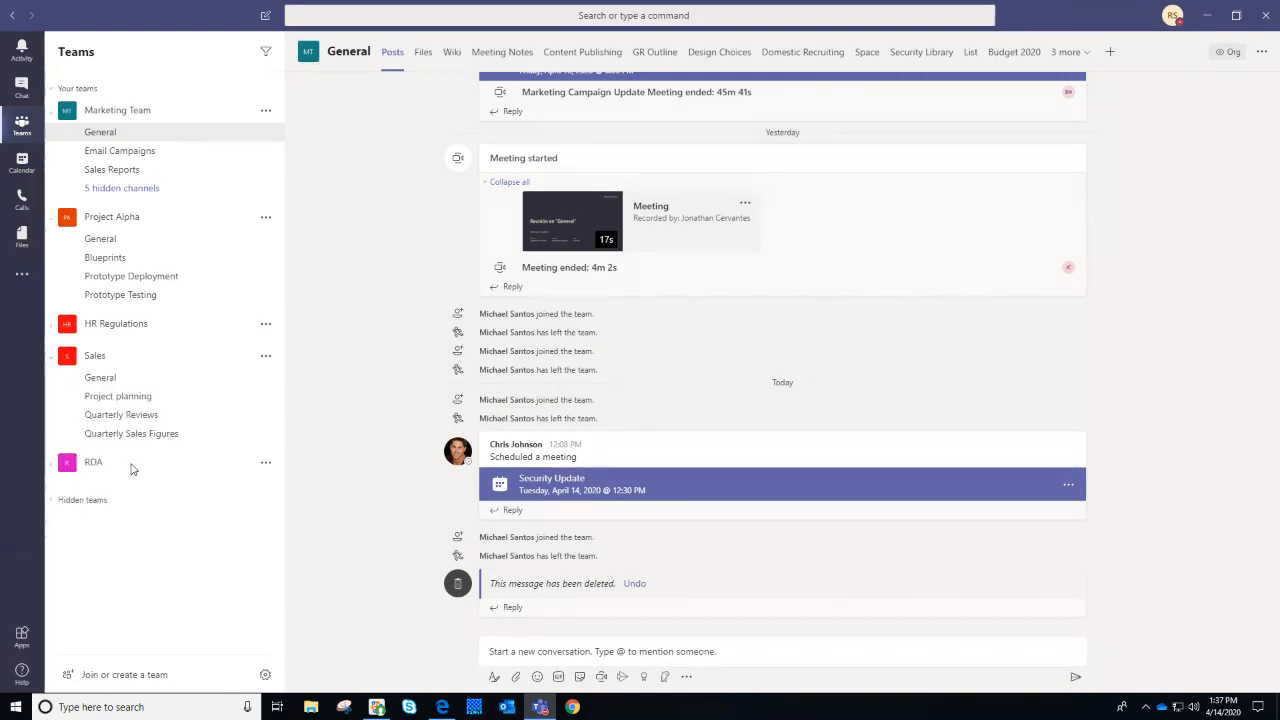
Open RDA's General channel, browse its Files tab, cancel an upload, and return to Posts
left_click(131, 463)
left_click(158, 487)
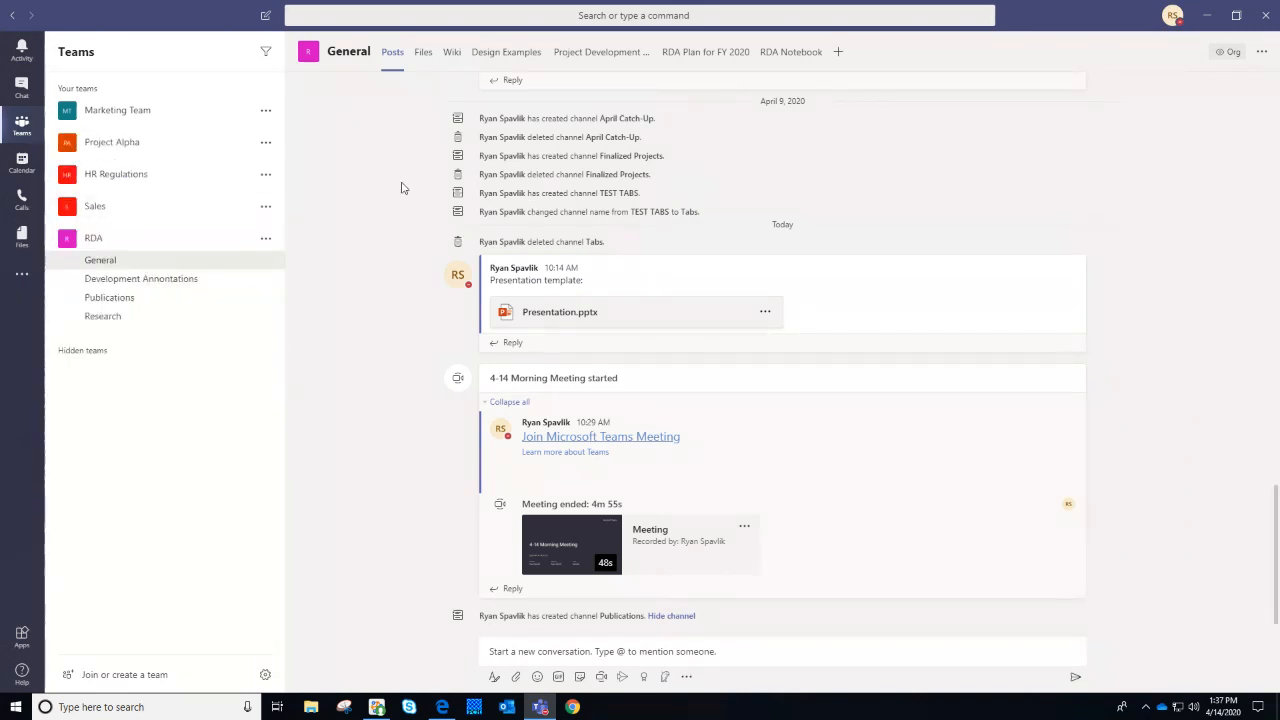
left_click(421, 62)
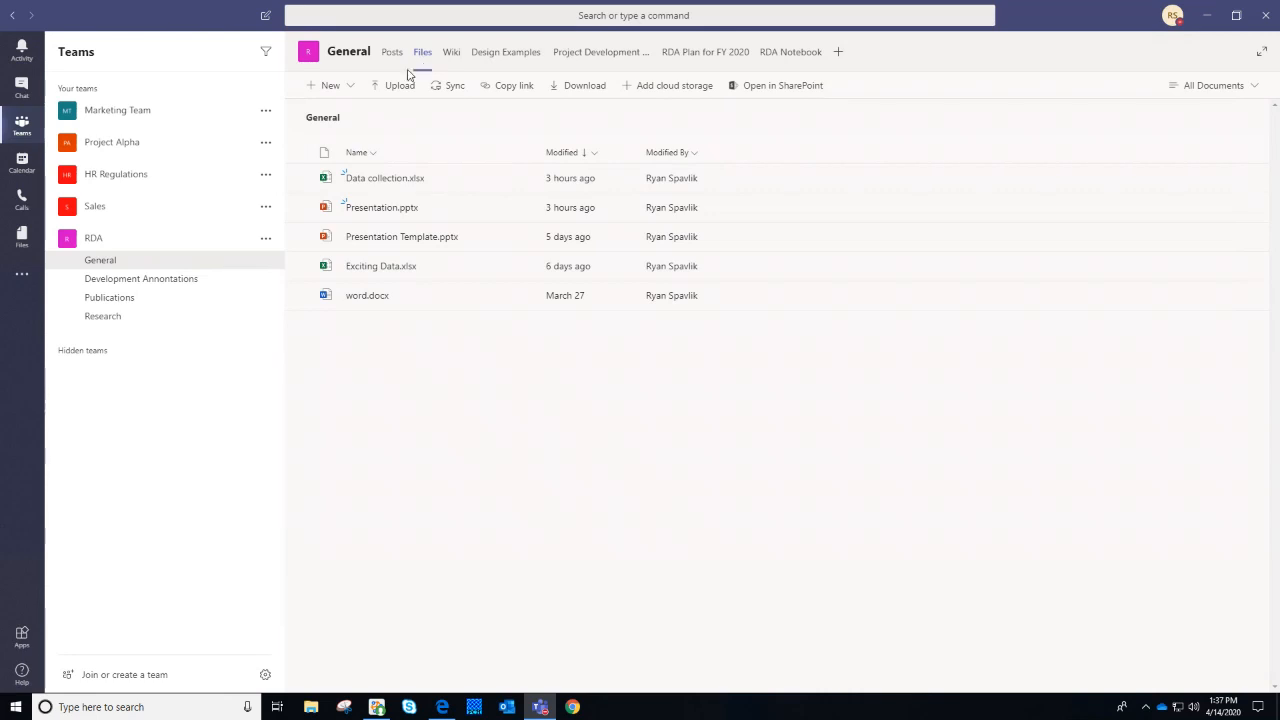
left_click(401, 89)
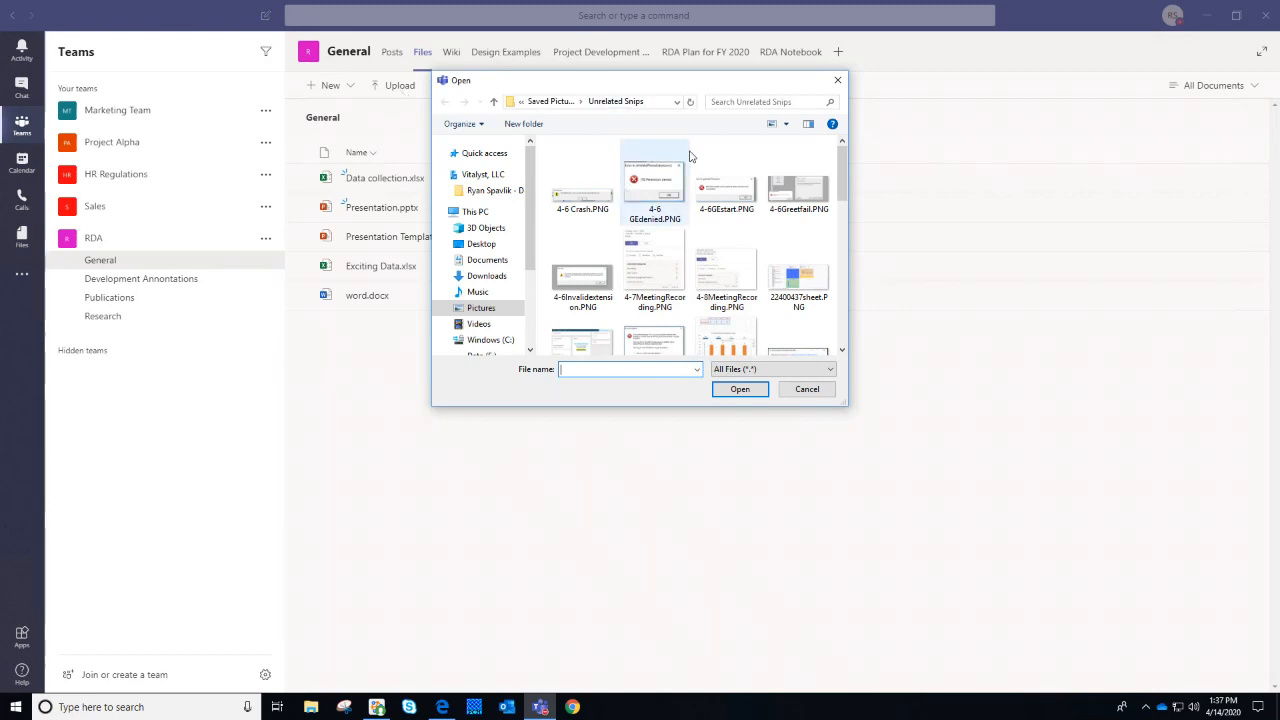
left_click(838, 80)
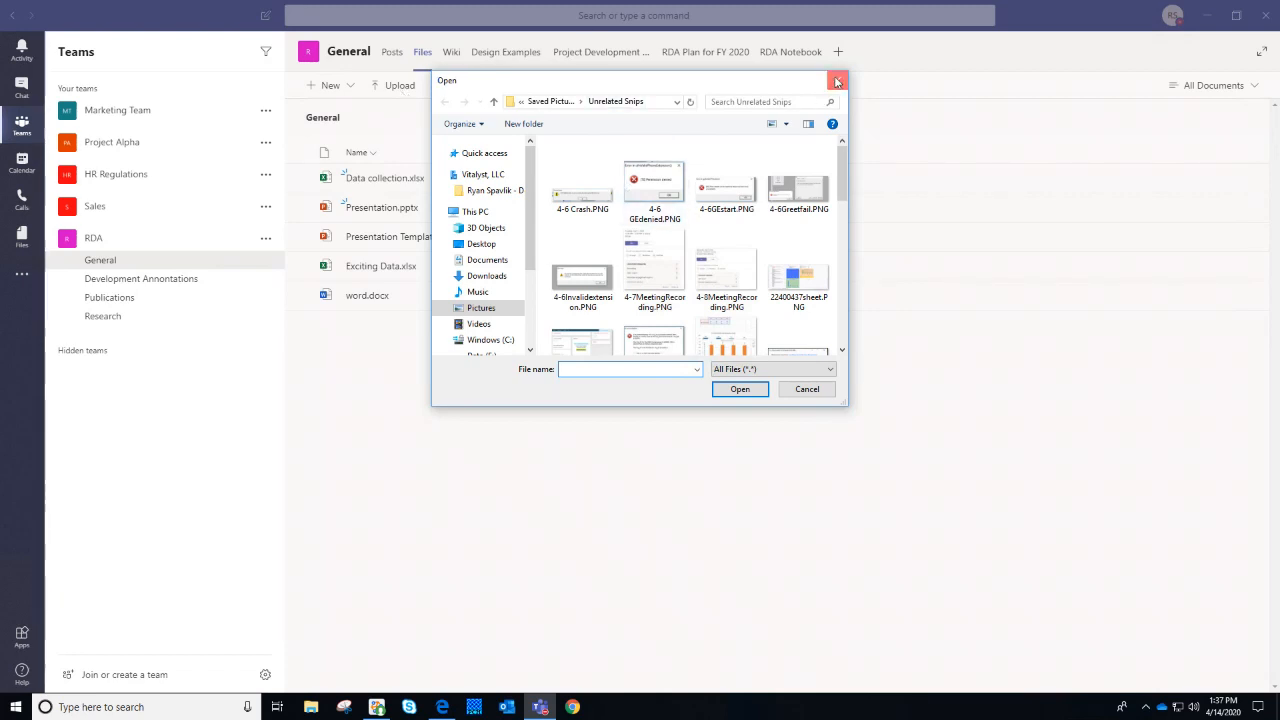
left_click(392, 55)
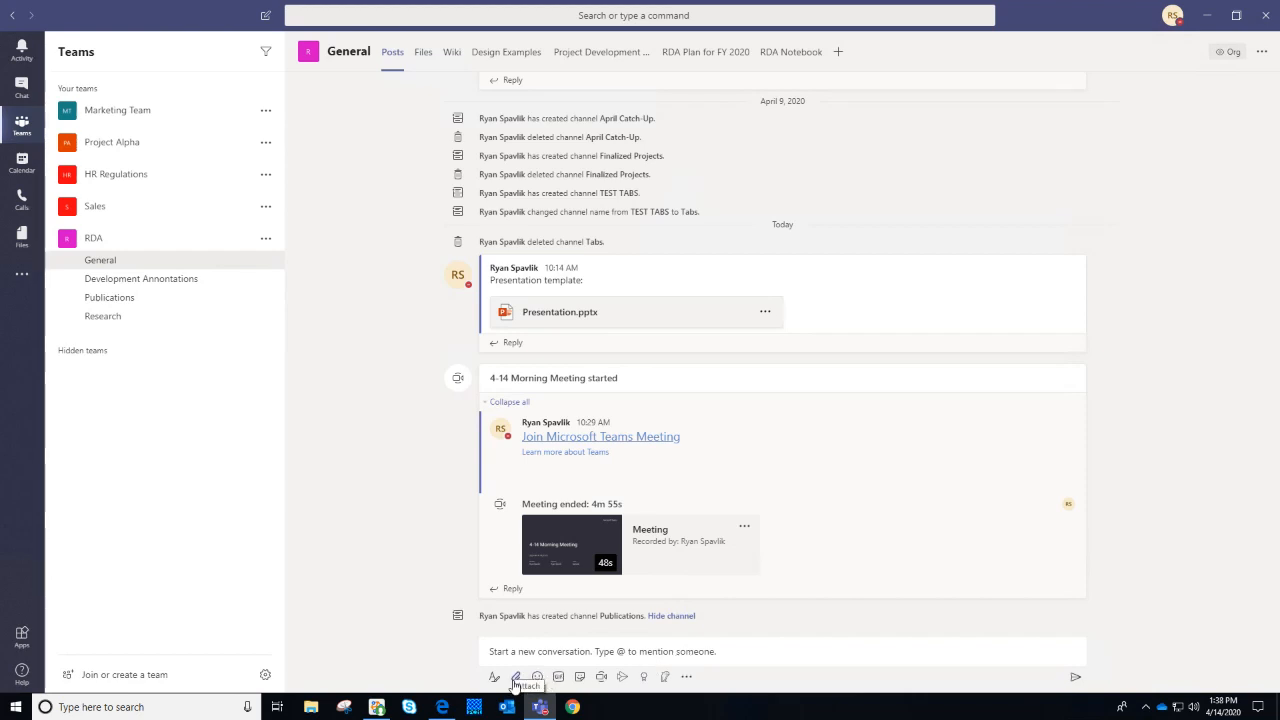
Attach a copy of Sue resource pack 11-27.docx from OneDrive Project files and post it
left_click(515, 677)
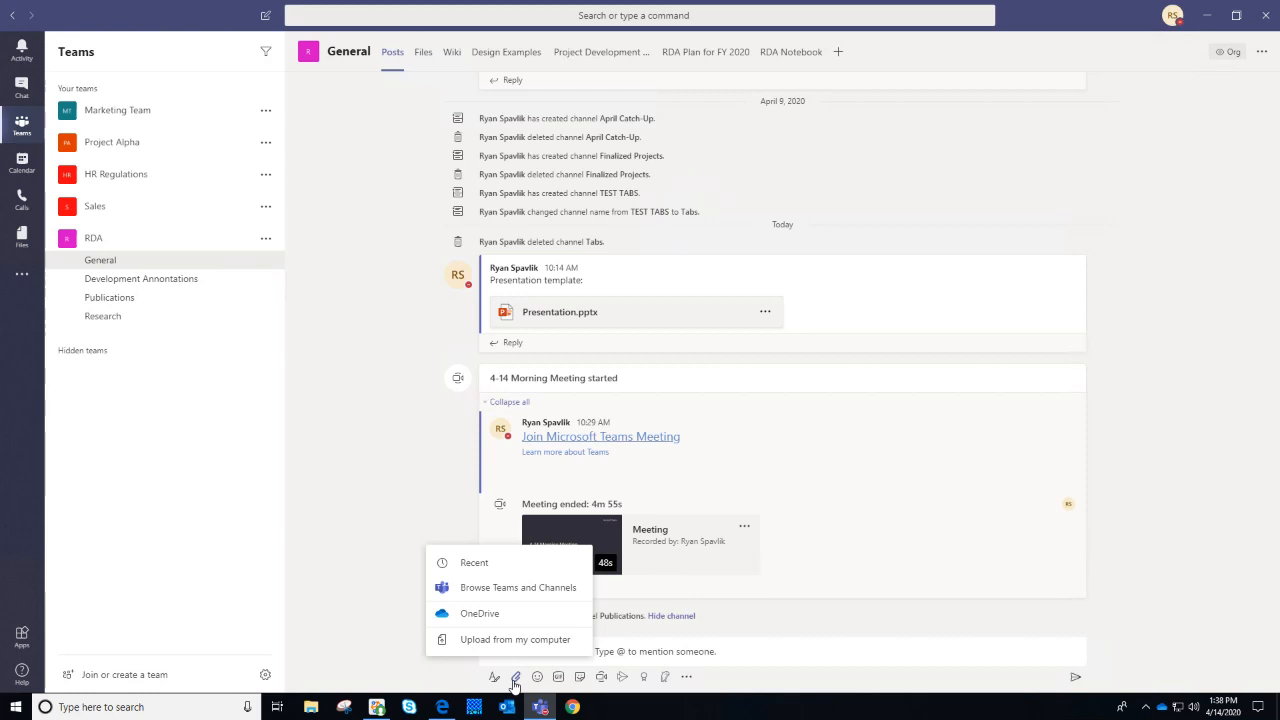
left_click(526, 614)
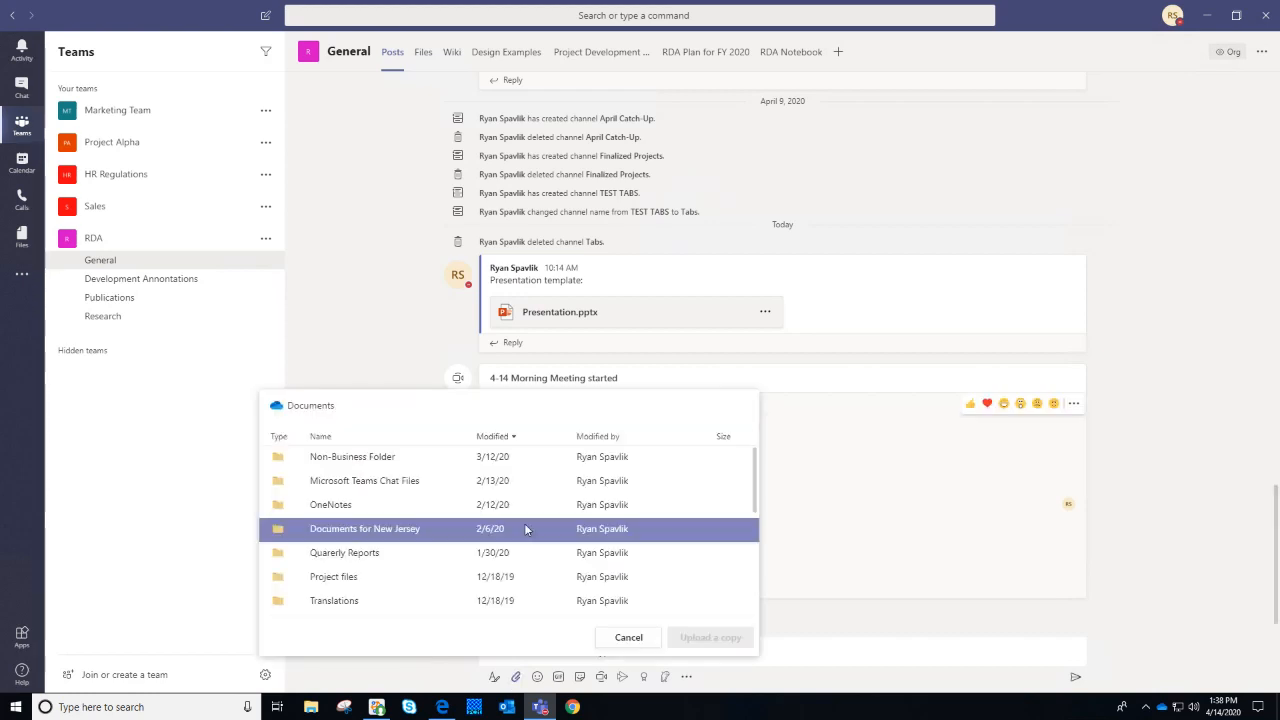
scroll(430, 550, "down", 2)
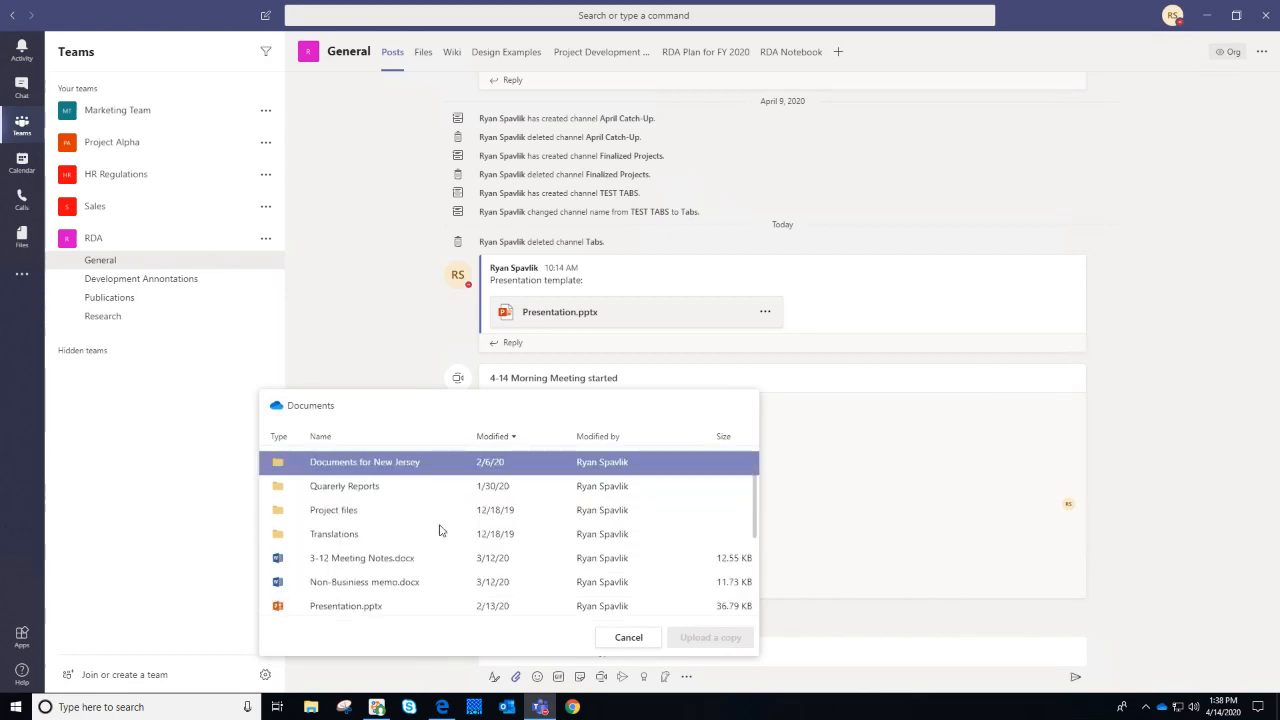
left_click(345, 512)
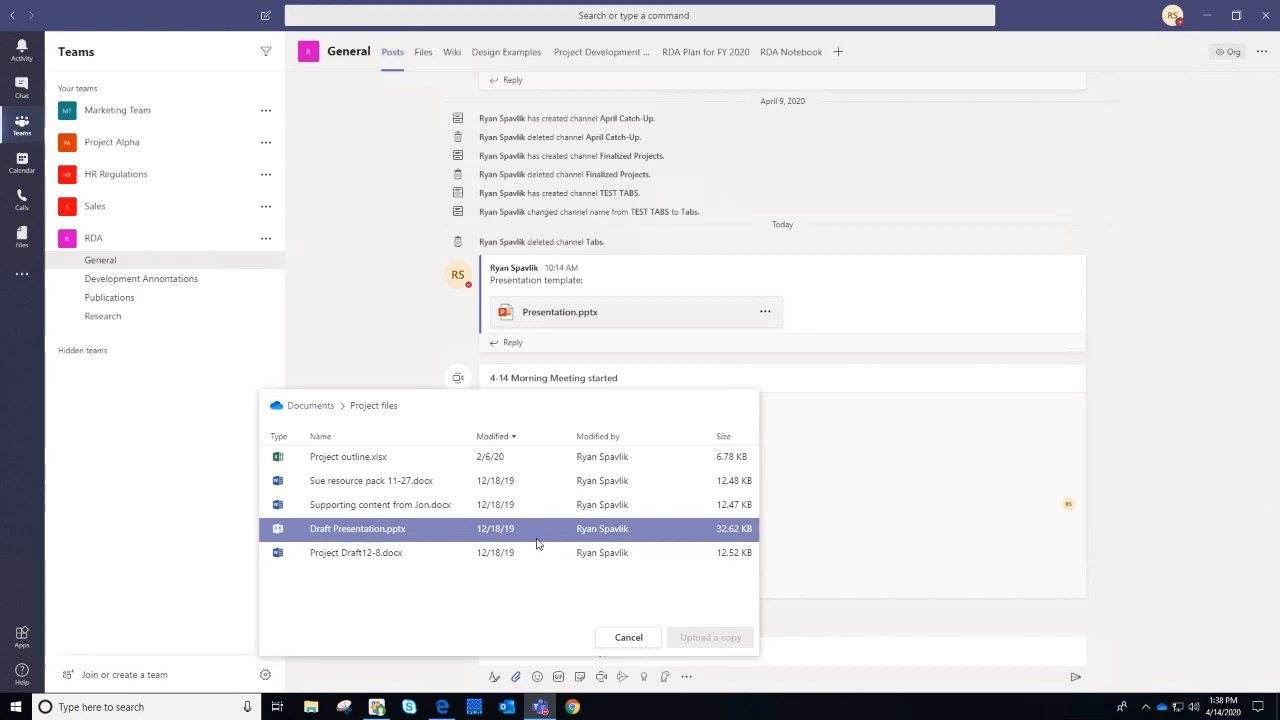
left_click(461, 484)
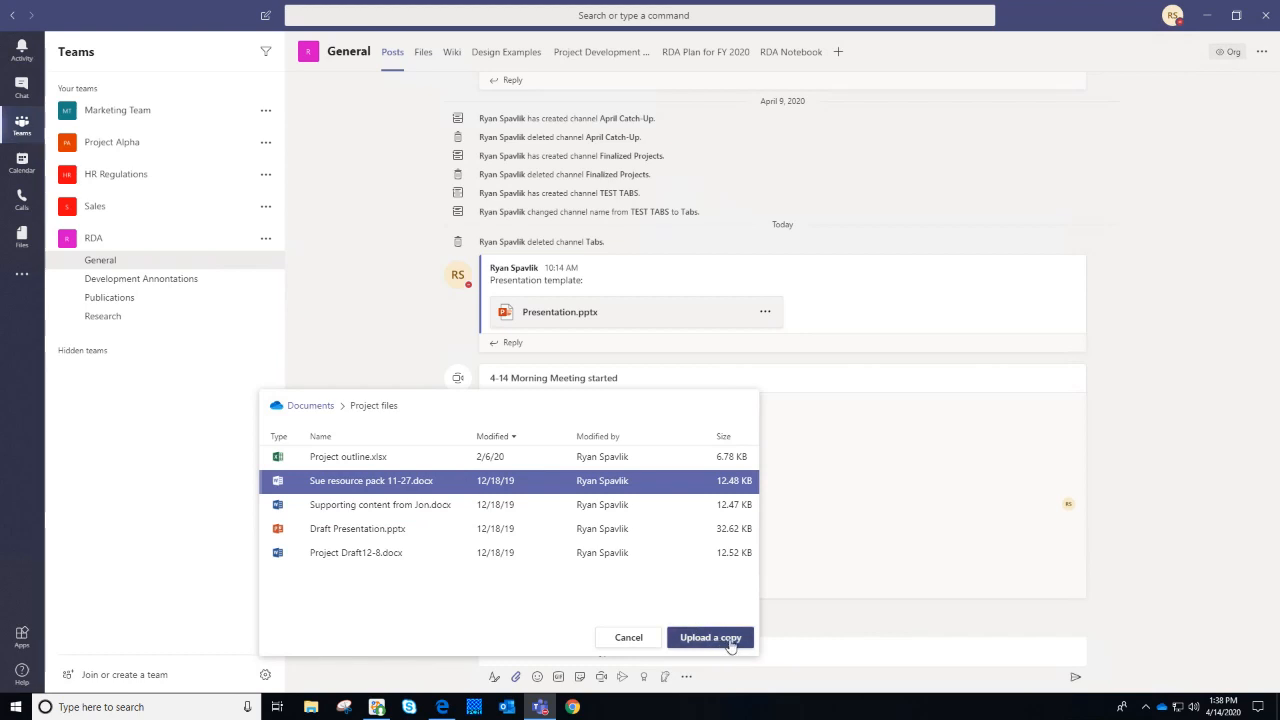
left_click(710, 638)
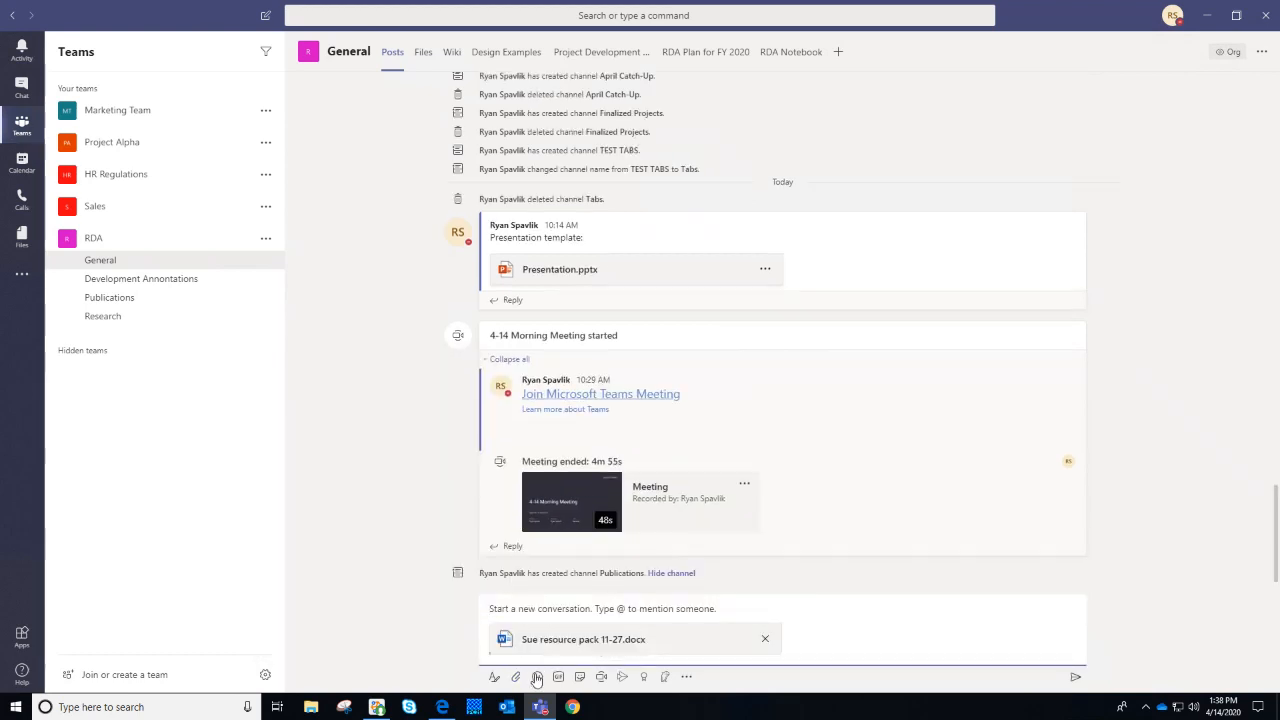
left_click(494, 678)
left_click(515, 678)
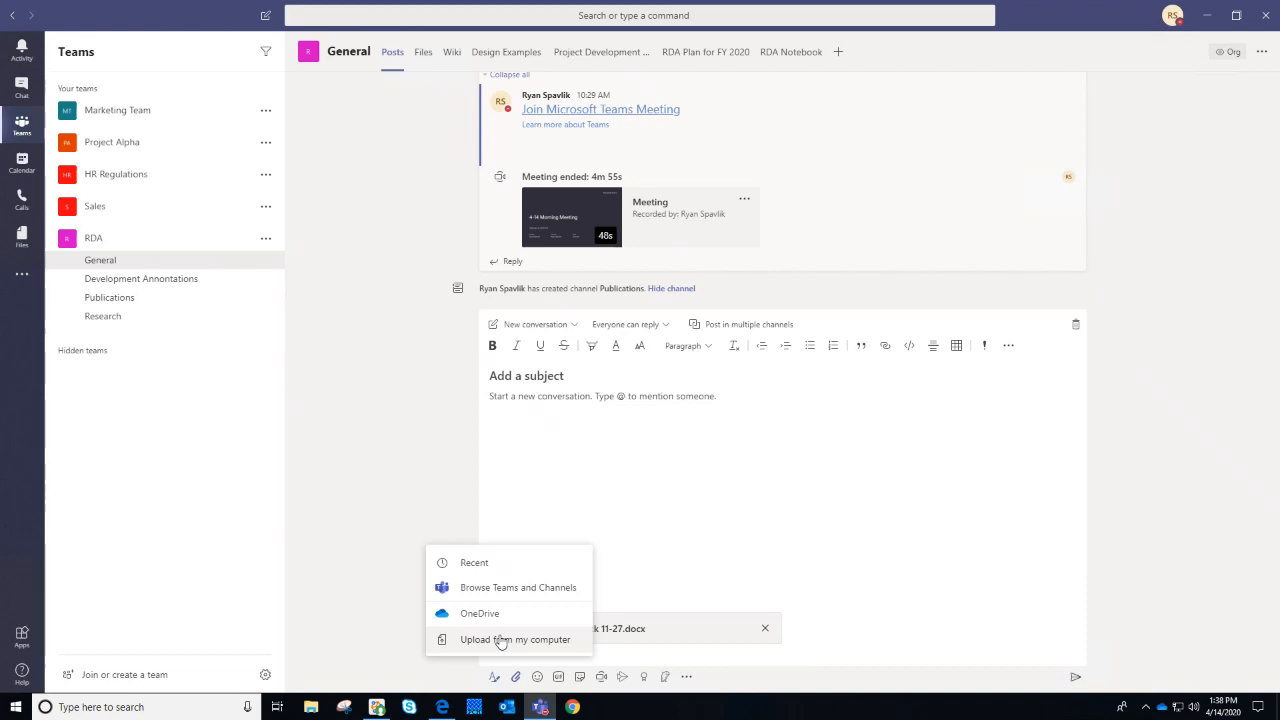
left_click(1104, 474)
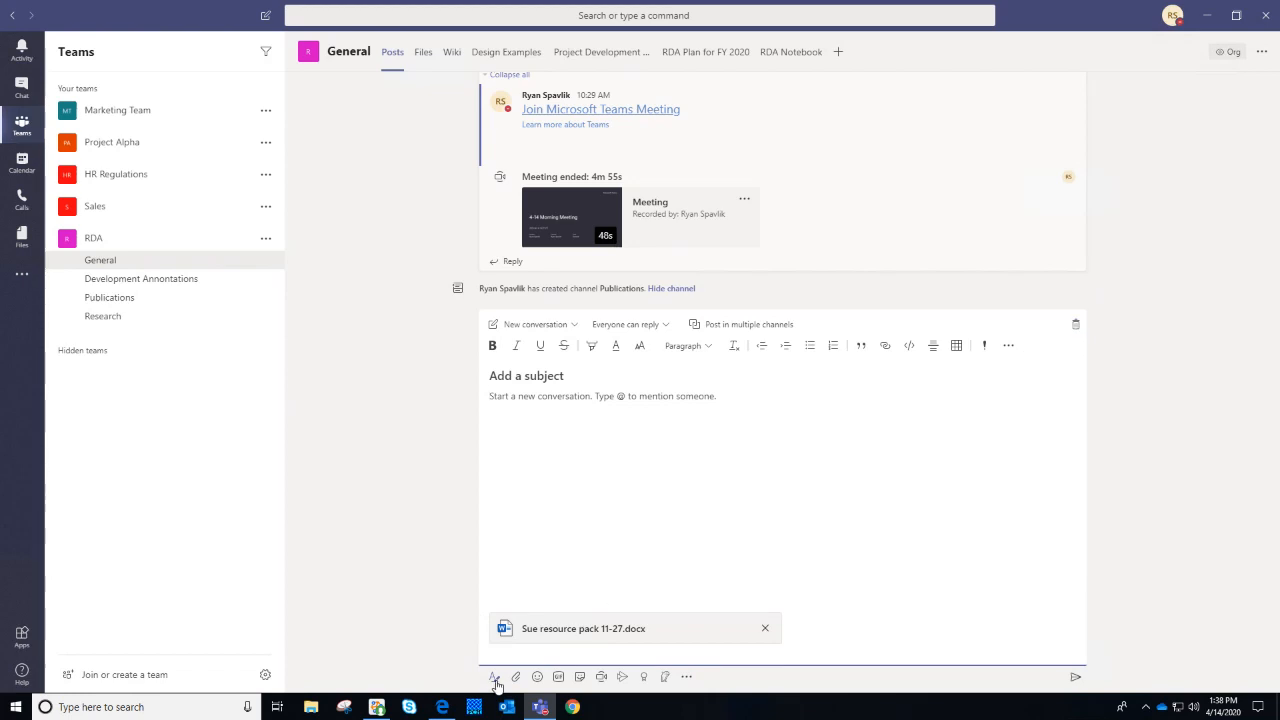
left_click(494, 677)
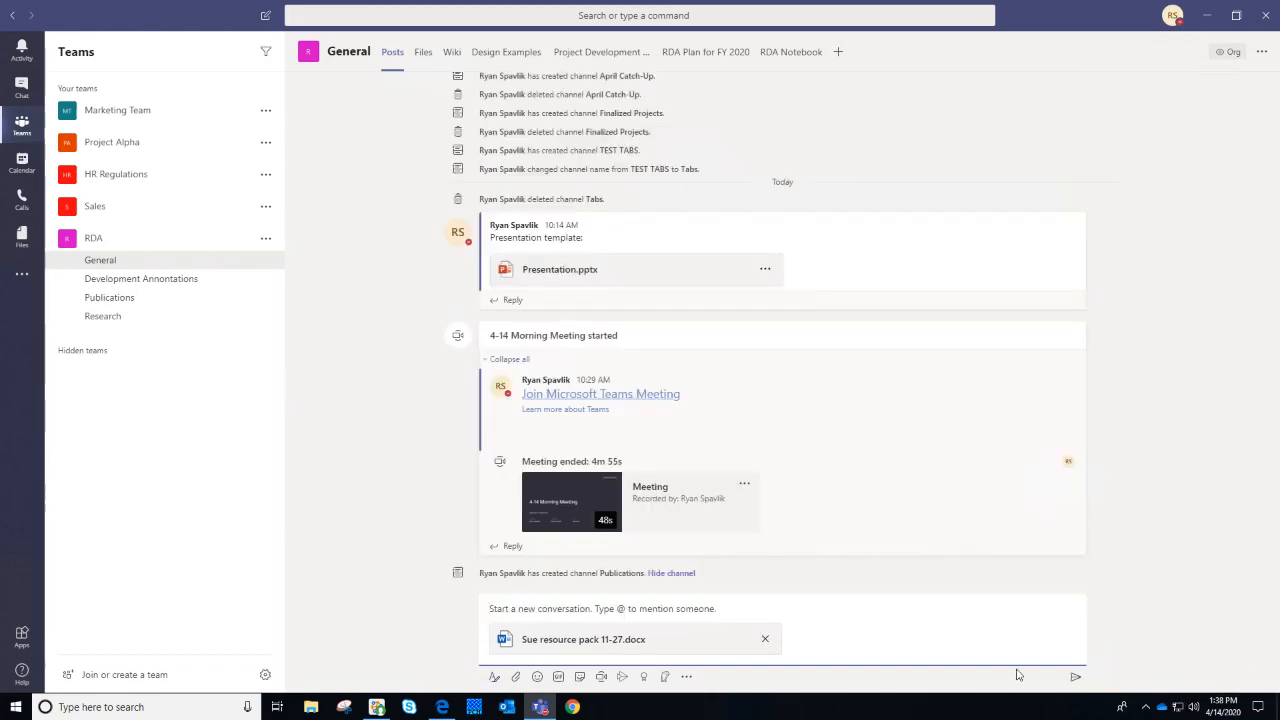
left_click(1075, 676)
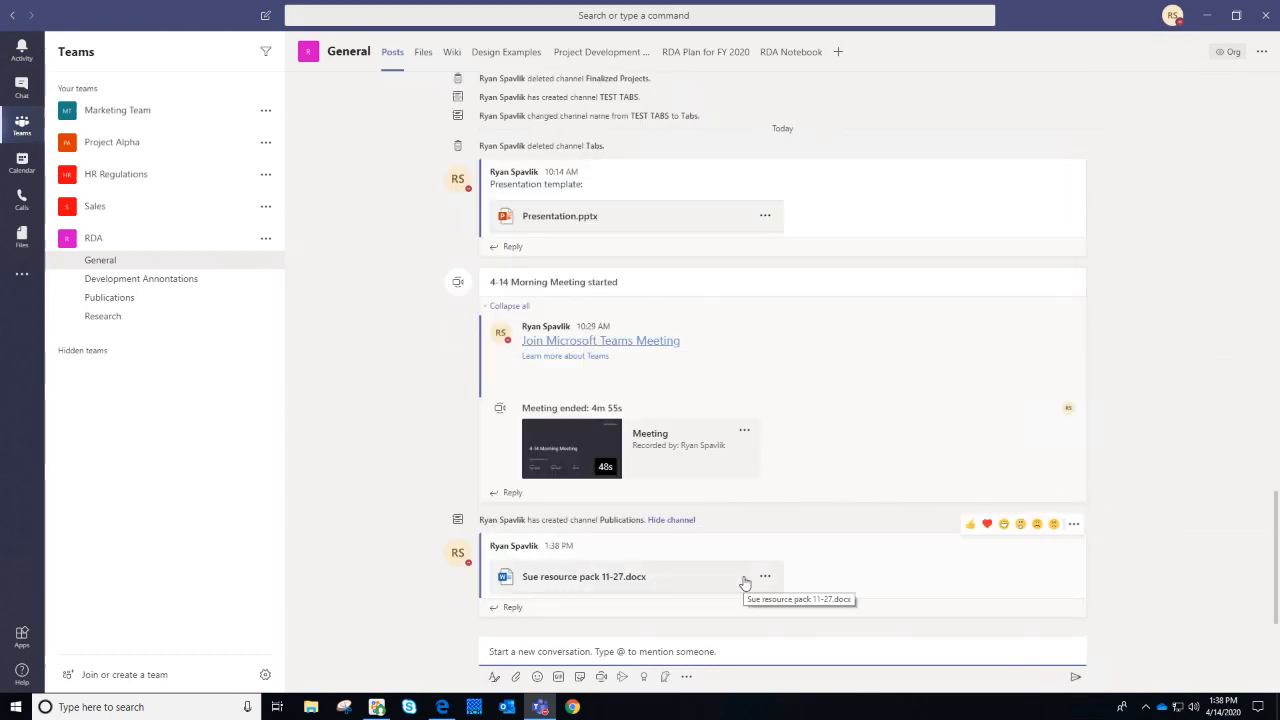
In the RDA General channel's Files tab, open the New file-type list
left_click(422, 55)
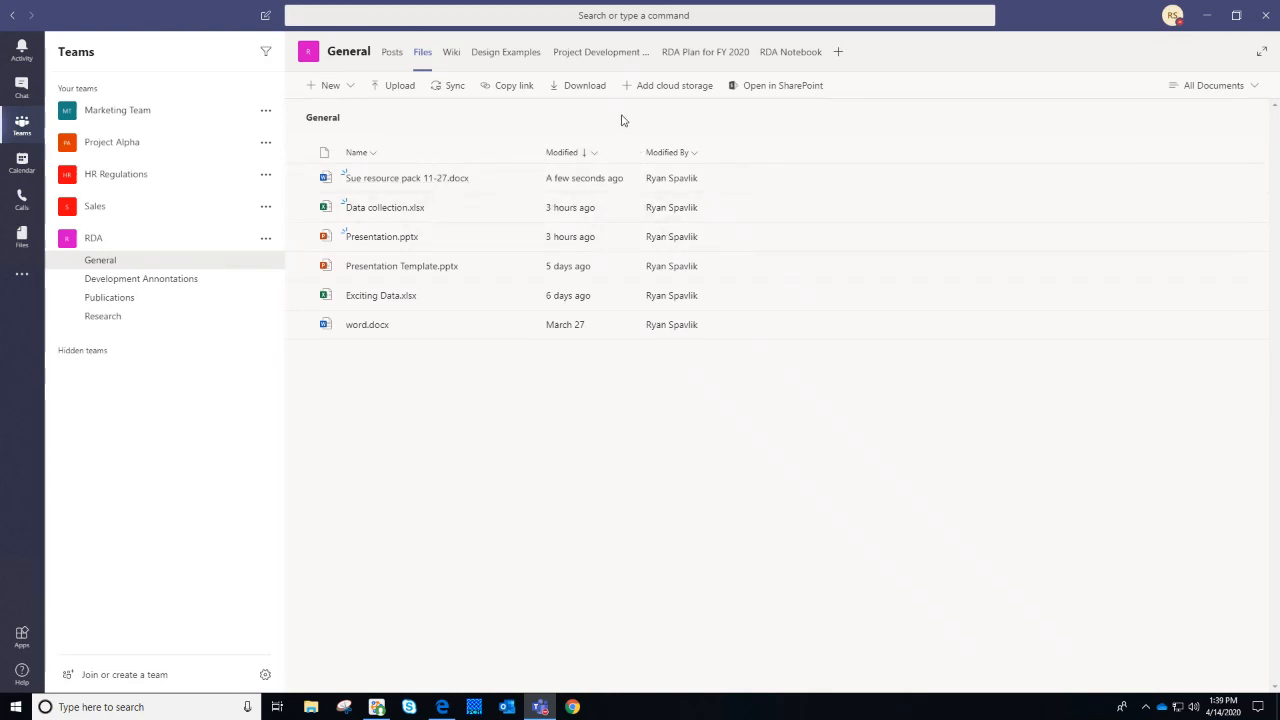
left_click(329, 86)
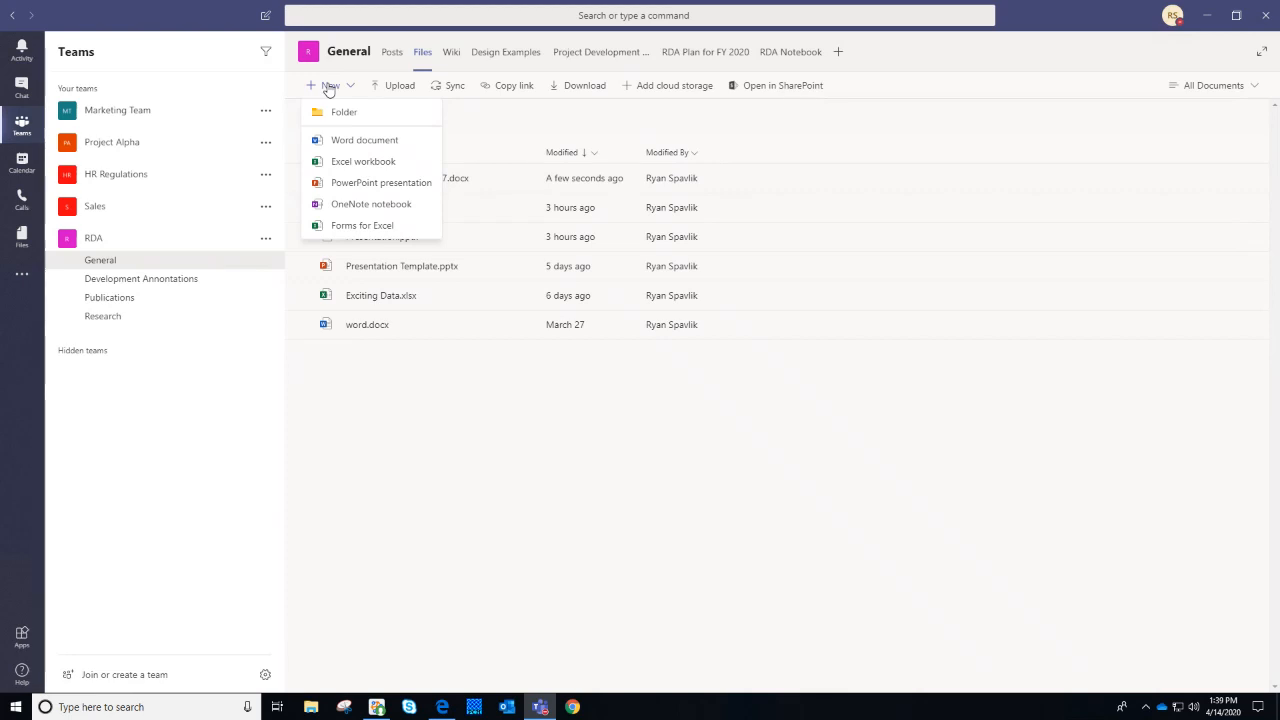
Create a blank Excel workbook named April Attendance
left_click(398, 161)
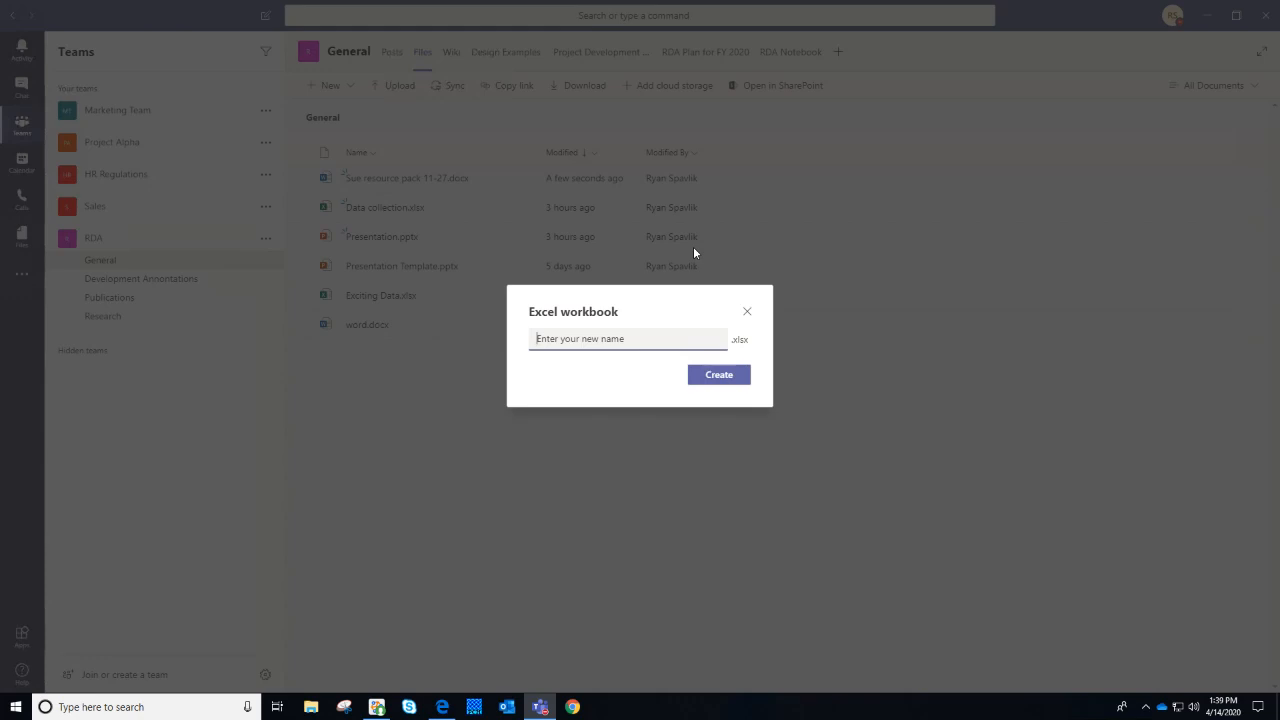
type("April Attendance")
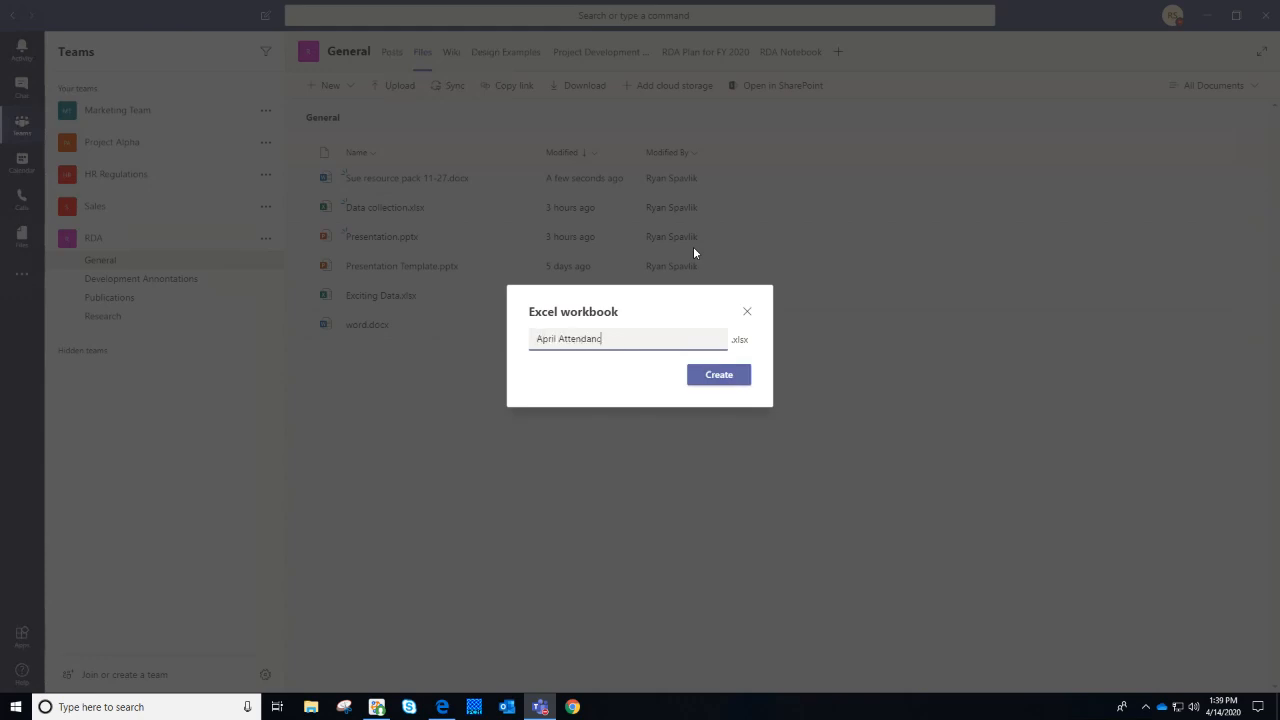
left_click(730, 378)
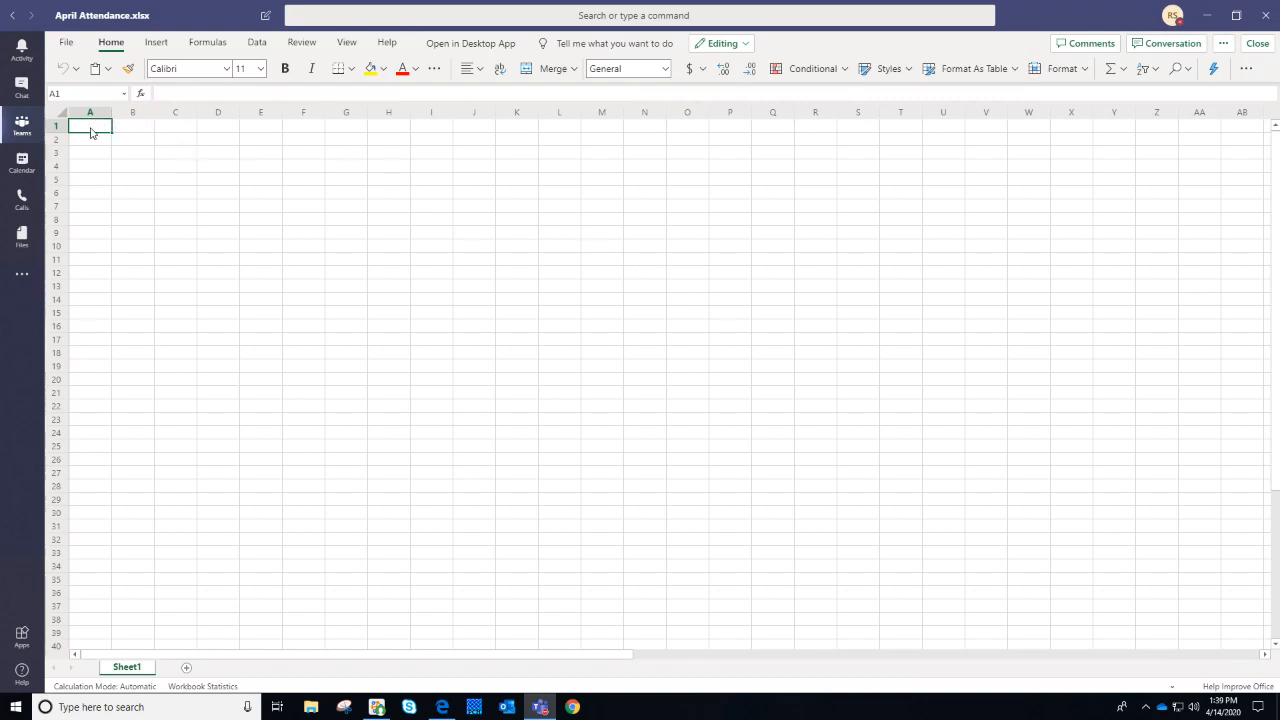
Enter the person's first name in cell A1 and surname in cell B1
type("cRyan")
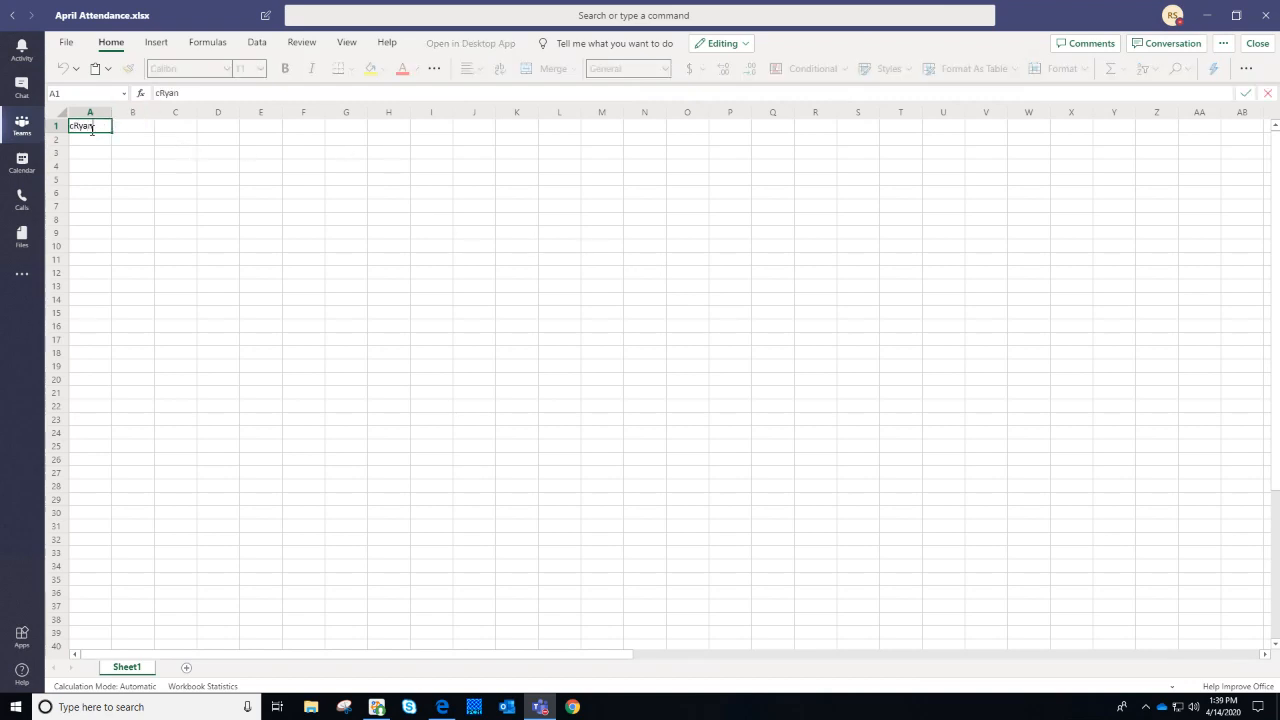
key("BackSpace")
key("BackSpace")
key("BackSpace")
key("BackSpace")
key("Tab")
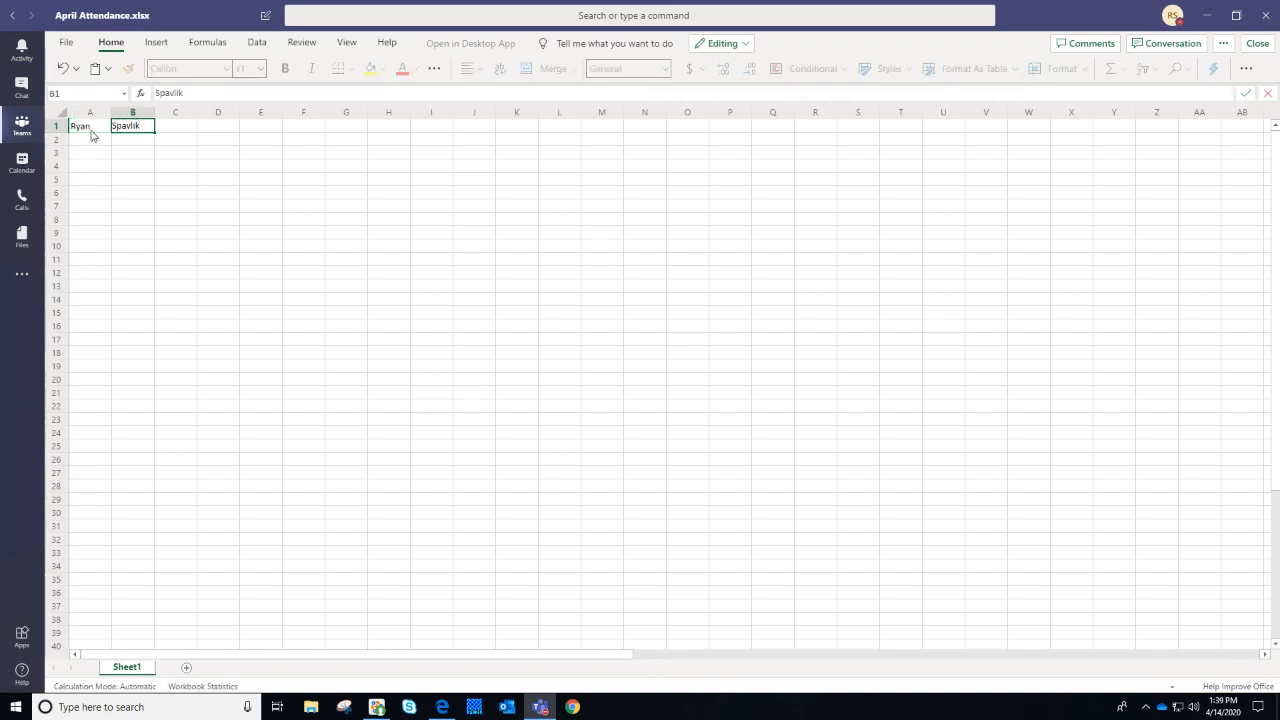
left_click(90, 131)
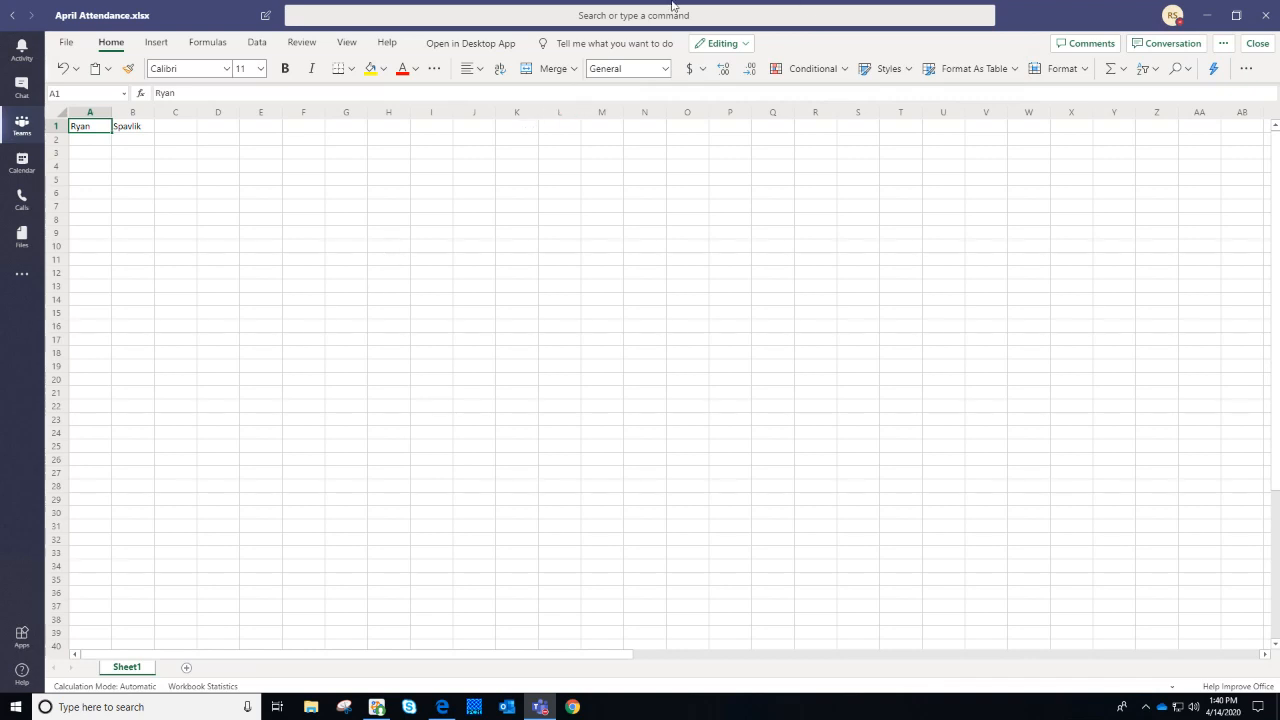
Open April Attendance.xlsx in desktop Excel while still editing in Teams, and reposition that window
left_click(481, 45)
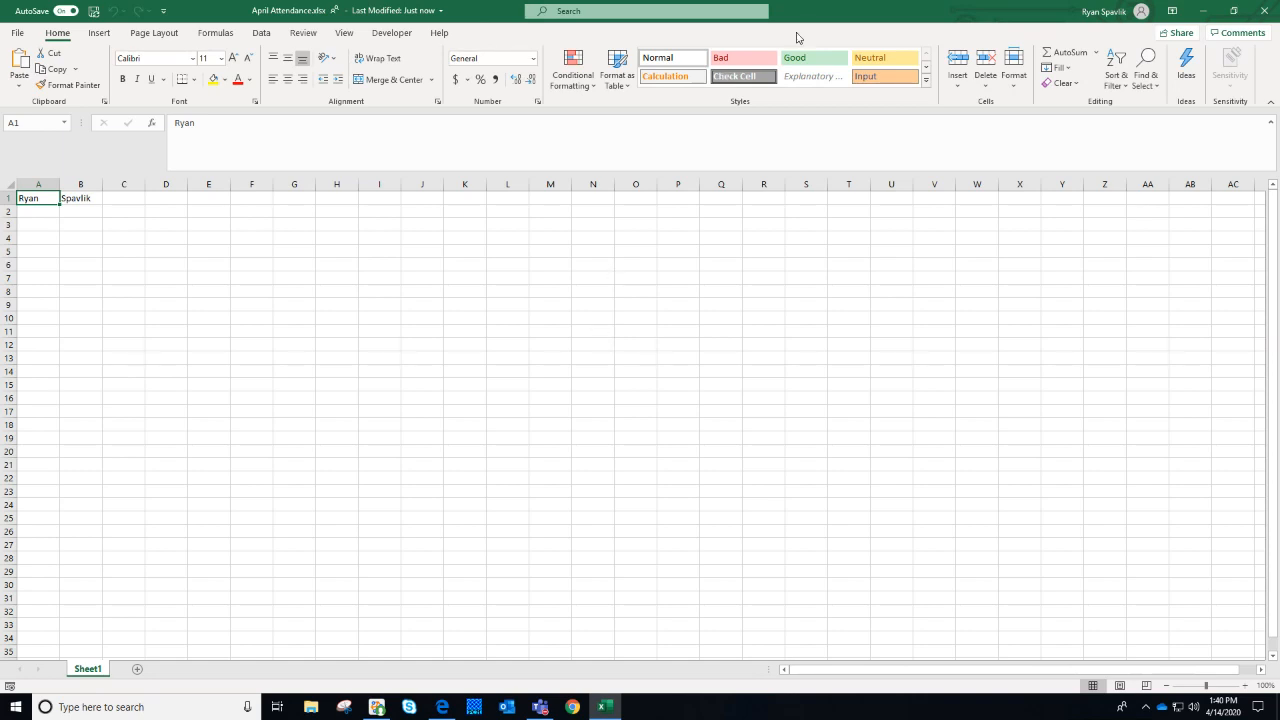
double_click(831, 14)
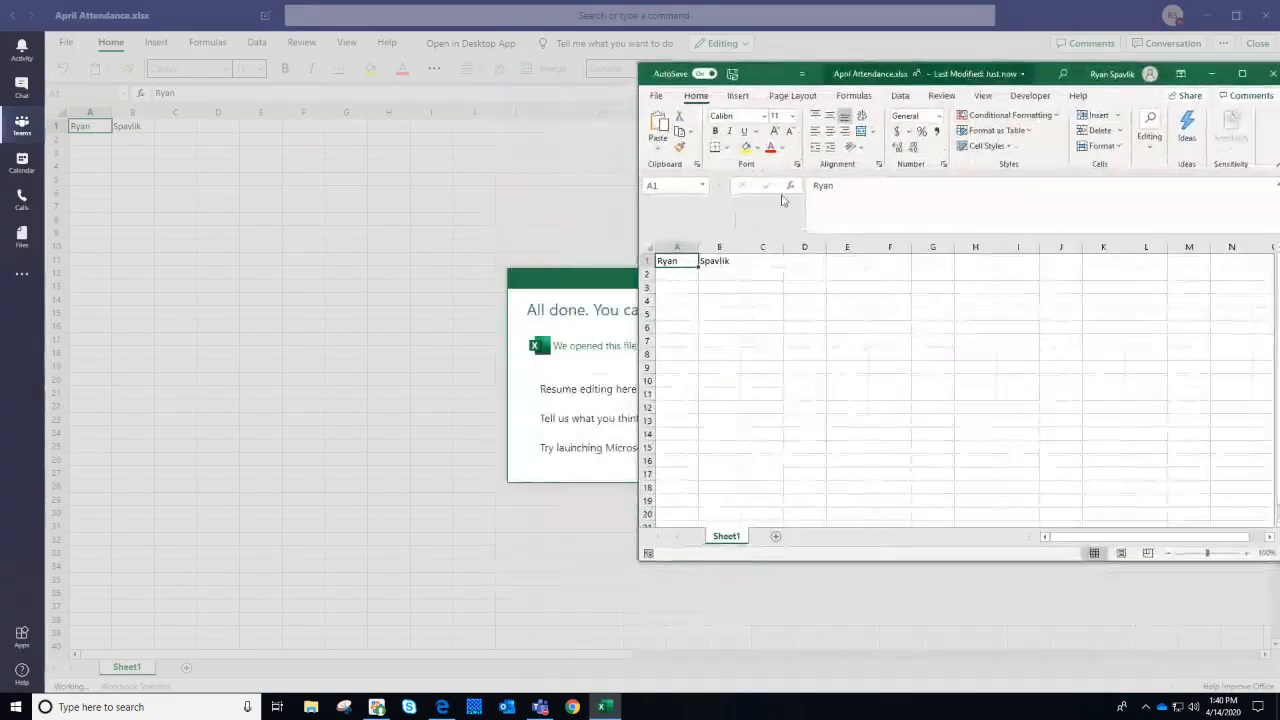
left_click(548, 390)
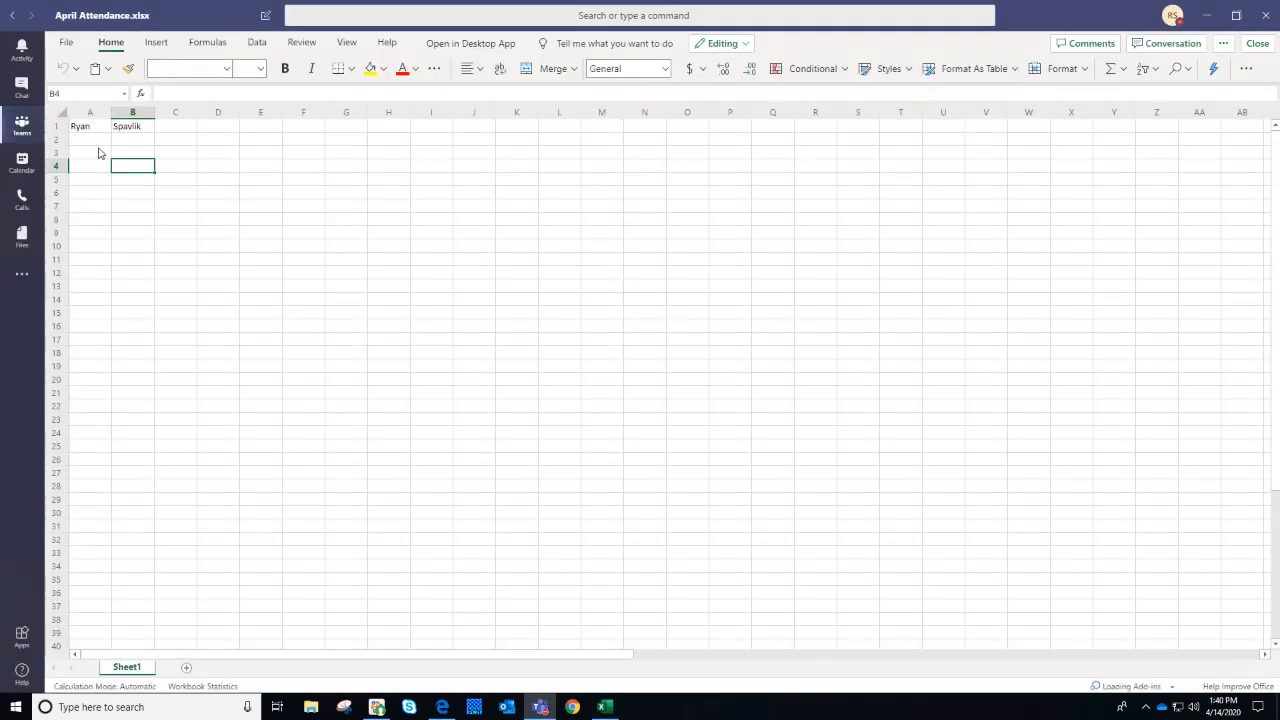
left_click(99, 152)
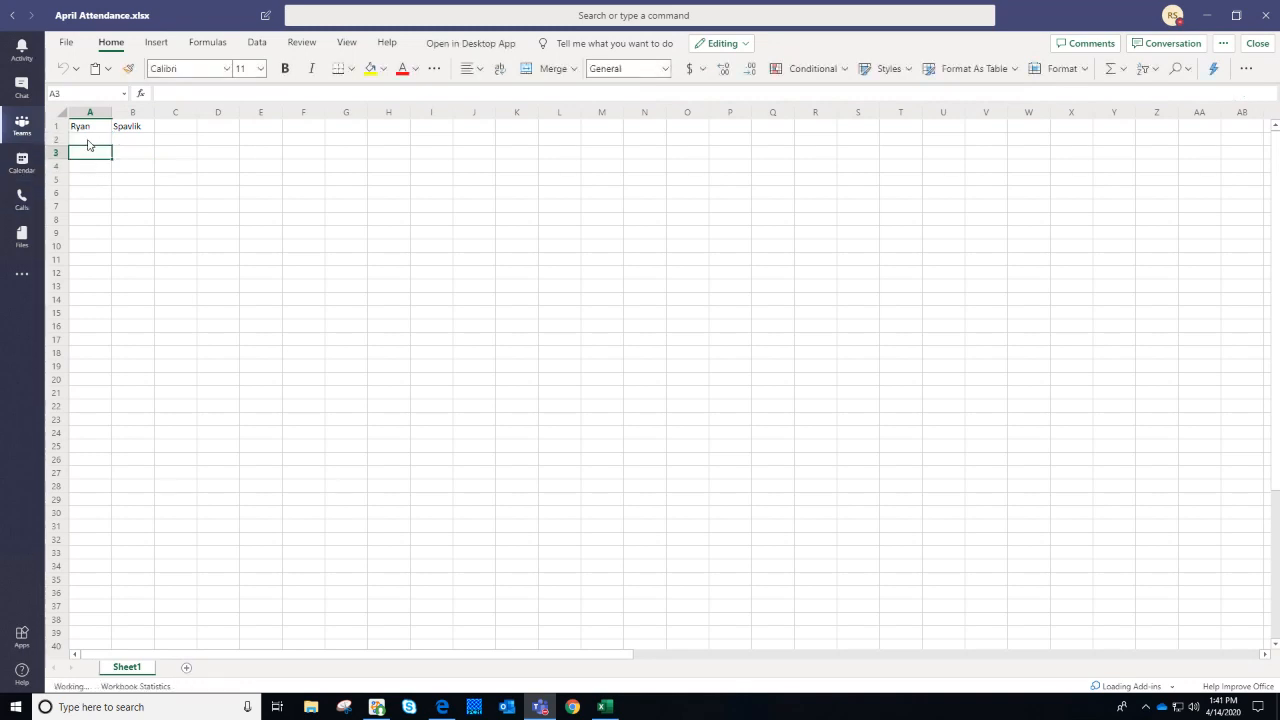
left_click(87, 142)
left_click(603, 706)
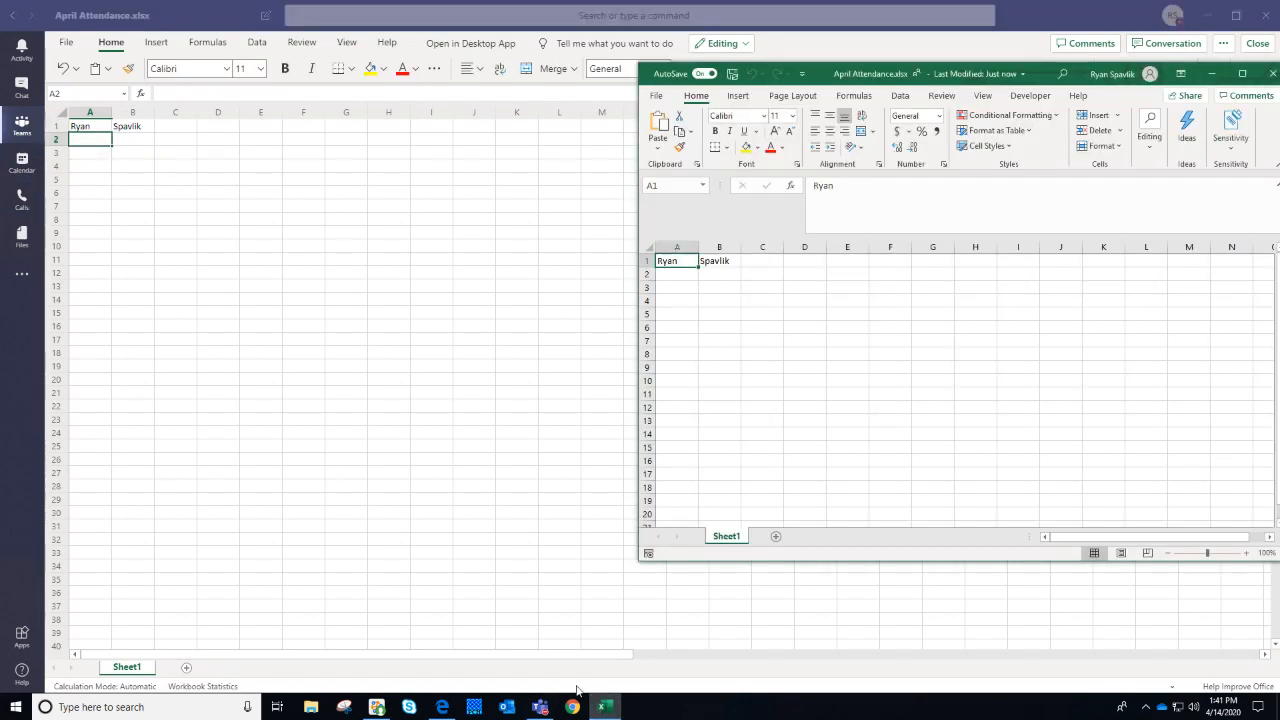
left_click(716, 274)
left_click_drag(1035, 79, 864, 97)
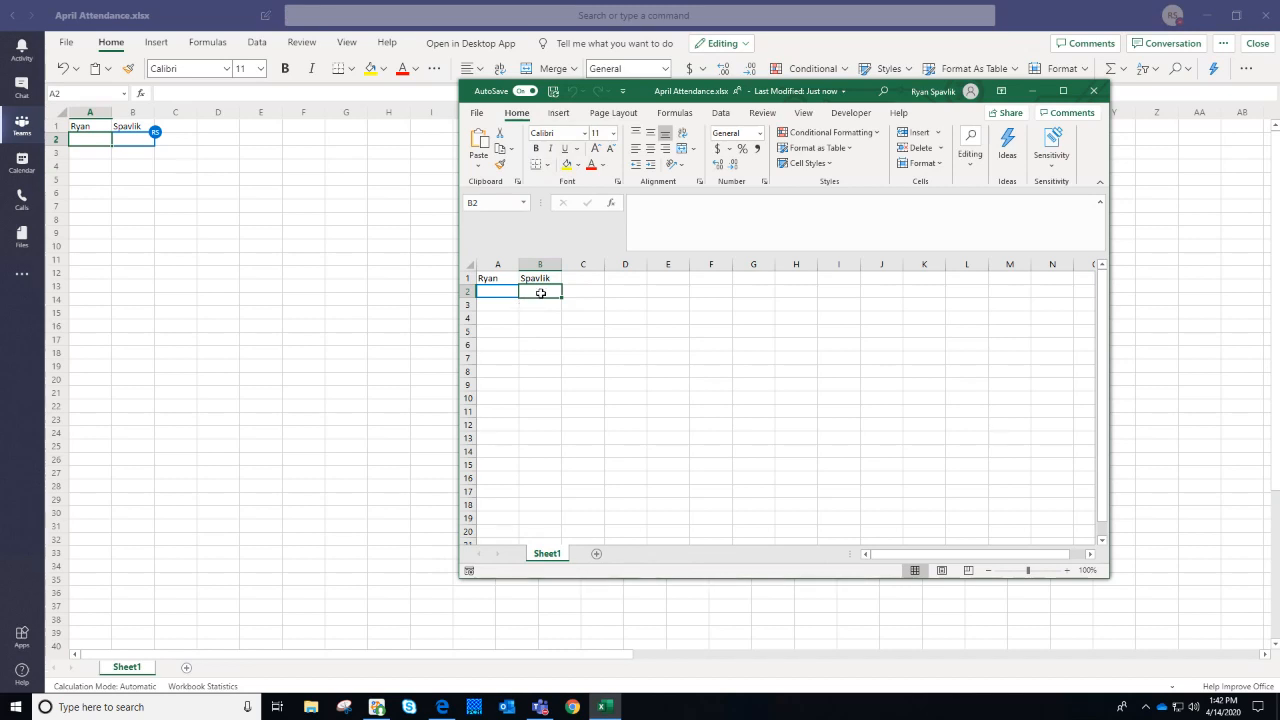
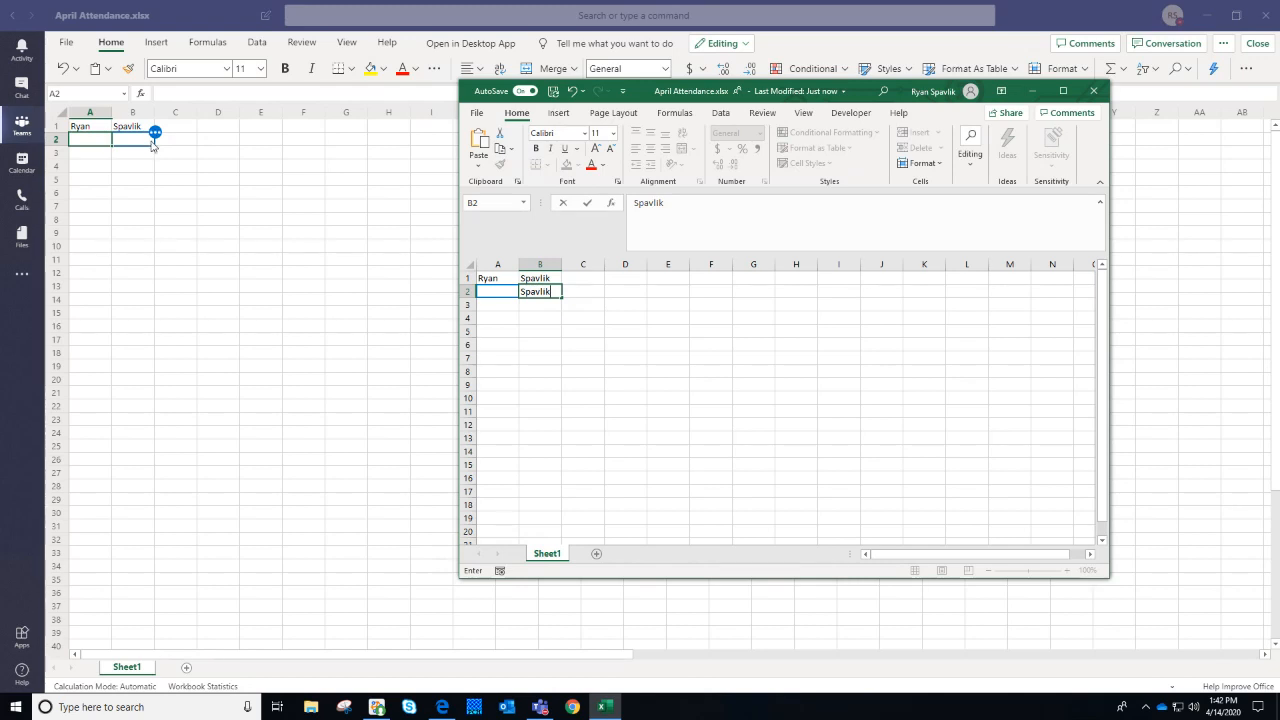
Enter the surname into cell B2 of the desktop April Attendance workbook
mouse_move(153, 145)
mouse_move(506, 290)
Commit the surname, enter the first name in A2, and close the Teams workbook view
left_click(572, 318)
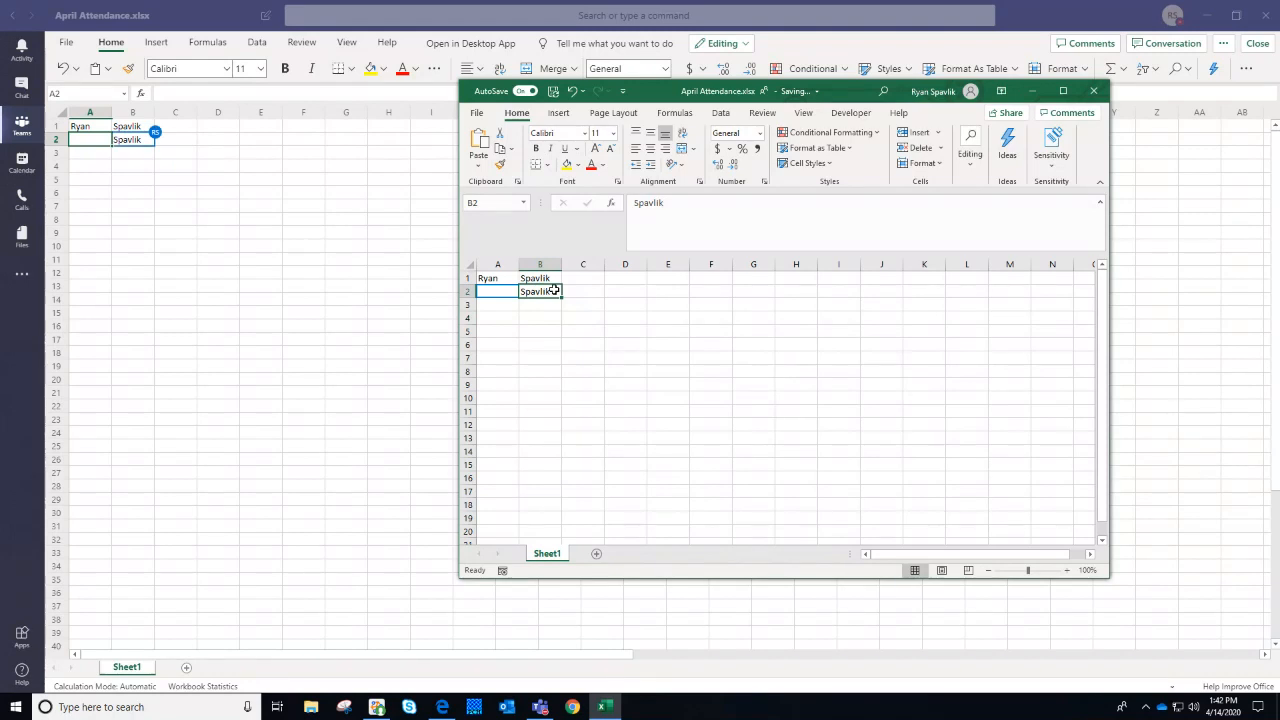
left_click(565, 291)
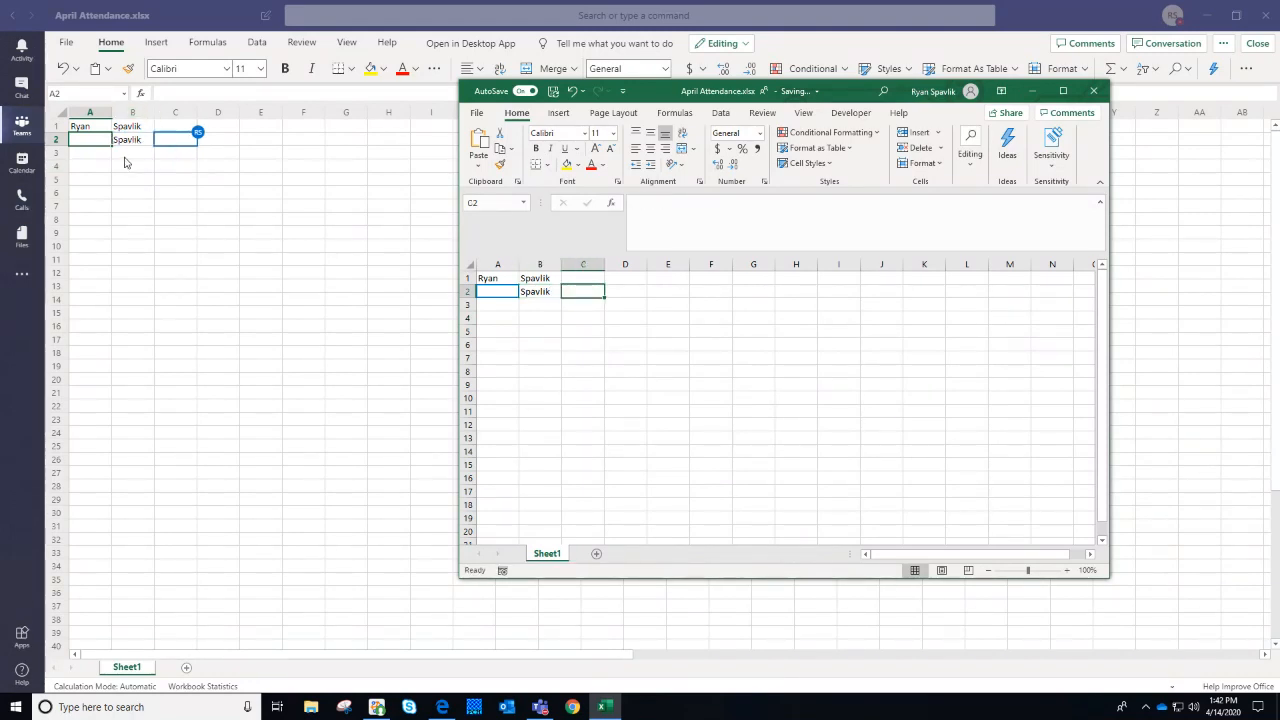
left_click(501, 290)
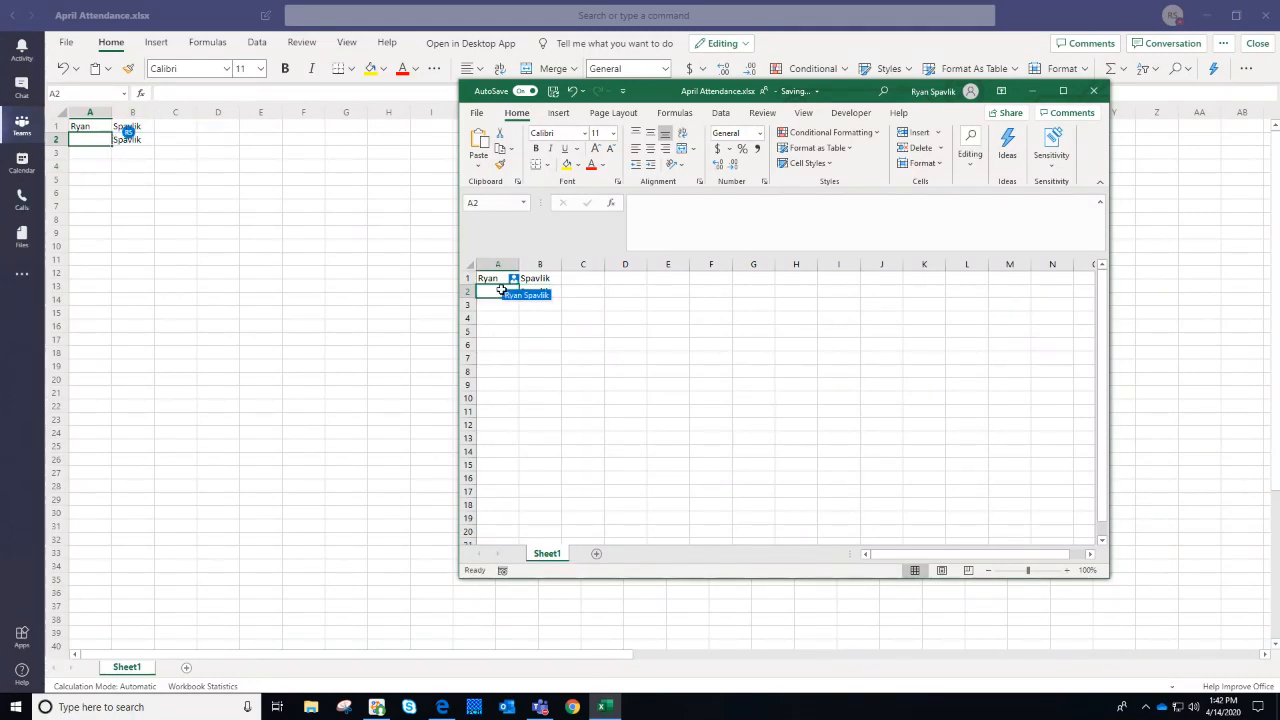
left_click(91, 157)
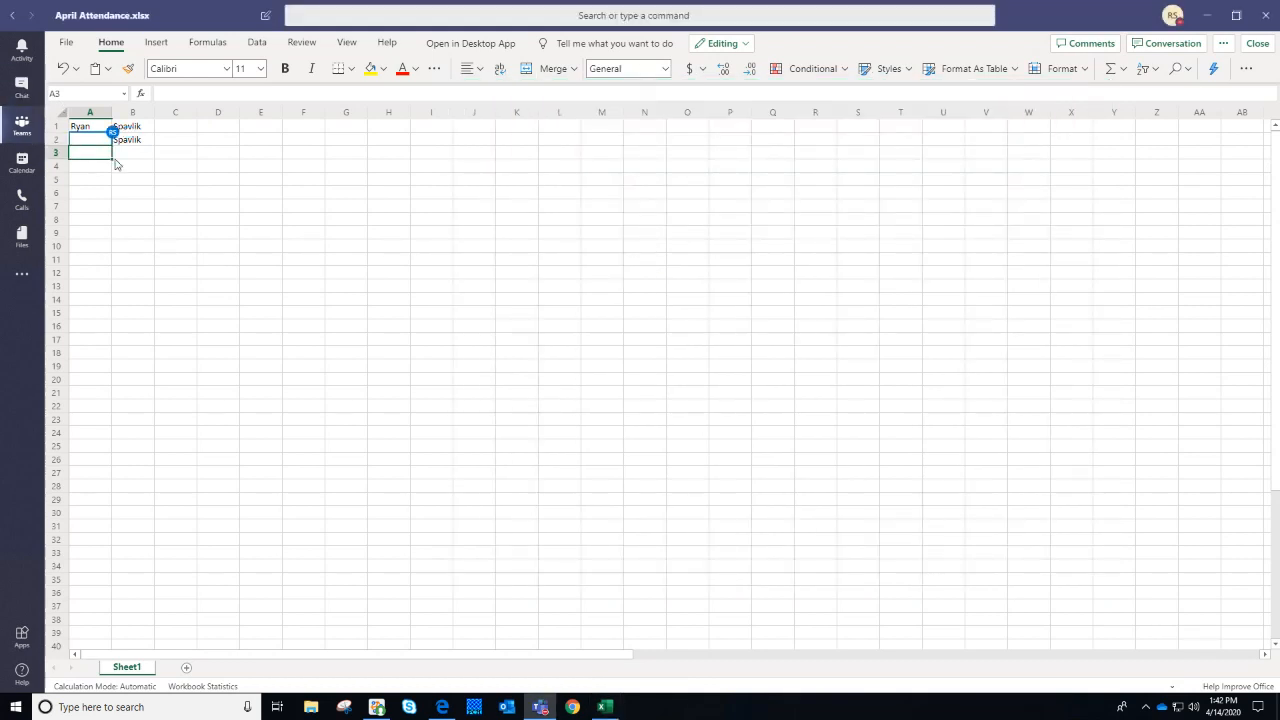
left_click(604, 707)
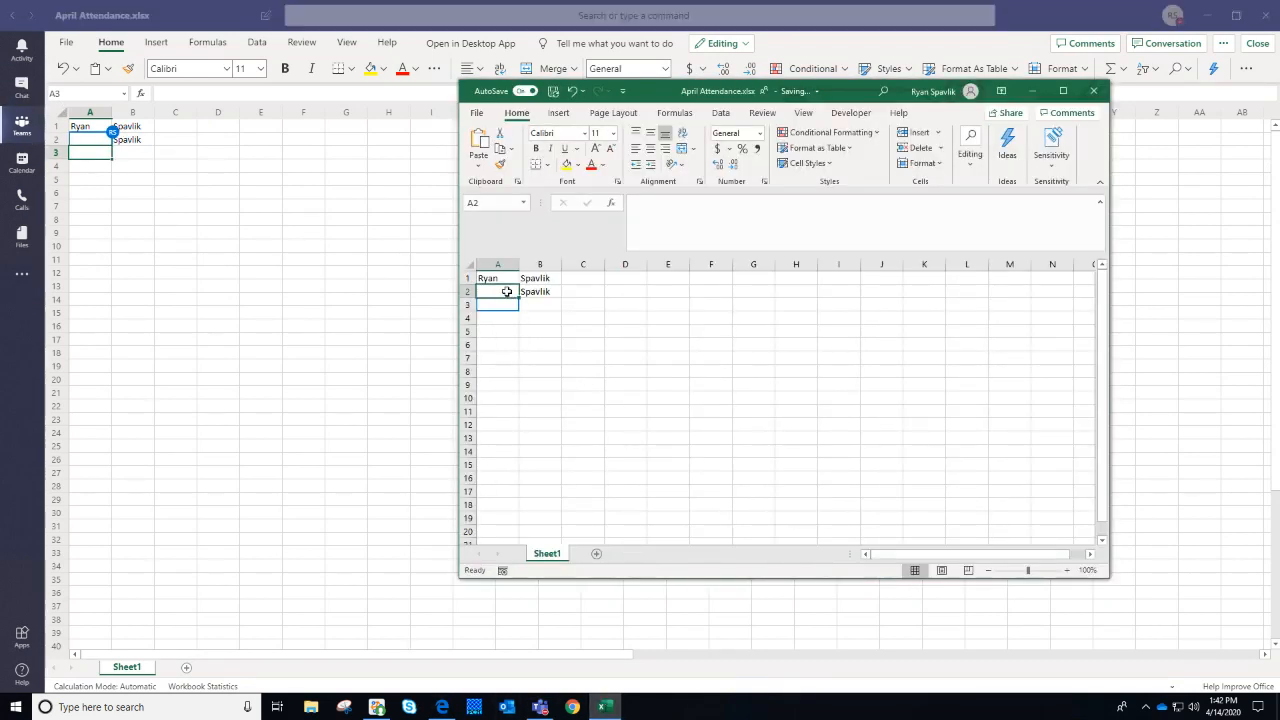
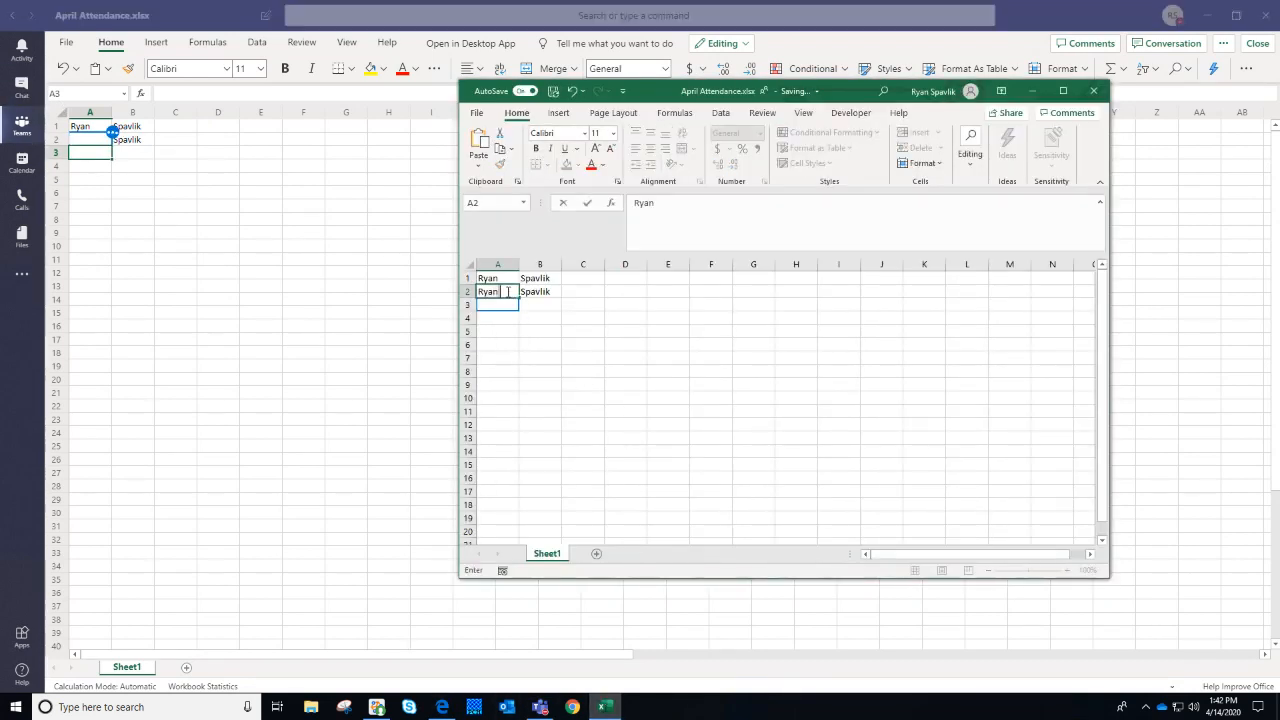
key("Return")
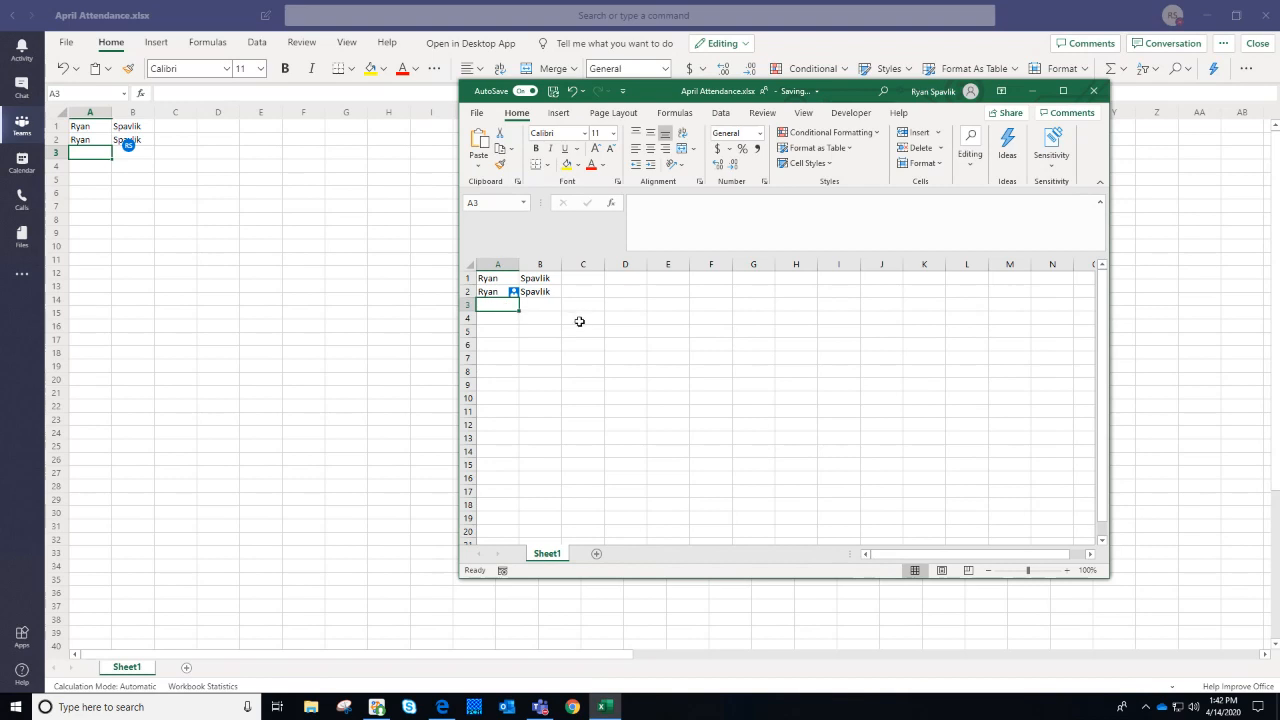
left_click(1270, 47)
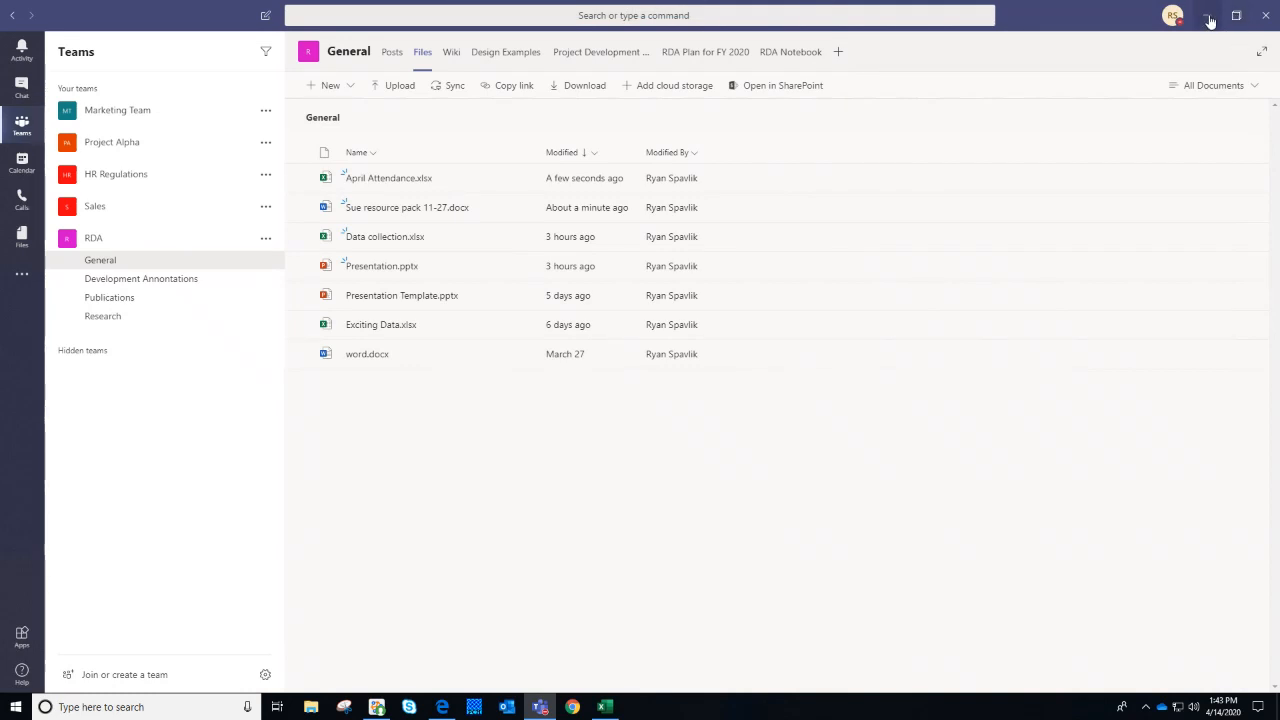
Bring the desktop April Attendance.xlsx window forward and maximize it
left_click(587, 289)
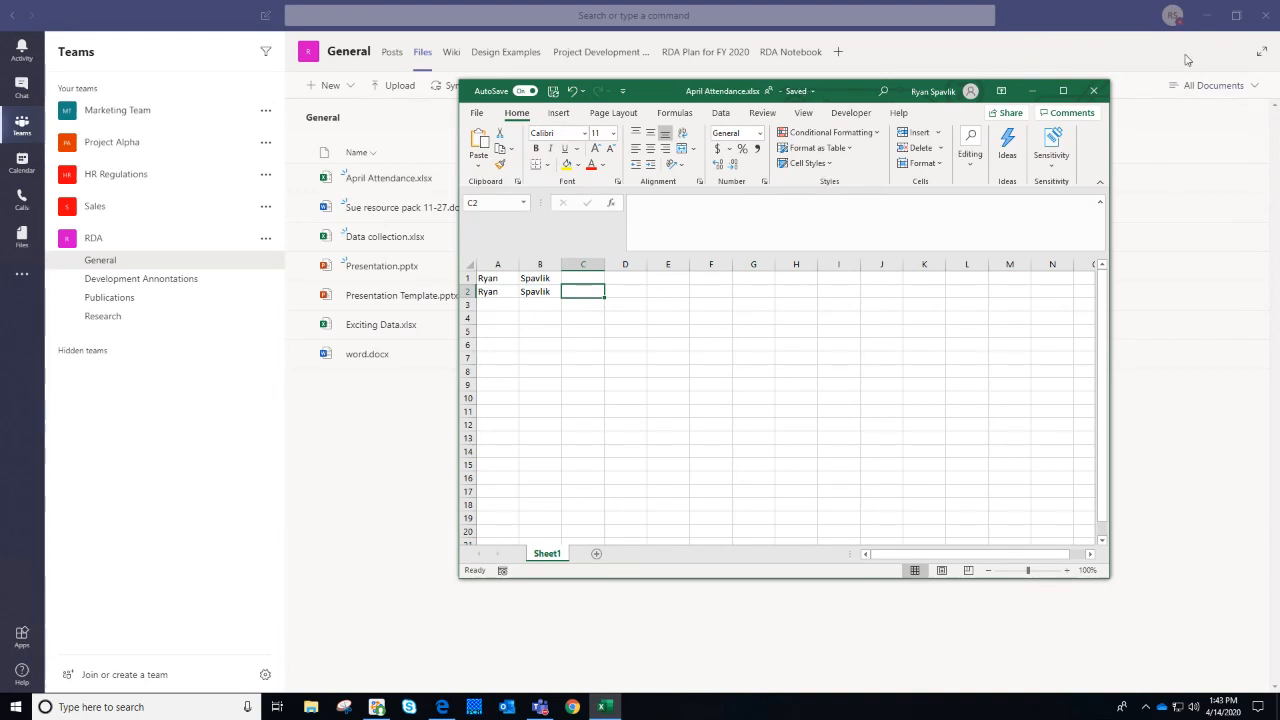
left_click(1063, 91)
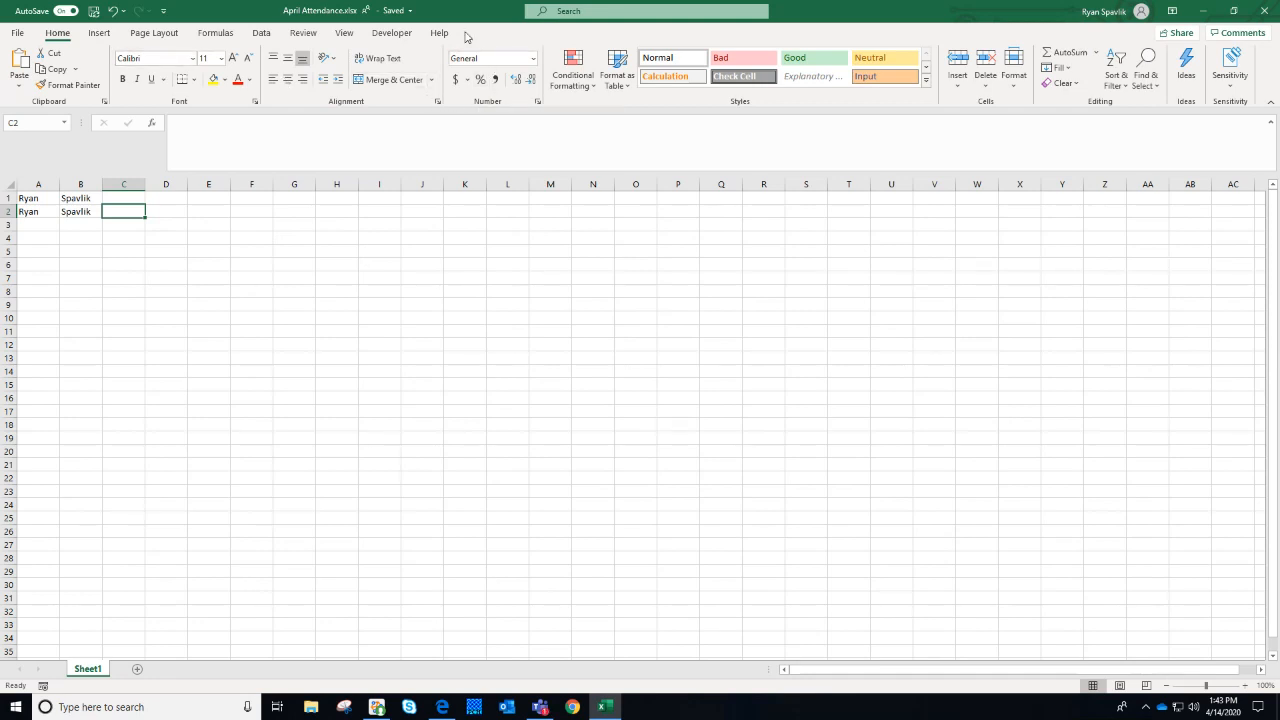
Show the three saved April 14 versions of April Attendance.xlsx via File > Info
left_click(393, 12)
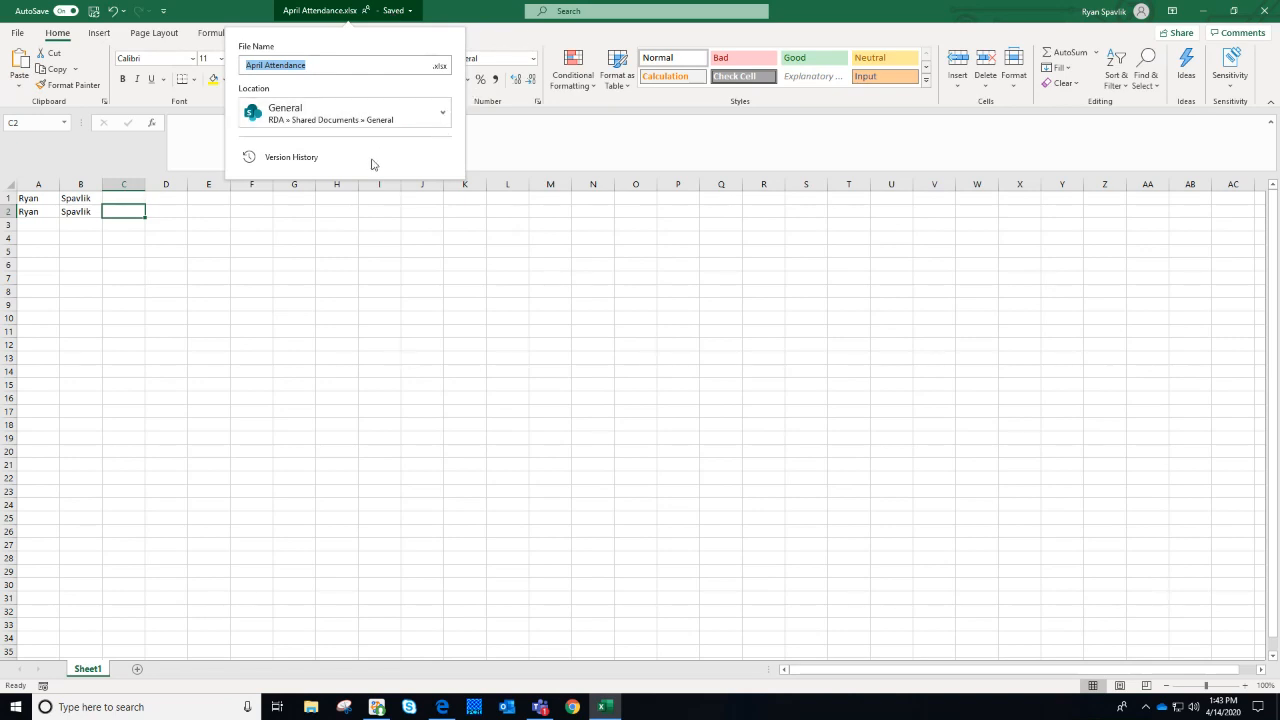
left_click(300, 158)
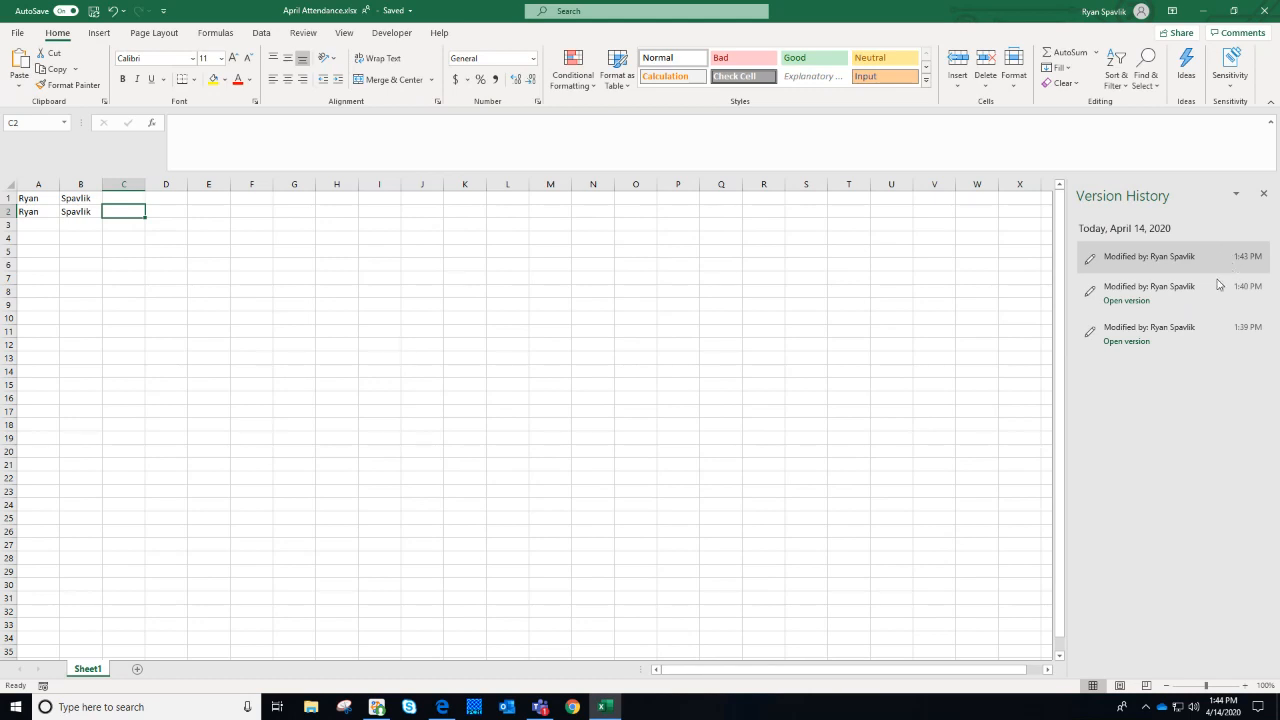
left_click(1138, 300)
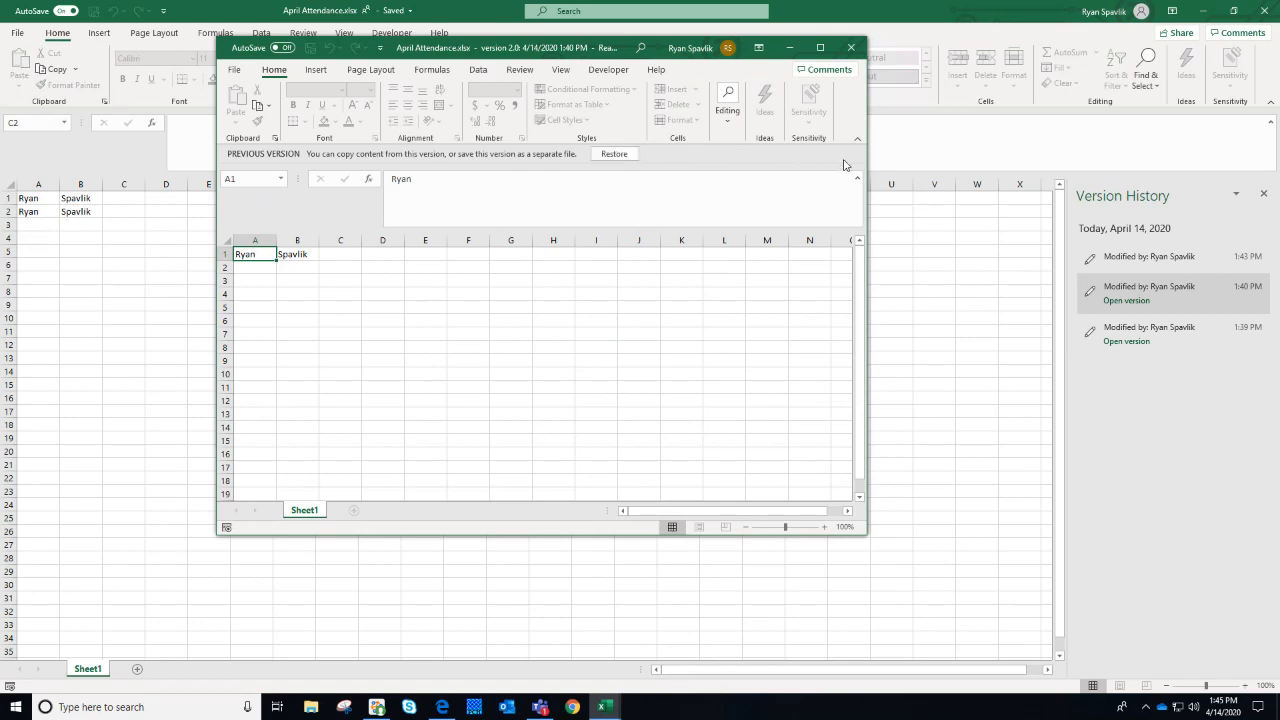
left_click(852, 49)
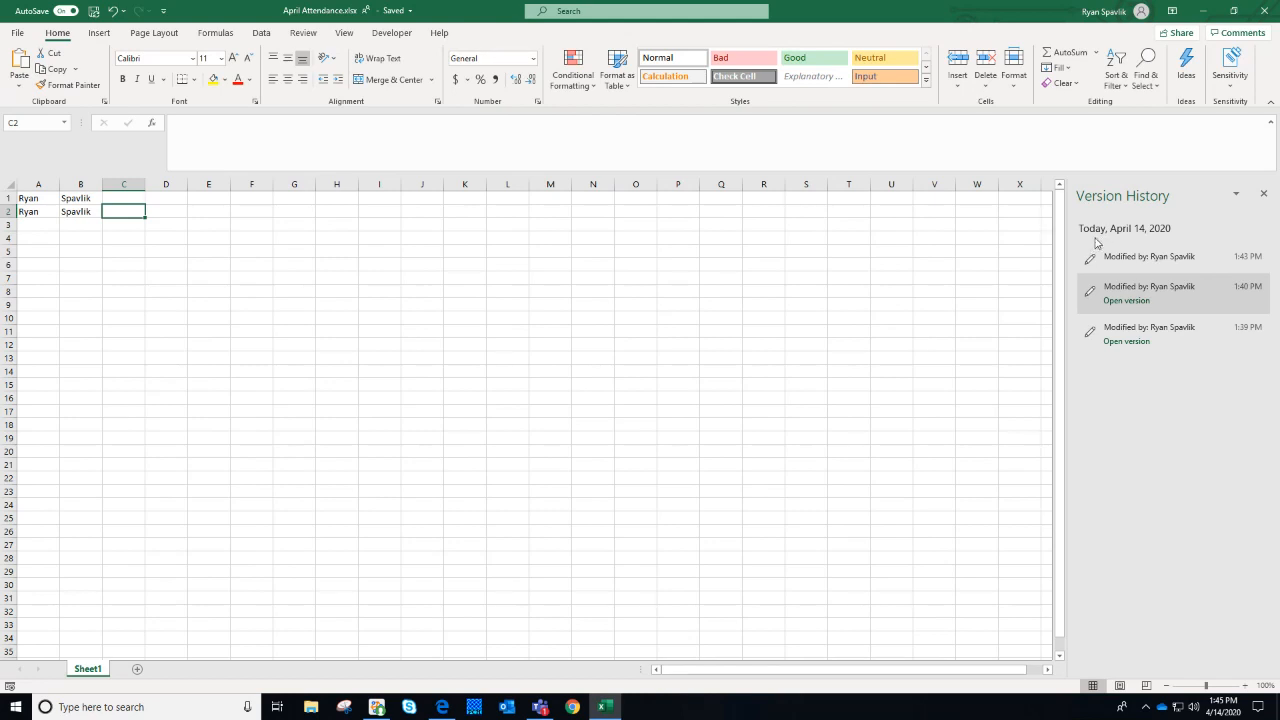
Close Excel to return to the RDA General Files tab in Teams
left_click(1266, 12)
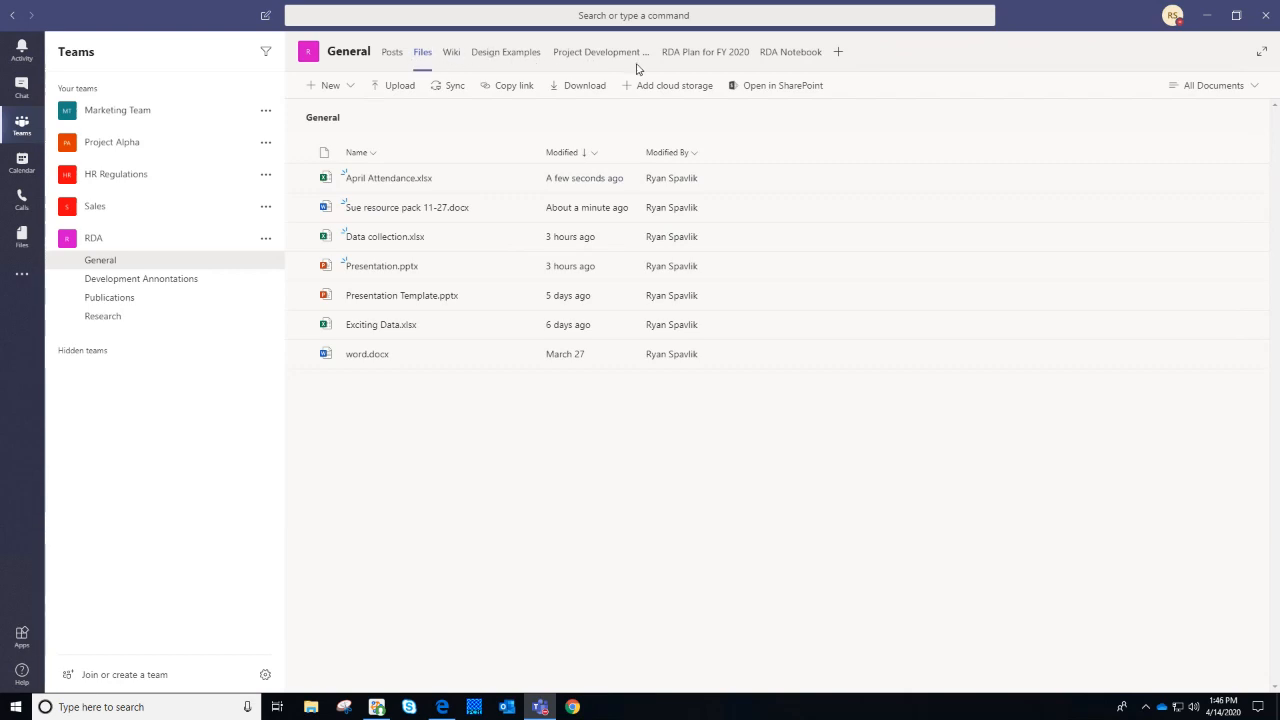
left_click(839, 55)
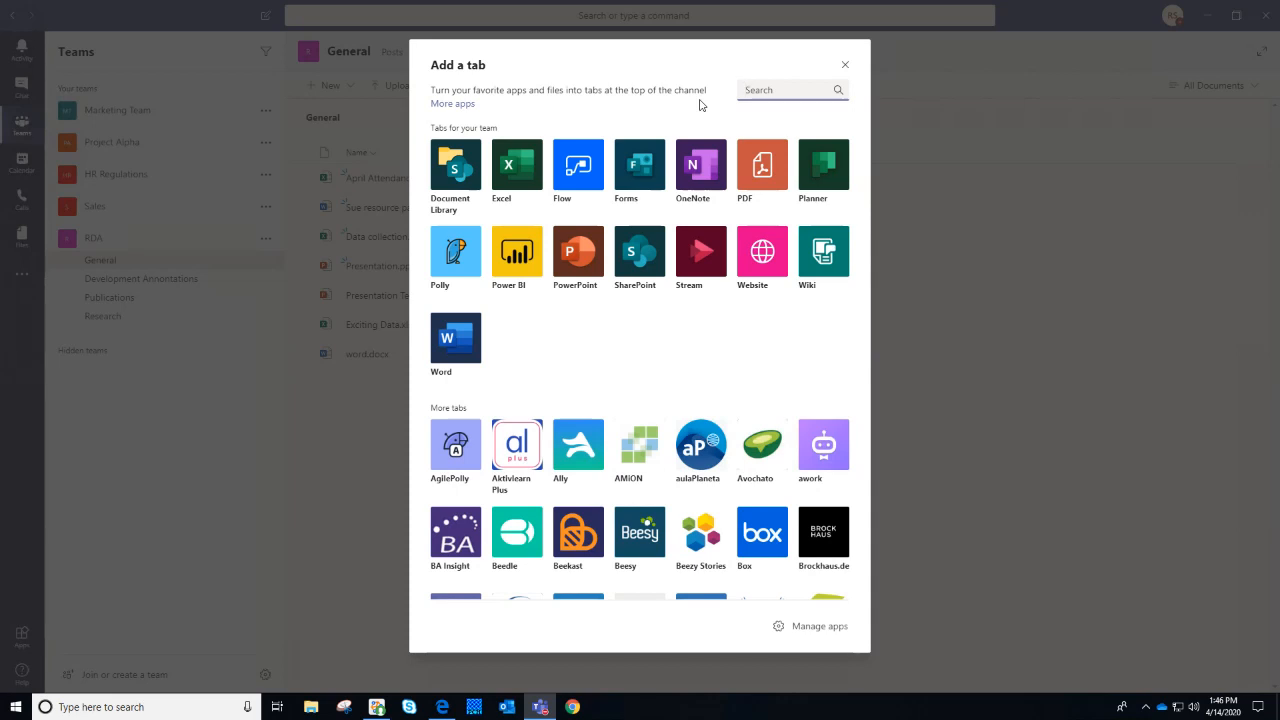
left_click(846, 66)
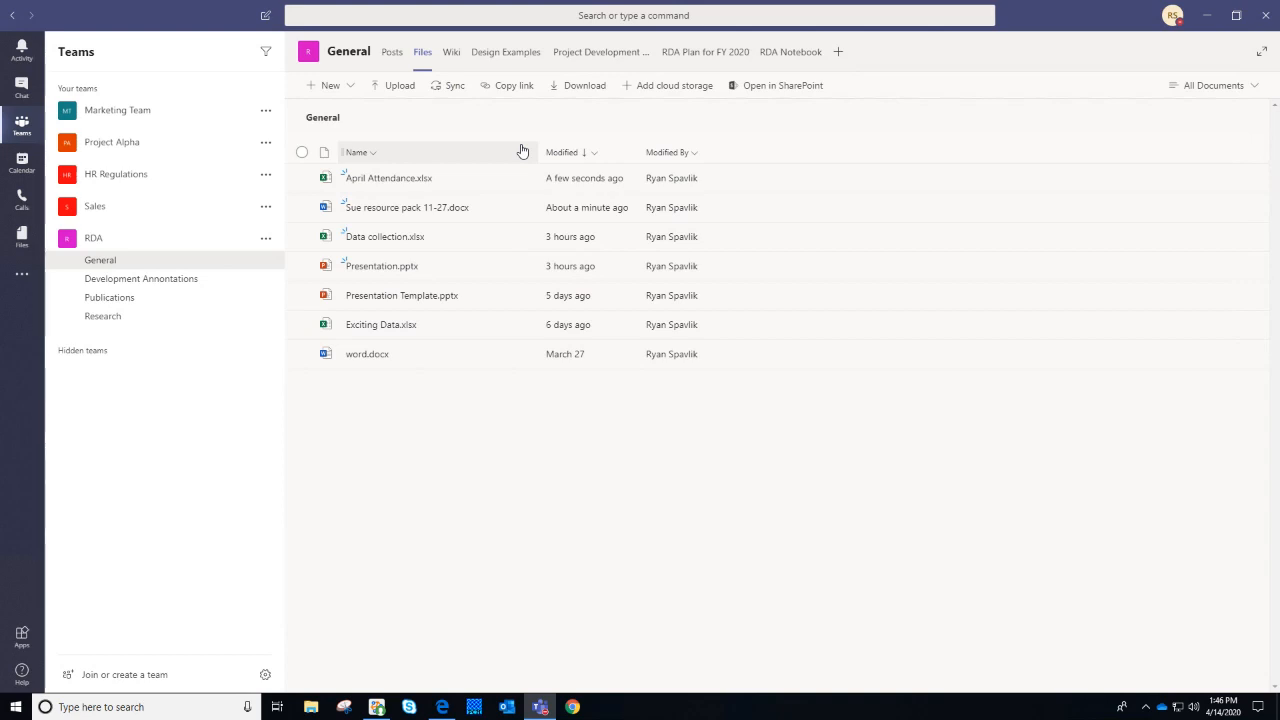
Browse the Design Examples and Project Development tabs, then return to the channel Posts
left_click(481, 58)
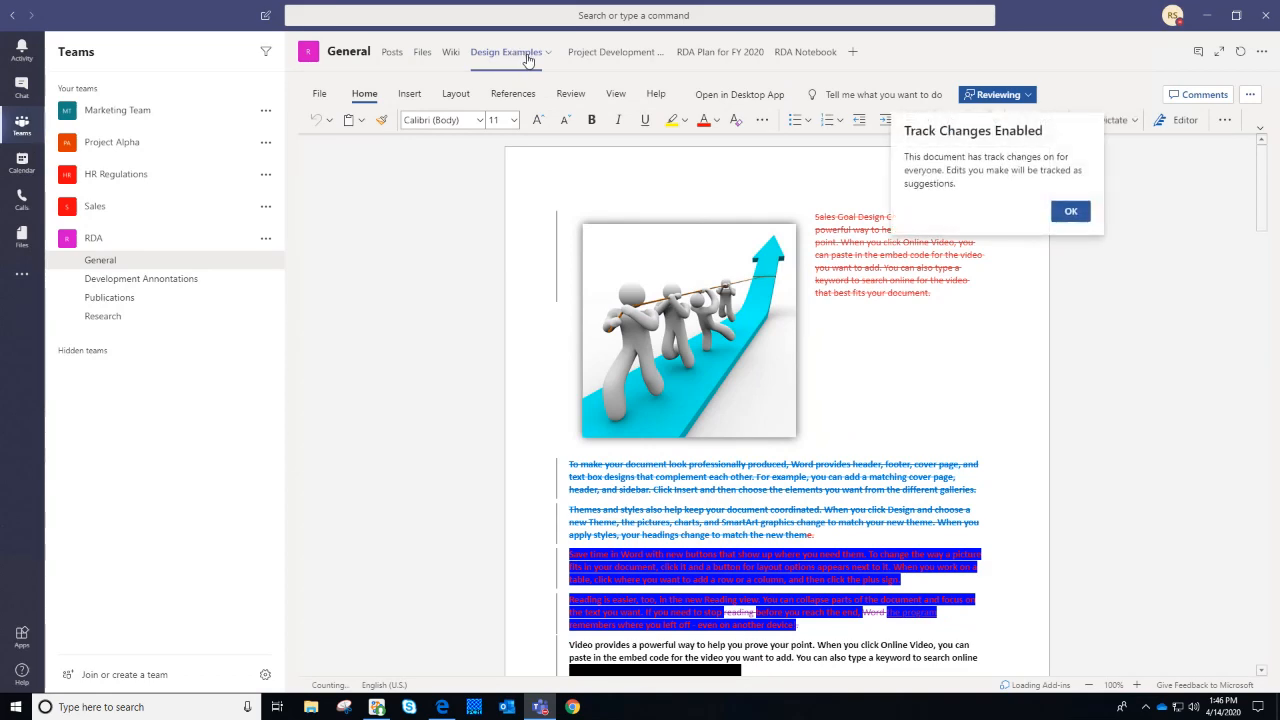
left_click(1068, 212)
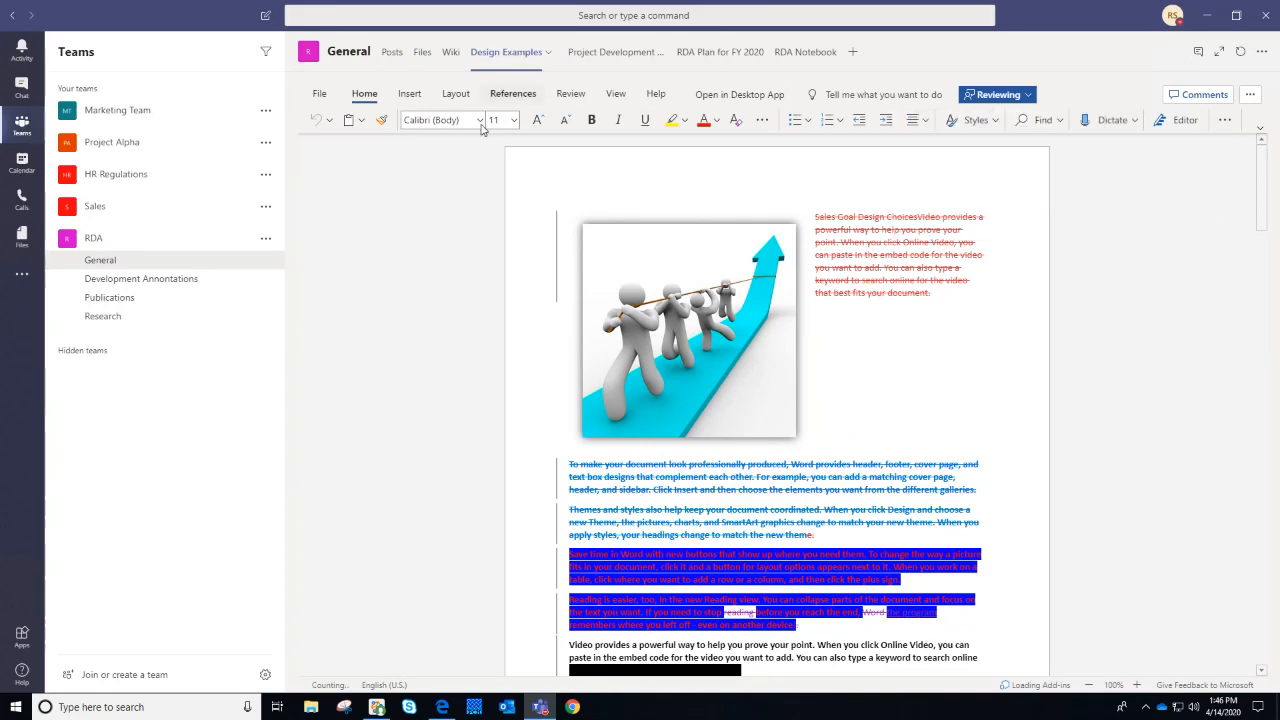
left_click(631, 60)
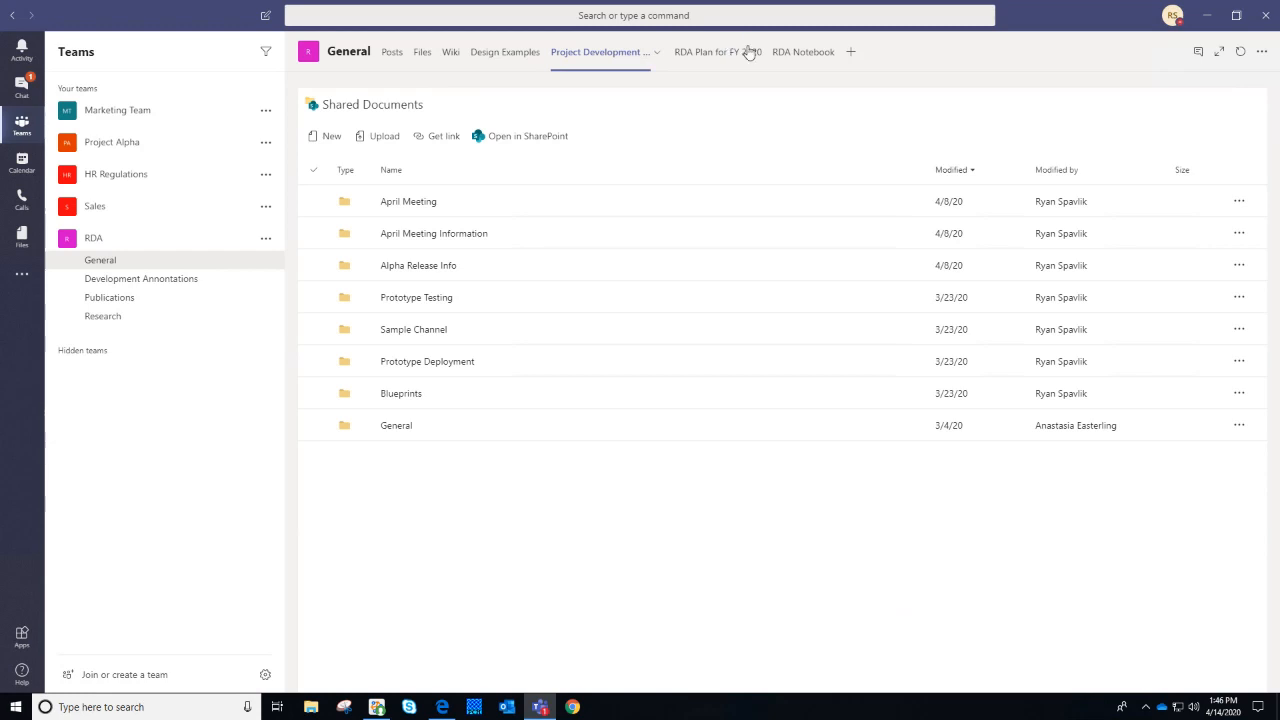
left_click(394, 55)
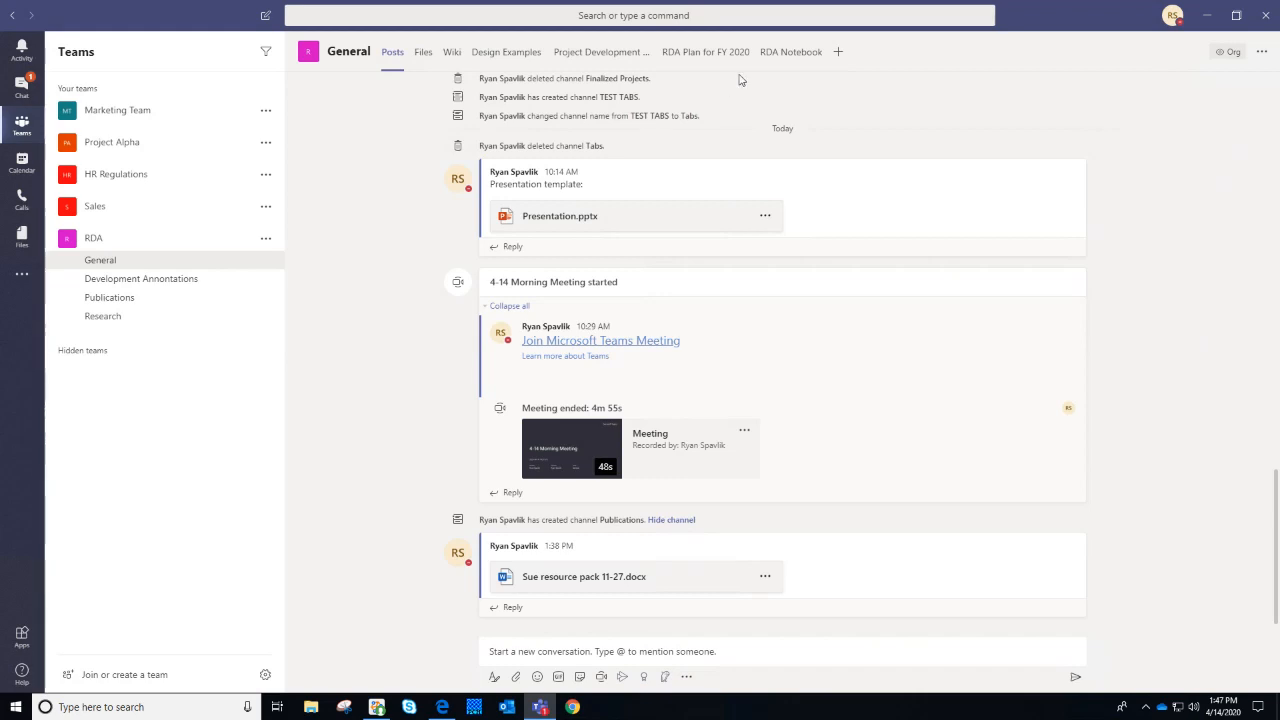
left_click(22, 162)
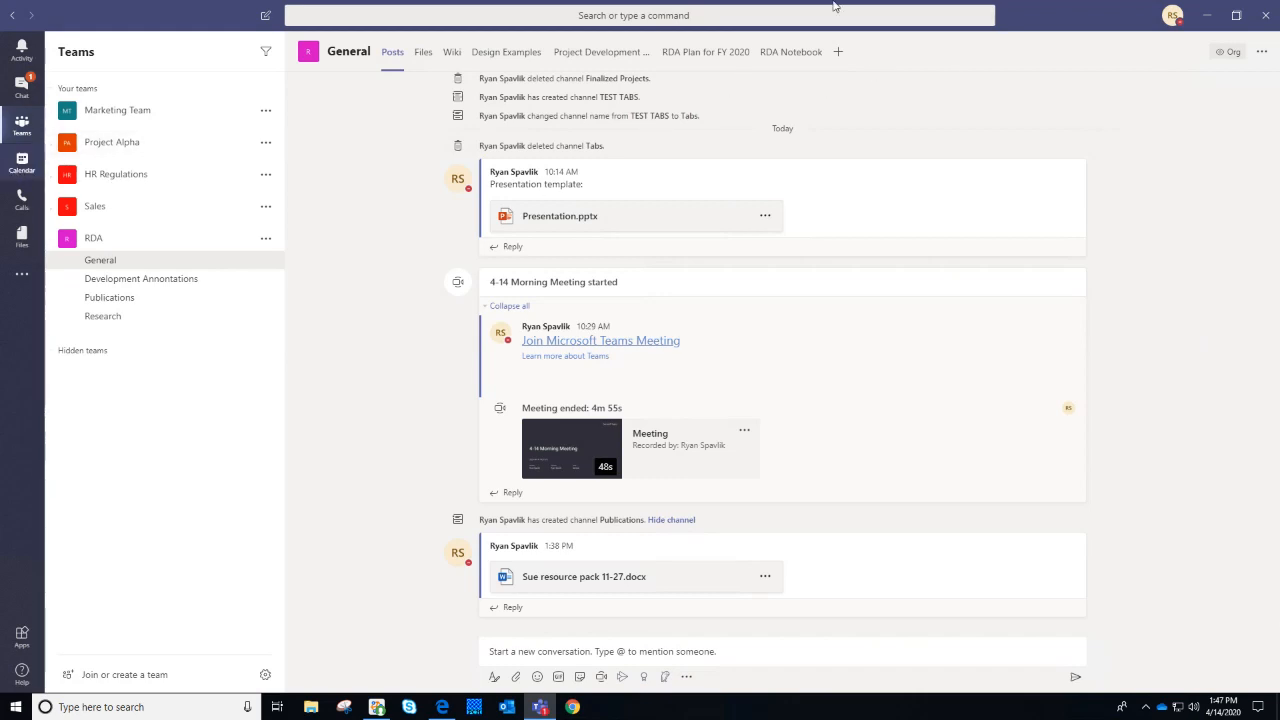
Scroll the April 13–17 calendar up and start a new meeting at Thursday 12:30 PM
scroll(933, 312, "up", 2)
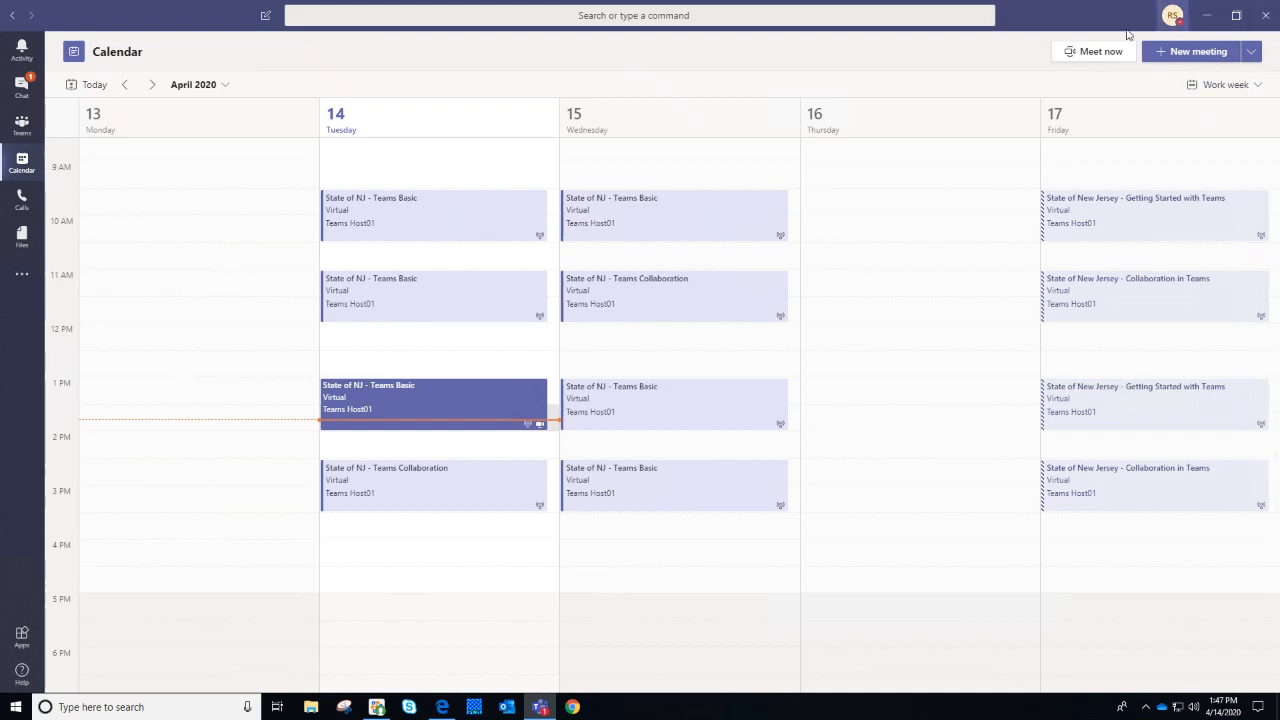
left_click(876, 364)
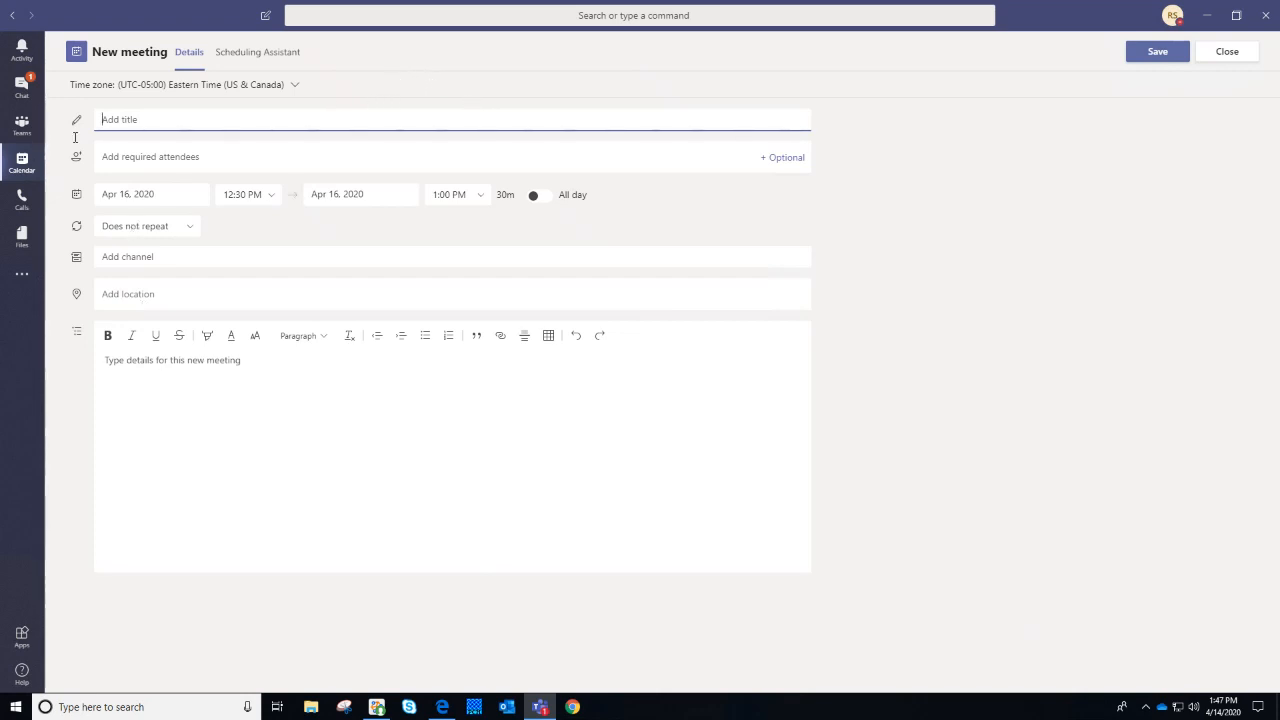
Add an optional attendees row, toggle All day on and off, and leave the channel unset
left_click(790, 160)
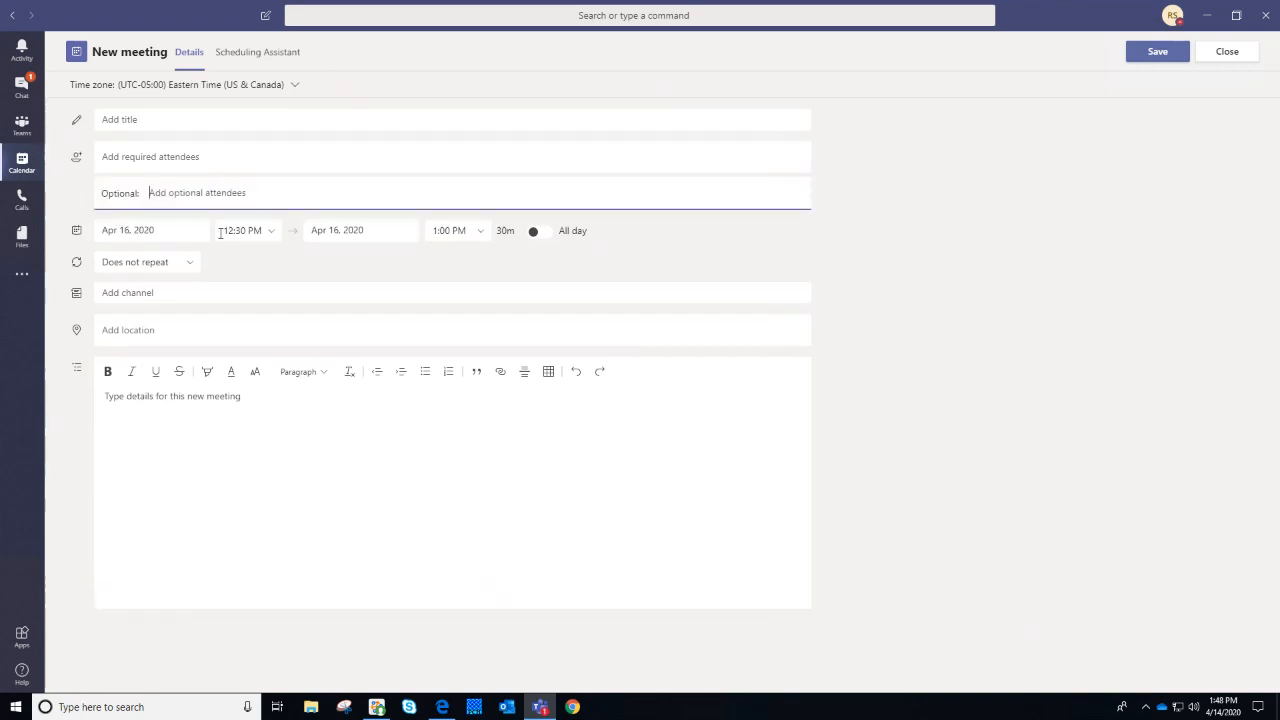
left_click(533, 237)
left_click(394, 234)
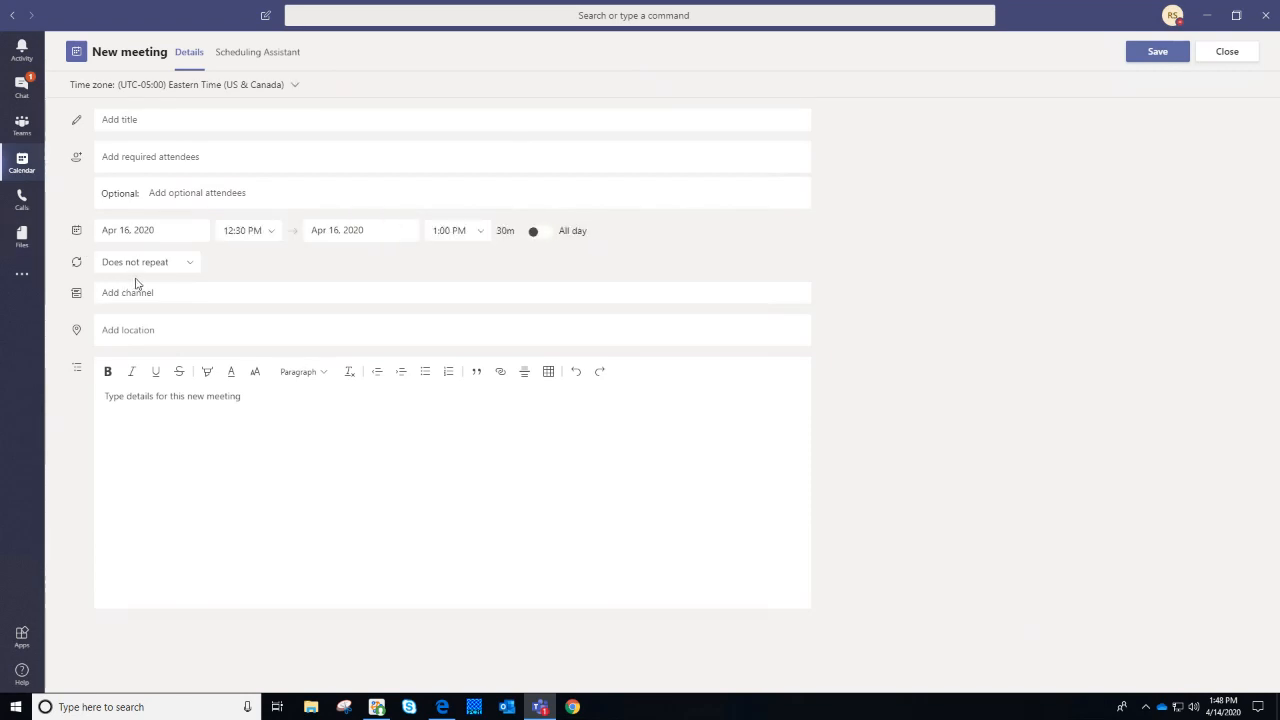
left_click(170, 295)
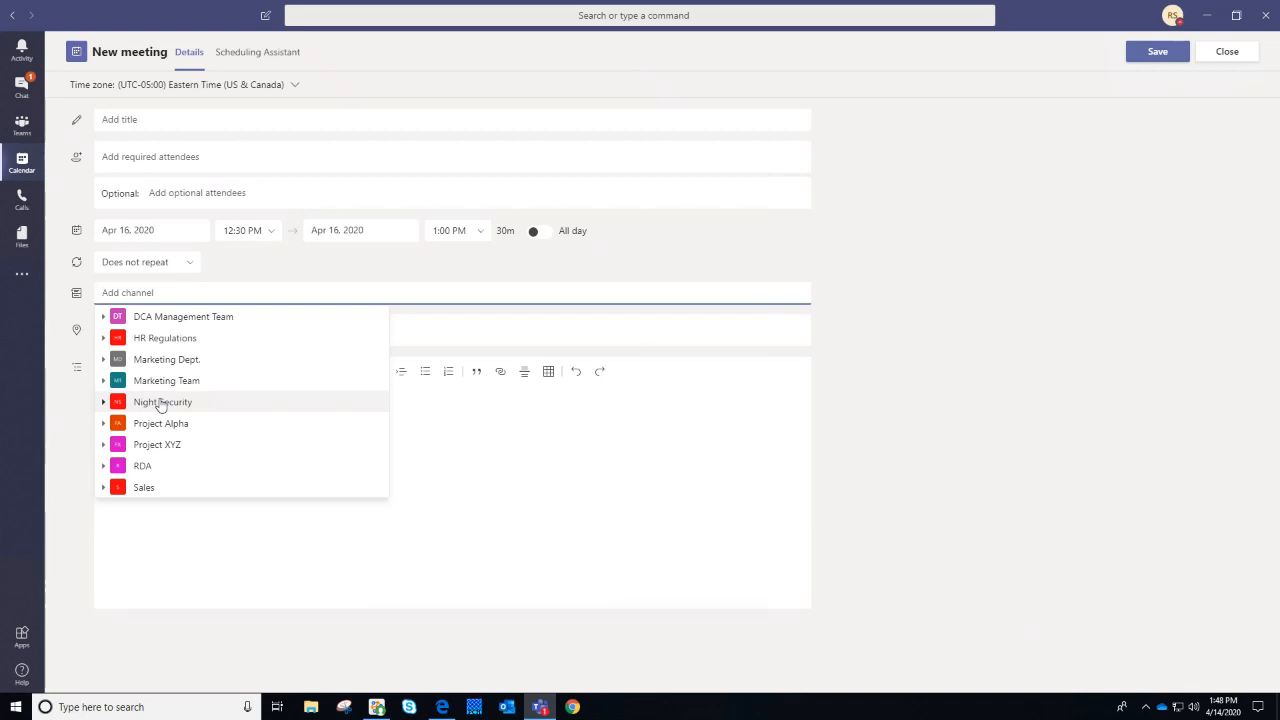
left_click(660, 265)
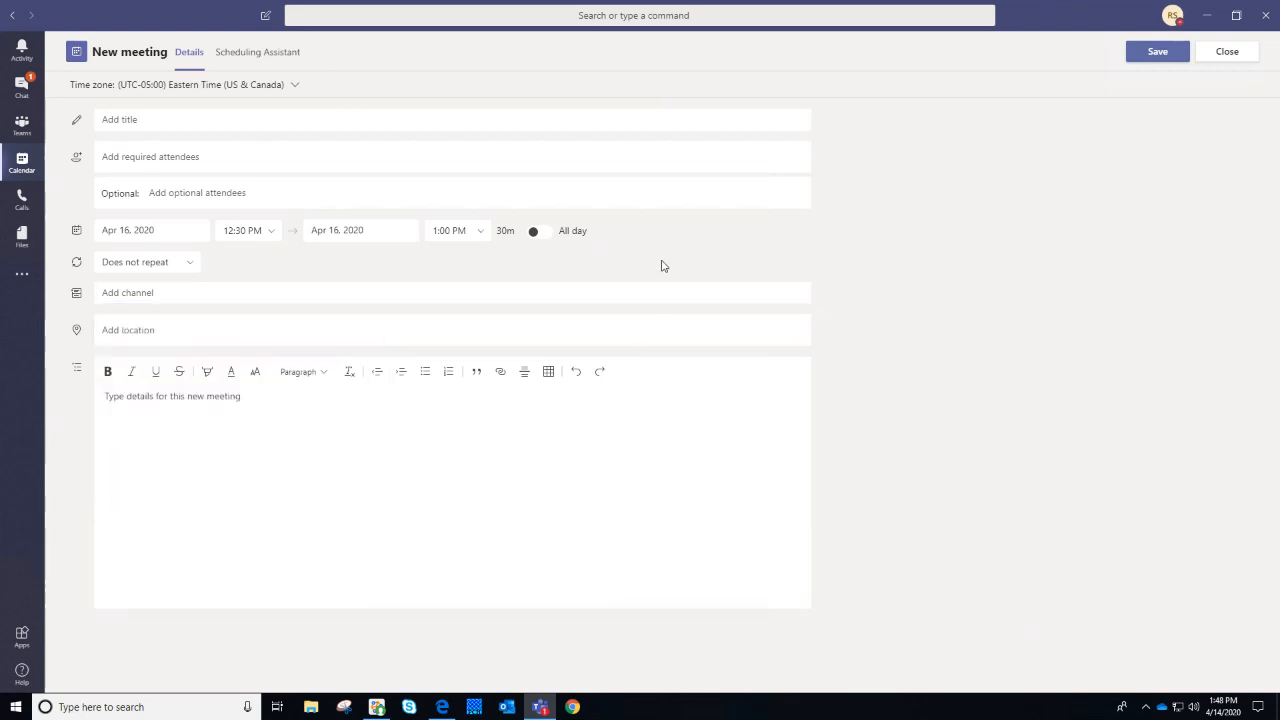
Add two colleagues as required attendees in the Scheduling Assistant
left_click(297, 62)
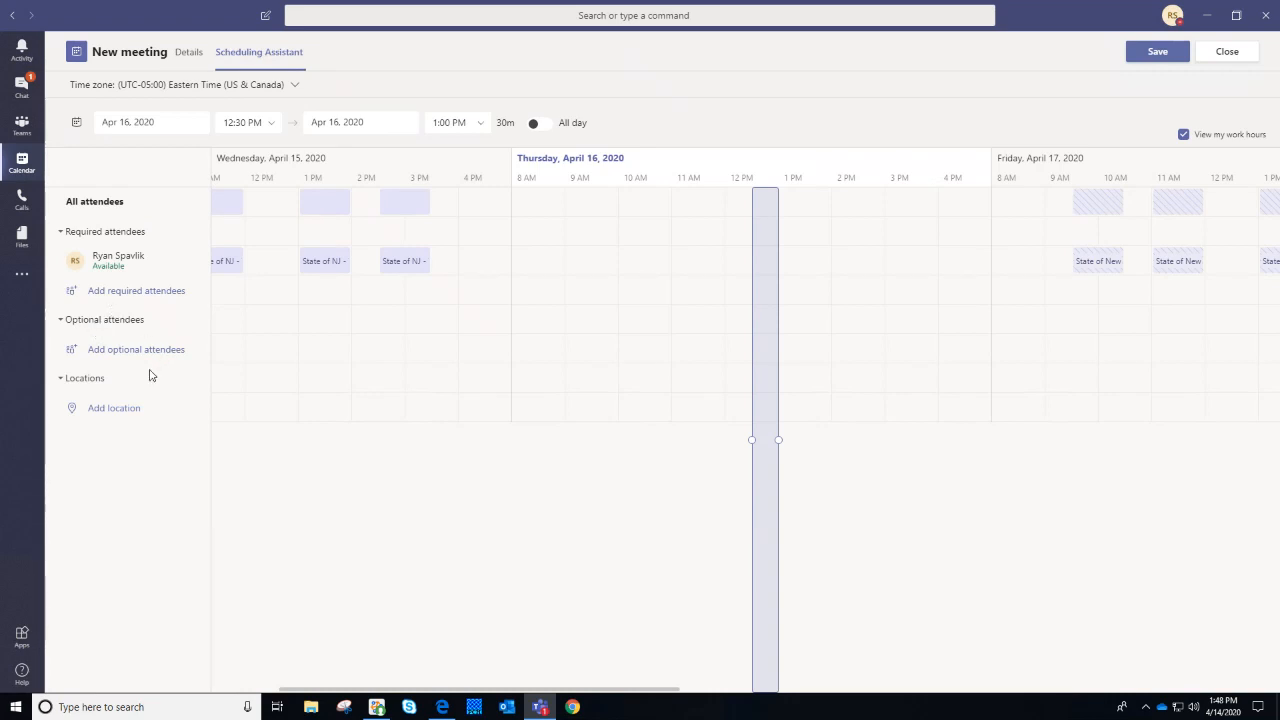
left_click(152, 297)
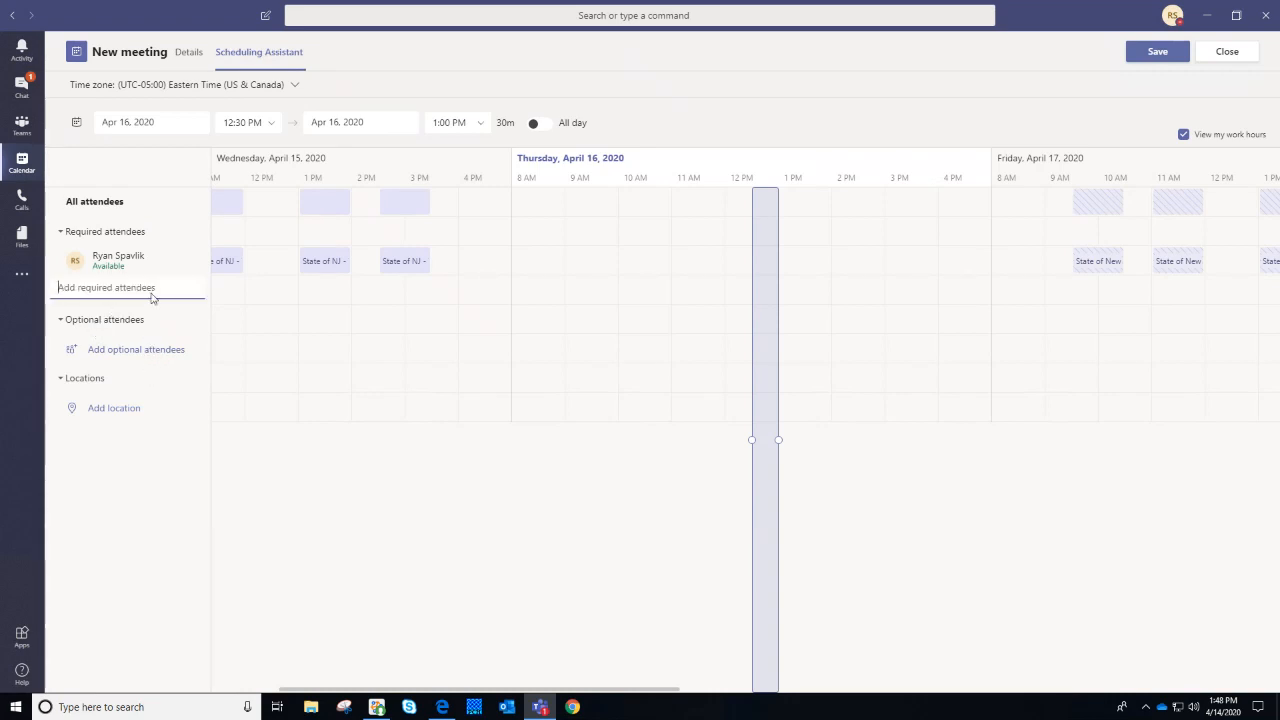
type("sue")
left_click(140, 314)
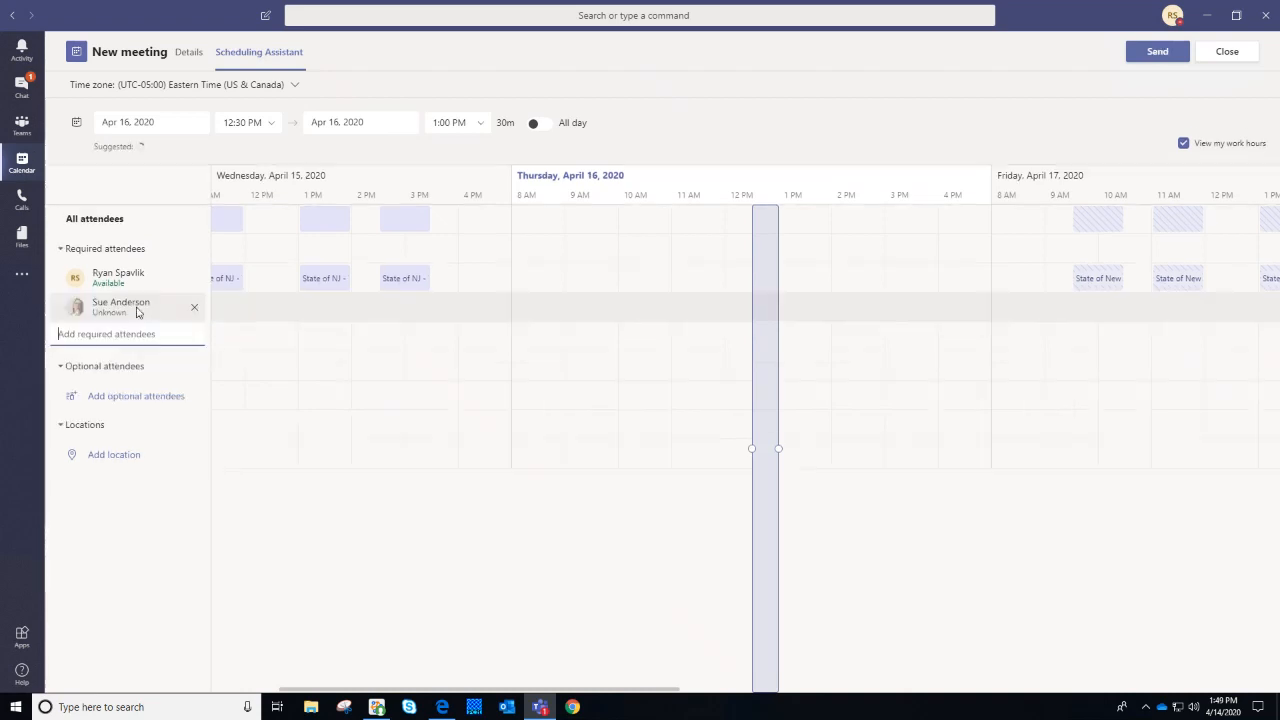
type("jay")
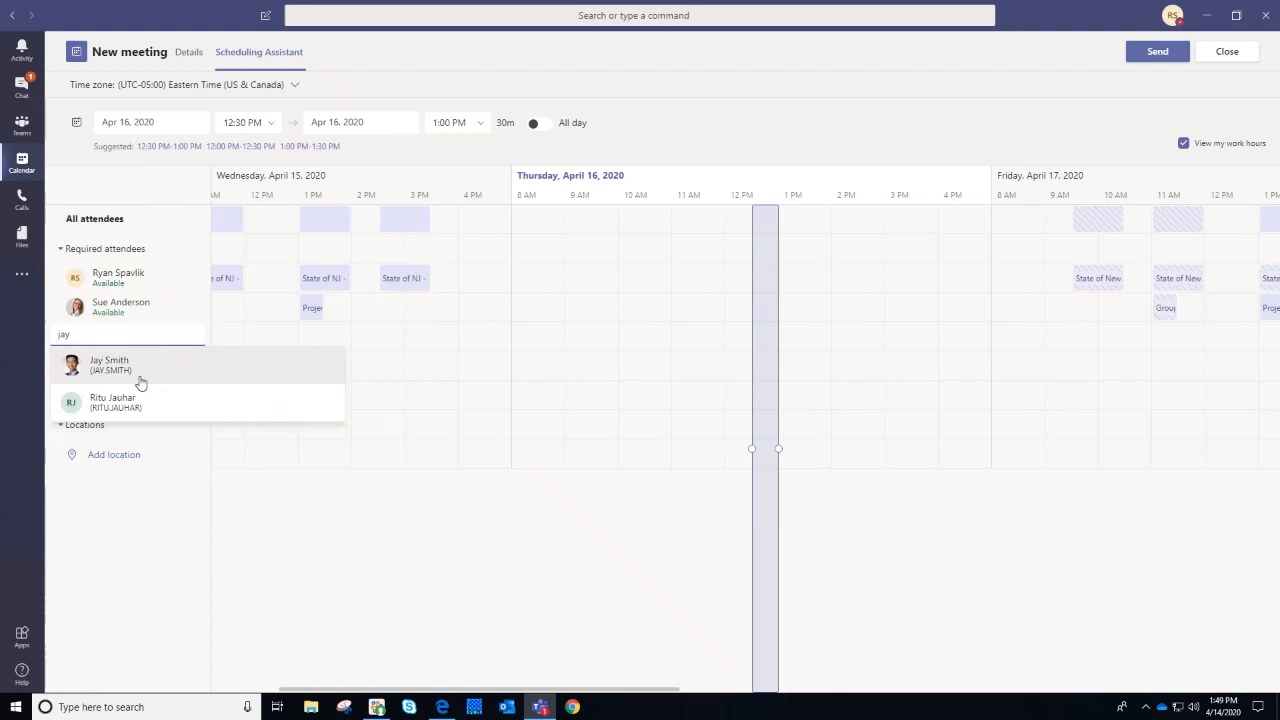
left_click(136, 376)
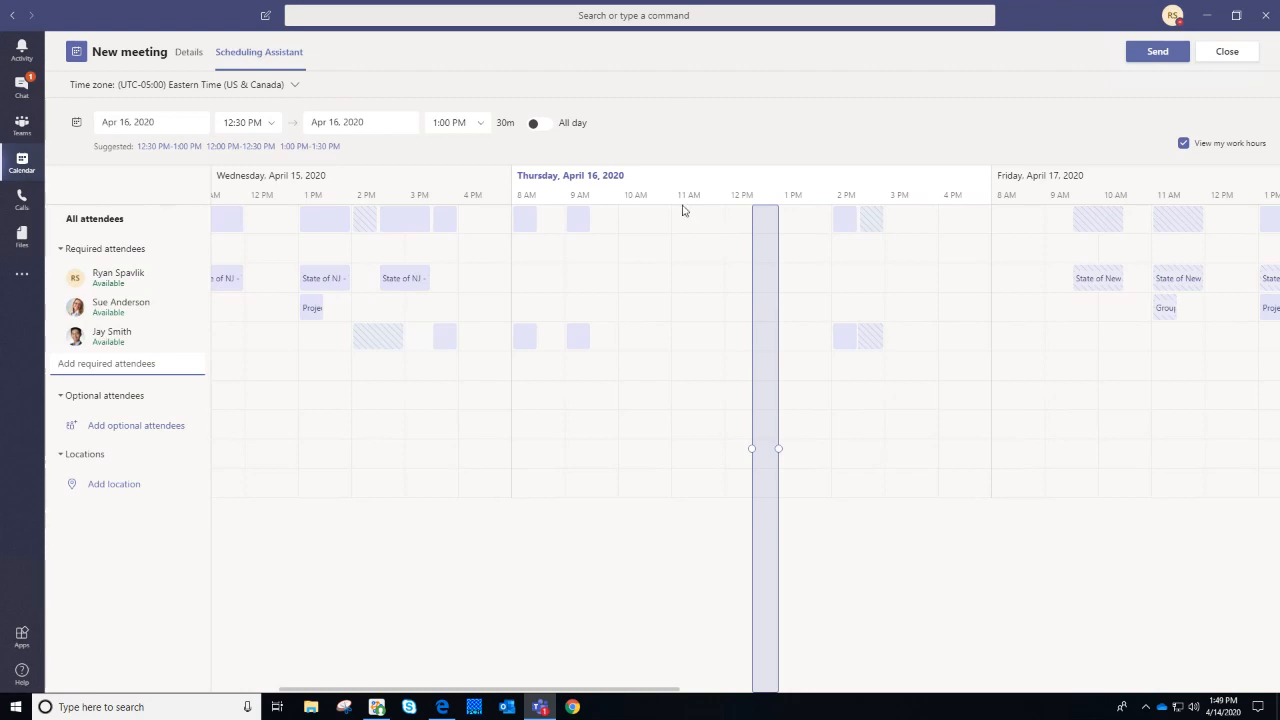
Move the meeting to the suggested Apr 16, 1:00–1:30 PM slot
mouse_move(95, 146)
left_mouse_down()
mouse_move(135, 148)
mouse_move(97, 156)
left_mouse_up()
left_click(124, 146)
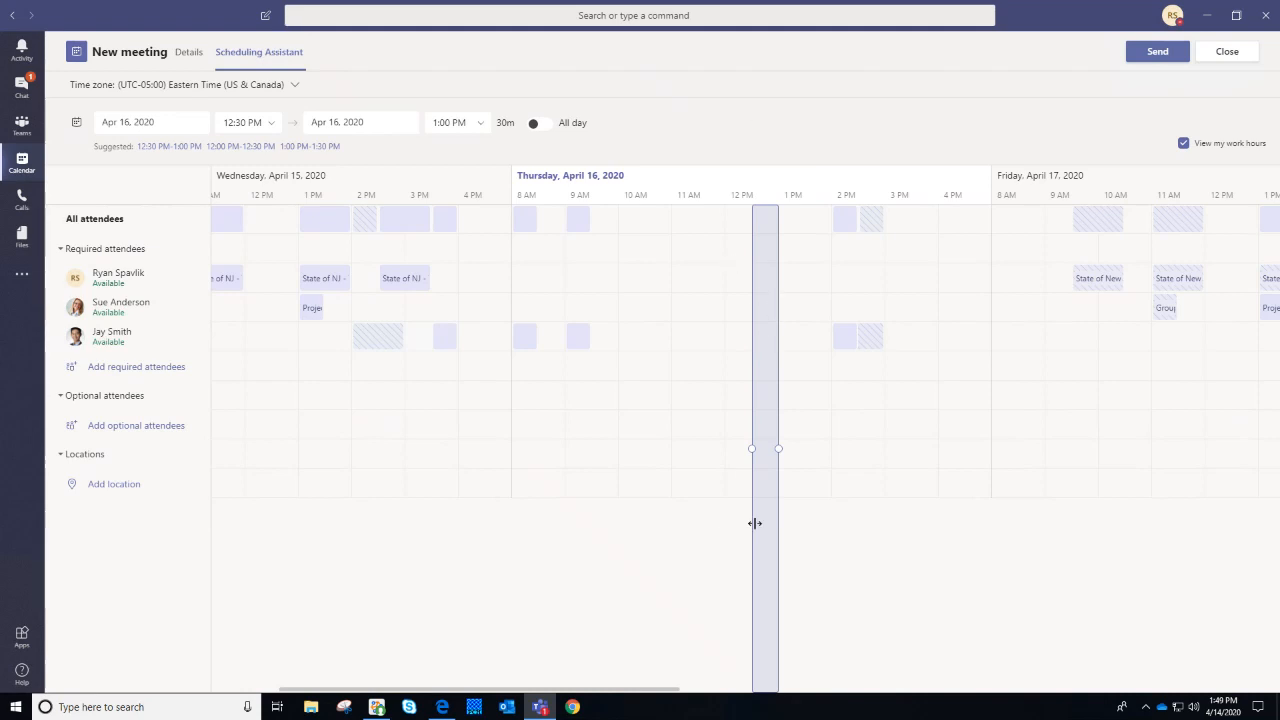
mouse_move(760, 468)
left_click(305, 147)
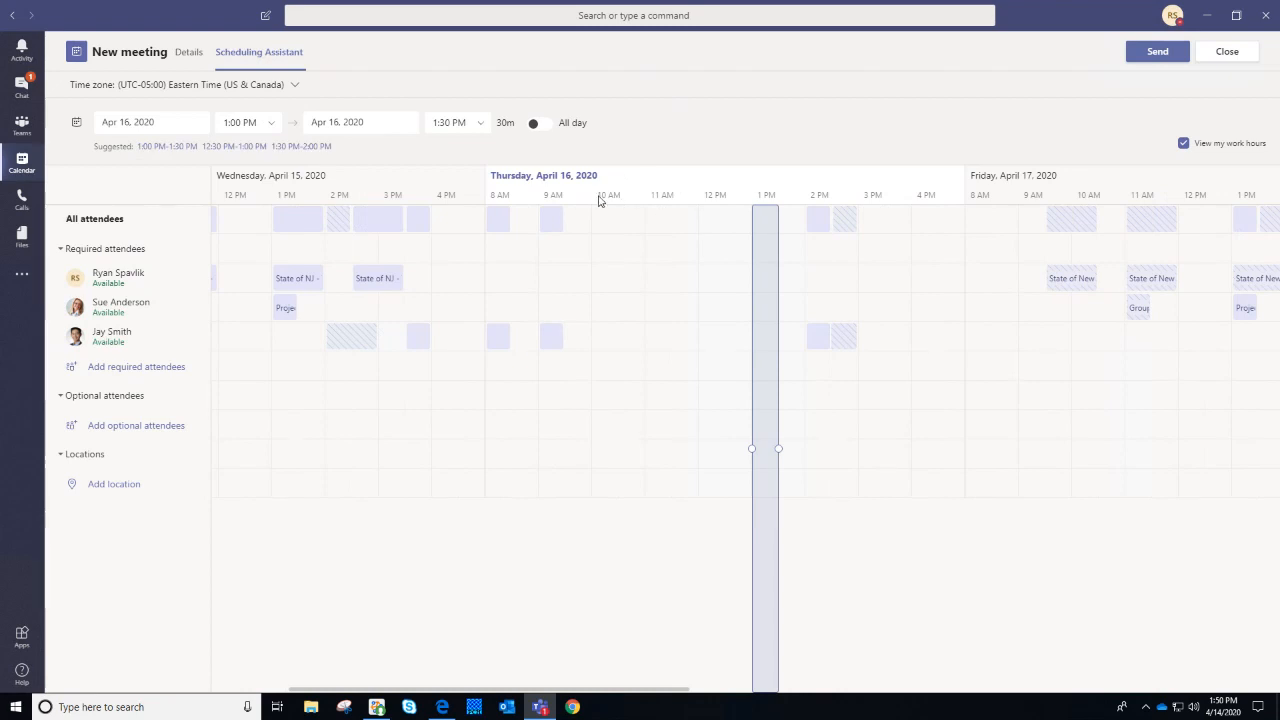
Close the new meeting form and discard the unsaved draft
left_click(189, 57)
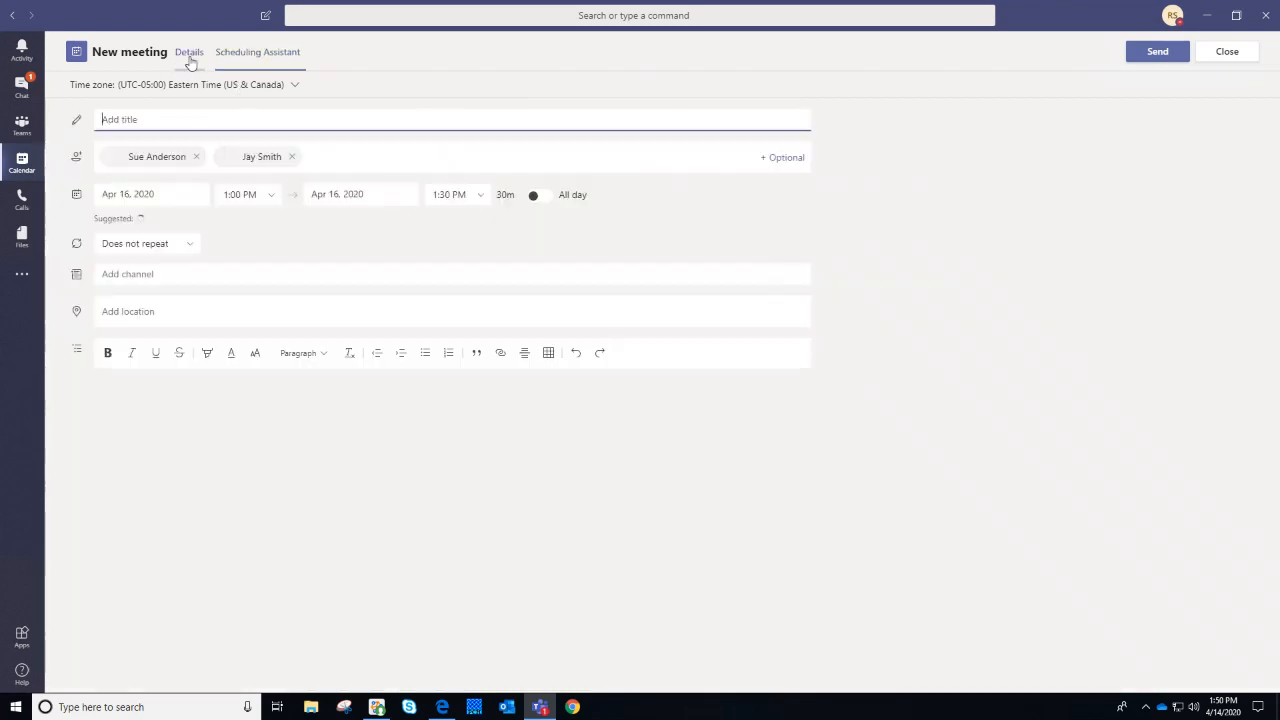
left_click_drag(89, 221, 128, 218)
left_click(106, 214)
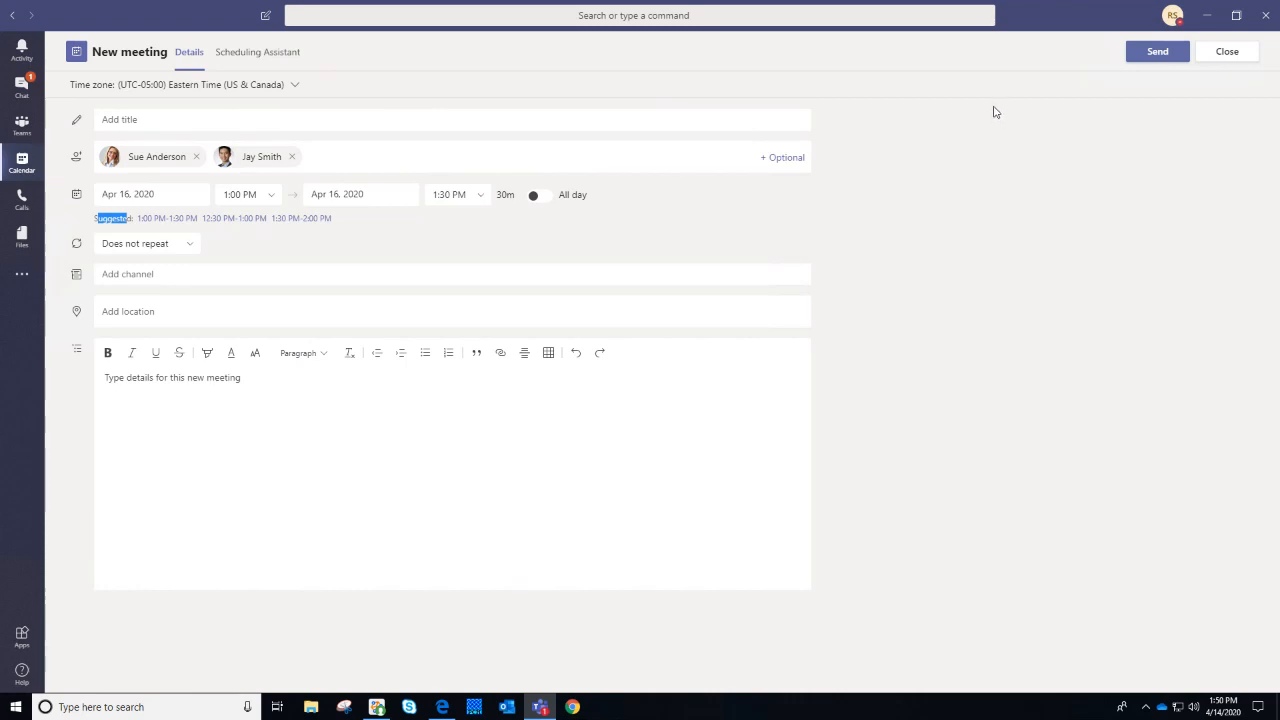
left_click(1227, 51)
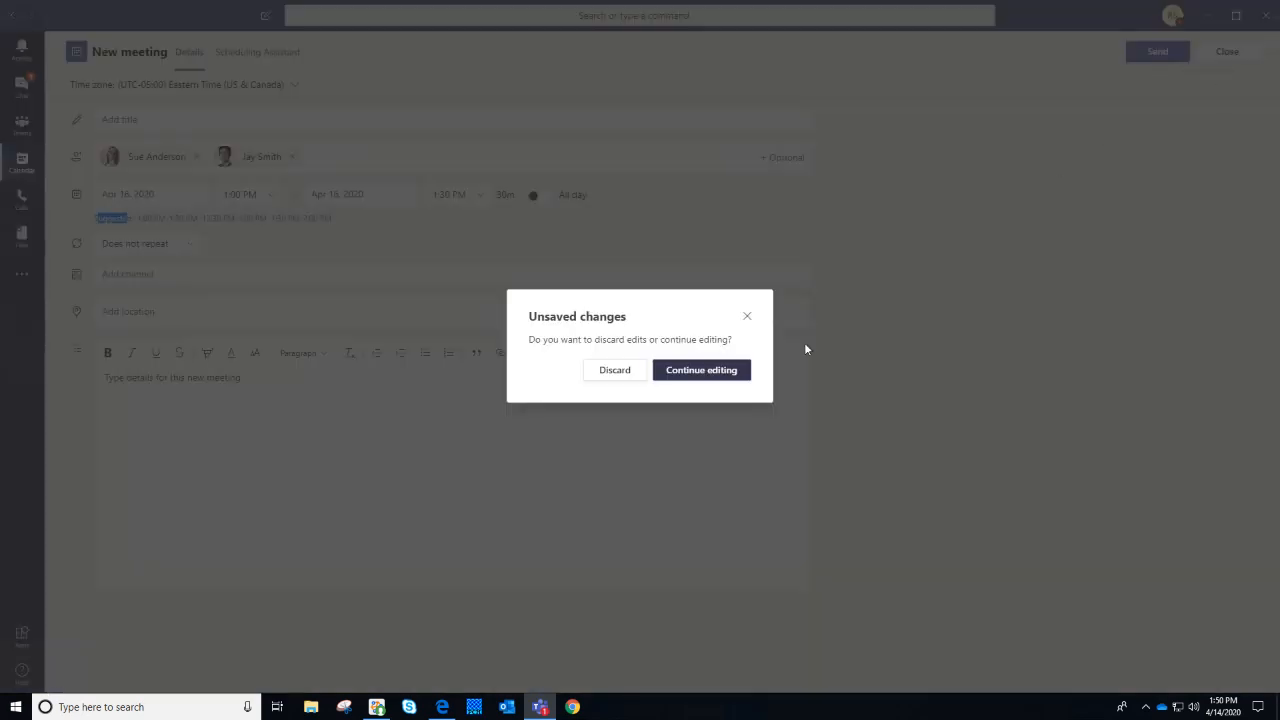
left_click(622, 373)
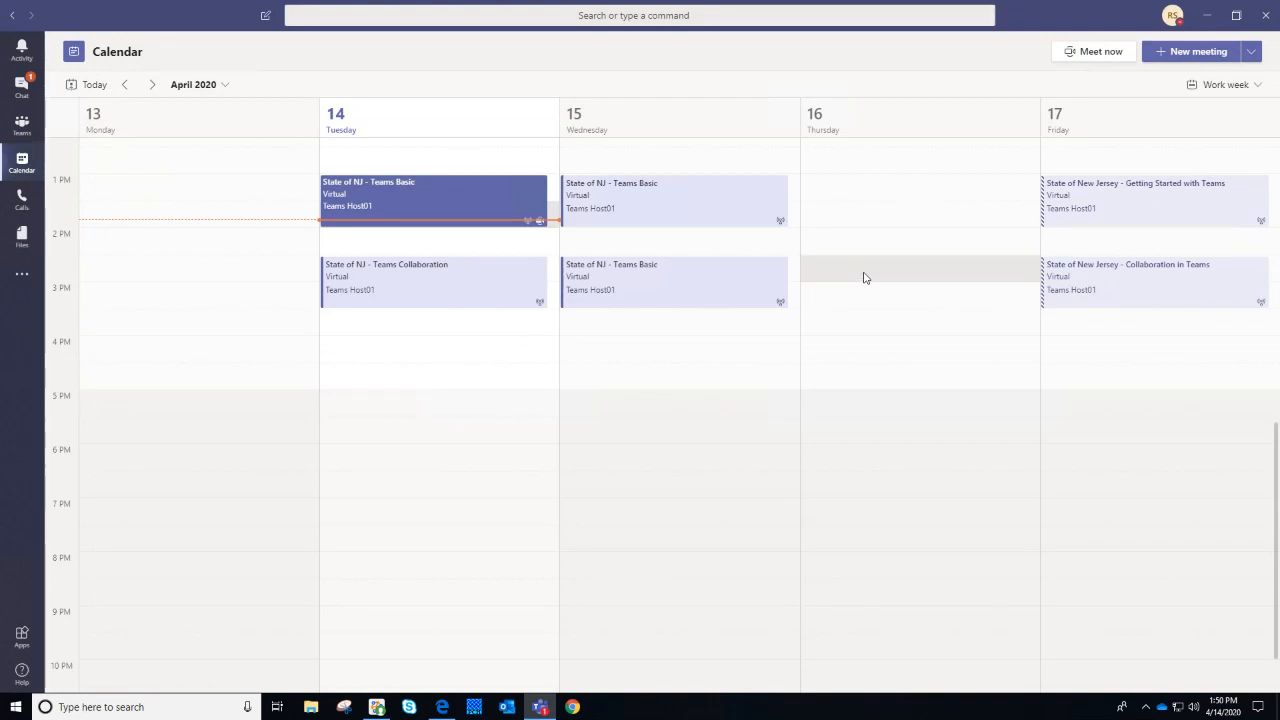
Switch from the calendar to Chat, on the conversation ending with the URGENT 'We have a meeting today' message
scroll(865, 278, "up", 3)
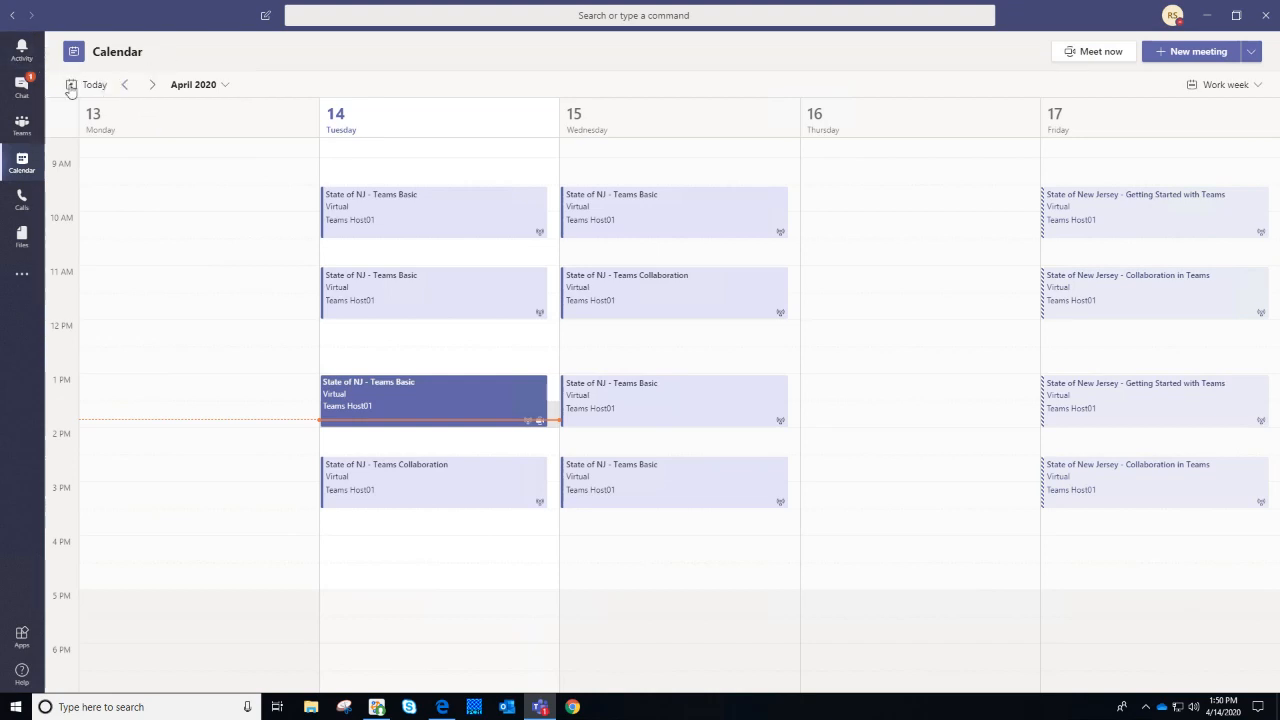
left_click(22, 87)
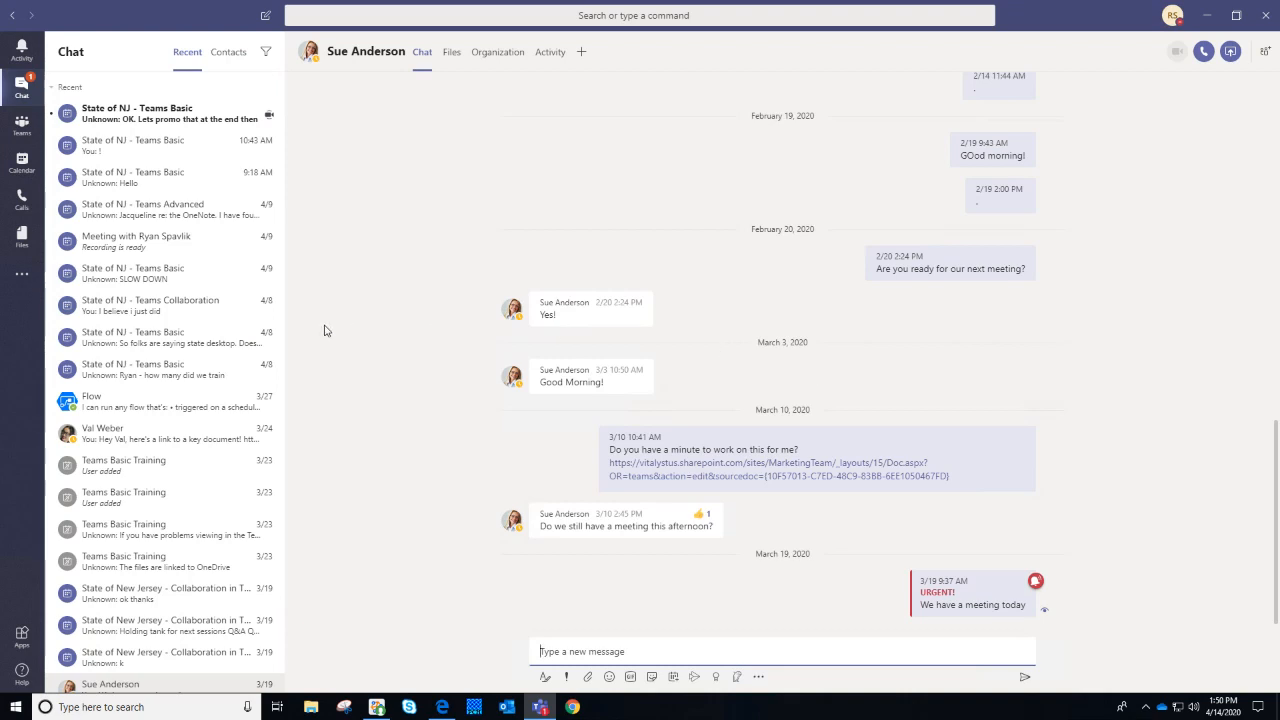
scroll(206, 331, "down", 3)
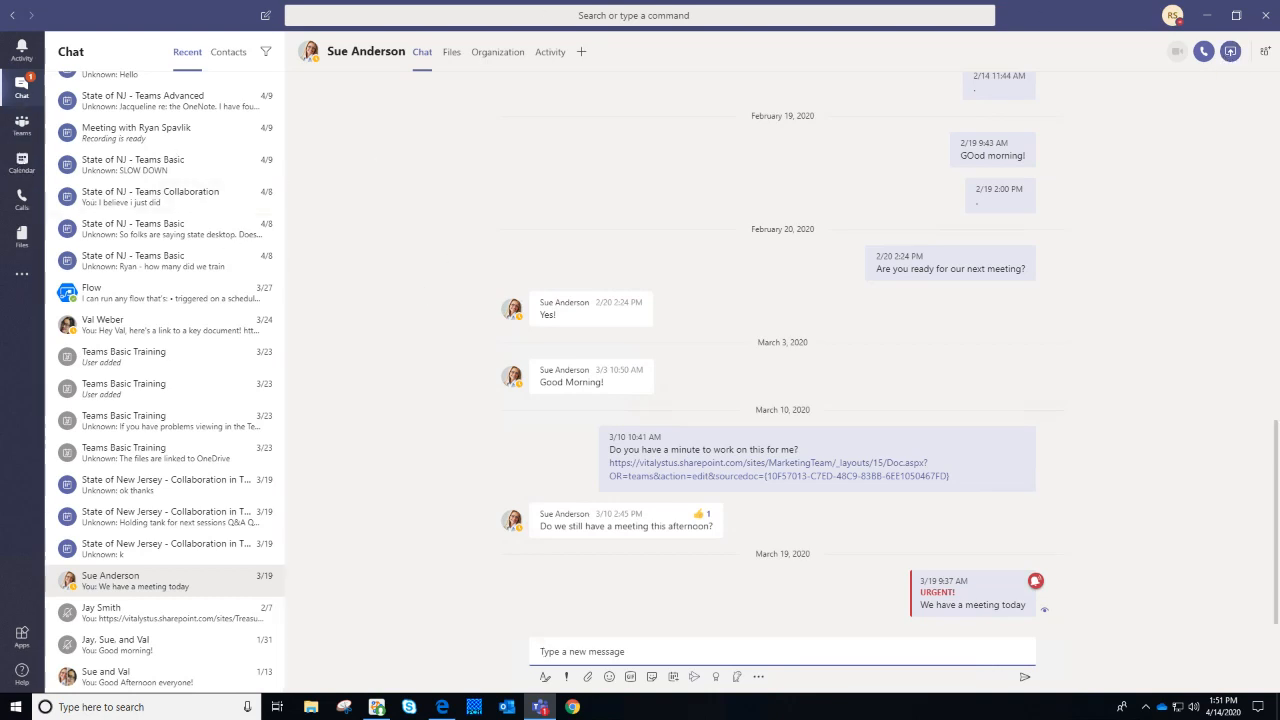
Open the RDA team's General channel, check the Calendar, then return to RDA General
left_click(30, 132)
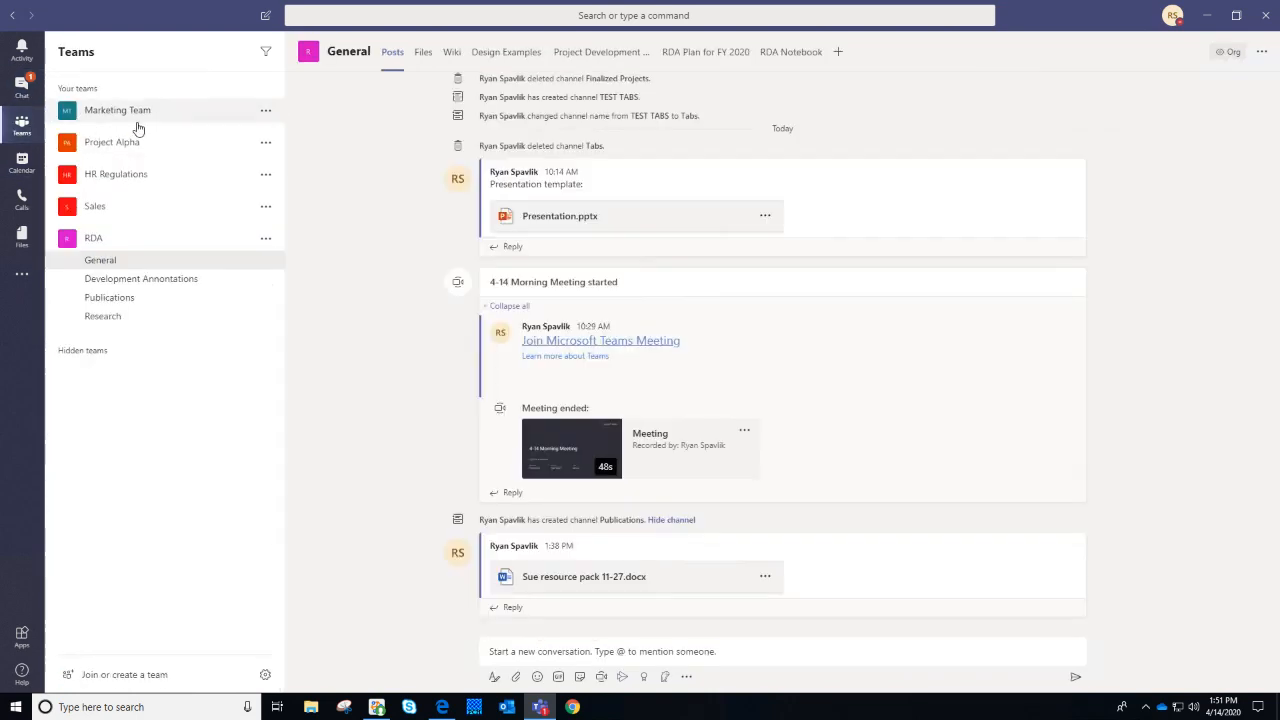
mouse_move(781, 350)
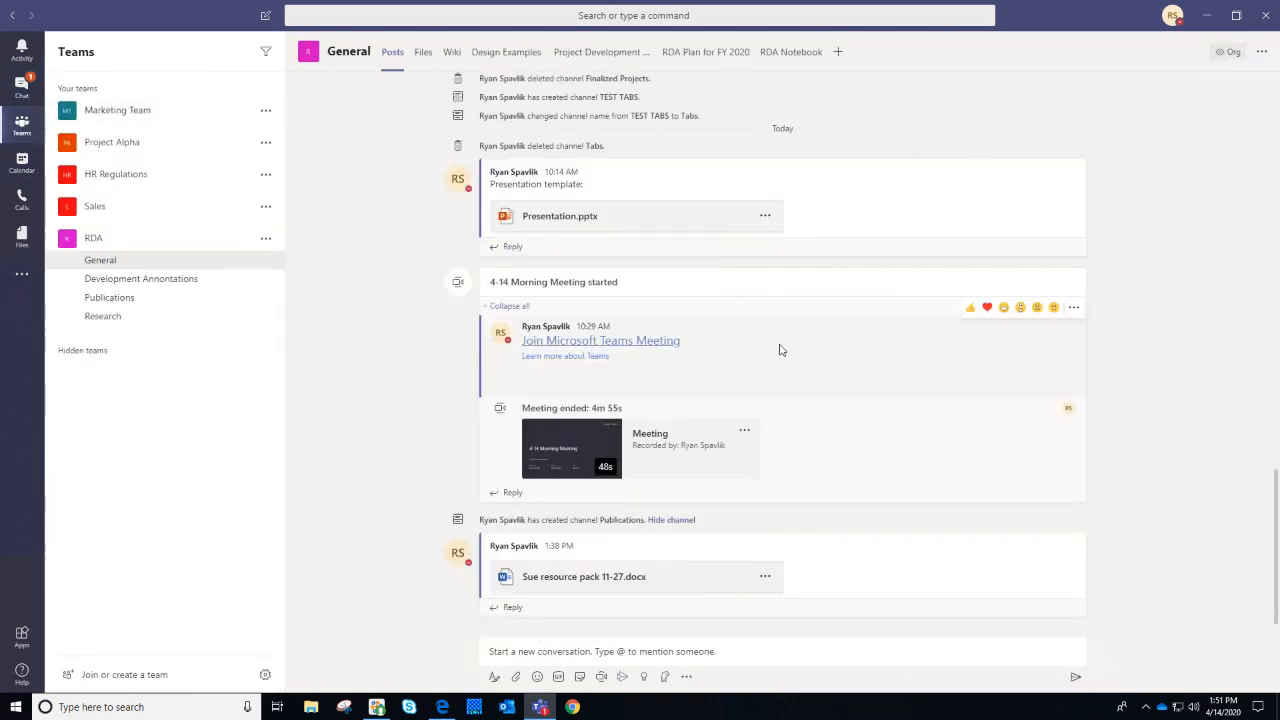
left_click(848, 657)
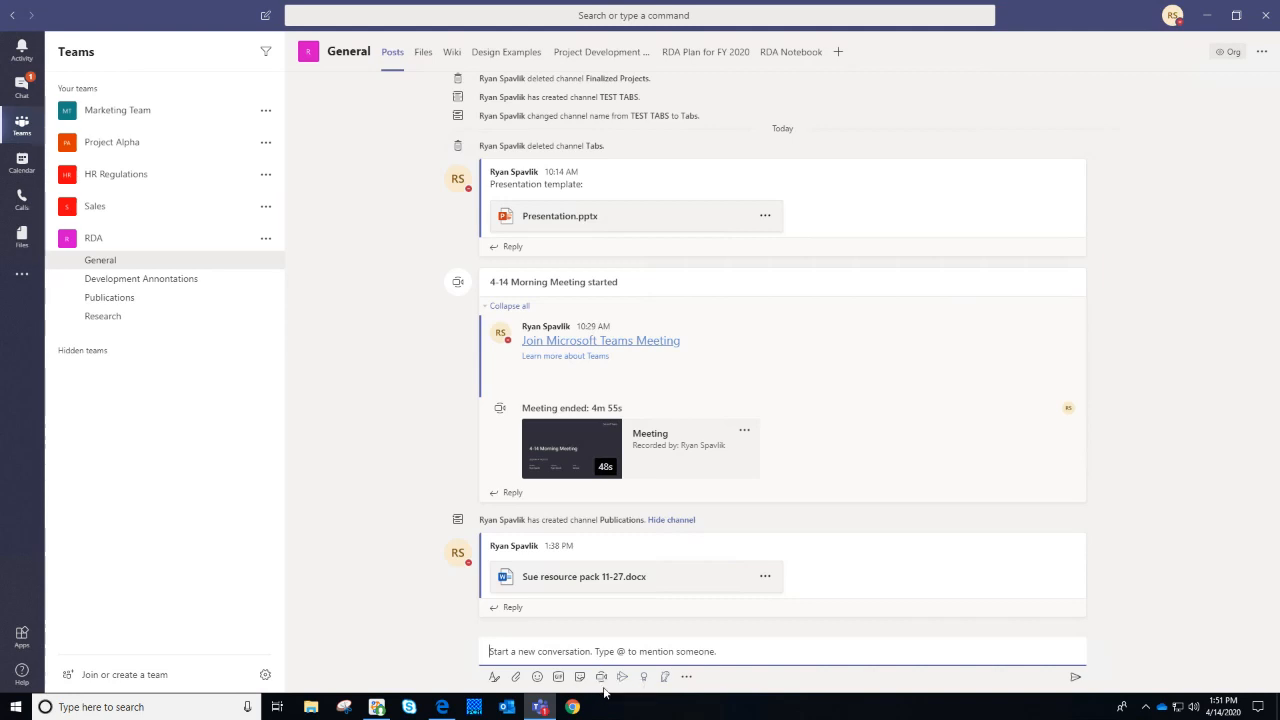
left_click(20, 170)
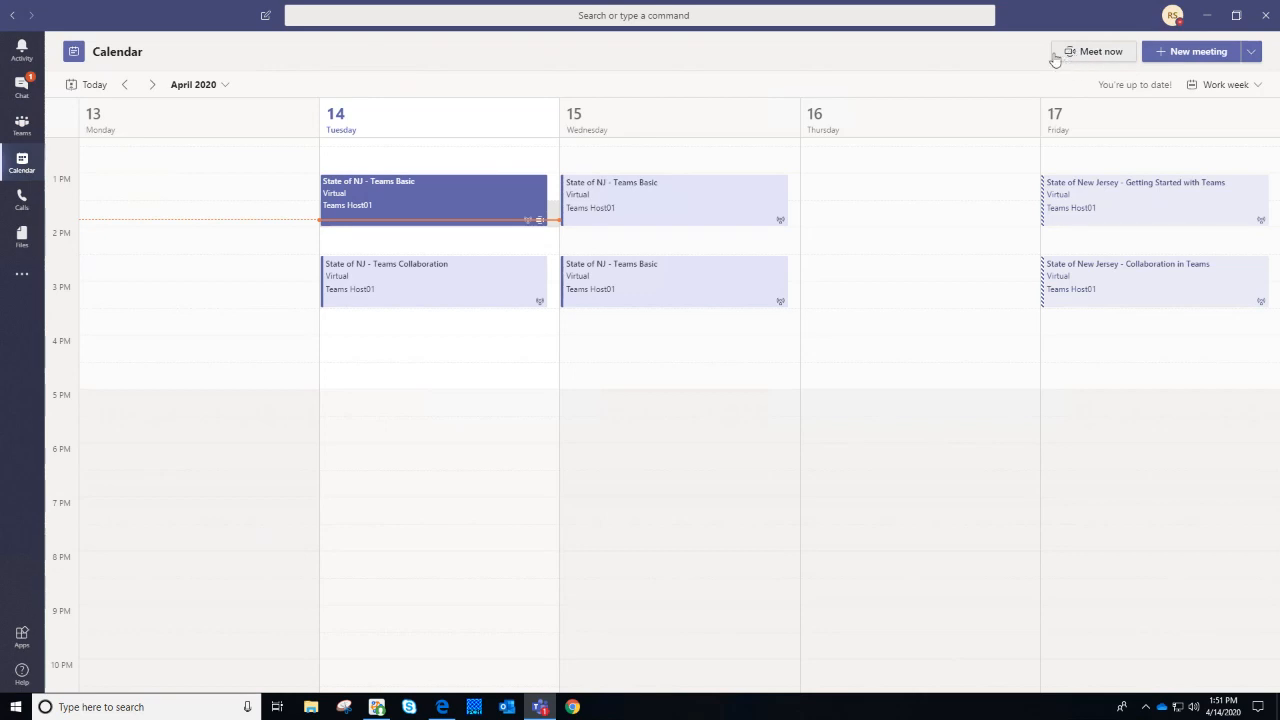
left_click(36, 140)
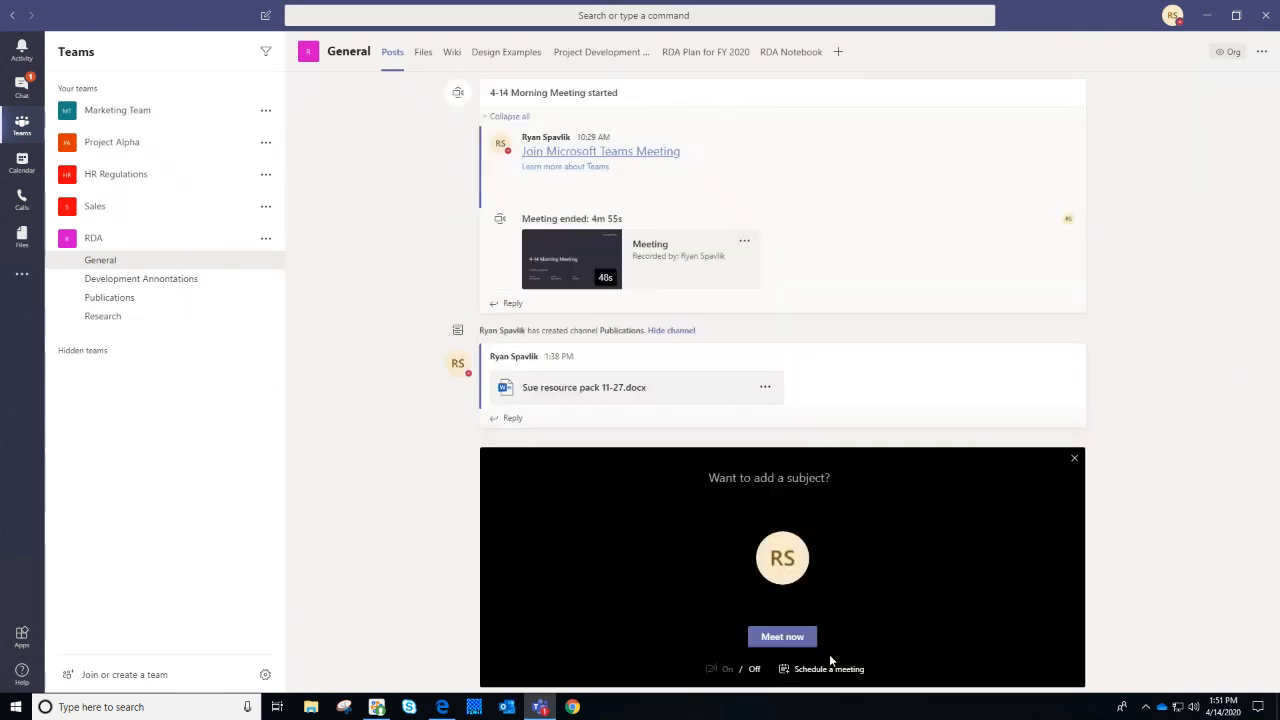
Start an instant channel meeting with the subject '4-14 Meeting'
type("4-14 Meetin")
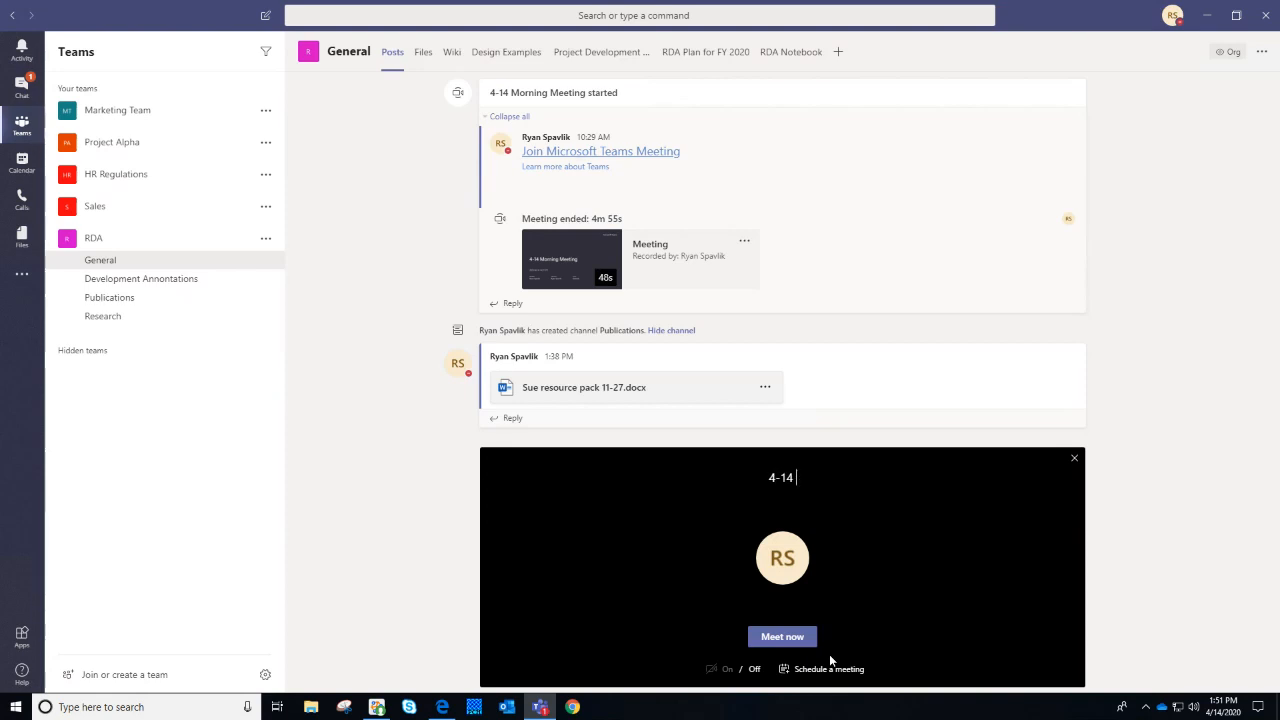
type("g")
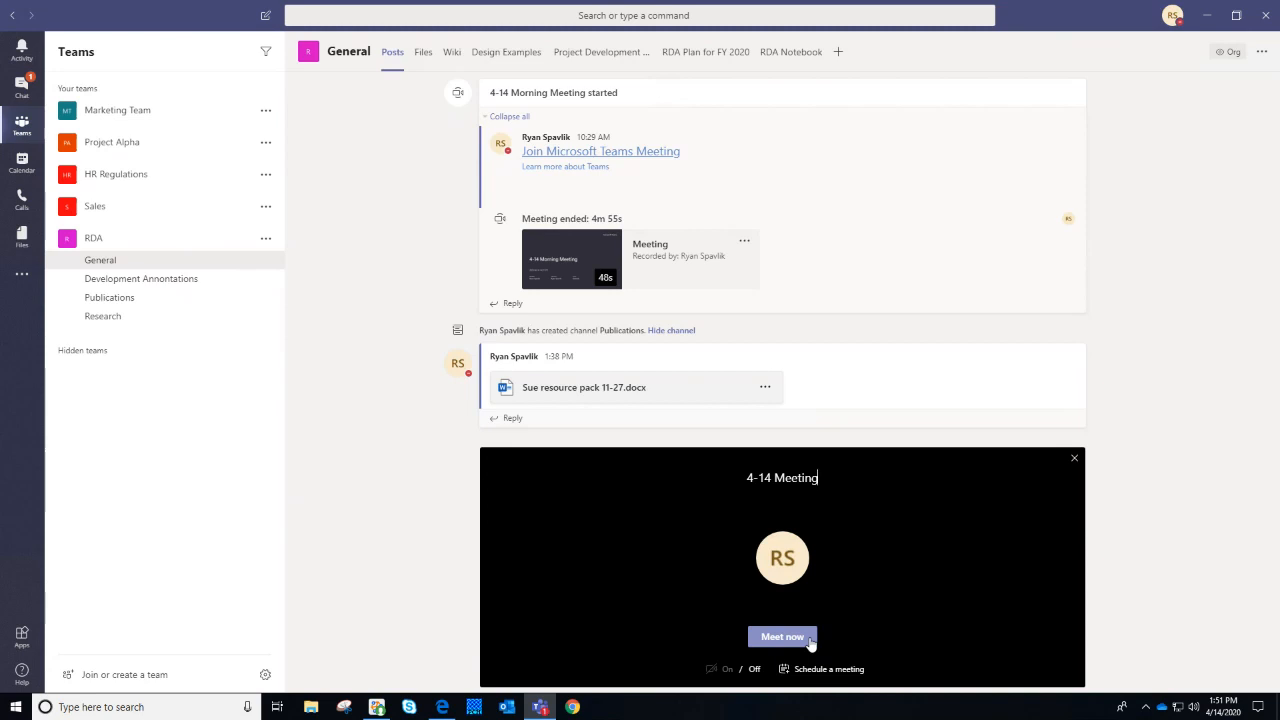
left_click(810, 643)
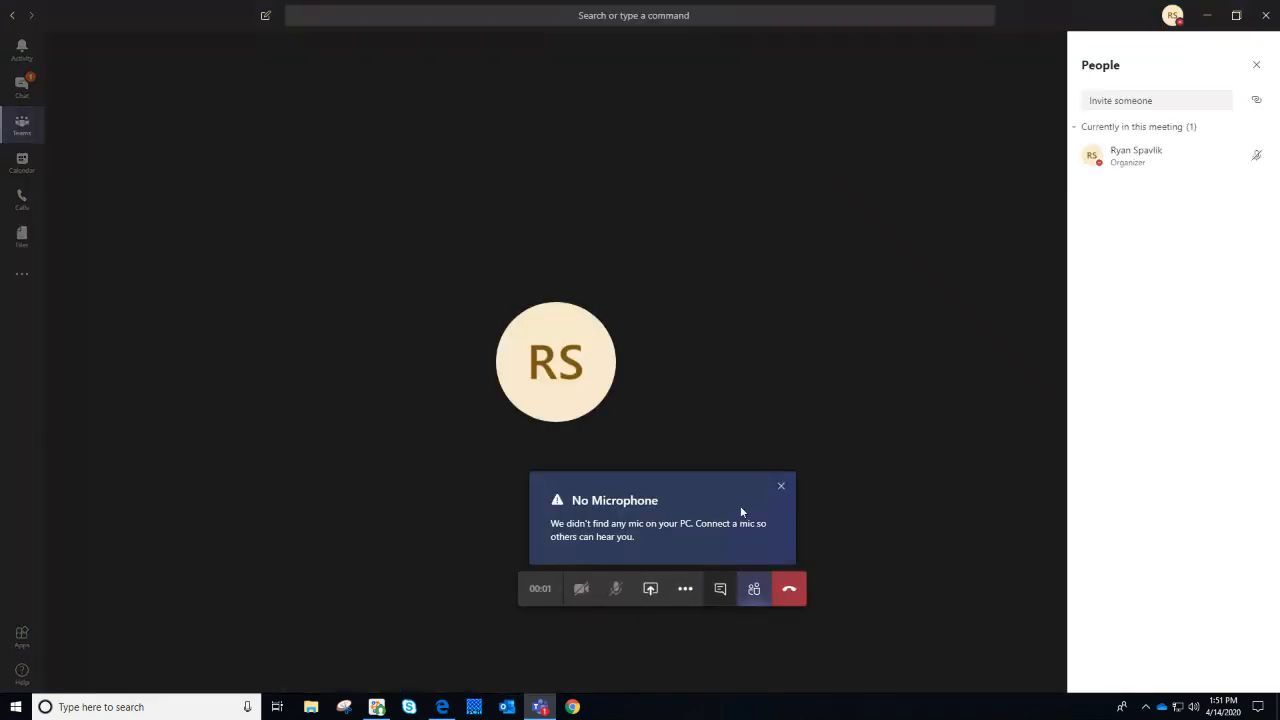
Dismiss the no-microphone warning and participants list, and bring up the call's sharing choices
left_click(781, 486)
left_click(1256, 64)
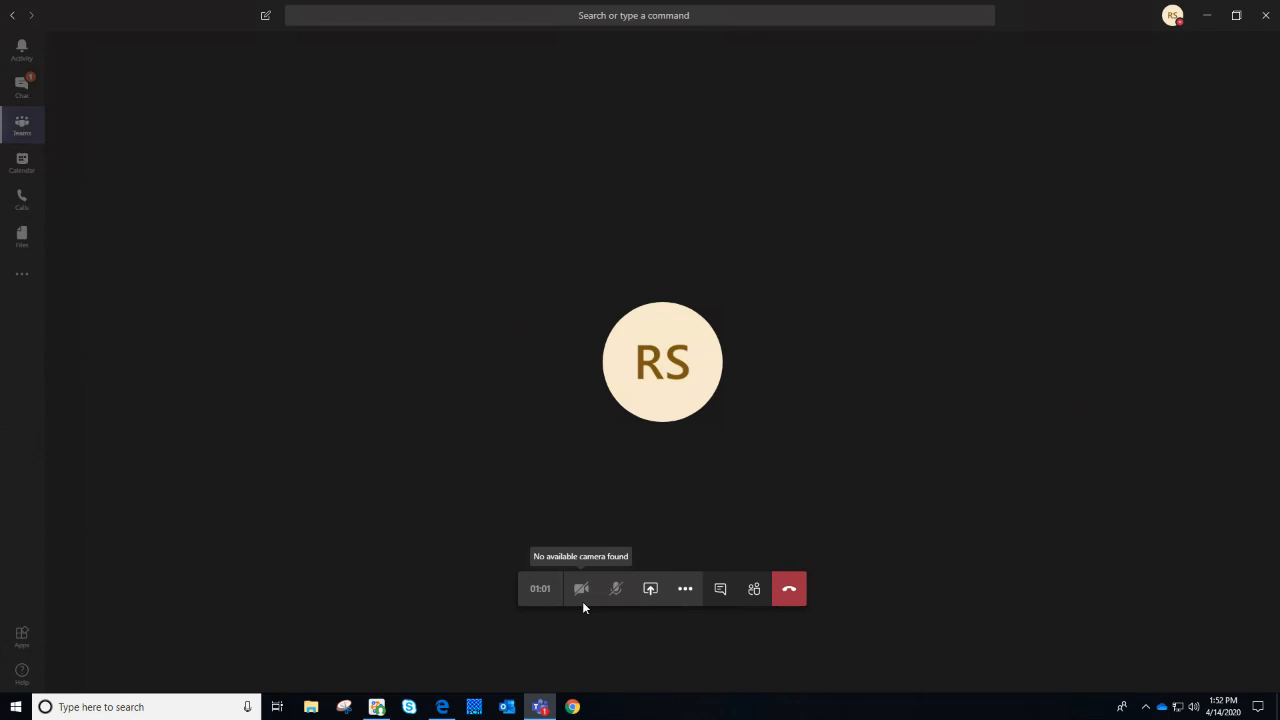
left_click(651, 590)
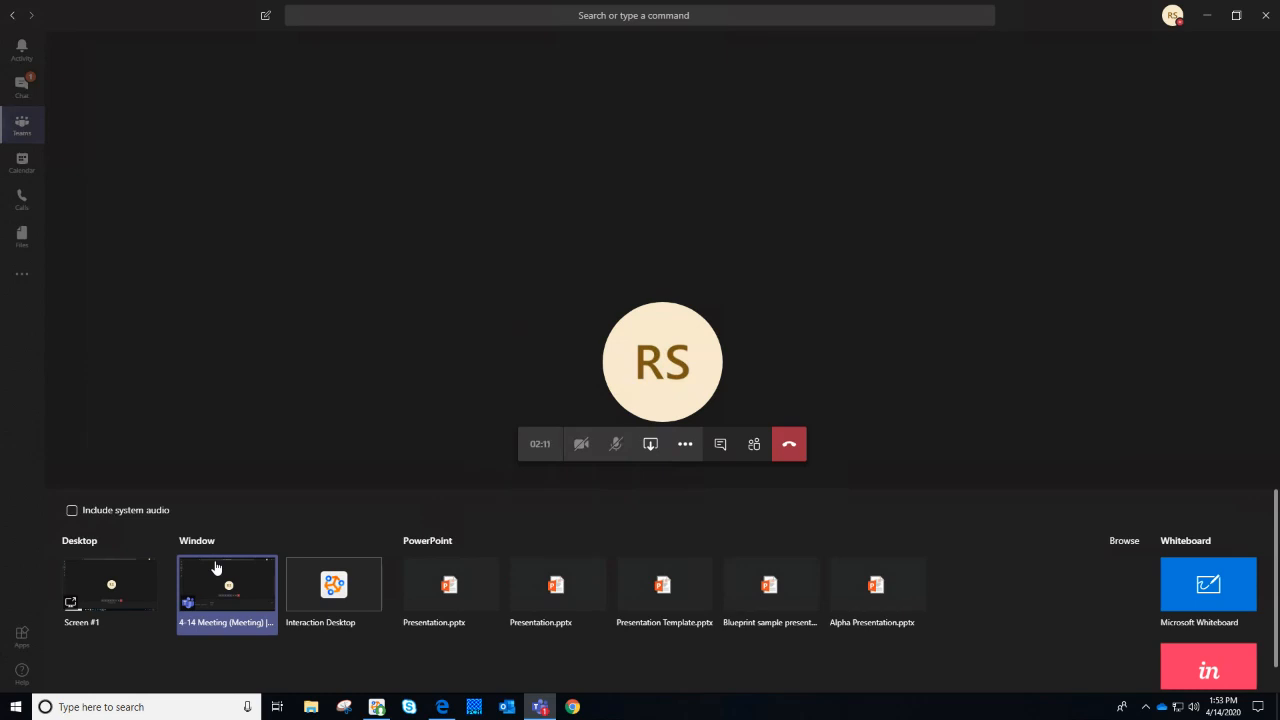
Close the sharing tray and bring up the call's extra meeting actions list
left_click(660, 456)
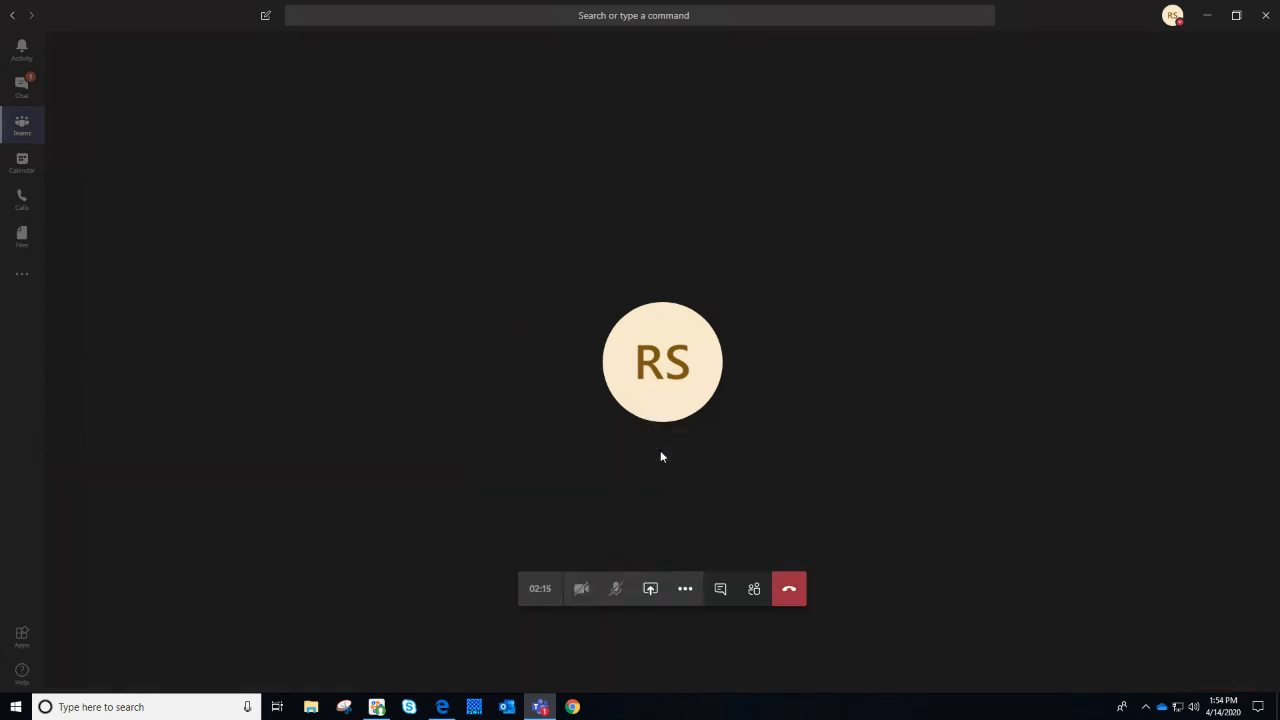
left_click(684, 590)
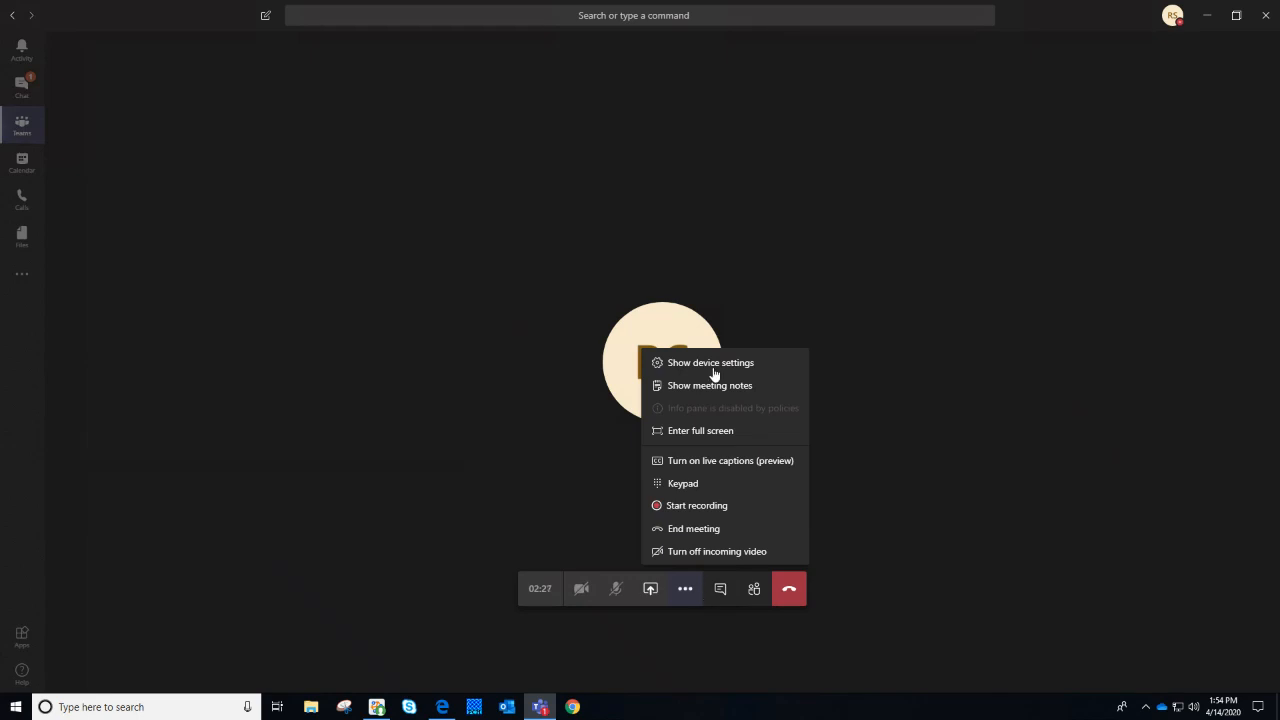
Review device settings, keeping Custom Setup audio and Remote Audio speaker, then close the pane
left_click(762, 362)
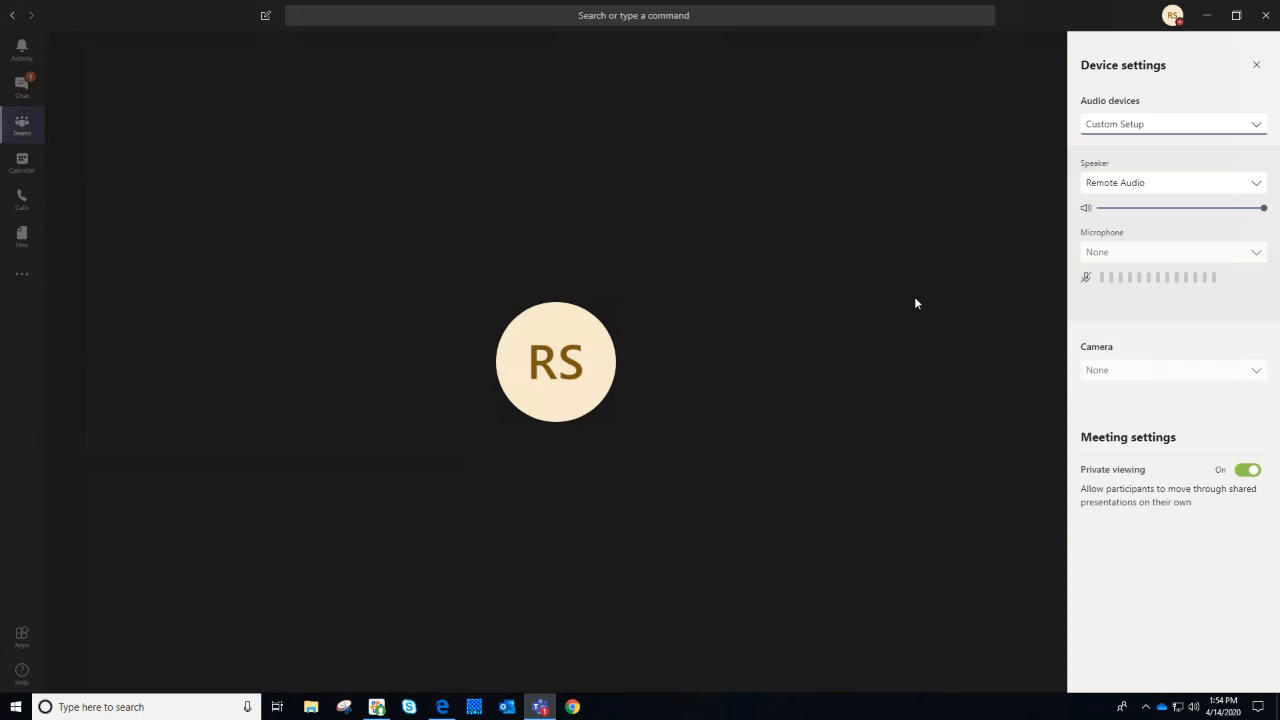
left_click(1200, 121)
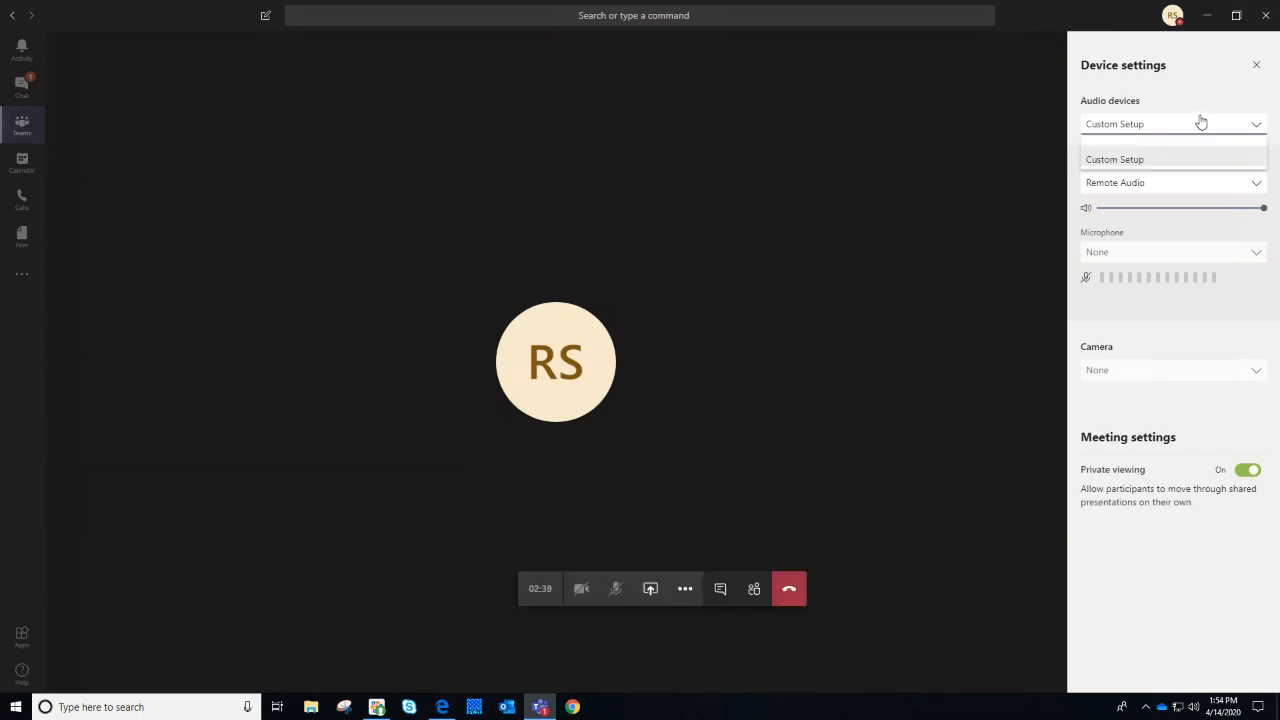
left_click(1198, 160)
left_click(1197, 186)
left_click(1194, 214)
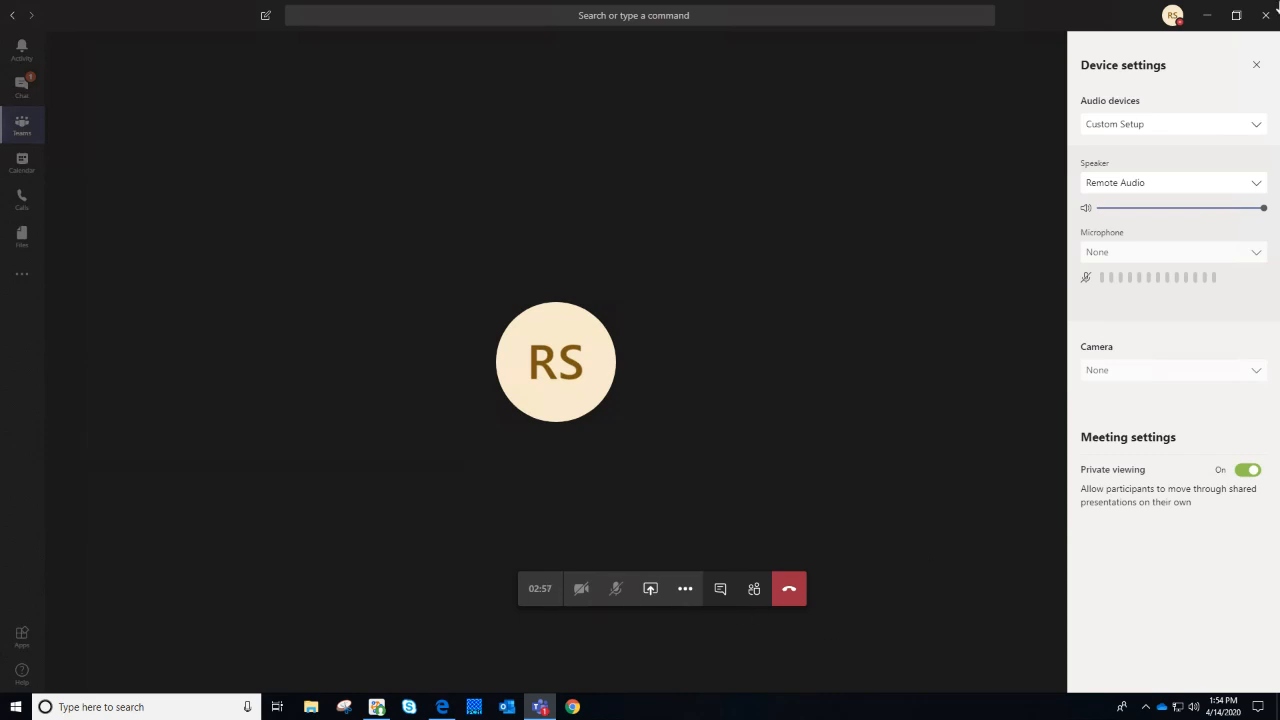
left_click(1256, 64)
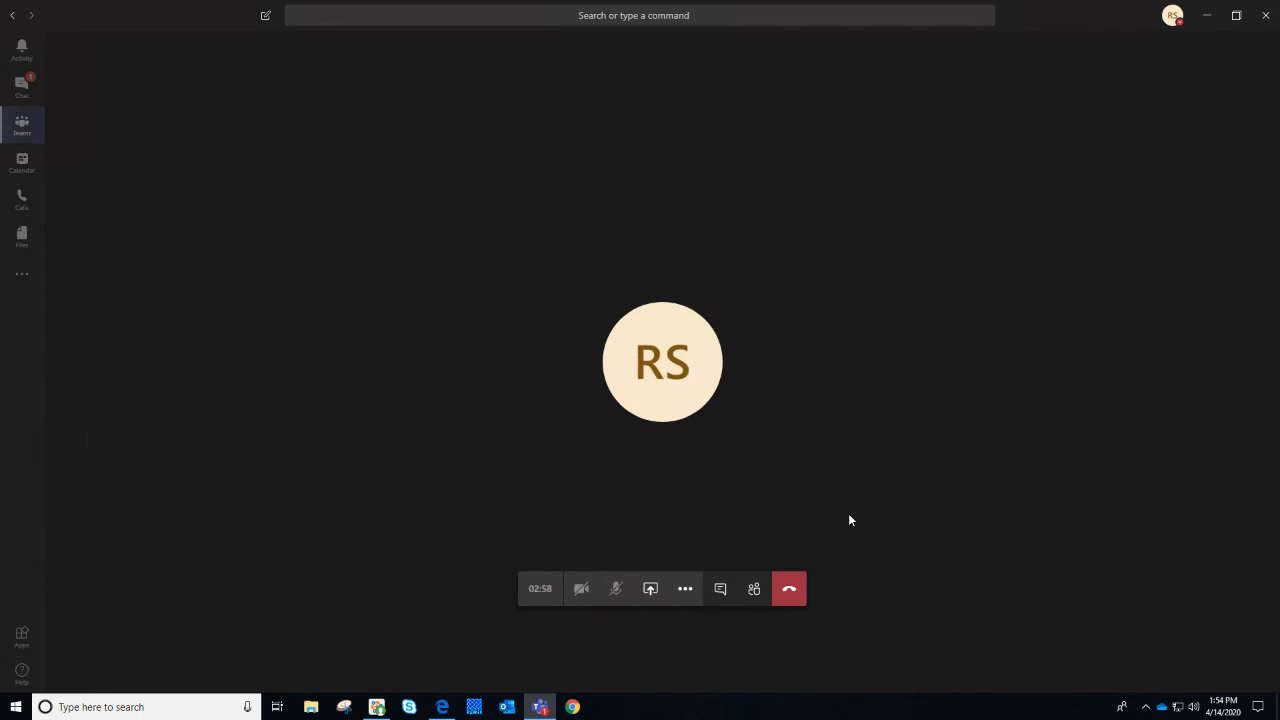
left_click(686, 596)
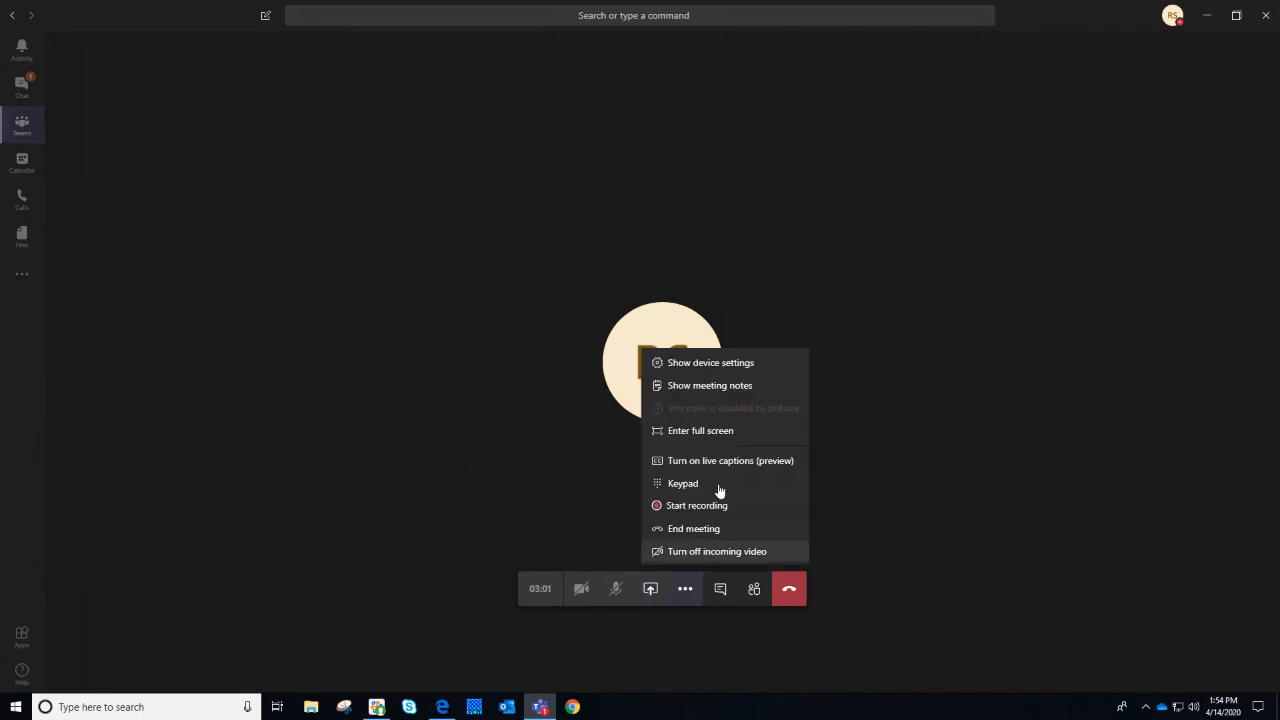
left_click(719, 506)
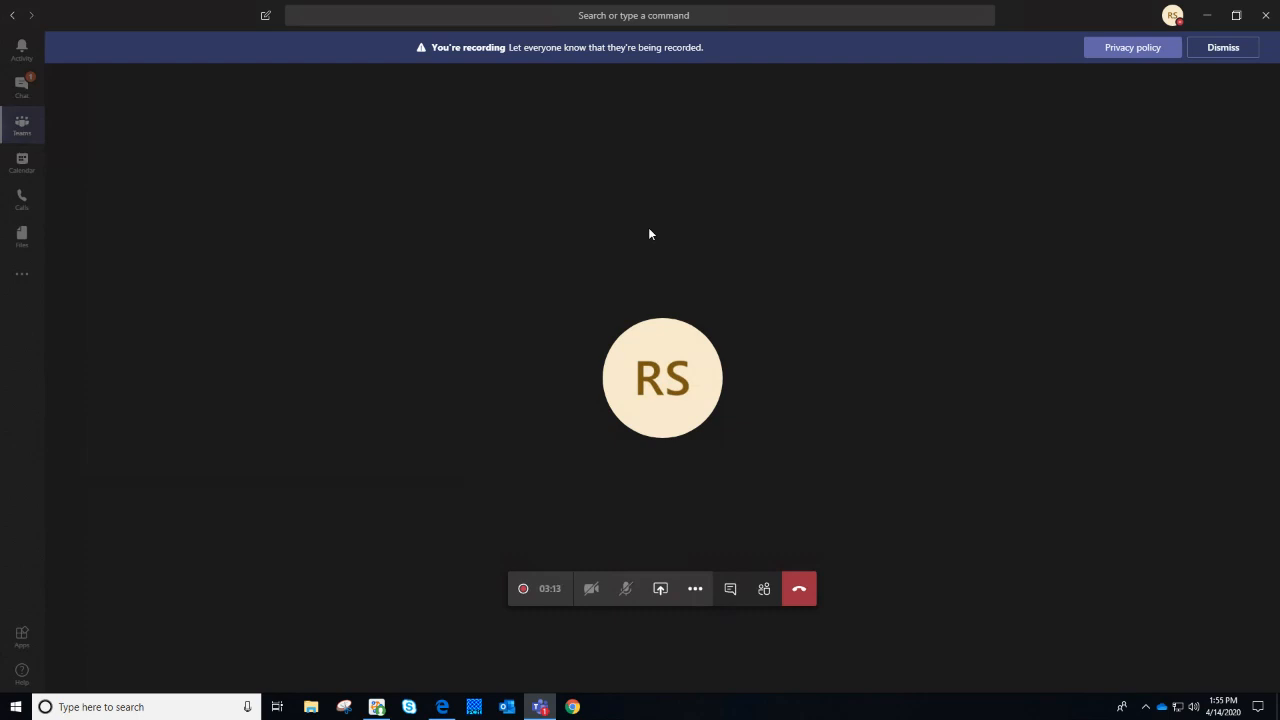
mouse_move(630, 3)
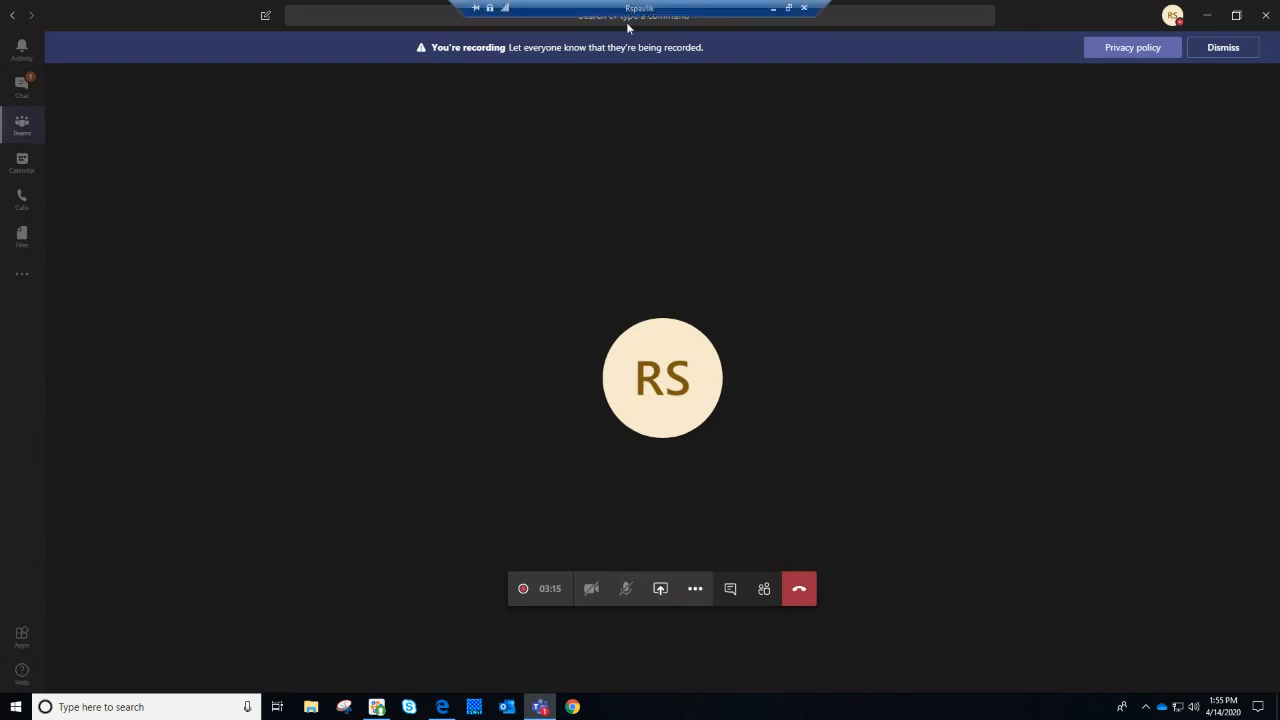
left_click_drag(696, 48, 402, 46)
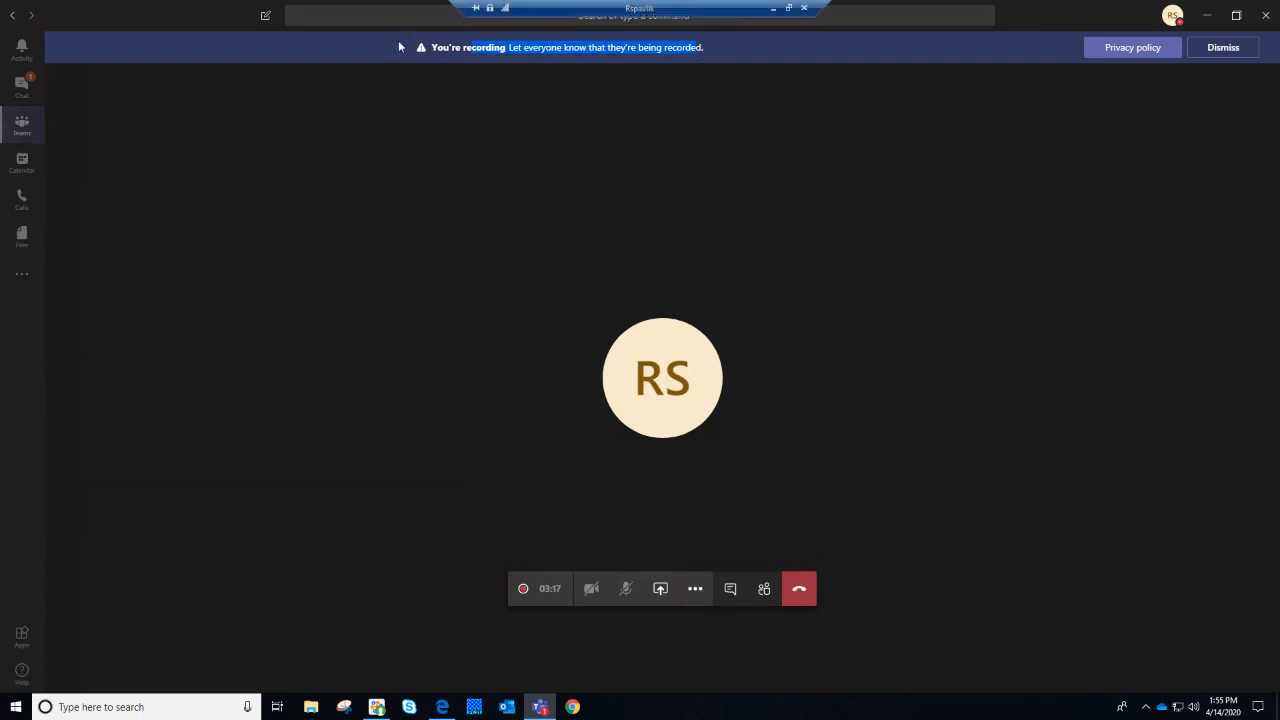
left_click(402, 46)
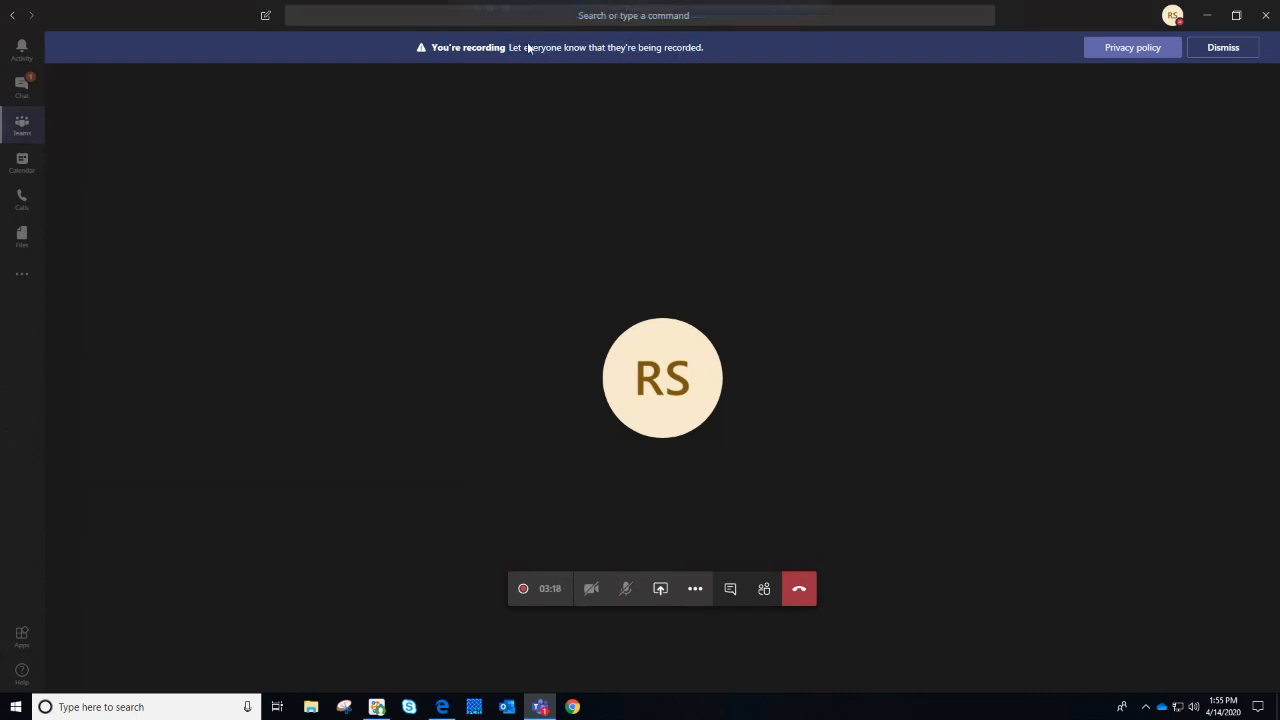
left_click(1254, 51)
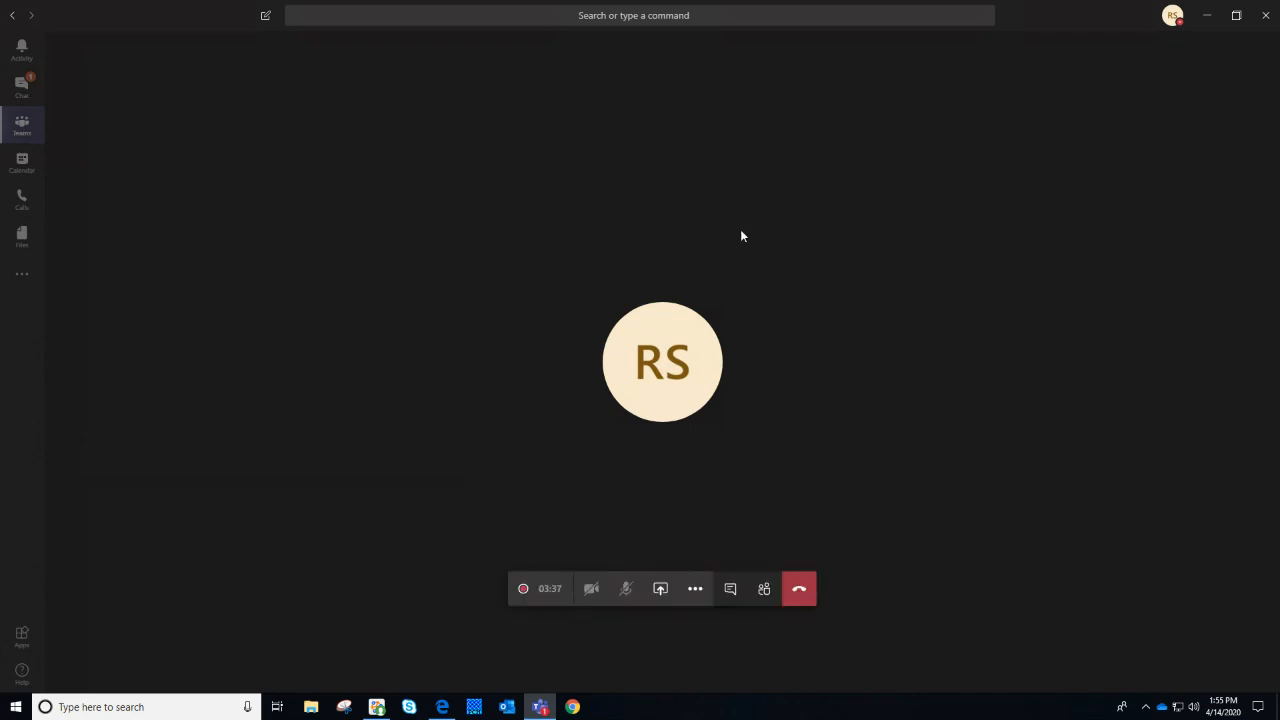
Stop recording the 4-14 Meeting, confirm it, and dismiss the recording-saved notice
left_click(699, 598)
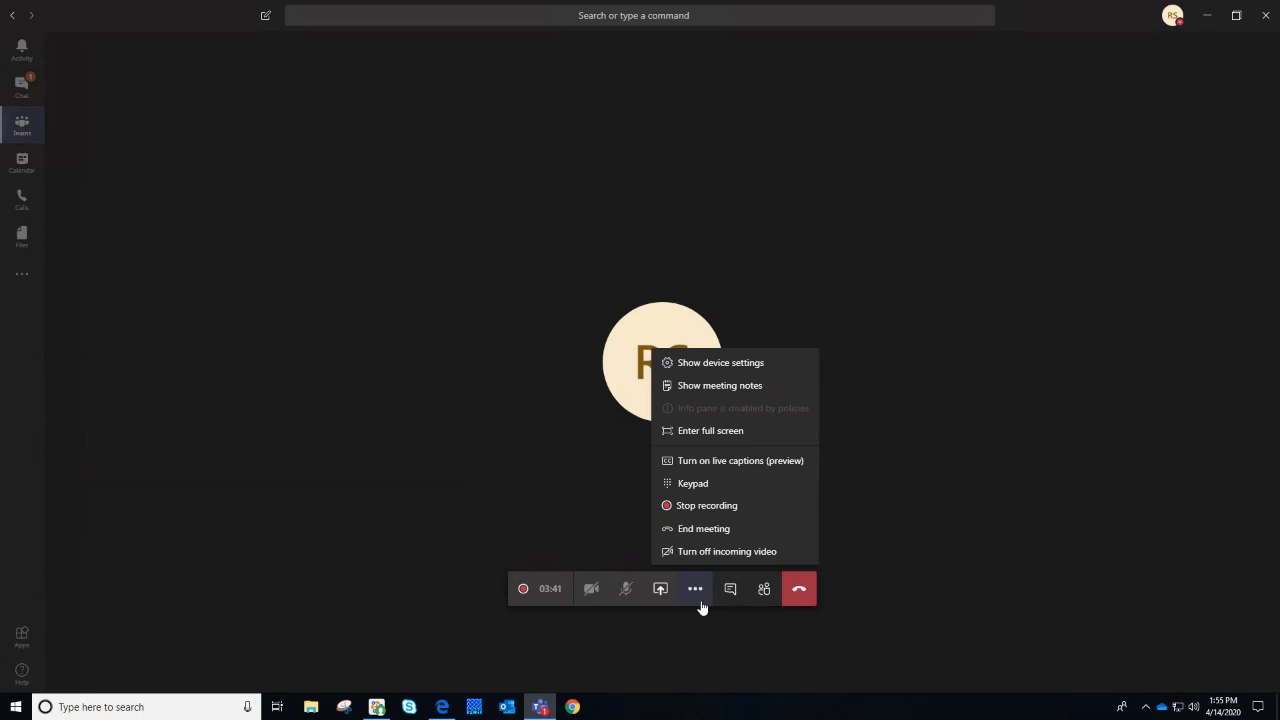
left_click(728, 510)
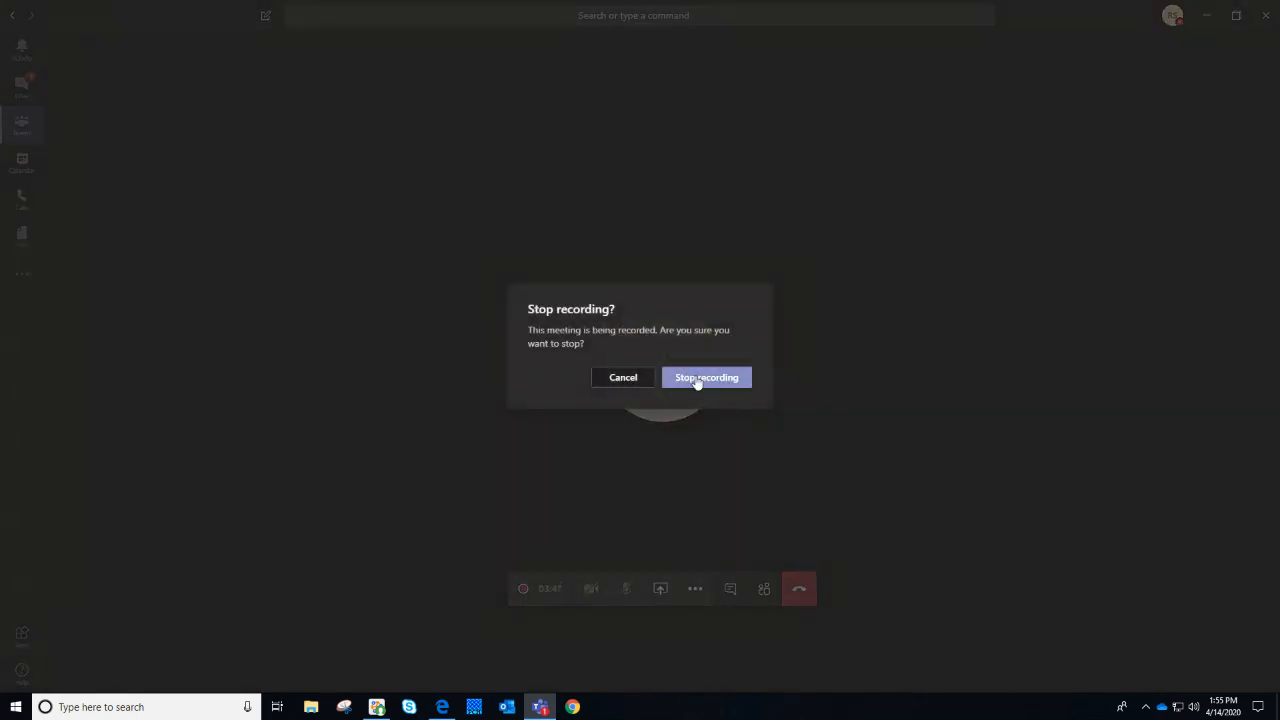
left_click(697, 382)
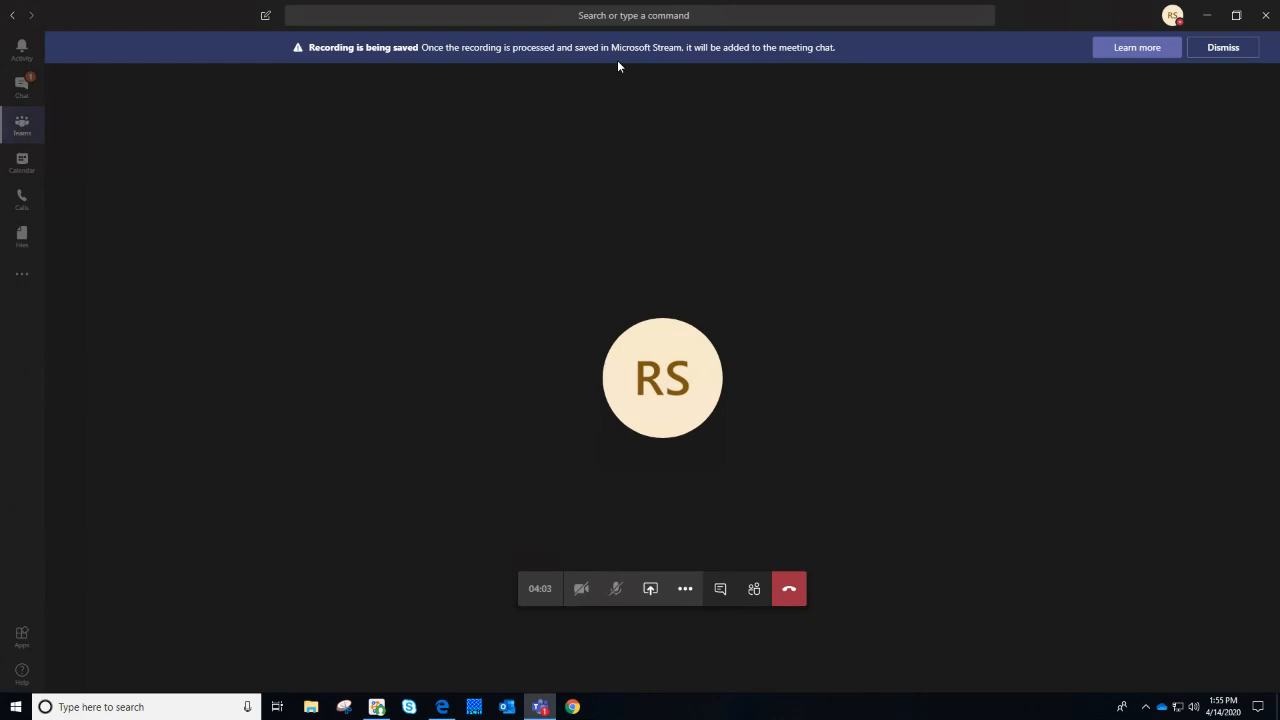
left_click(1224, 47)
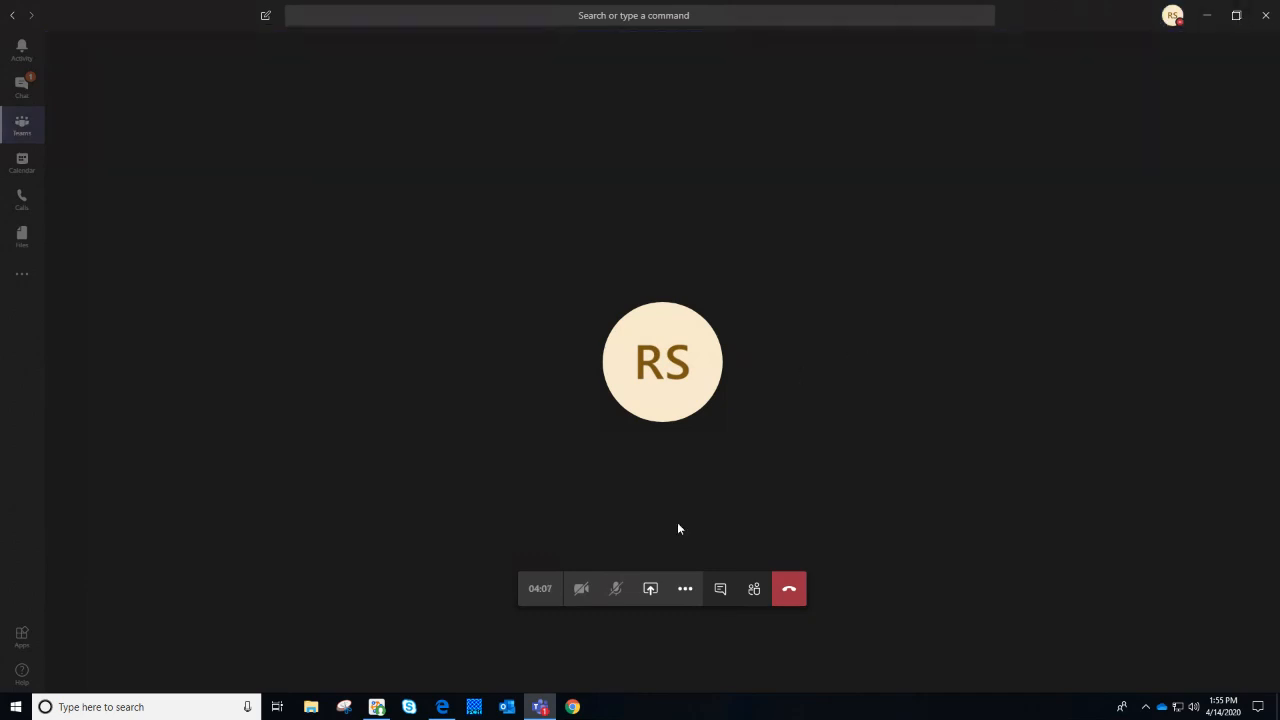
Open the meeting chat and send the message 'Great meeting!'
left_click(717, 597)
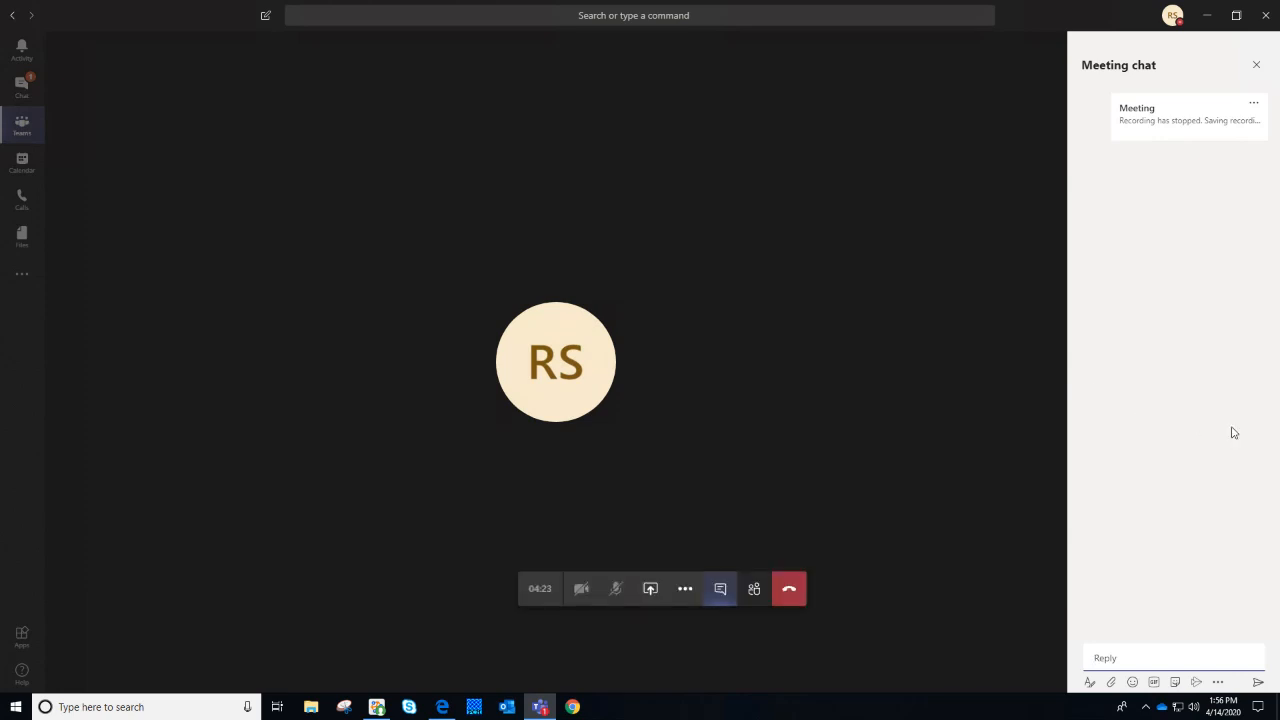
type("Great meetin")
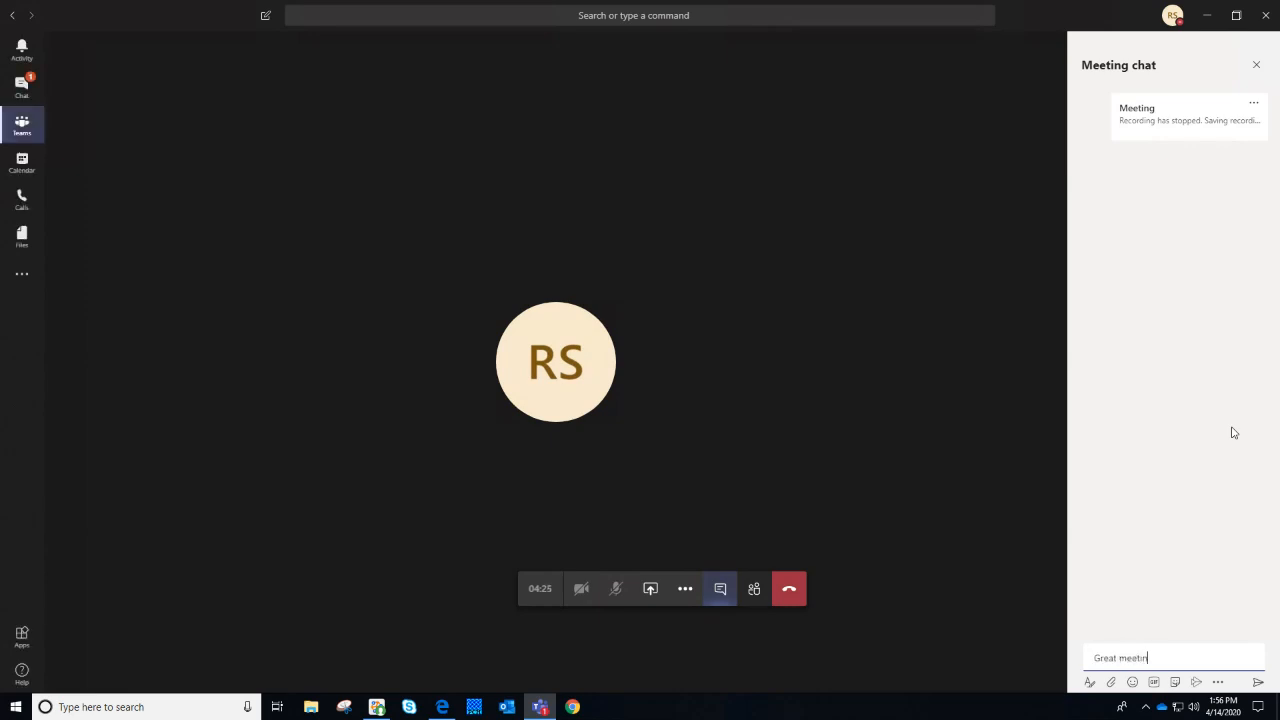
type("g!")
key("Return")
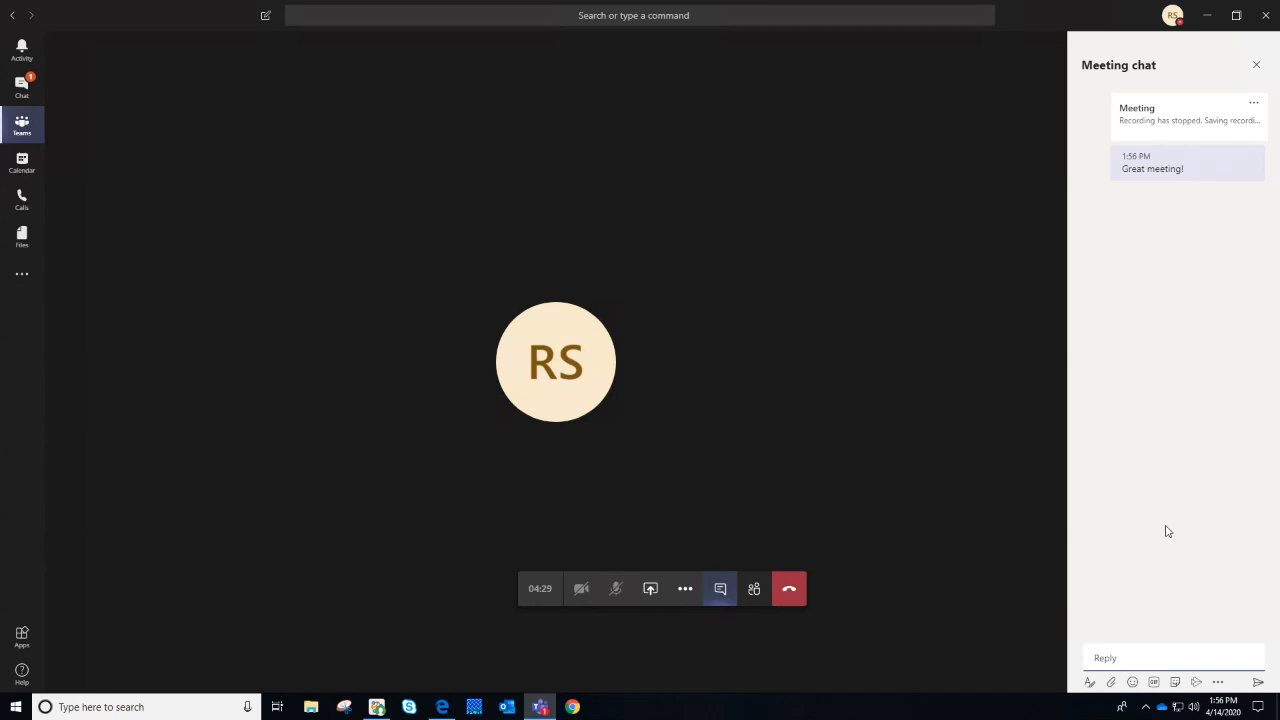
Try the reply box's Format and Attach options, closing each again
left_click(1090, 683)
left_click(1090, 684)
left_click(1112, 683)
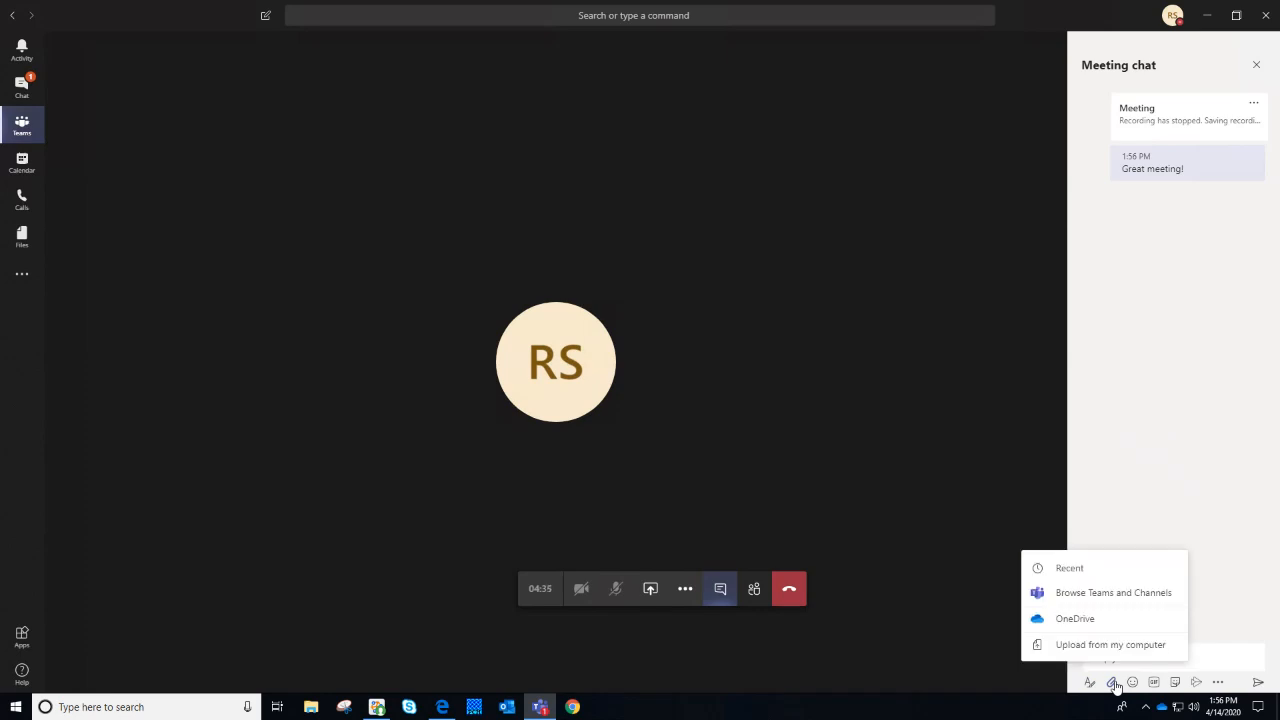
left_click(1117, 686)
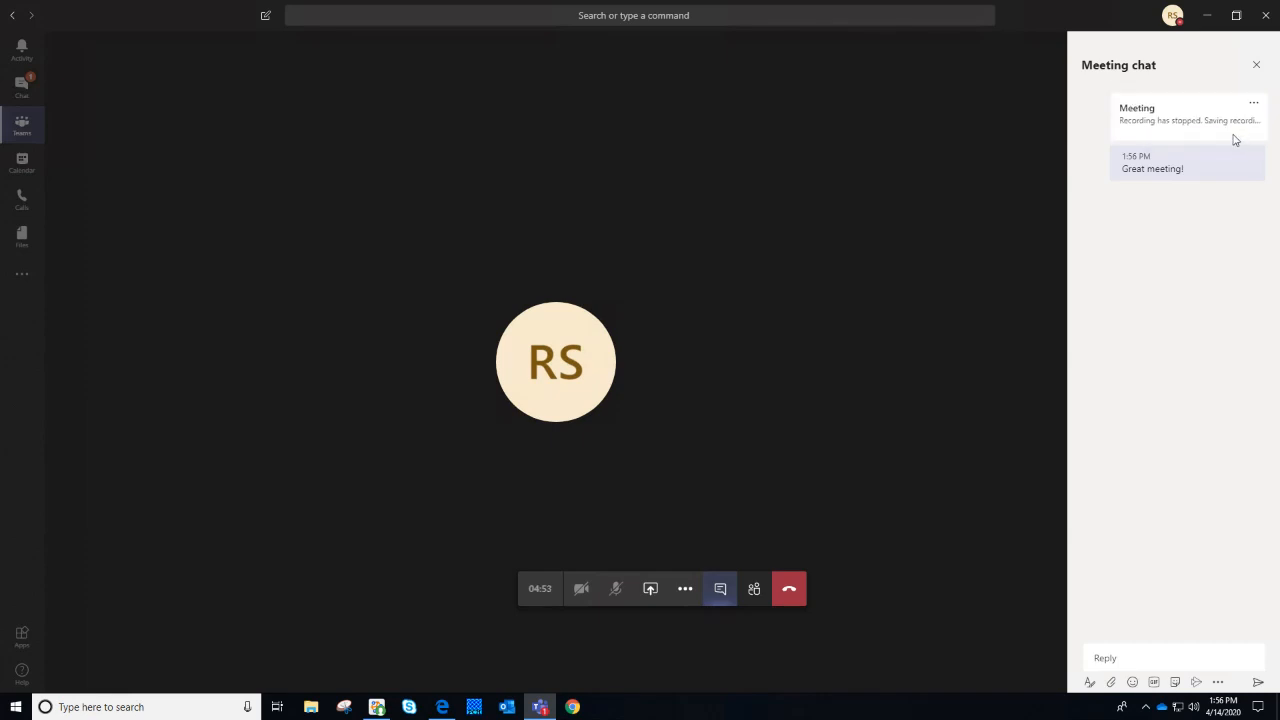
Show the meeting participants and try typing a name into the Invite field, then clear it
left_click(754, 589)
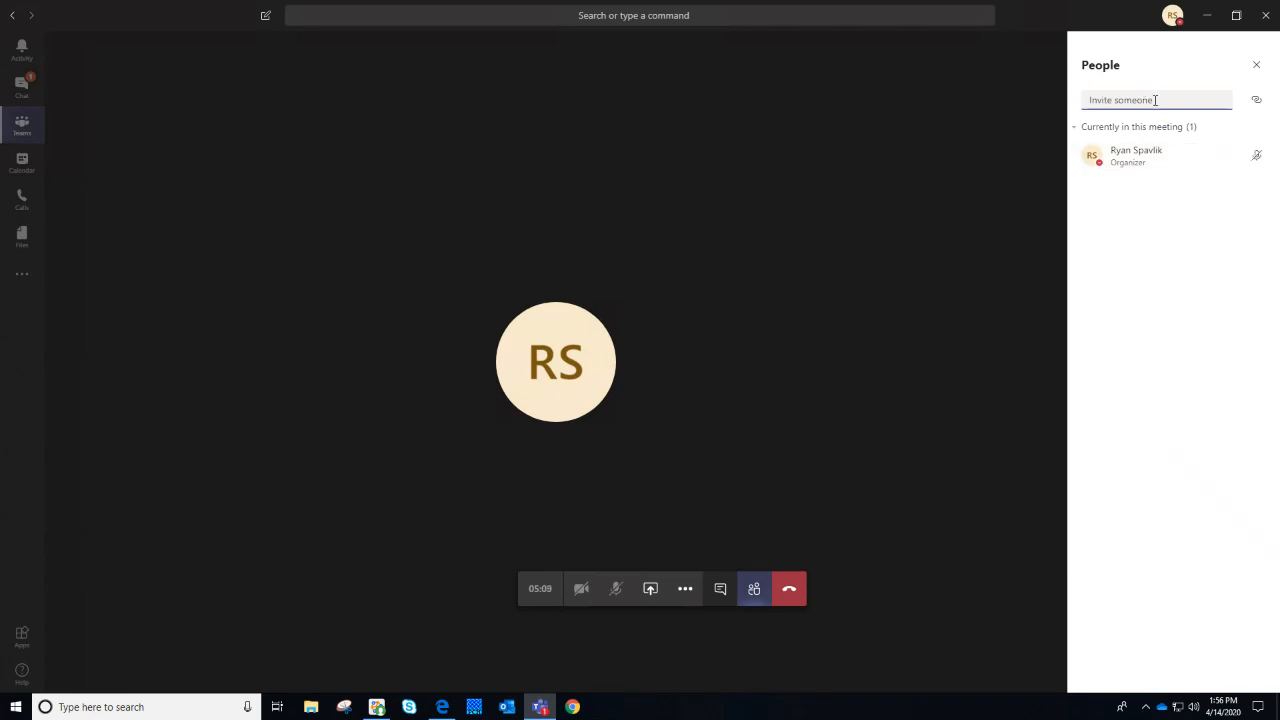
type("jay")
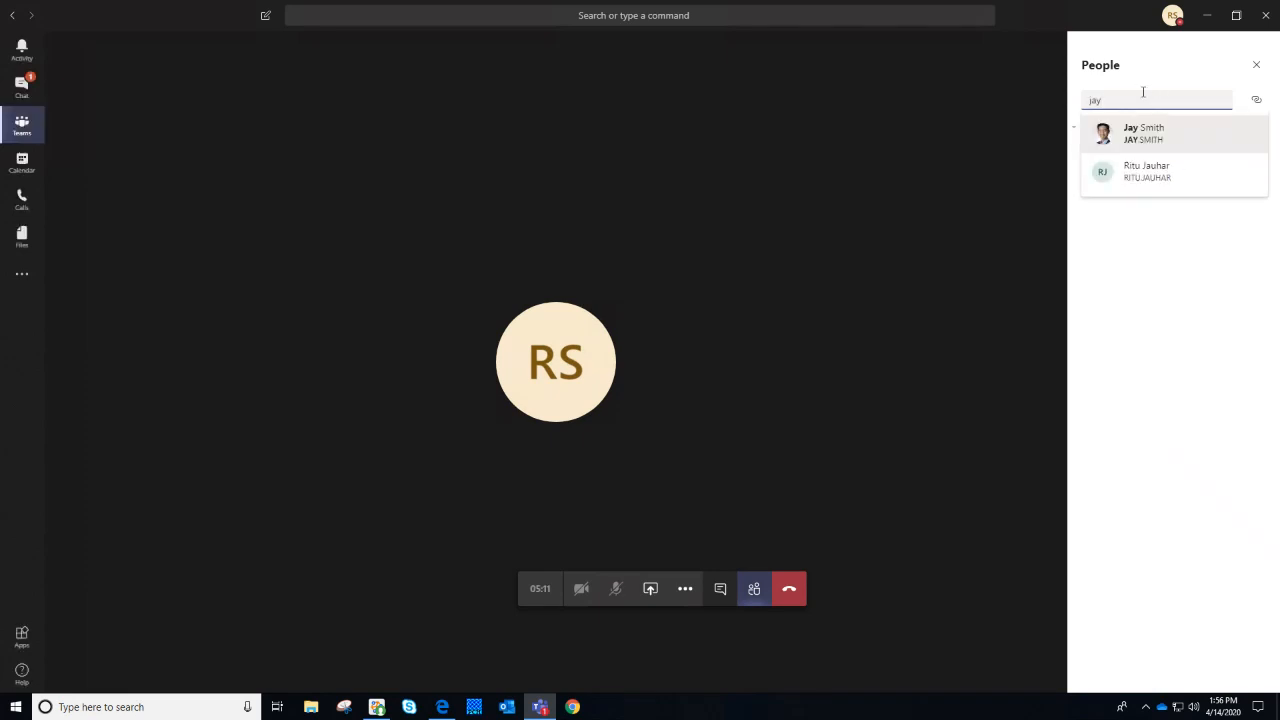
key("BackSpace")
key("BackSpace")
key("BackSpace")
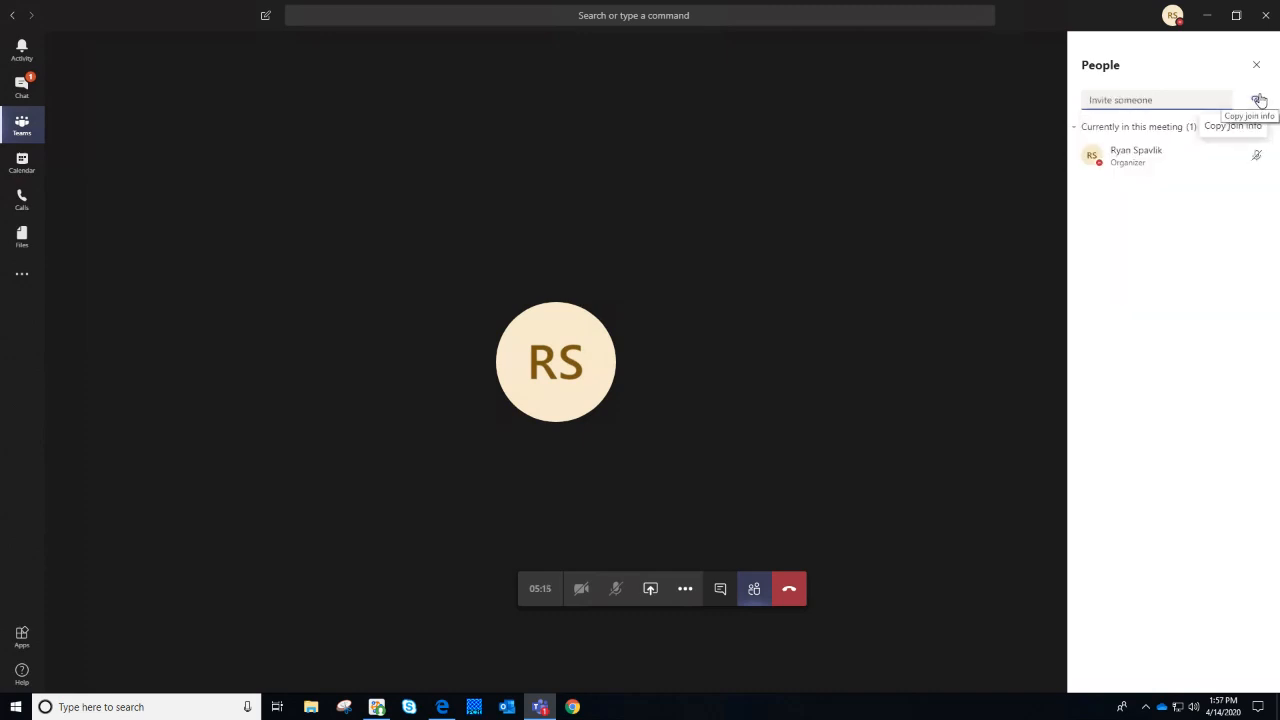
Copy the meeting join info and post it as a message in the meeting chat
left_click(1259, 99)
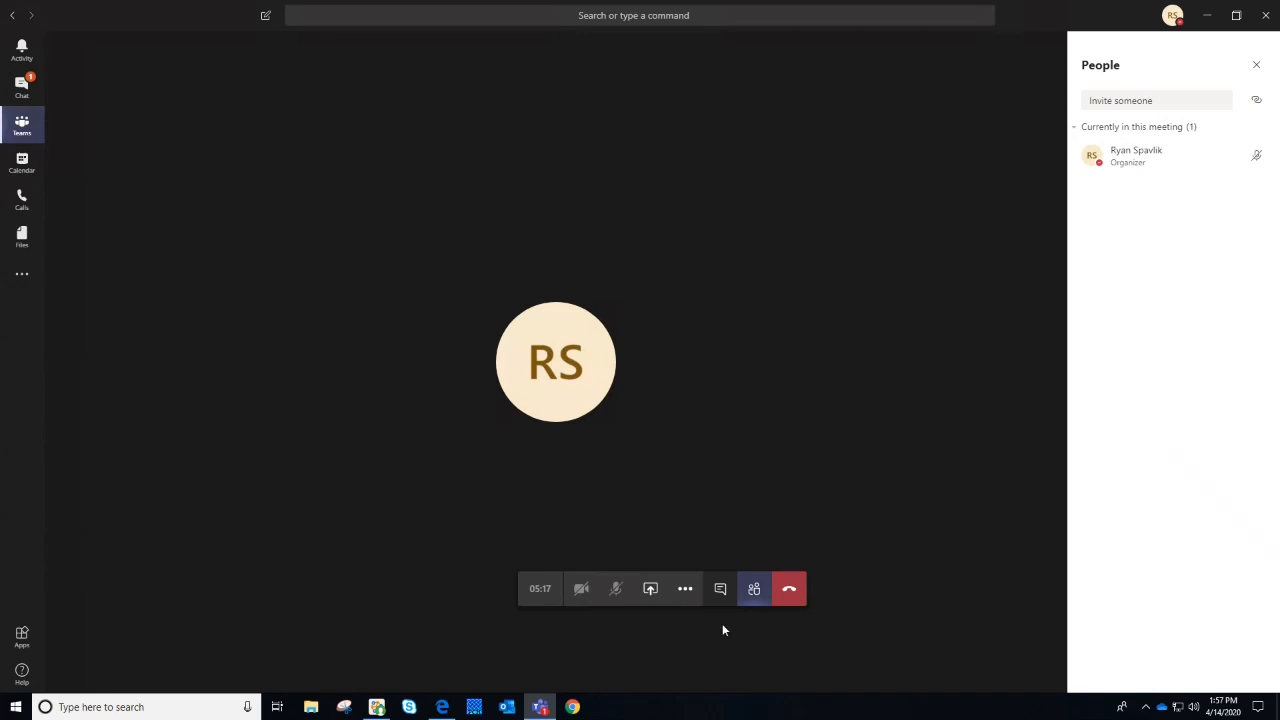
left_click(720, 588)
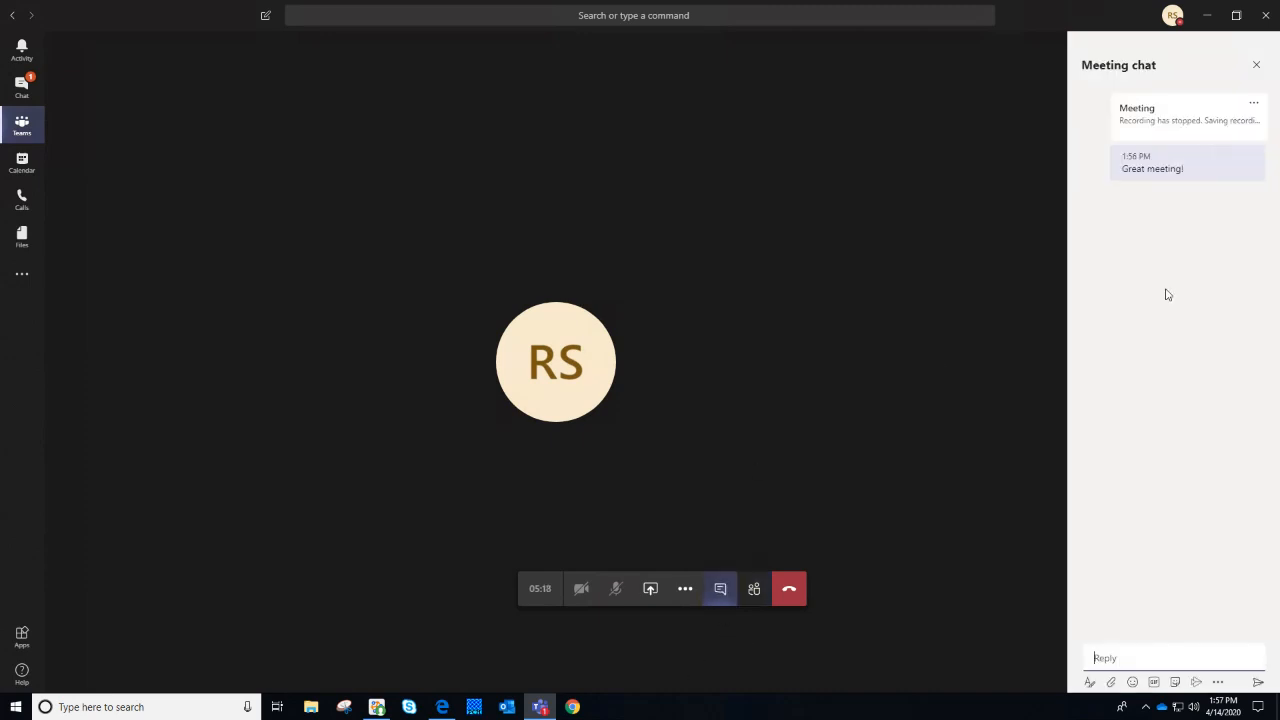
left_click(1173, 650)
key("ctrl+v")
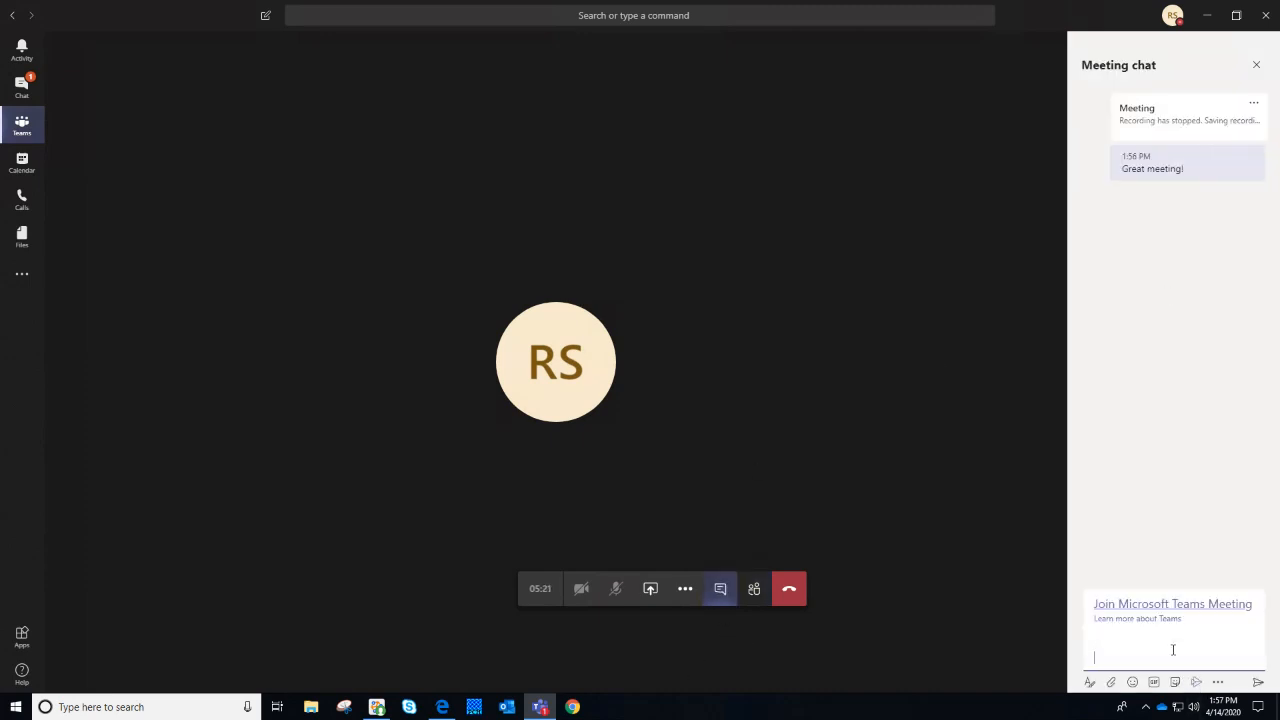
key("Return")
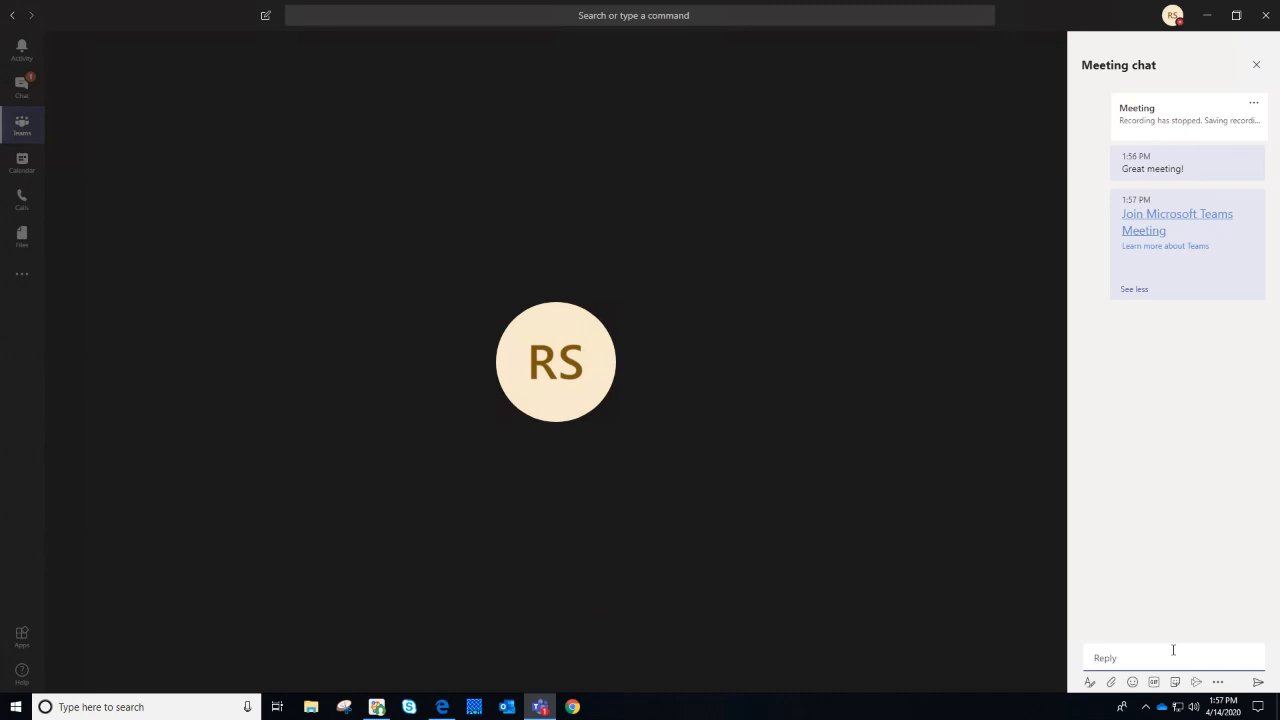
Open the People panel, then close it so the 4-14 Meeting call fills the window
mouse_move(757, 602)
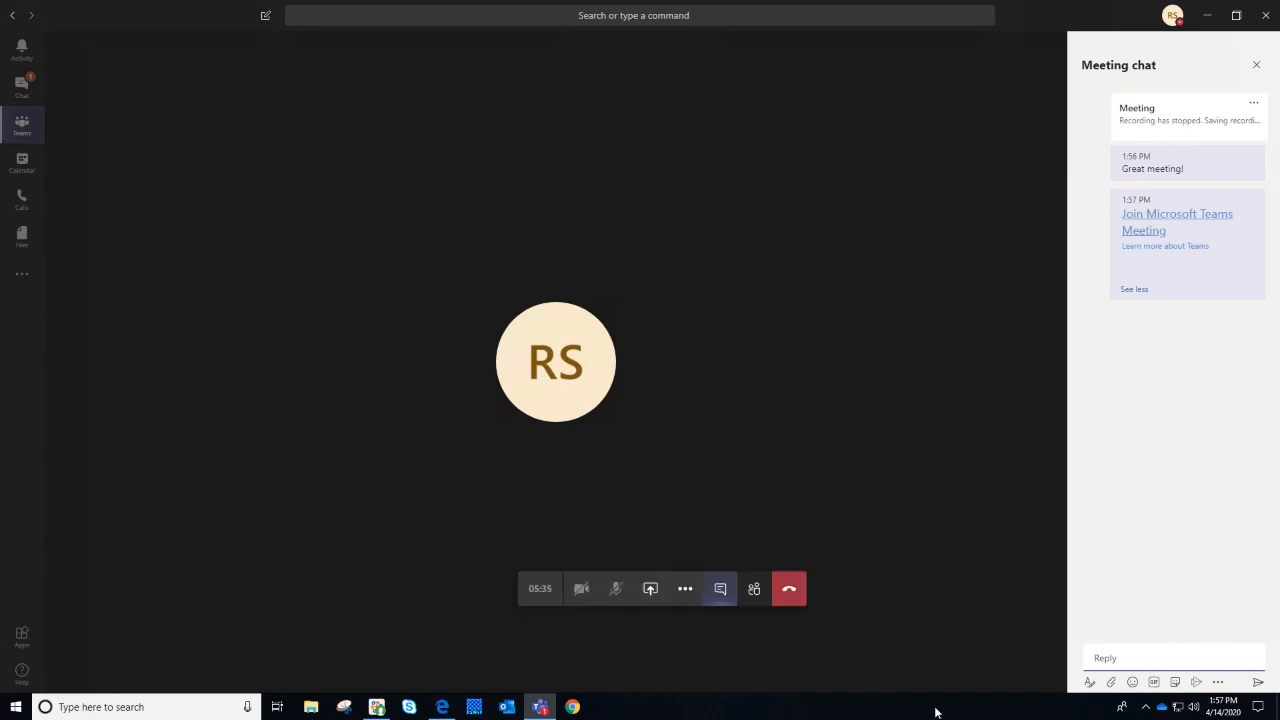
left_click(755, 600)
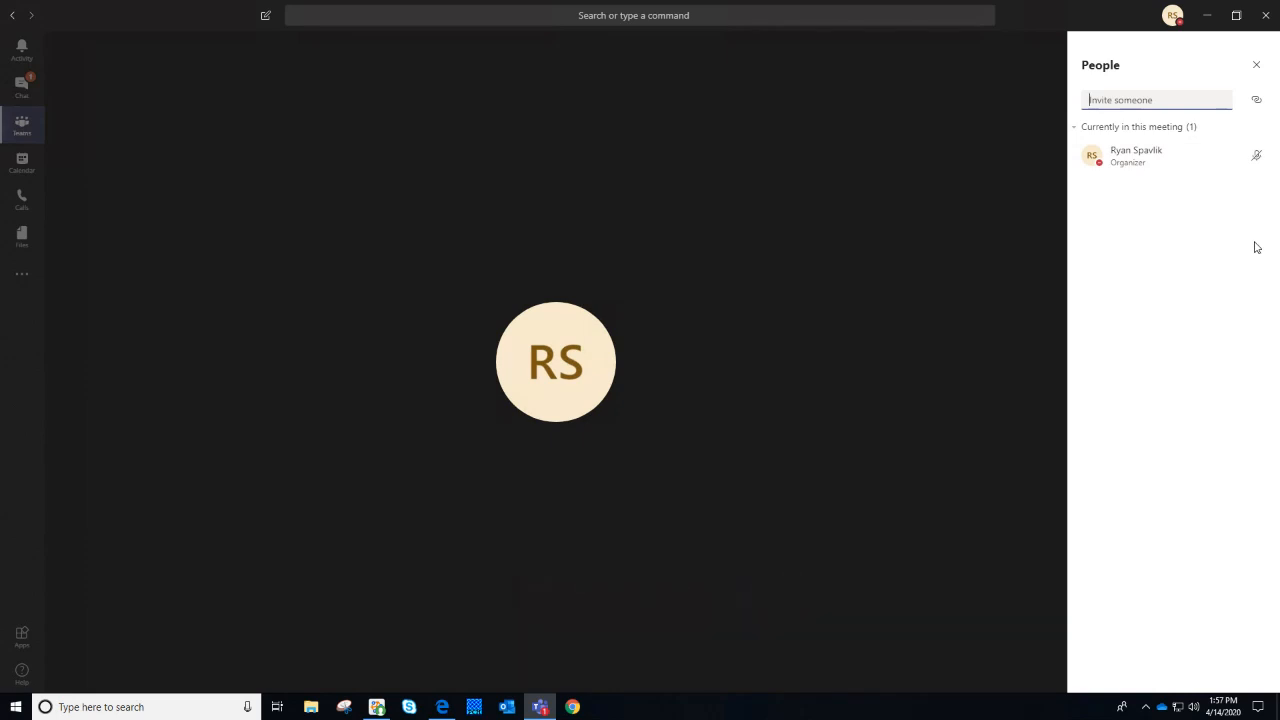
left_click(1258, 66)
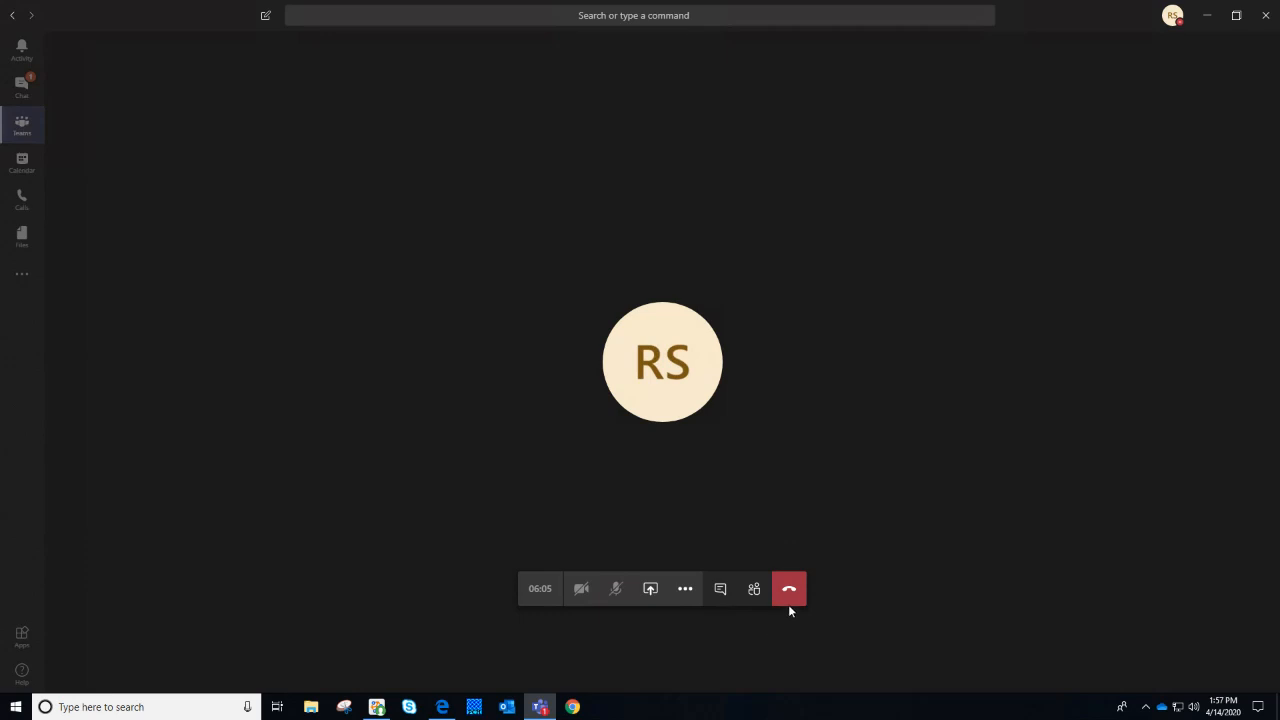
View the RDA General channel's 4-14 Meeting post while the call runs in the mini window
left_click(40, 140)
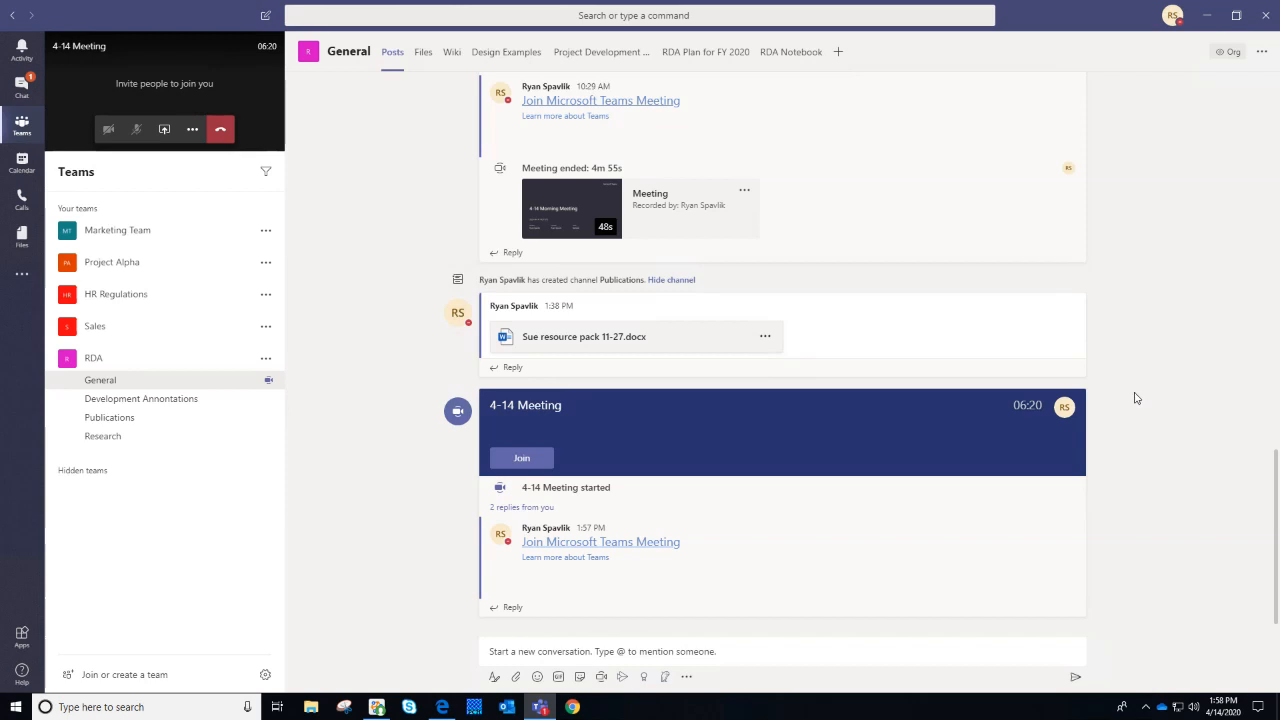
mouse_move(1065, 410)
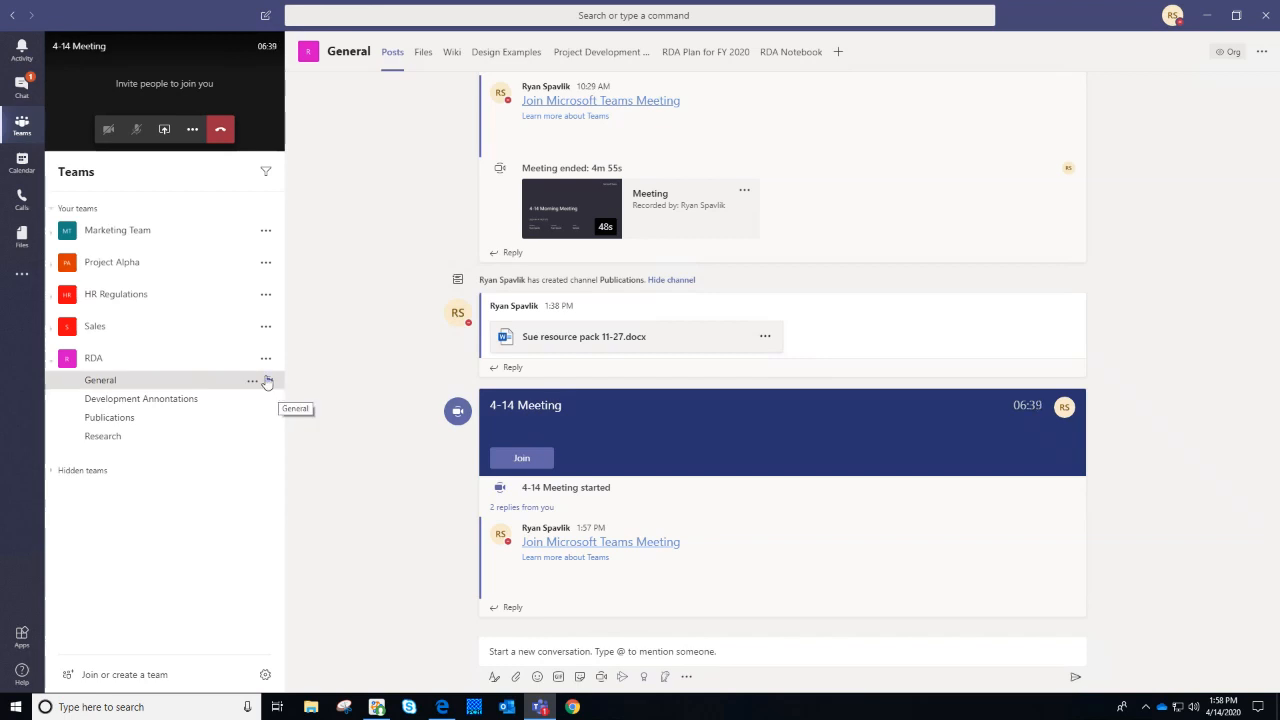
Hang up the 4-14 Meeting and advance the course summary to slide 4
left_click(241, 110)
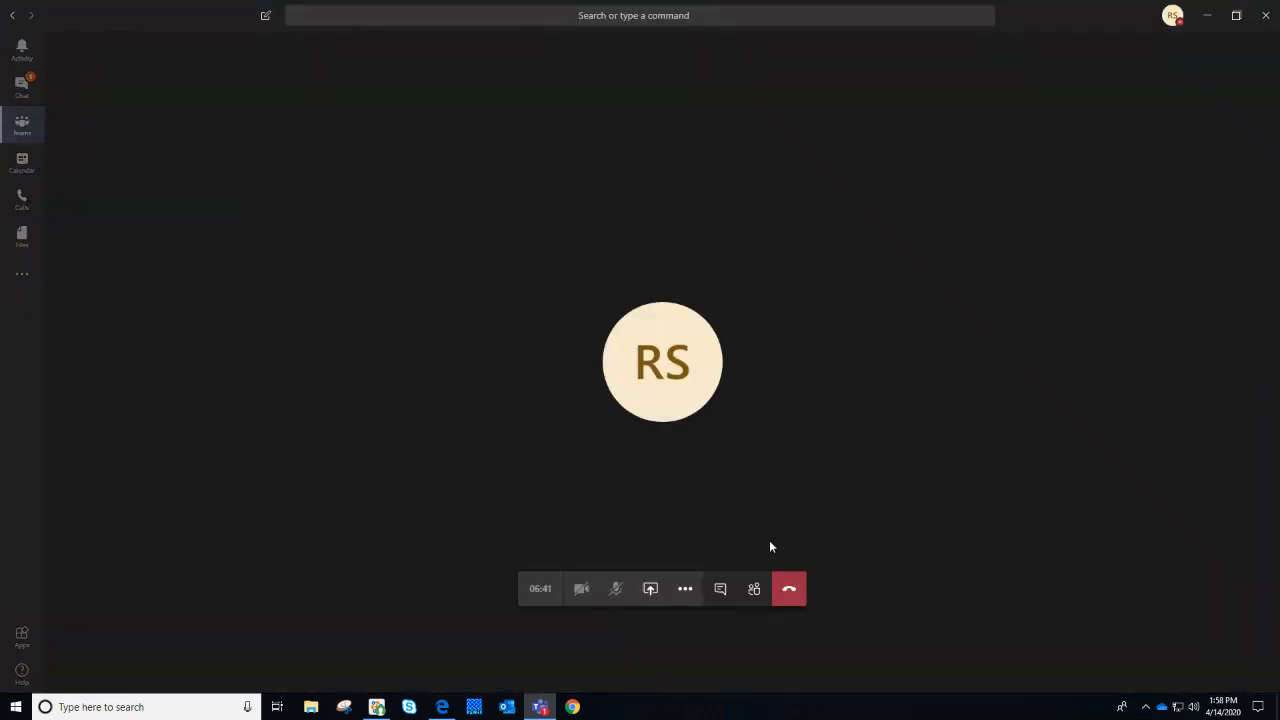
left_click(787, 592)
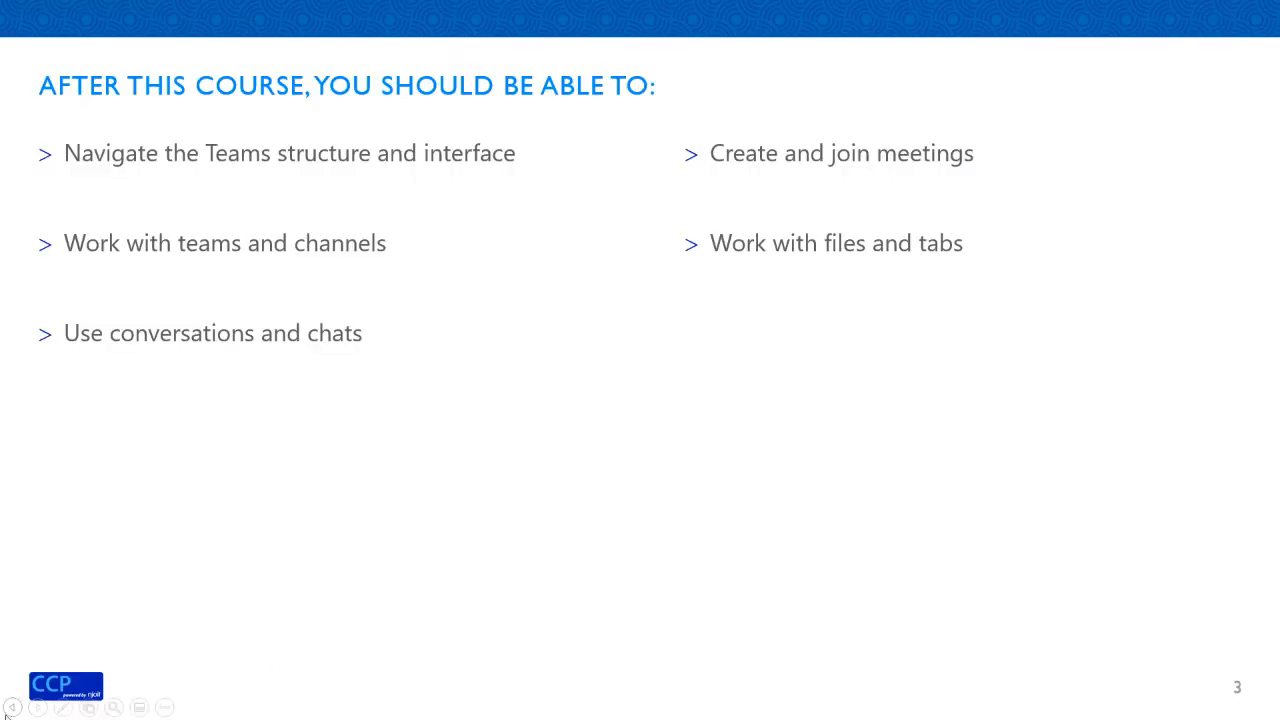
left_click(38, 707)
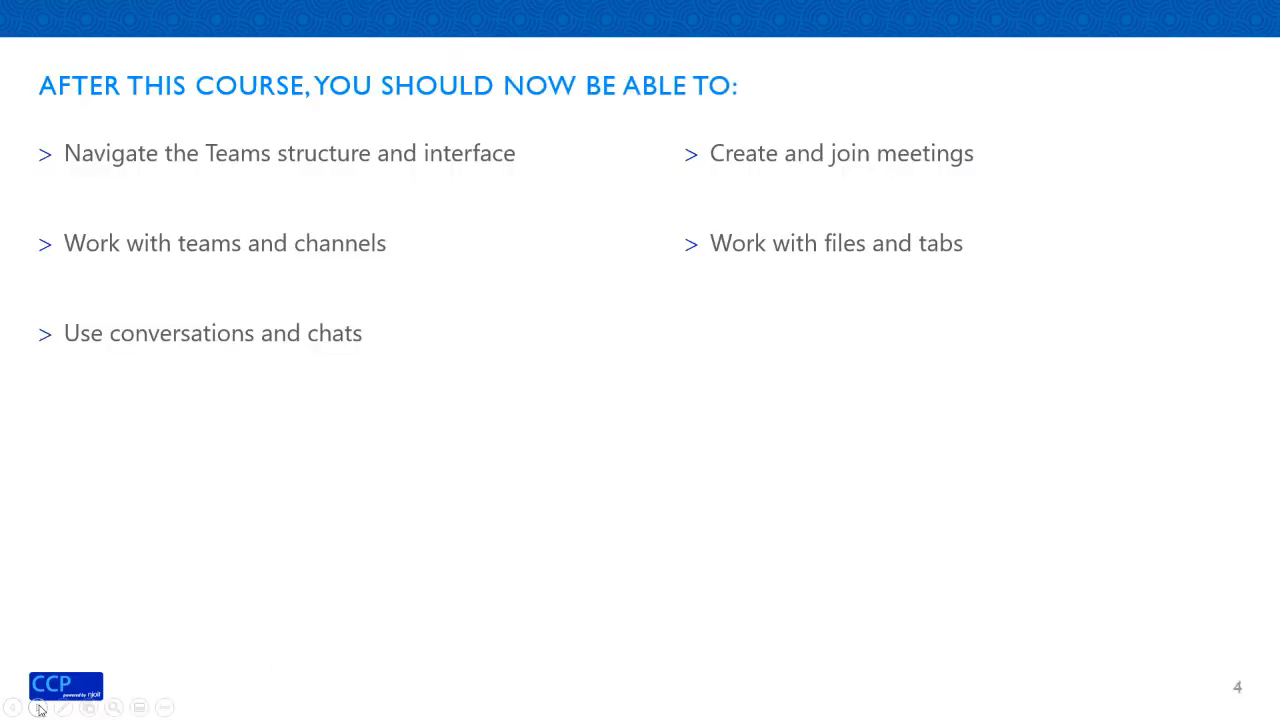